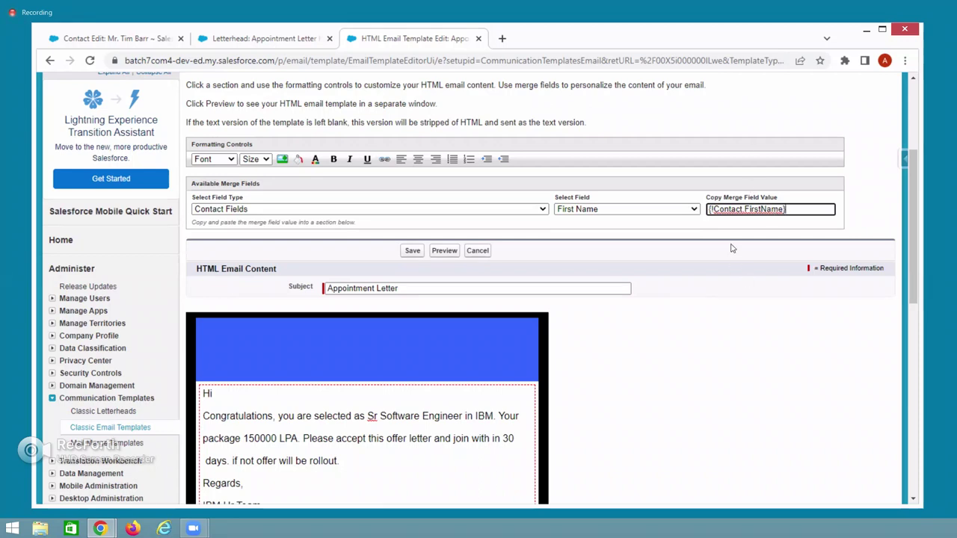
Select the Contact First Name merge field value and open Excalidraw at excalidraw.com in a new browser tab
{"action": "left_click_drag", "start_coordinate": [799, 209], "coordinate": [707, 209]}
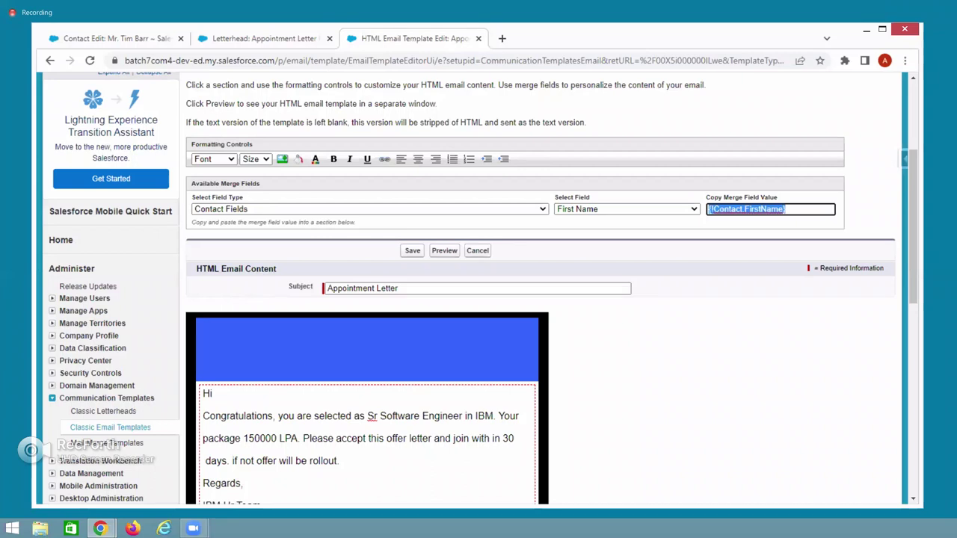
{"action": "left_click", "coordinate": [502, 39]}
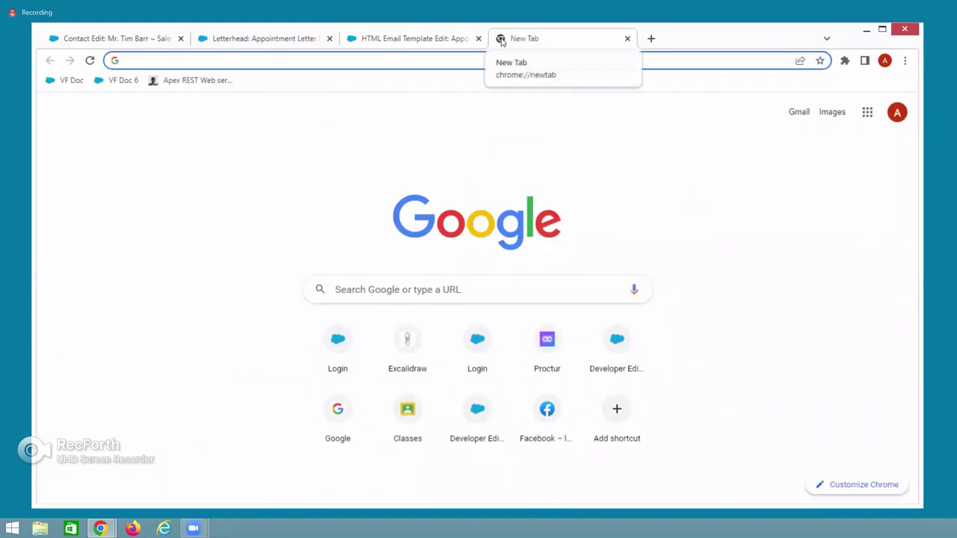
{"action": "type", "text": "exc"}
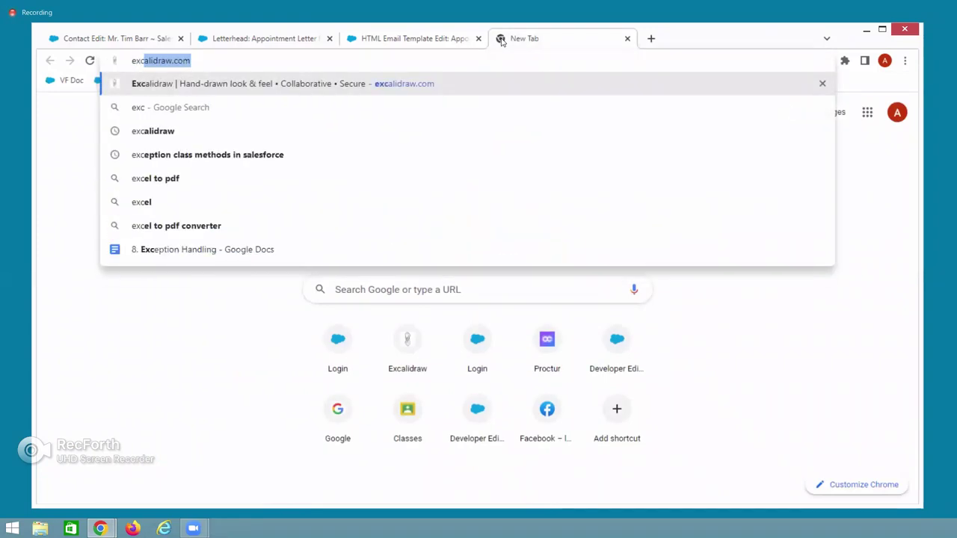
{"action": "key", "text": "Right"}
{"action": "key", "text": "Return"}
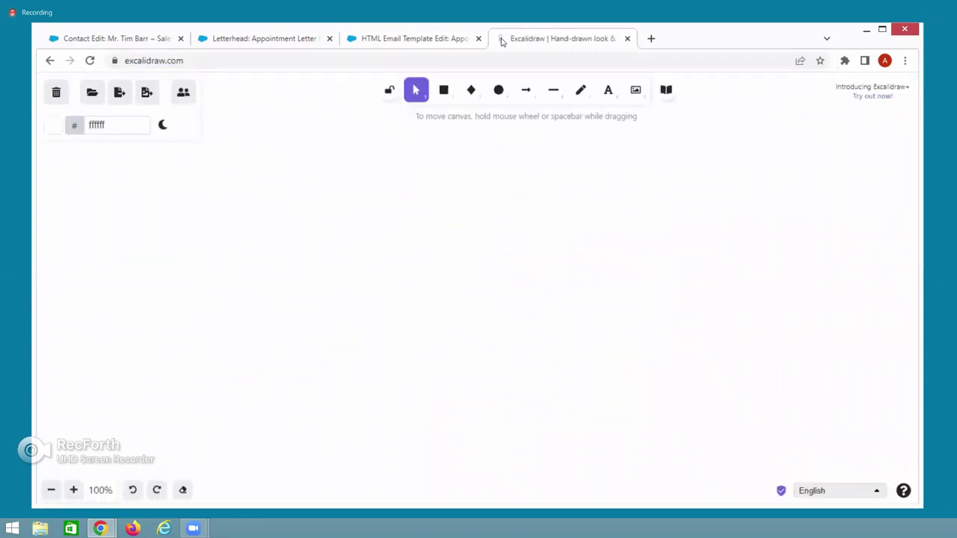
Add the extra-large text "{!}" in an empty area of the canvas
{"action": "scroll", "coordinate": [387, 376], "scroll_direction": "down", "scroll_amount": 10}
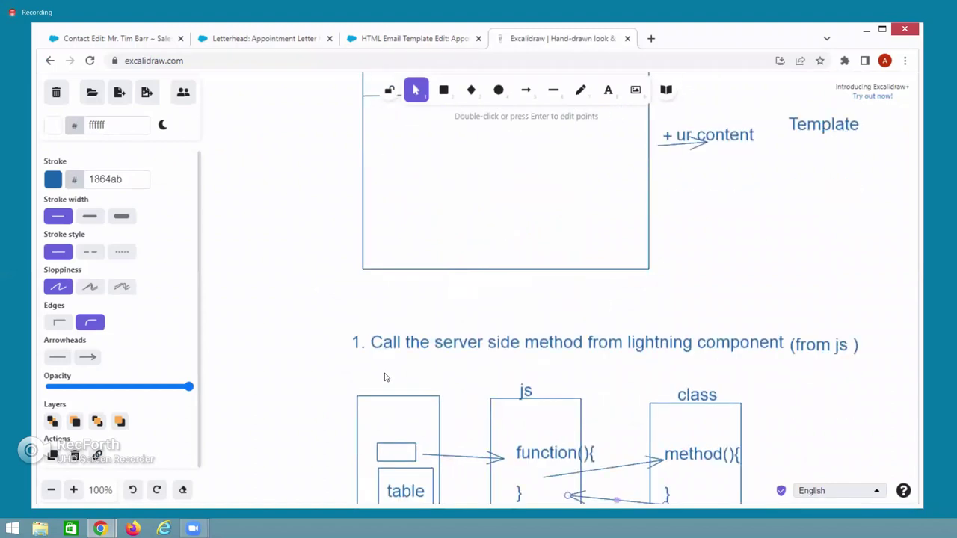
{"action": "scroll", "coordinate": [385, 378], "scroll_direction": "down", "scroll_amount": 5}
{"action": "double_click", "coordinate": [408, 181]}
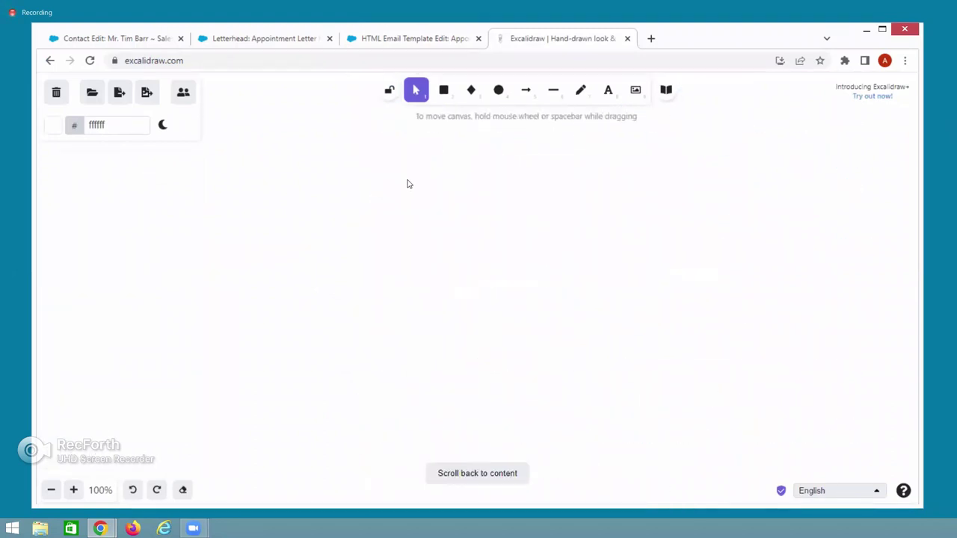
{"action": "left_click", "coordinate": [154, 216]}
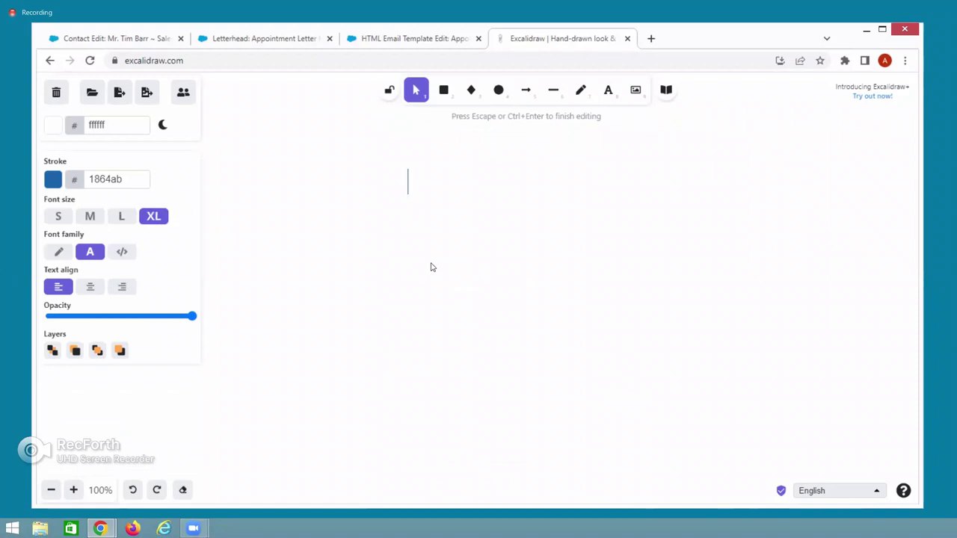
{"action": "type", "text": "{}"}
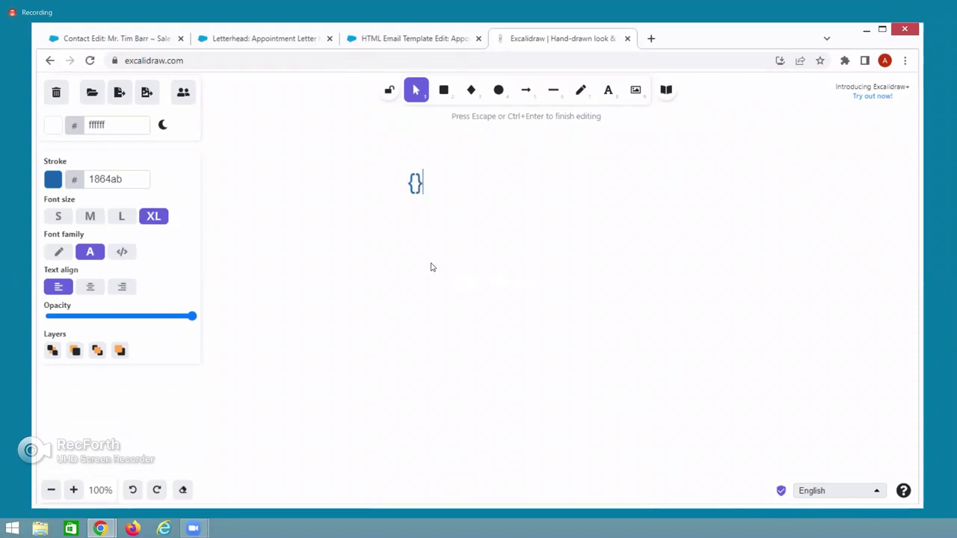
{"action": "key", "text": "Left"}
{"action": "type", "text": "!"}
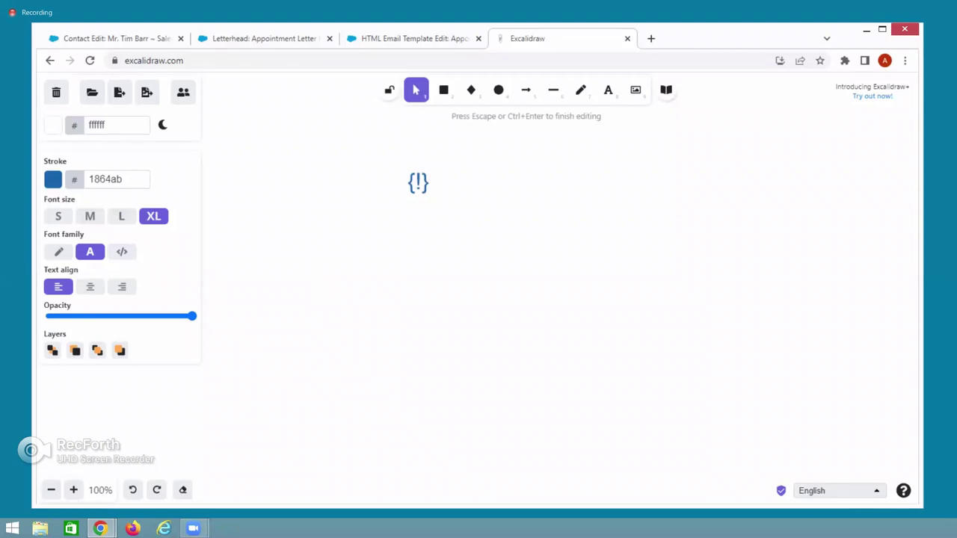
{"action": "key", "text": "Escape"}
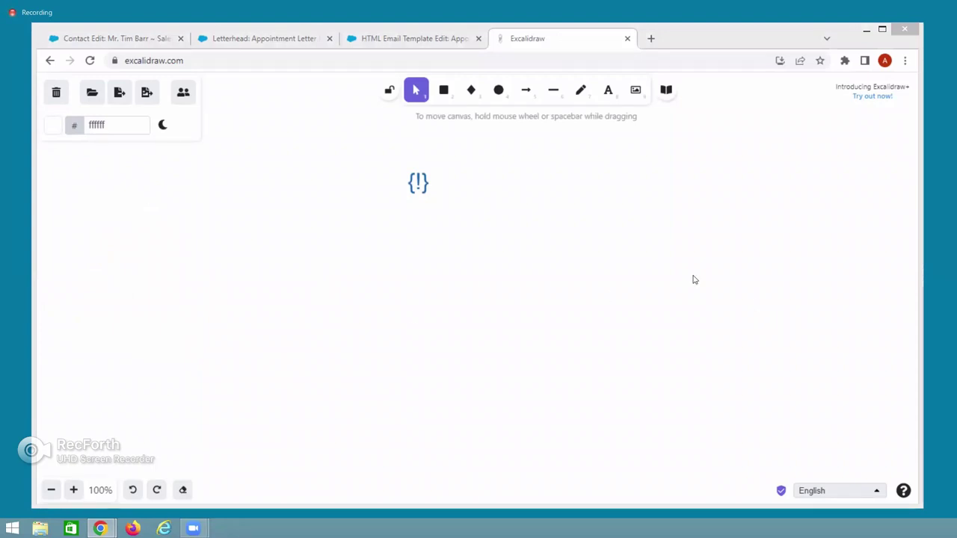
Add a label for the first person's record below the "{!}" text, and a "Contact" label below it
{"action": "double_click", "coordinate": [319, 290]}
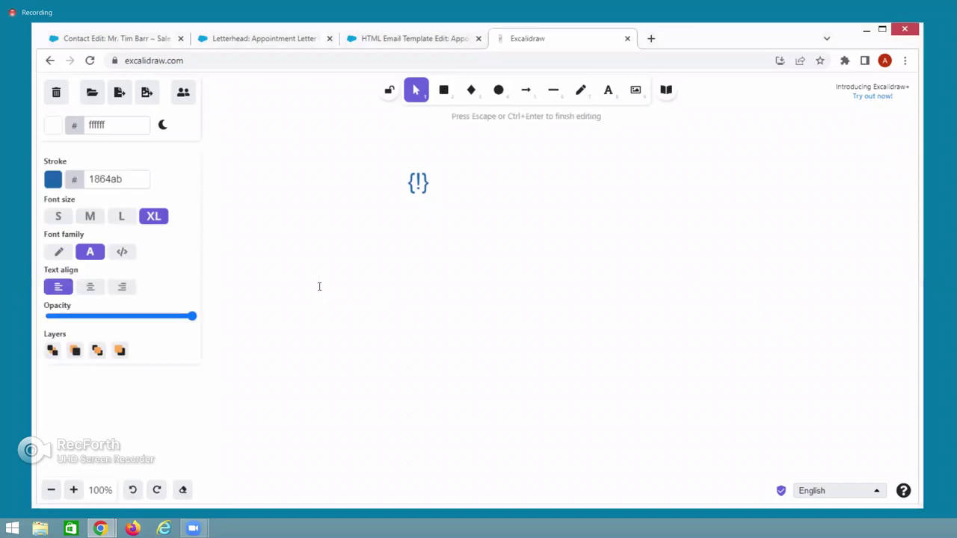
{"action": "type", "text": "Jon record"}
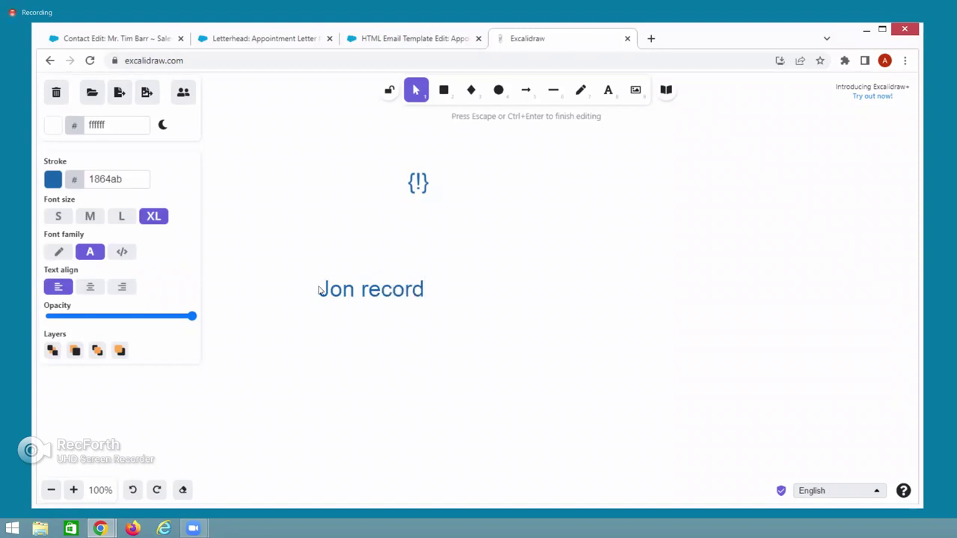
{"action": "double_click", "coordinate": [469, 385]}
{"action": "type", "text": "Contac"}
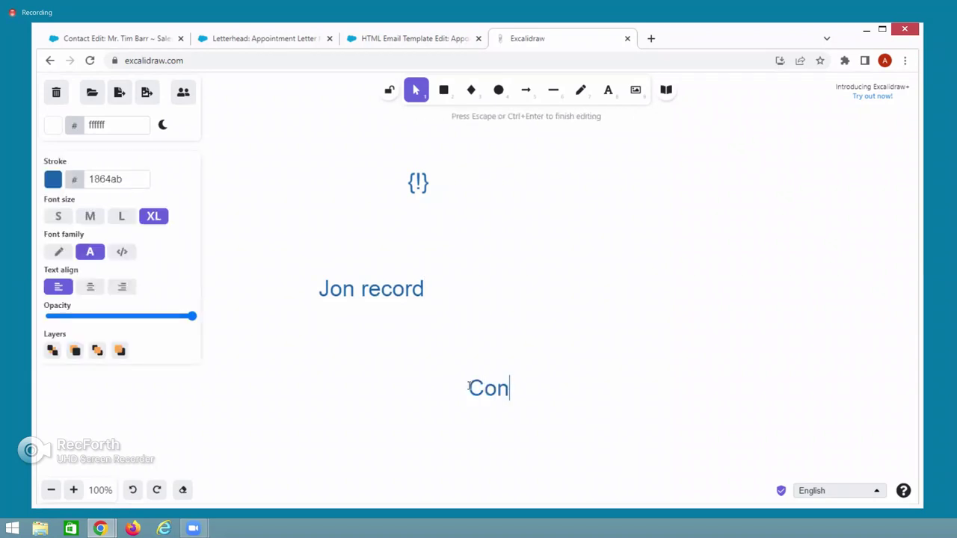
{"action": "type", "text": "t"}
Add two more labels for other people's records in a row beside the first record label
{"action": "left_click", "coordinate": [463, 290]}
{"action": "double_click", "coordinate": [463, 290]}
{"action": "type", "text": "S"}
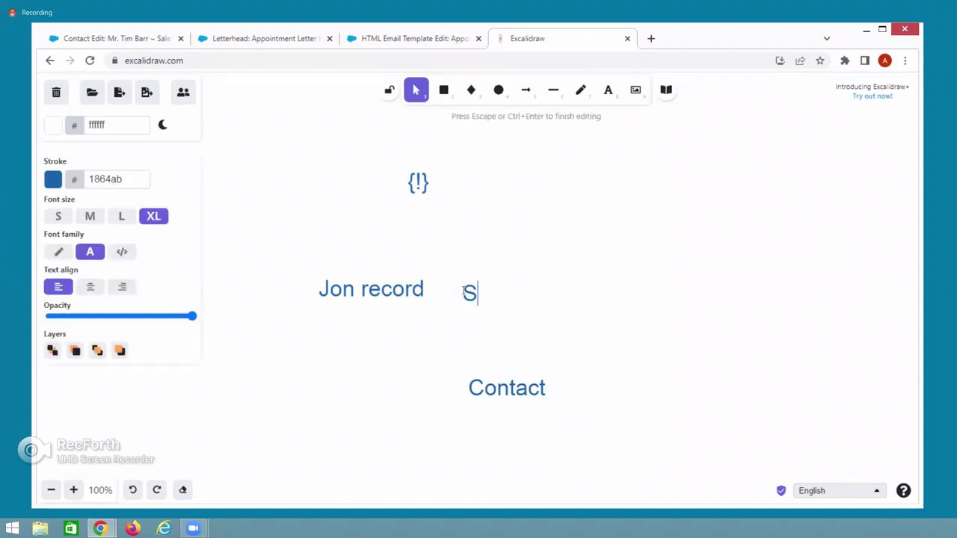
{"action": "type", "text": "uresh Record"}
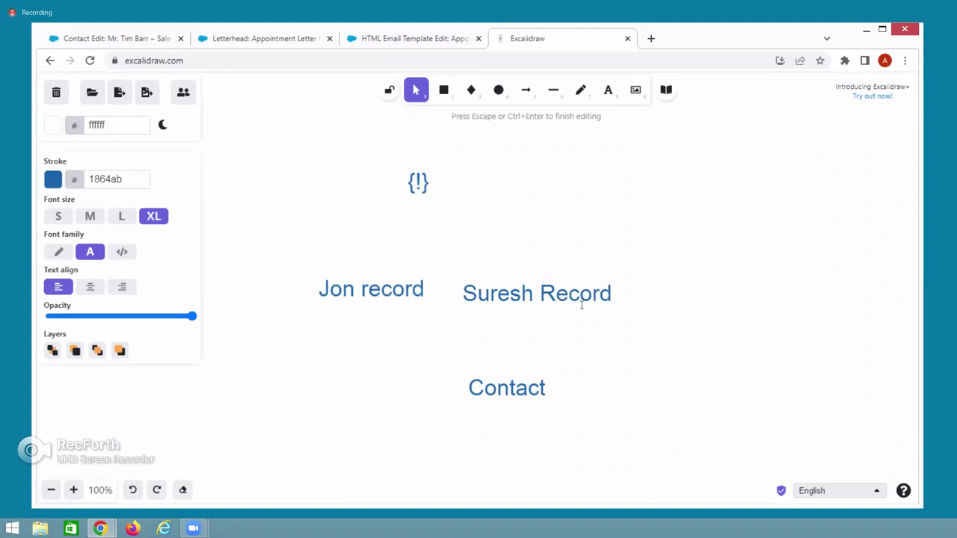
{"action": "double_click", "coordinate": [677, 297]}
{"action": "type", "text": "Stephen Record"}
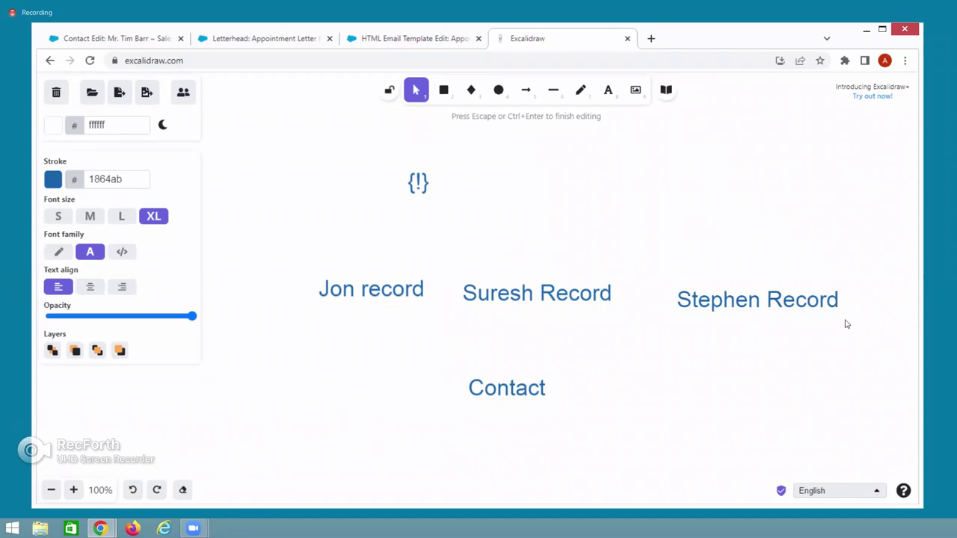
Draw an arrow from the first record label up to "{!}" and extend that text to "{!Contact}"
{"action": "left_click", "coordinate": [525, 93]}
{"action": "left_click_drag", "start_coordinate": [380, 259], "coordinate": [419, 213]}
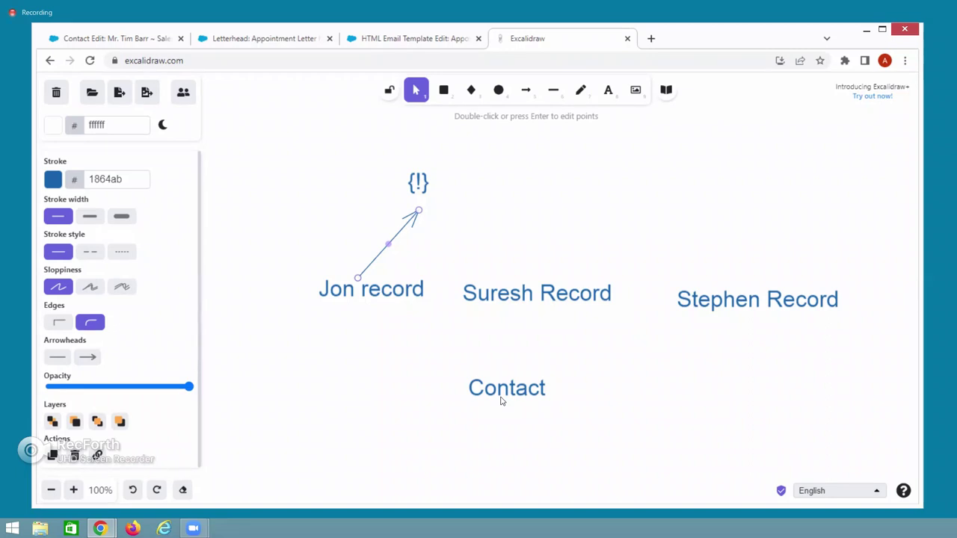
{"action": "double_click", "coordinate": [420, 181]}
{"action": "left_click", "coordinate": [422, 181]}
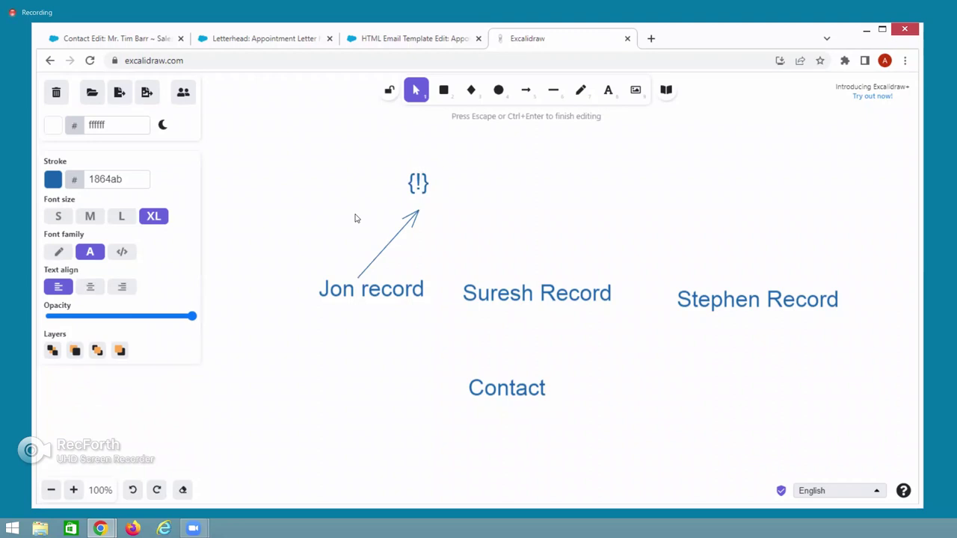
{"action": "left_click", "coordinate": [410, 182]}
{"action": "left_click_drag", "start_coordinate": [410, 182], "coordinate": [433, 185]}
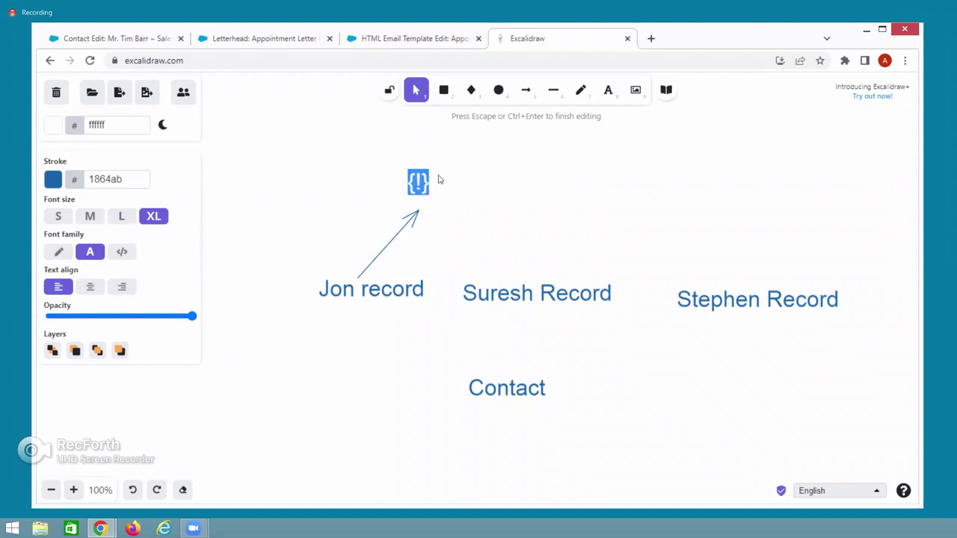
{"action": "left_click", "coordinate": [421, 186]}
{"action": "type", "text": "Contact"}
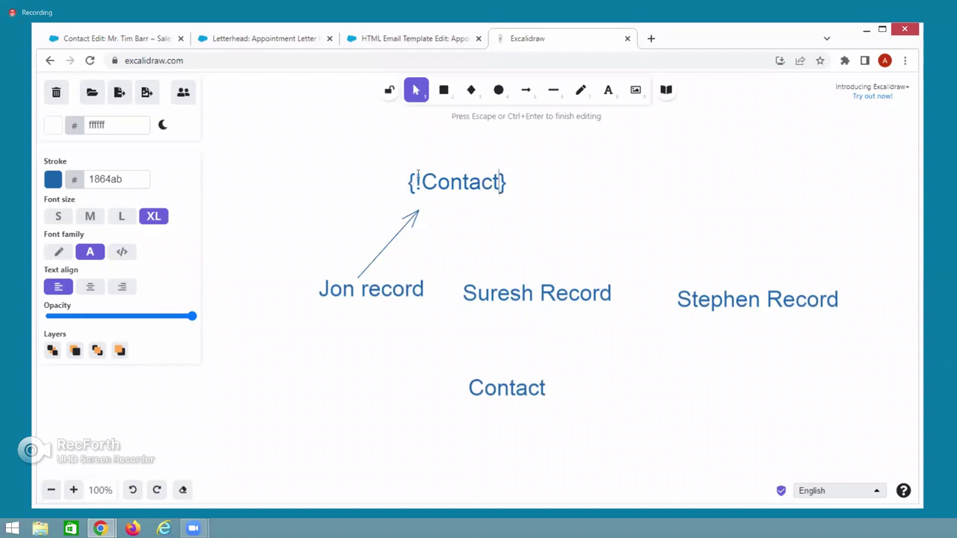
Add a separate "Contact" text label beside the {!Contact} expression and highlight its text
{"action": "triple_click", "coordinate": [452, 186]}
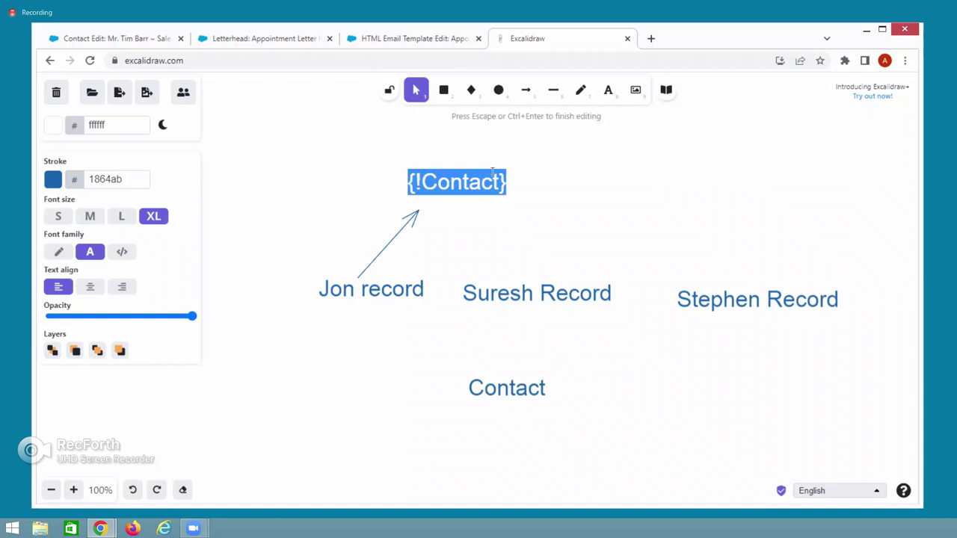
{"action": "left_click", "coordinate": [549, 188]}
{"action": "type", "text": "Contact"}
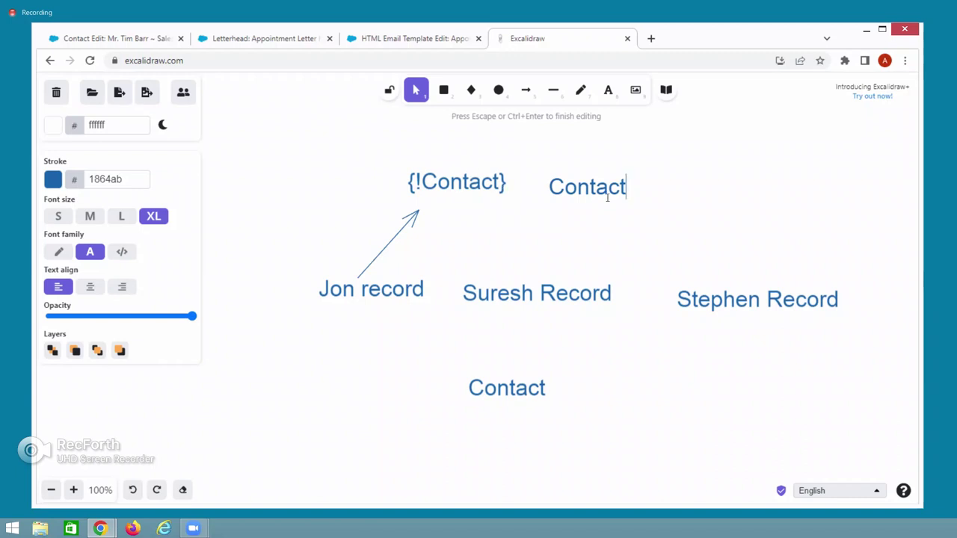
{"action": "left_click_drag", "start_coordinate": [548, 187], "coordinate": [626, 189]}
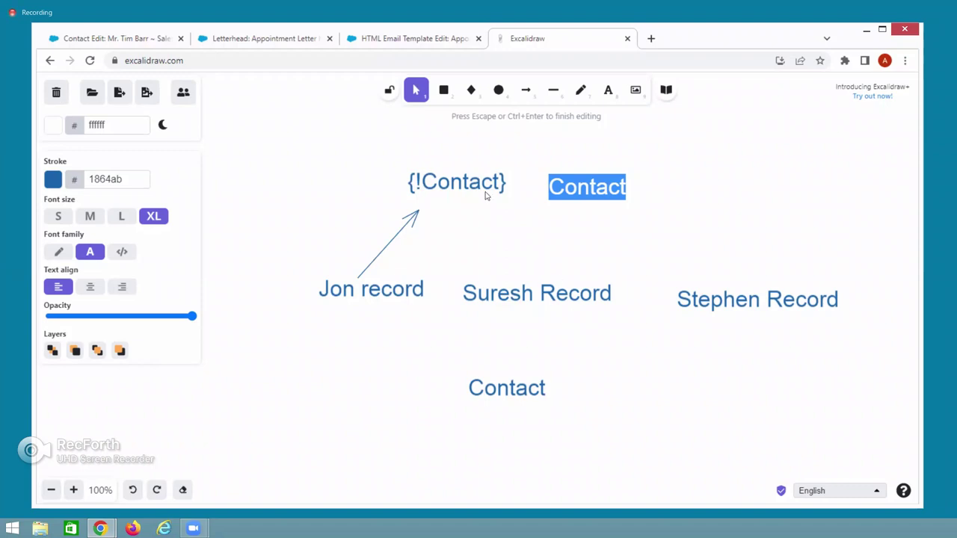
Check the merge field value in the Salesforce email template, and extend the Excalidraw expression to "{!Contact.FirstName}"
{"action": "left_click", "coordinate": [404, 38]}
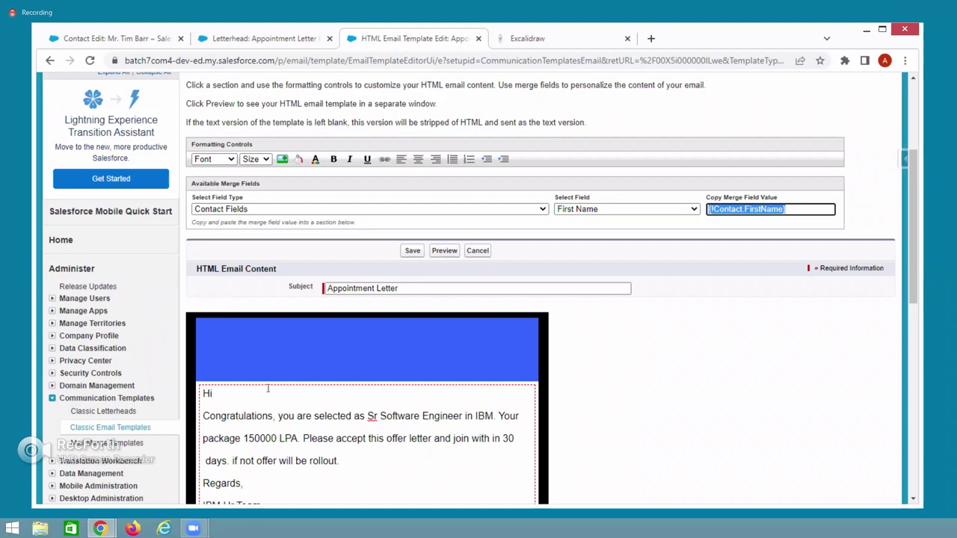
{"action": "left_click", "coordinate": [795, 210]}
{"action": "double_click", "coordinate": [733, 212]}
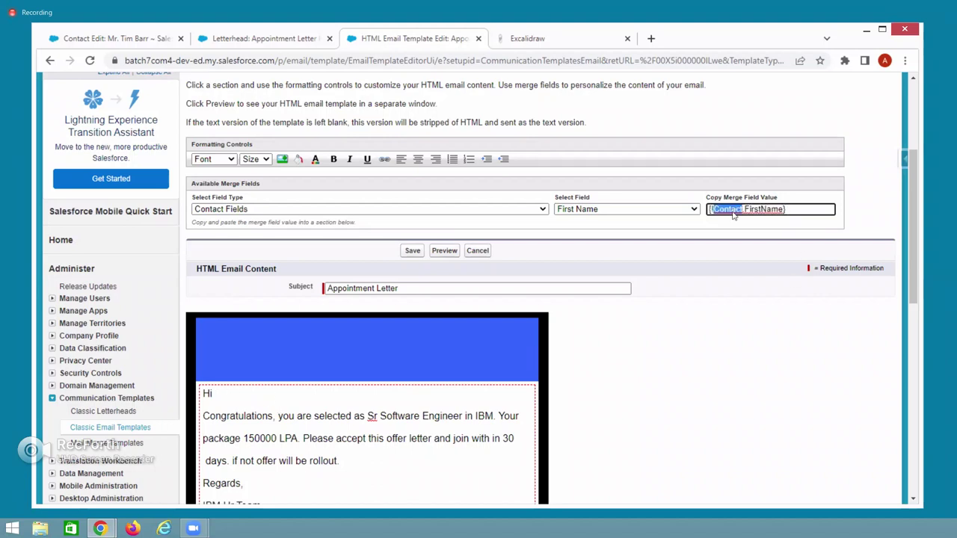
{"action": "left_click", "coordinate": [530, 49]}
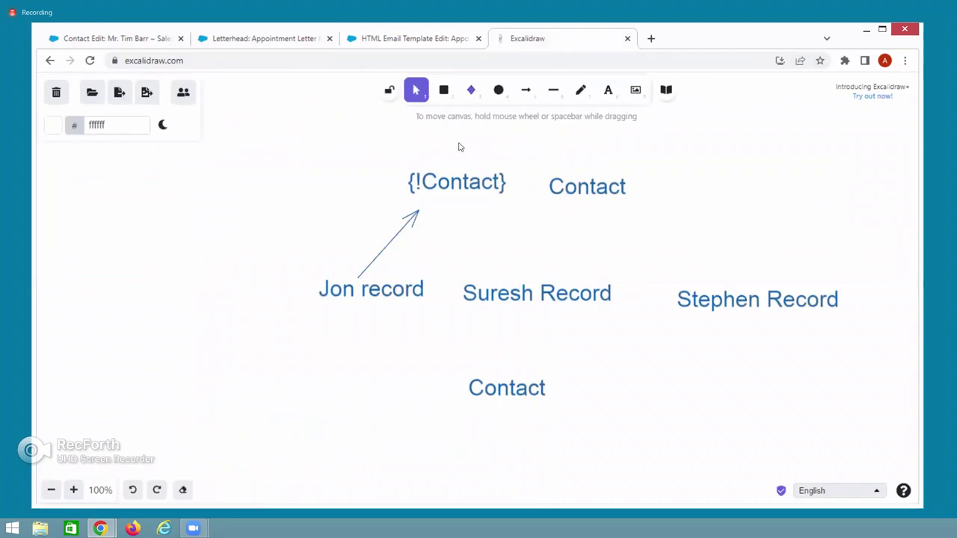
{"action": "double_click", "coordinate": [496, 183]}
{"action": "left_click", "coordinate": [497, 184]}
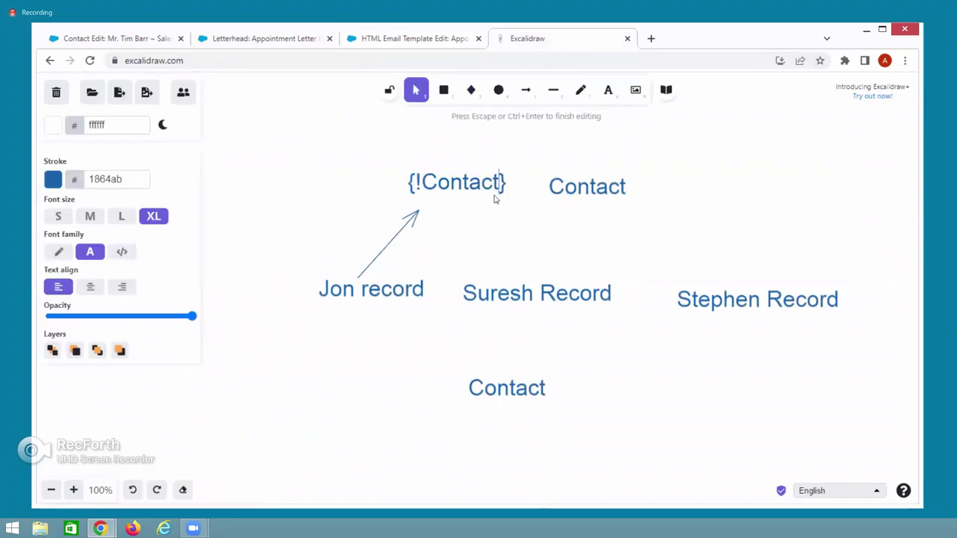
{"action": "type", "text": ".F"}
{"action": "type", "text": "irstNa"}
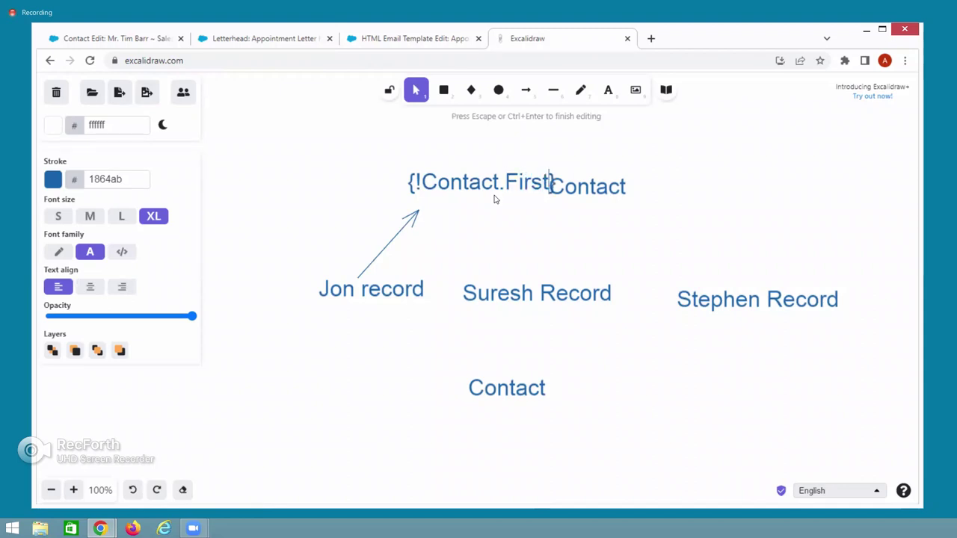
{"action": "type", "text": "me"}
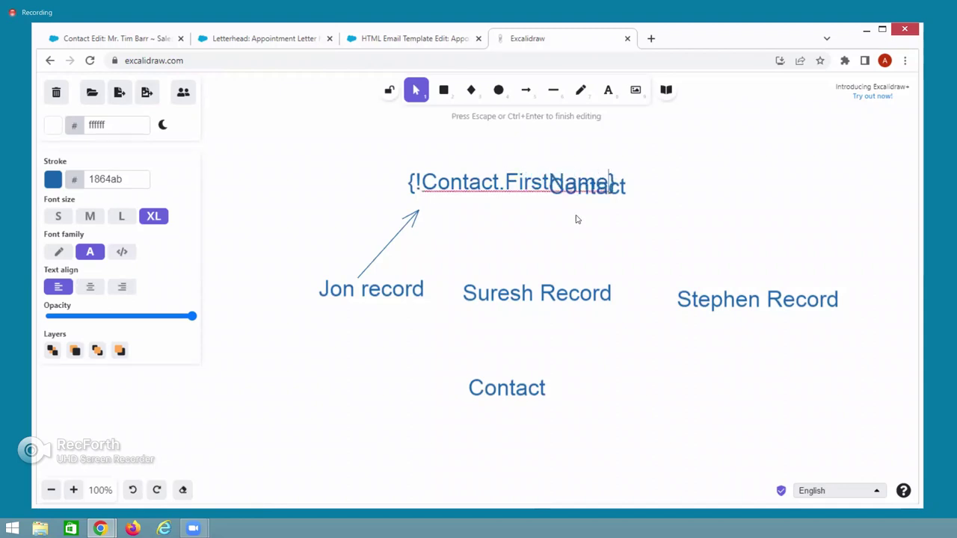
Move the overlapping "Contact" label clear of the {!Contact.FirstName} expression and deselect it
{"action": "left_click", "coordinate": [583, 252]}
{"action": "left_click_drag", "start_coordinate": [572, 198], "coordinate": [677, 196]}
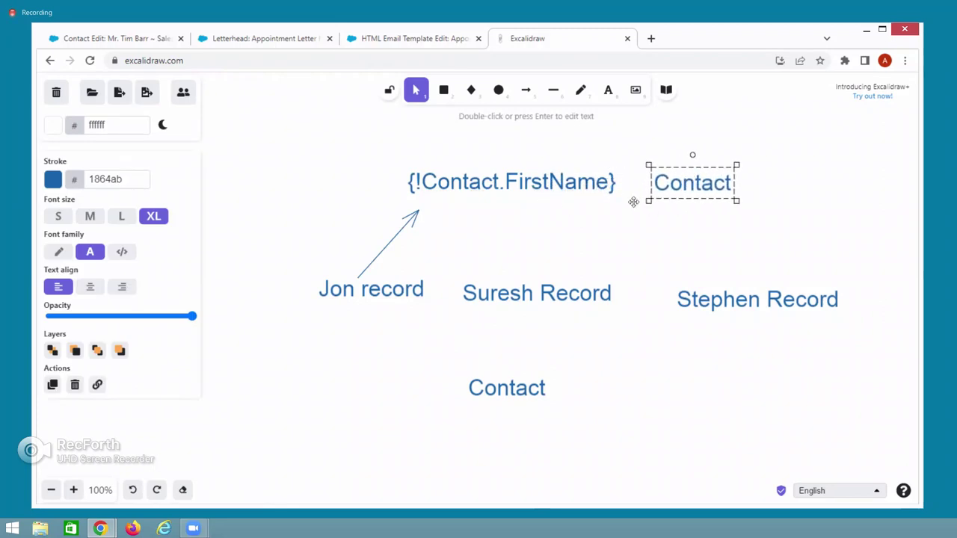
{"action": "left_click", "coordinate": [496, 218]}
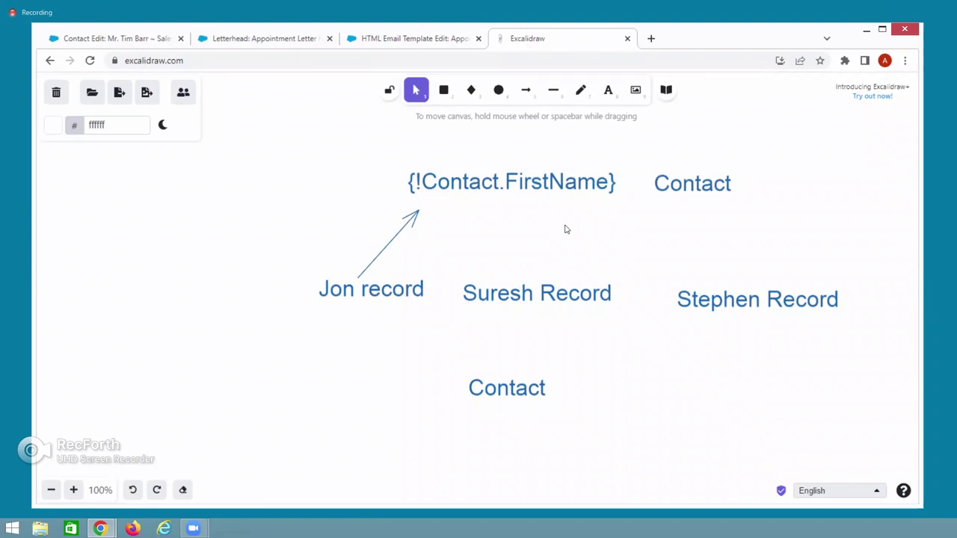
Copy the {!Contact.FirstName} merge field value in the HTML email template and insert it after "Hi" in the letter body
{"action": "left_click", "coordinate": [287, 39]}
{"action": "left_click", "coordinate": [382, 39]}
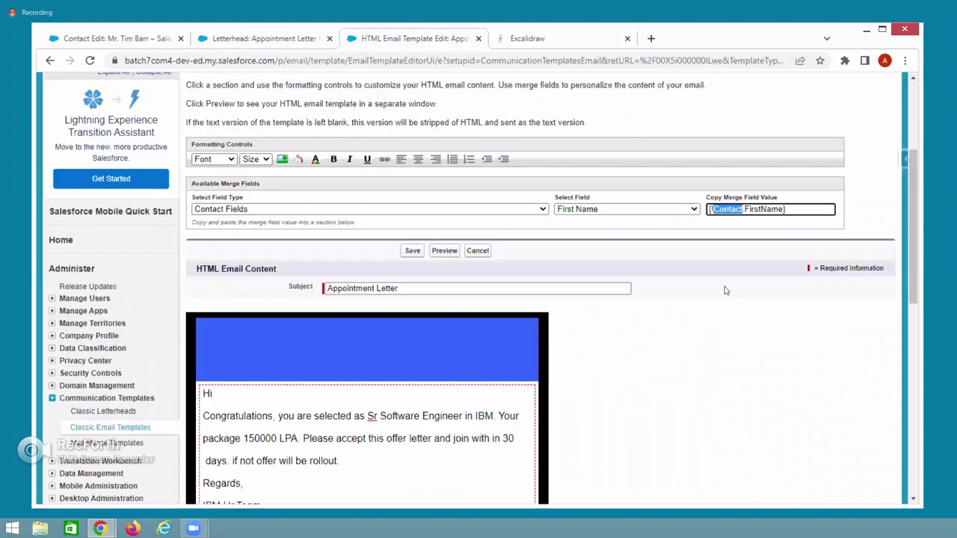
{"action": "left_click", "coordinate": [703, 218]}
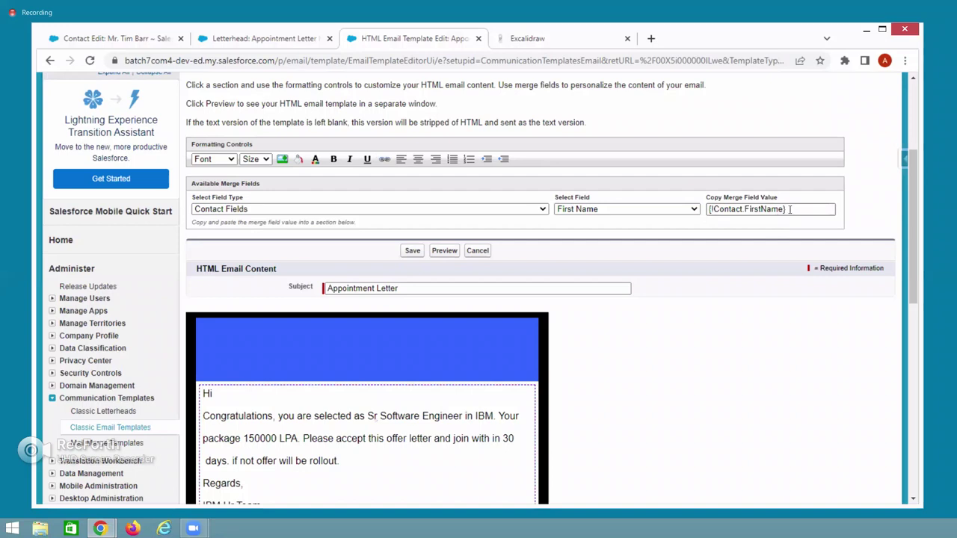
{"action": "left_click_drag", "start_coordinate": [788, 209], "coordinate": [701, 213]}
{"action": "key", "text": "ctrl+c"}
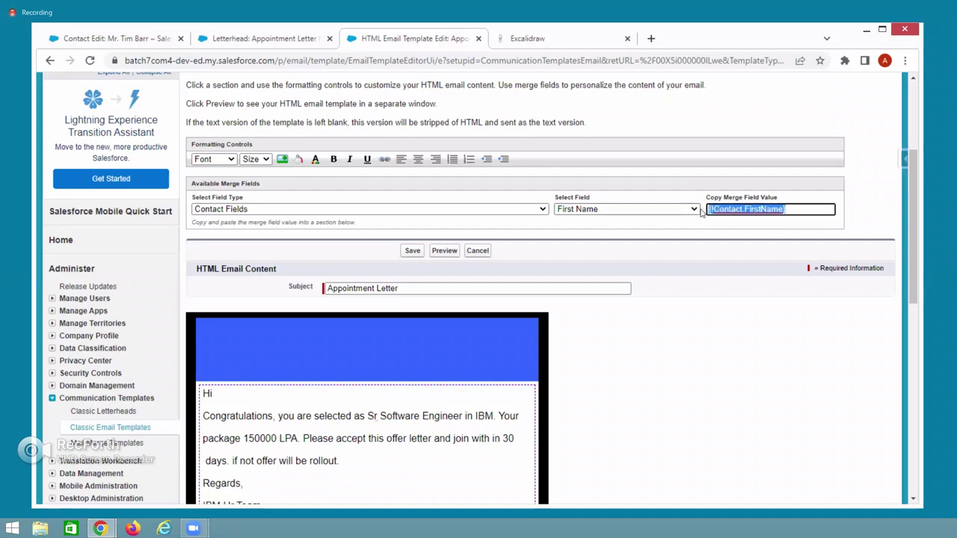
{"action": "left_click", "coordinate": [217, 393]}
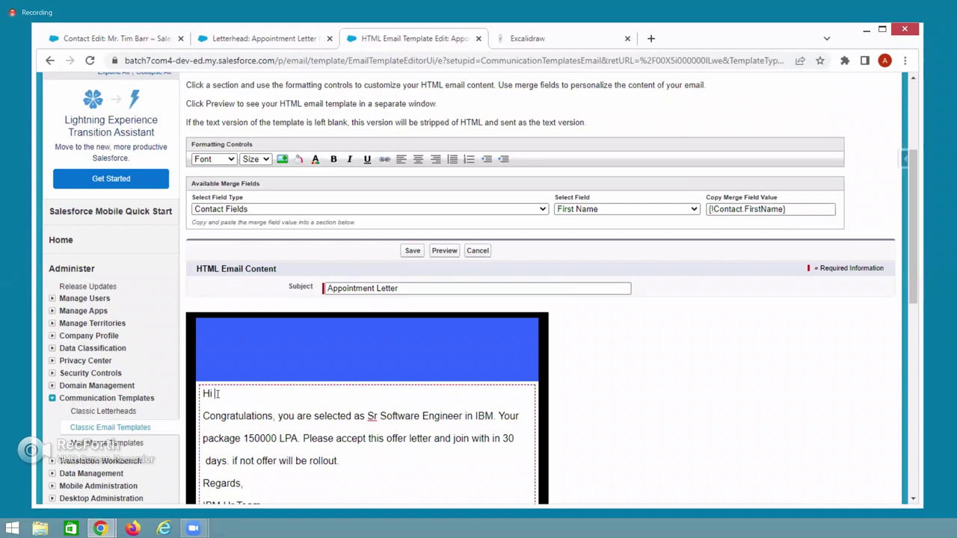
{"action": "key", "text": "ctrl+v"}
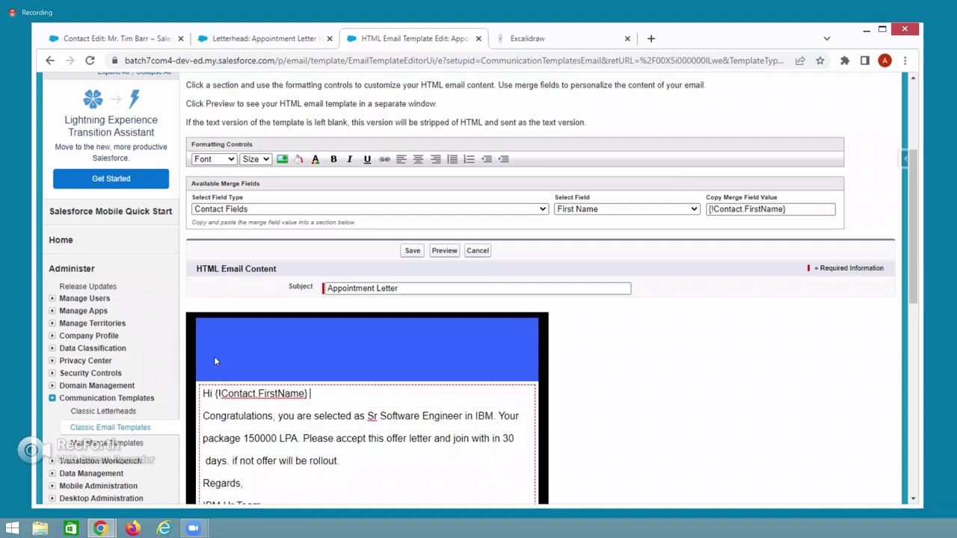
Choose the contact's Last Name merge field and insert {!Contact.LastName} after the first name field in the greeting
{"action": "left_click", "coordinate": [574, 213]}
{"action": "scroll", "coordinate": [584, 355], "scroll_direction": "down", "scroll_amount": 4}
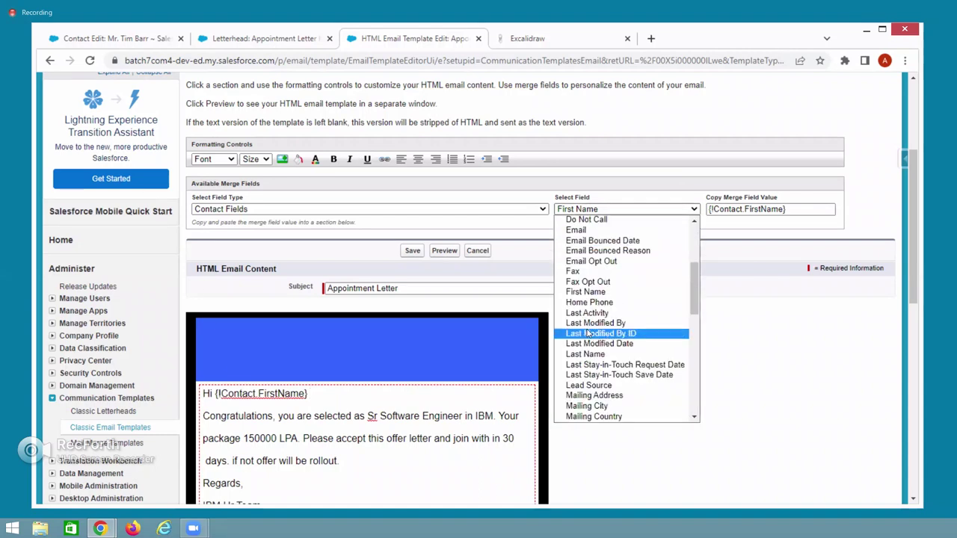
{"action": "left_click", "coordinate": [585, 353]}
{"action": "left_click", "coordinate": [707, 207]}
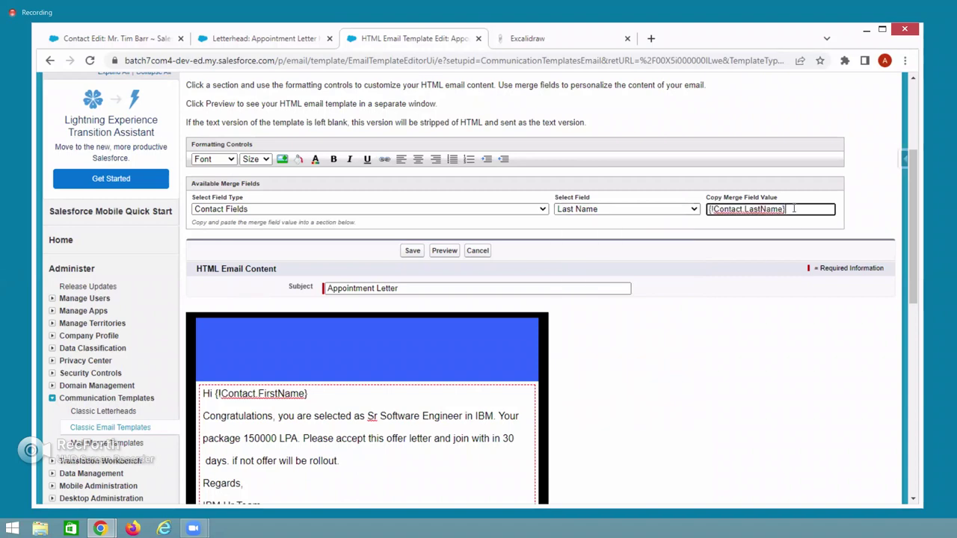
{"action": "triple_click", "coordinate": [707, 207]}
{"action": "key", "text": "ctrl+c"}
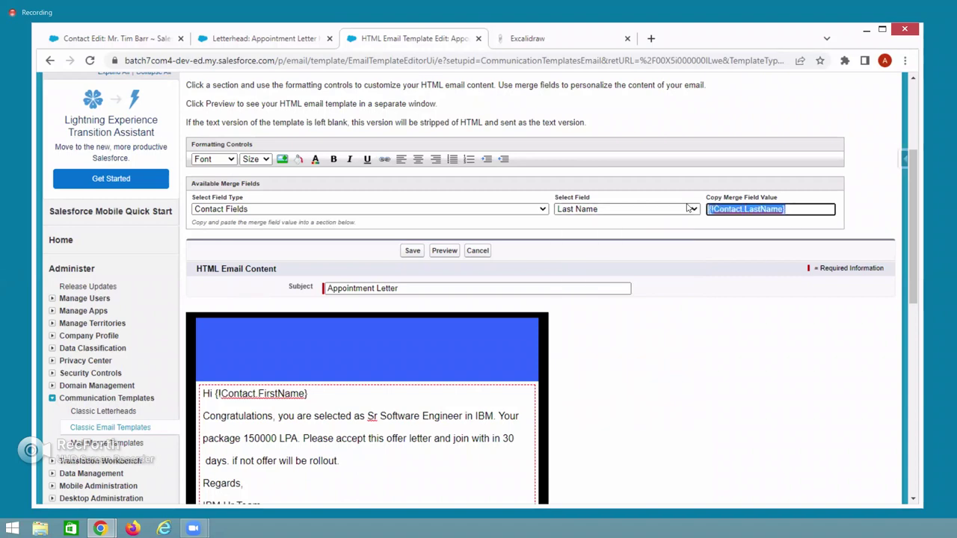
{"action": "left_click", "coordinate": [322, 398]}
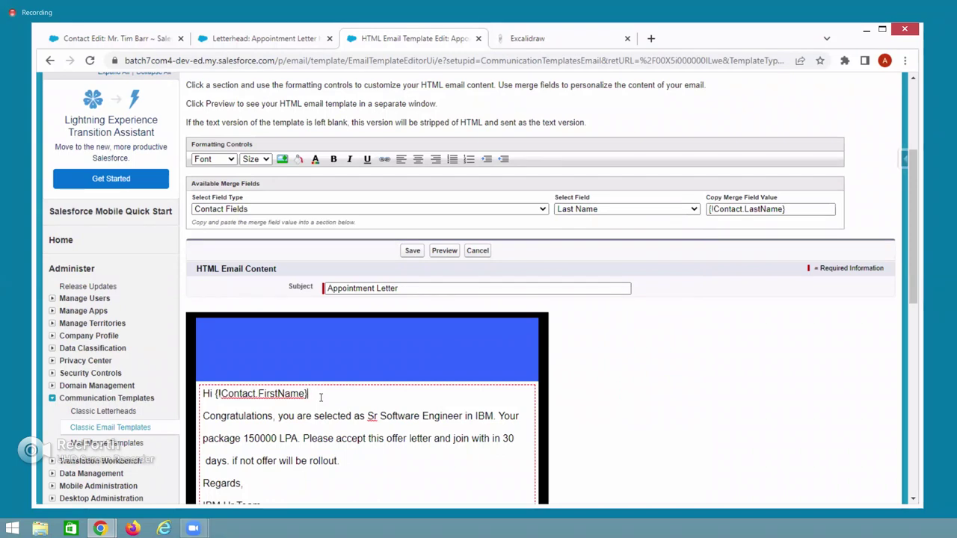
{"action": "key", "text": "ctrl+v"}
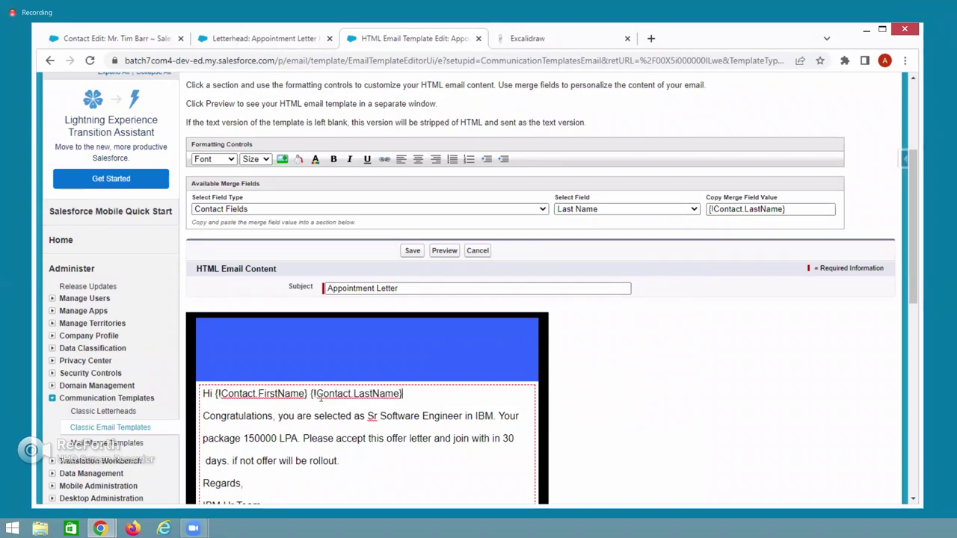
Examine the First Name and Last Name values on the contact record that correspond to the greeting's merge fields
{"action": "scroll", "coordinate": [379, 344], "scroll_direction": "down", "scroll_amount": 3}
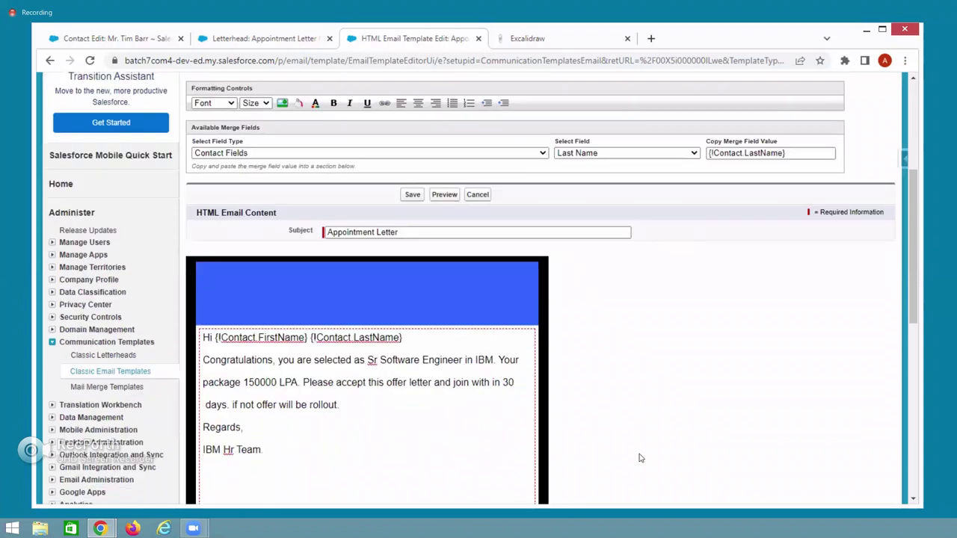
{"action": "left_click", "coordinate": [131, 38]}
{"action": "double_click", "coordinate": [347, 251]}
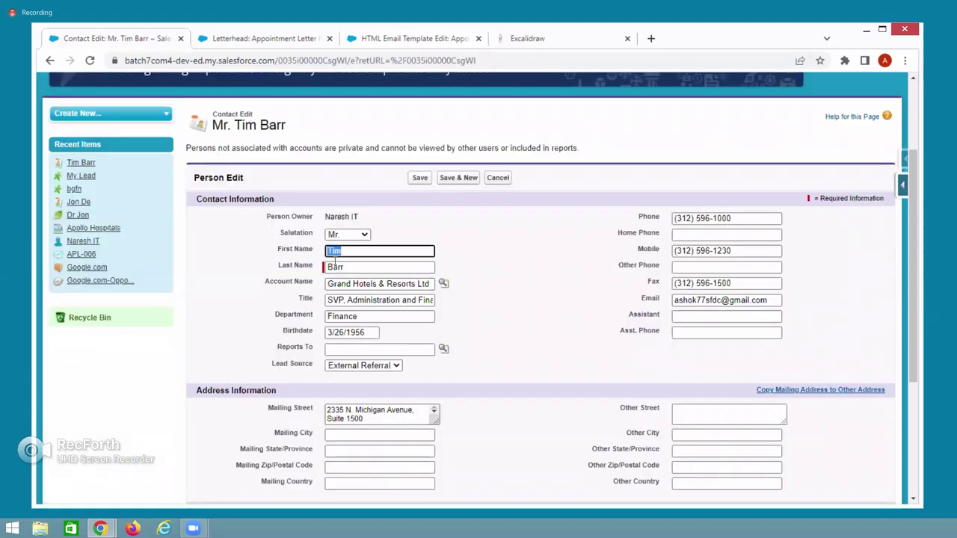
{"action": "double_click", "coordinate": [349, 267]}
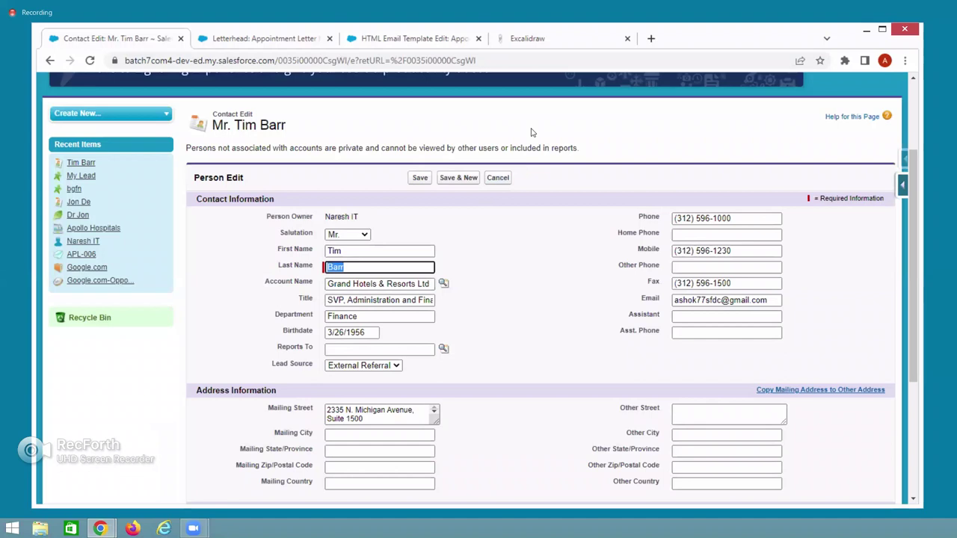
{"action": "double_click", "coordinate": [334, 251]}
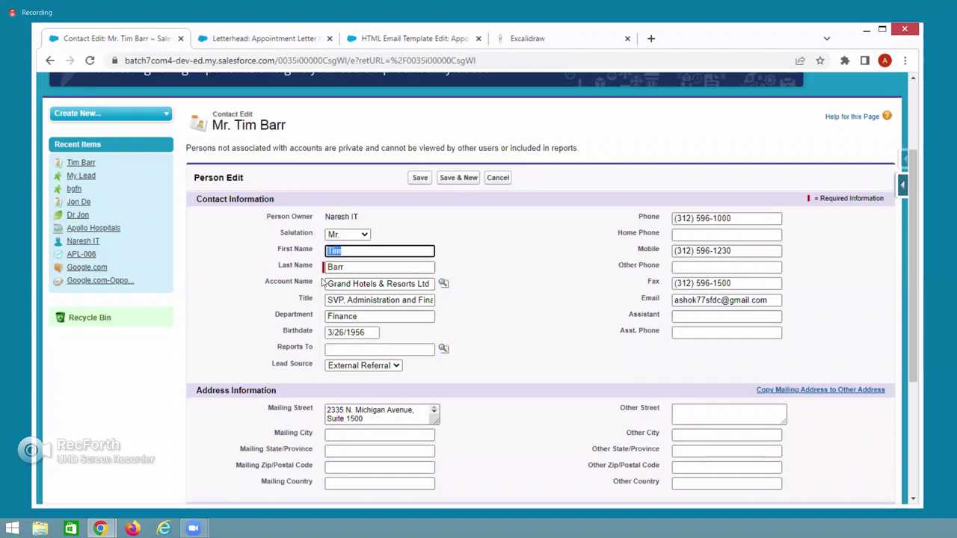
{"action": "double_click", "coordinate": [333, 267]}
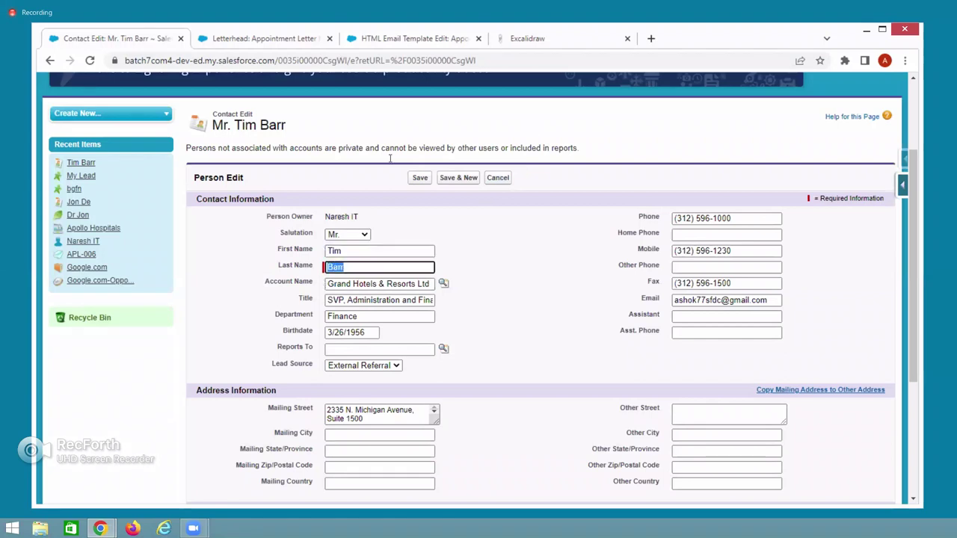
Highlight the package amount in the email template, and look through the contact edit page for a matching package field
{"action": "left_click", "coordinate": [419, 38]}
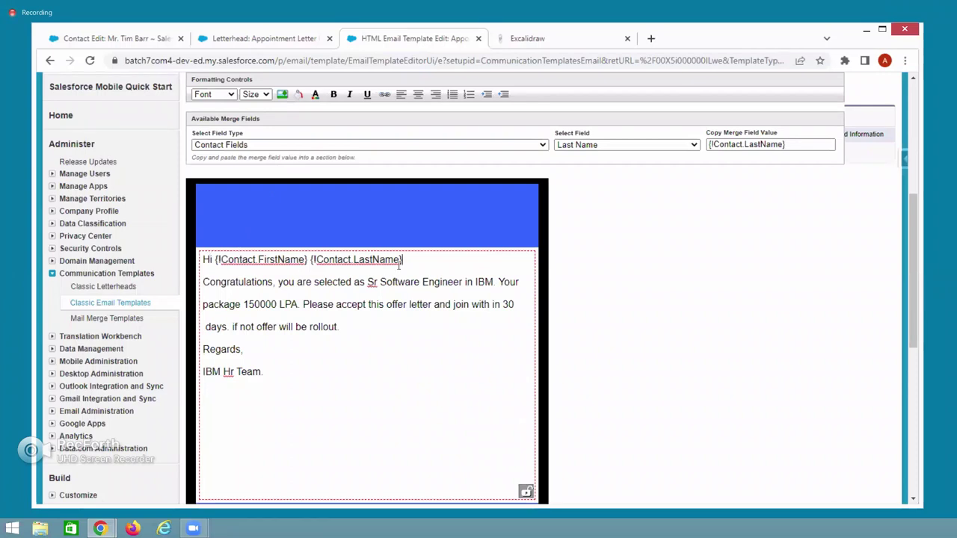
{"action": "double_click", "coordinate": [265, 304]}
{"action": "left_click", "coordinate": [127, 38]}
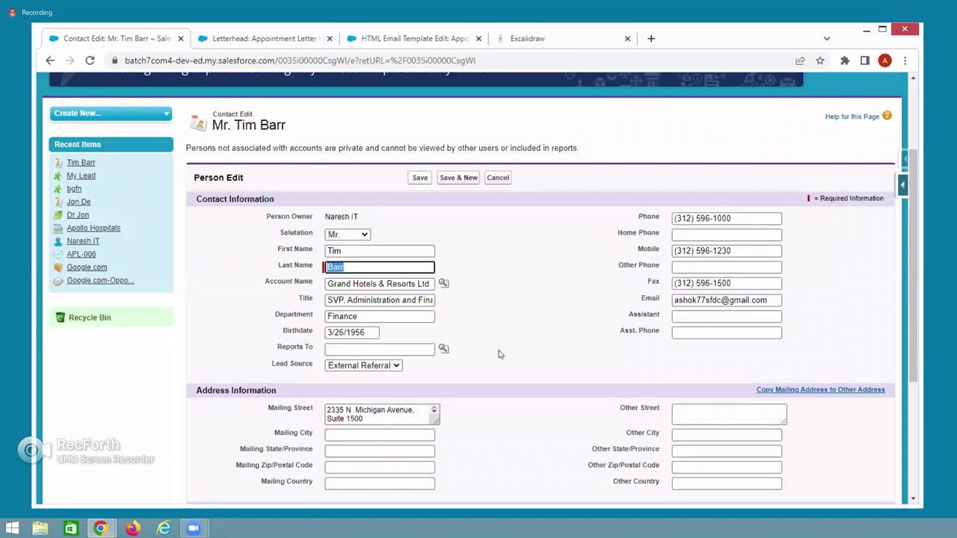
{"action": "scroll", "coordinate": [500, 354], "scroll_direction": "down", "scroll_amount": 2}
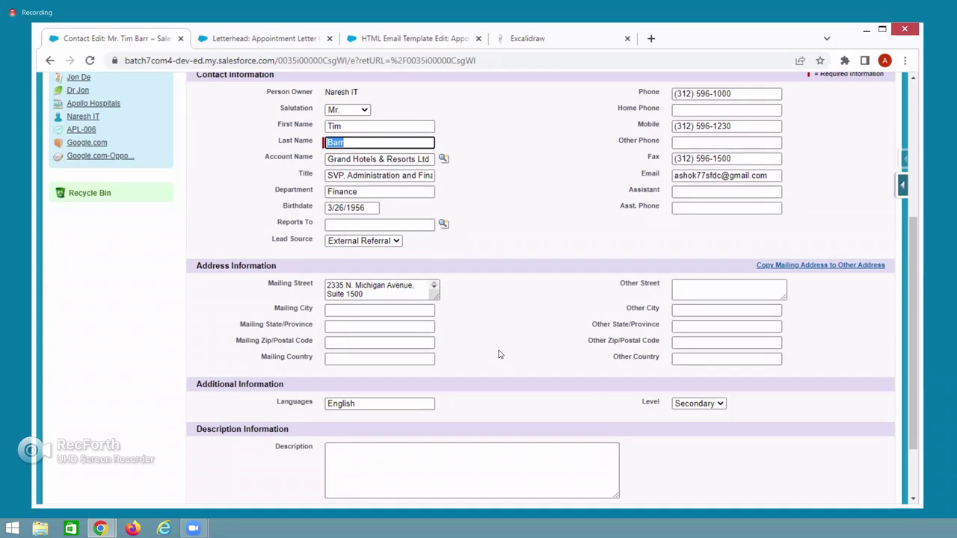
{"action": "scroll", "coordinate": [500, 354], "scroll_direction": "up", "scroll_amount": 1}
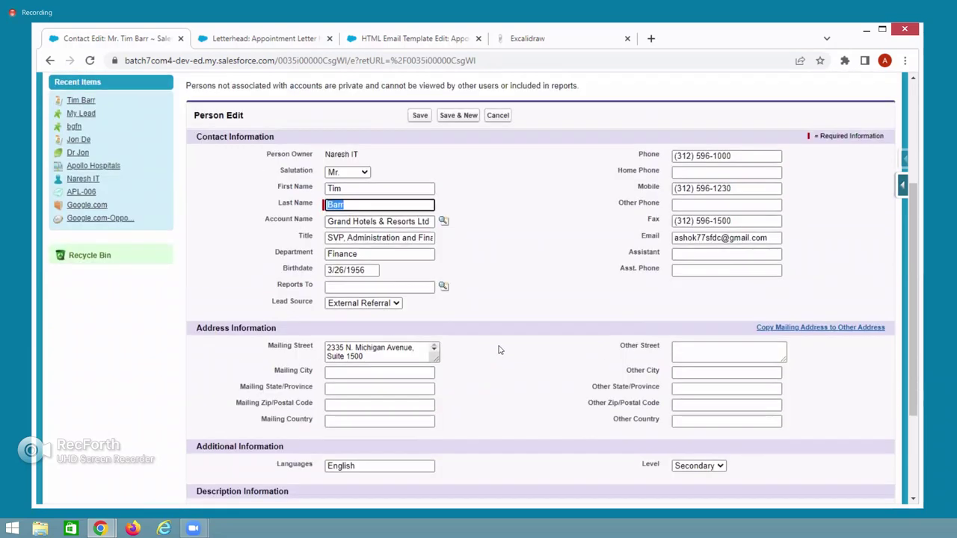
{"action": "scroll", "coordinate": [500, 350], "scroll_direction": "up", "scroll_amount": 1}
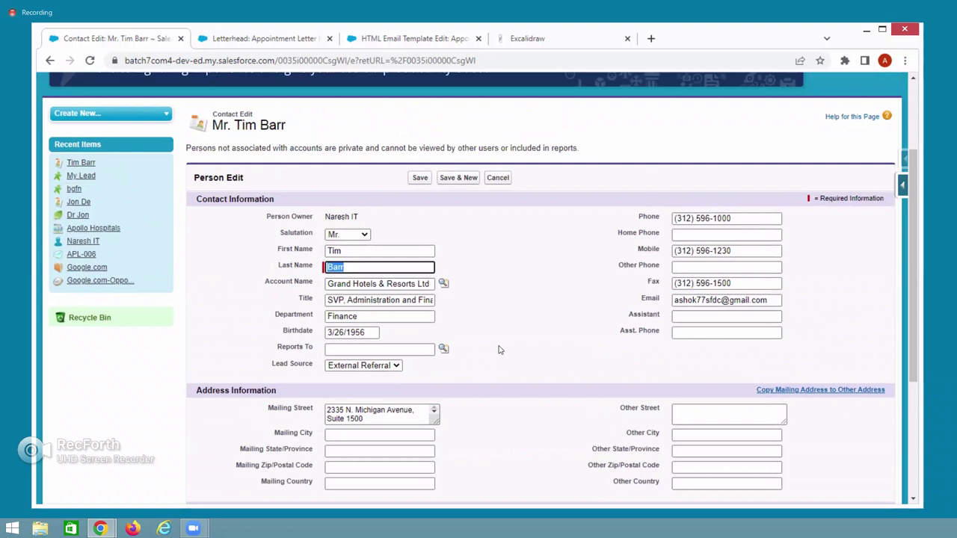
Open the Contact object's field list from the contact record and start a new custom field
{"action": "left_click", "coordinate": [901, 186]}
{"action": "left_click", "coordinate": [791, 203]}
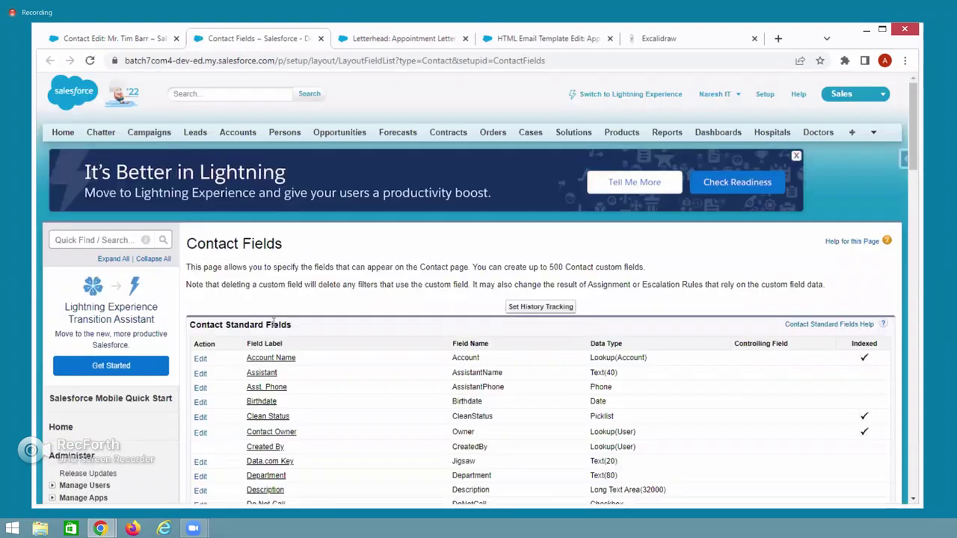
{"action": "scroll", "coordinate": [520, 410], "scroll_direction": "down", "scroll_amount": 4}
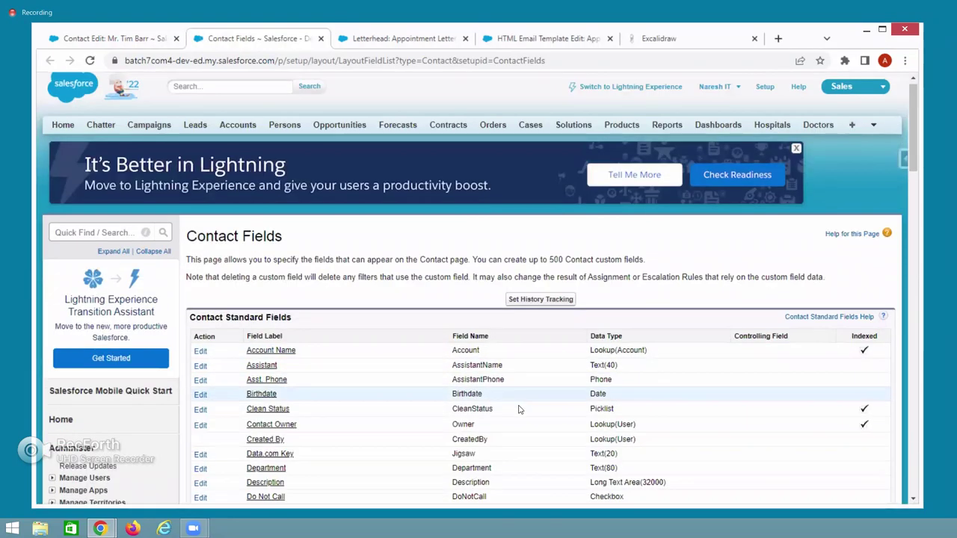
{"action": "scroll", "coordinate": [520, 410], "scroll_direction": "down", "scroll_amount": 5}
{"action": "left_click", "coordinate": [419, 216]}
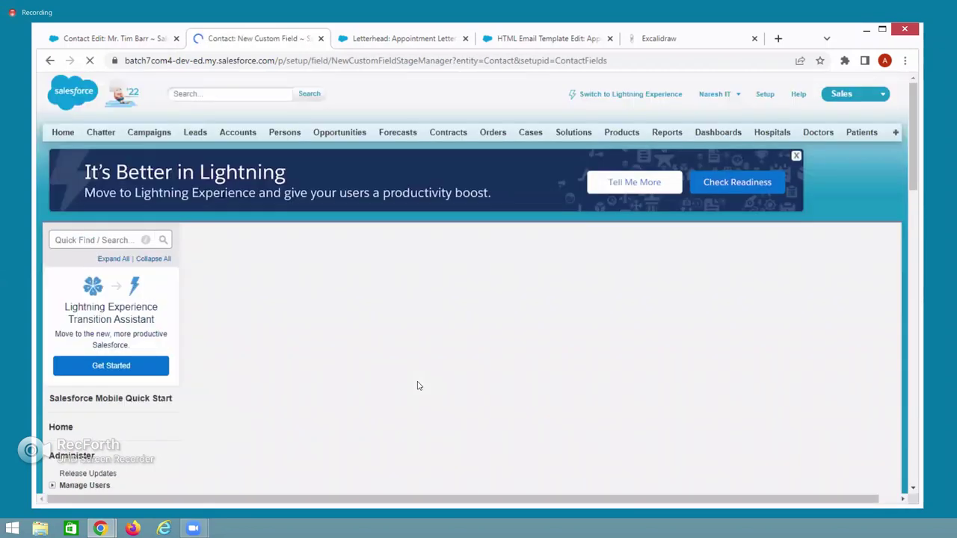
Choose Currency as the data type for the new Contact custom field and continue to its details
{"action": "scroll", "coordinate": [316, 364], "scroll_direction": "down", "scroll_amount": 4}
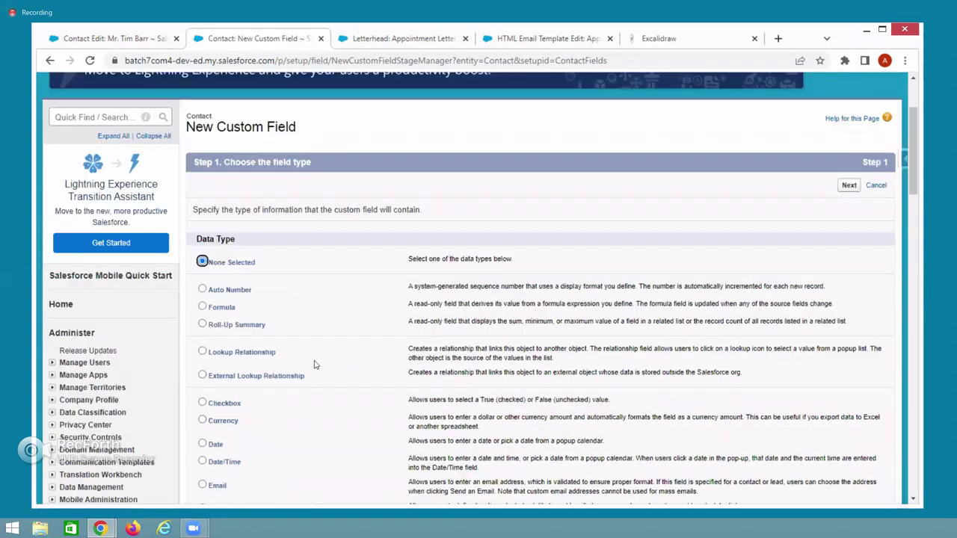
{"action": "scroll", "coordinate": [315, 364], "scroll_direction": "down", "scroll_amount": 3}
{"action": "scroll", "coordinate": [263, 303], "scroll_direction": "up", "scroll_amount": 3}
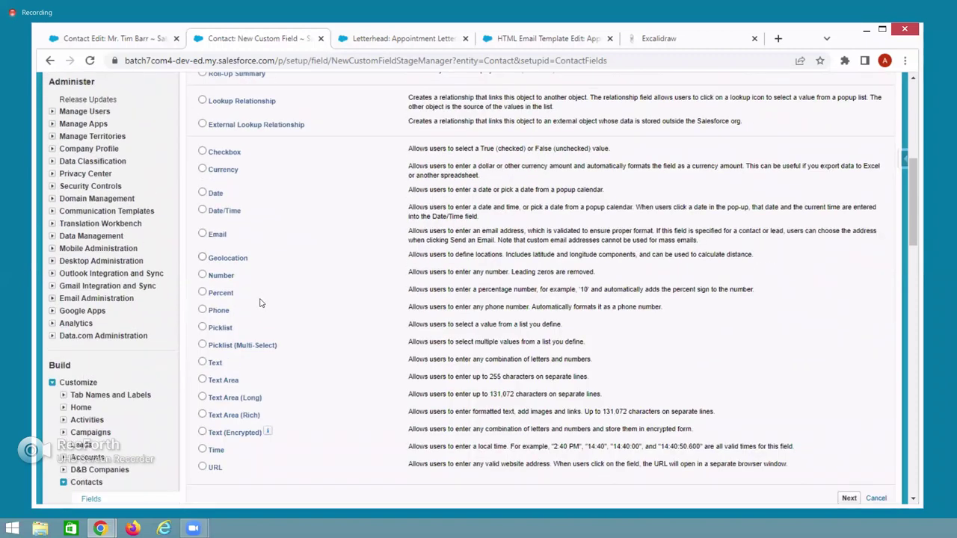
{"action": "left_click", "coordinate": [204, 232]}
{"action": "scroll", "coordinate": [836, 323], "scroll_direction": "down", "scroll_amount": 3}
{"action": "left_click", "coordinate": [847, 312]}
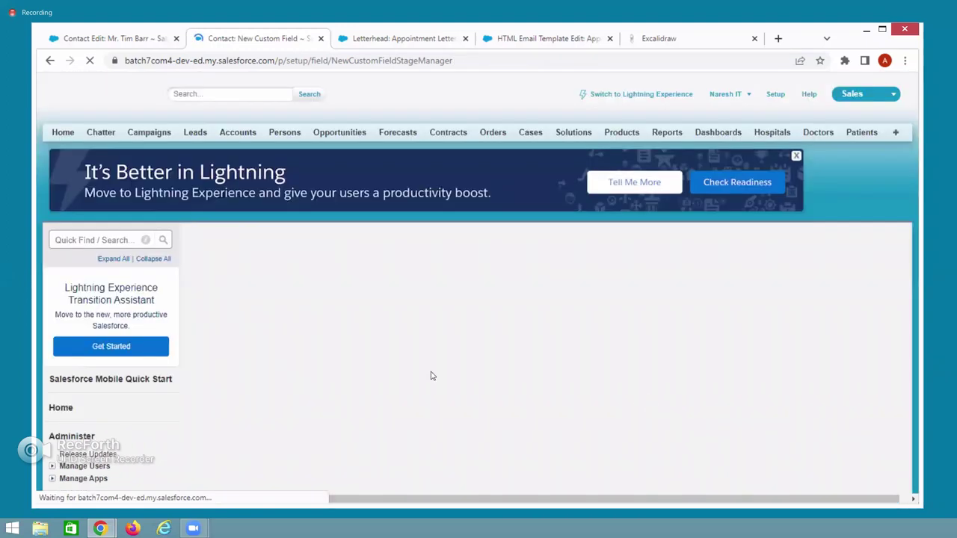
Label the currency field "Package", set its length to 7, and proceed to field-level security
{"action": "left_click", "coordinate": [338, 335]}
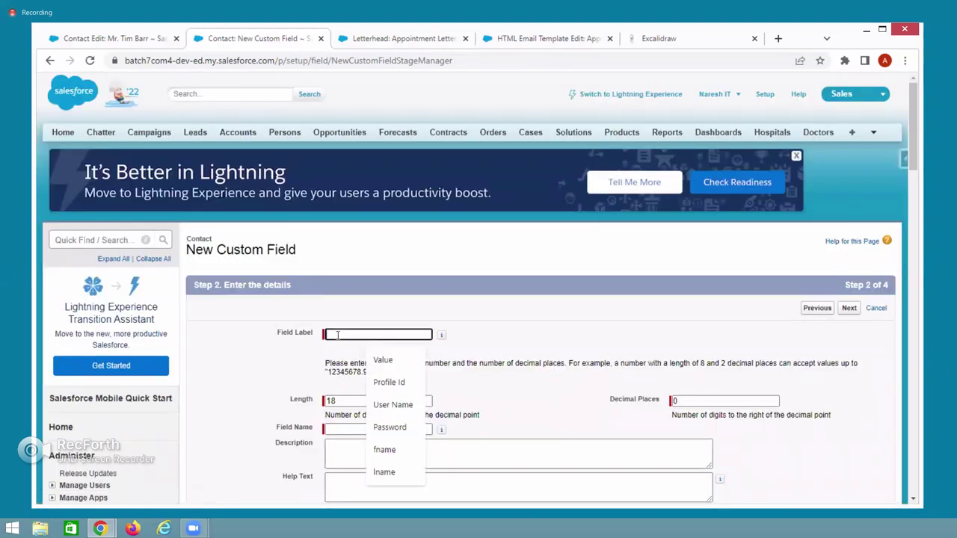
{"action": "type", "text": "Package"}
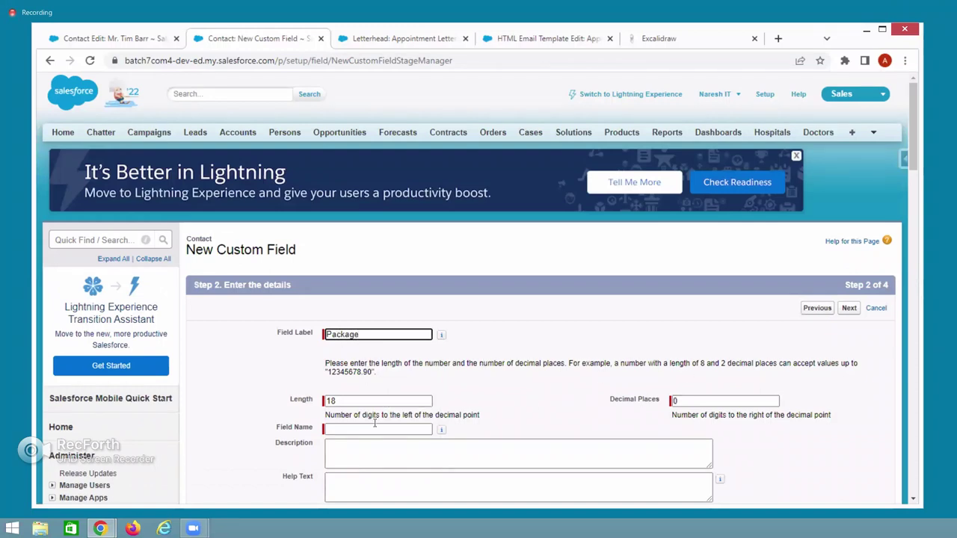
{"action": "key", "text": "Tab"}
{"action": "key", "text": "ctrl+a"}
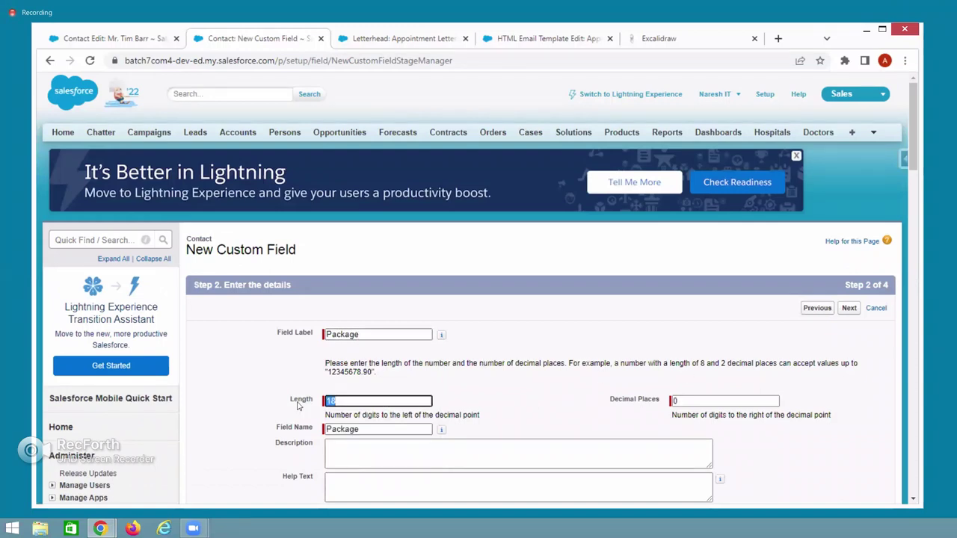
{"action": "type", "text": "7"}
{"action": "left_click", "coordinate": [554, 403]}
{"action": "left_click", "coordinate": [849, 308]}
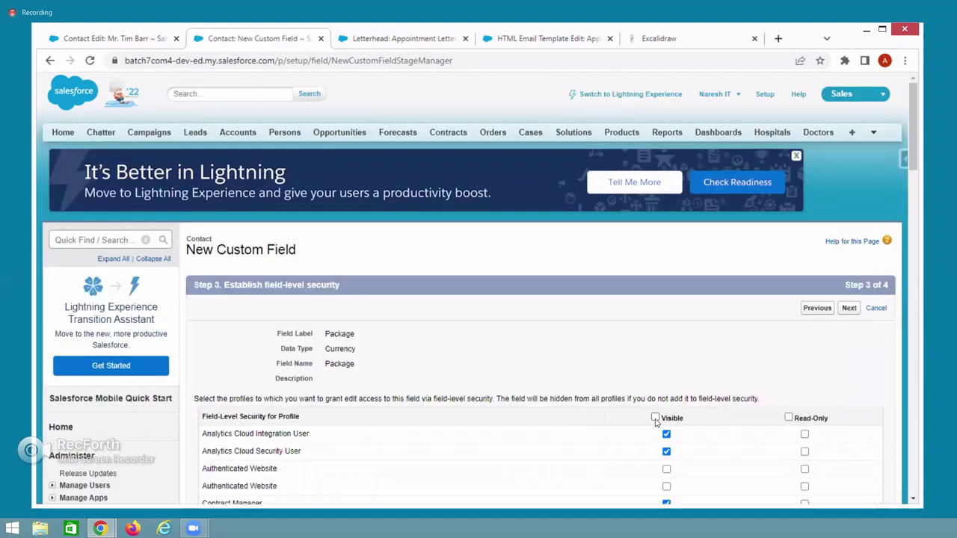
Make the Package field visible to all profiles and save it on all the Contact page layouts
{"action": "left_click", "coordinate": [654, 417]}
{"action": "left_click", "coordinate": [849, 308]}
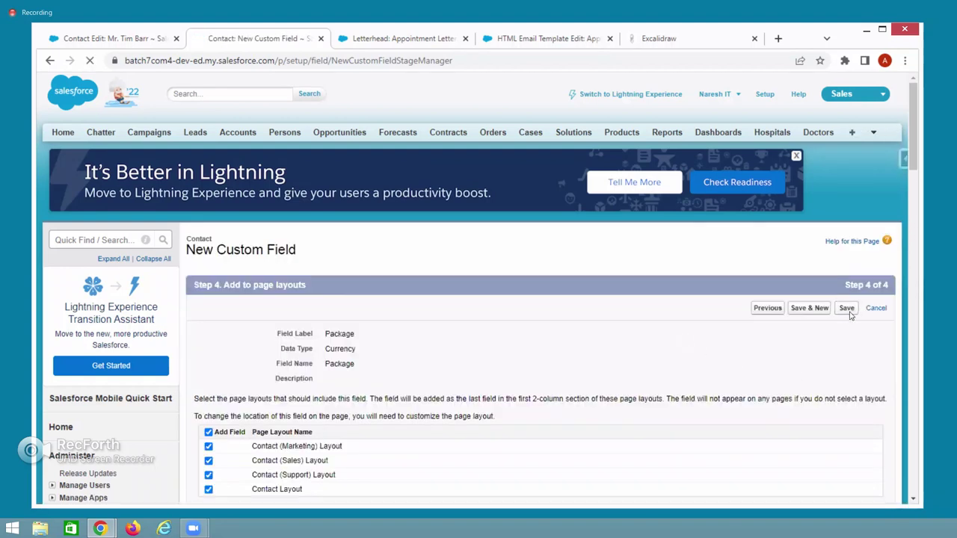
{"action": "left_click", "coordinate": [847, 309]}
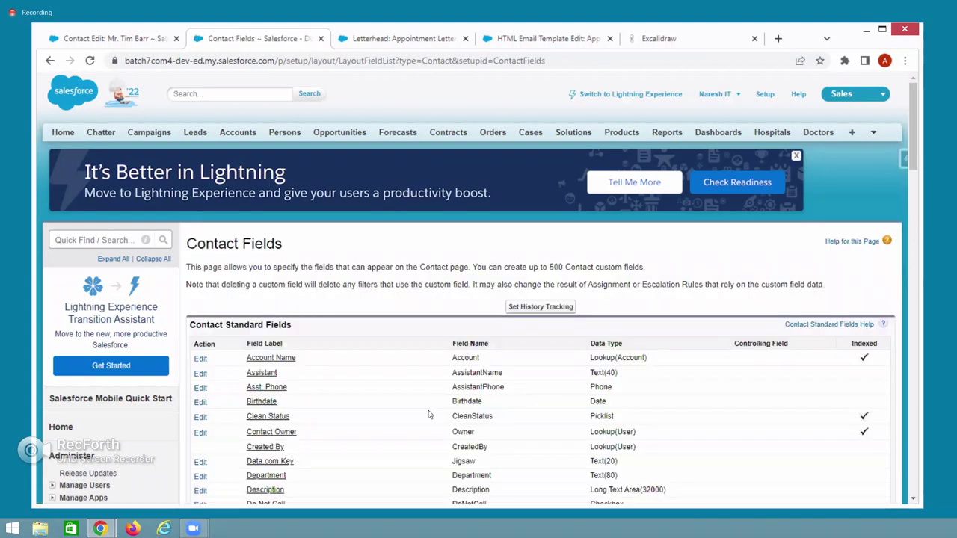
Copy the Package field's API name from the Contact custom fields list and return to the contact edit page
{"action": "scroll", "coordinate": [428, 414], "scroll_direction": "down", "scroll_amount": 10}
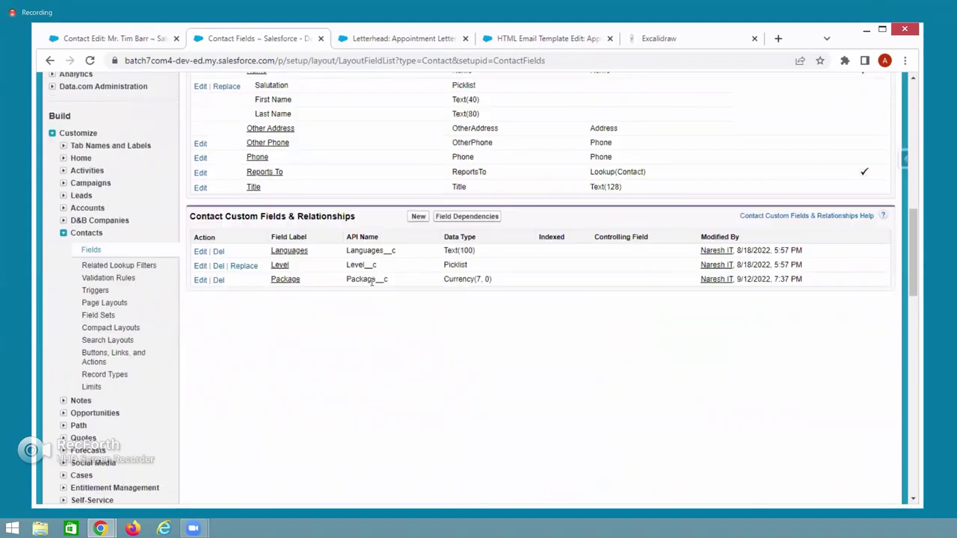
{"action": "double_click", "coordinate": [371, 279]}
{"action": "key", "text": "ctrl+c"}
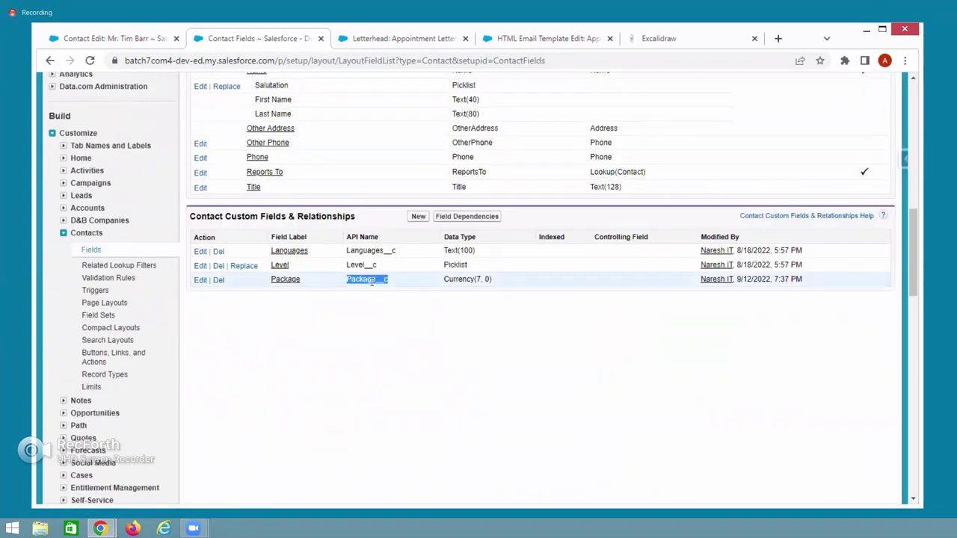
{"action": "left_click", "coordinate": [150, 41]}
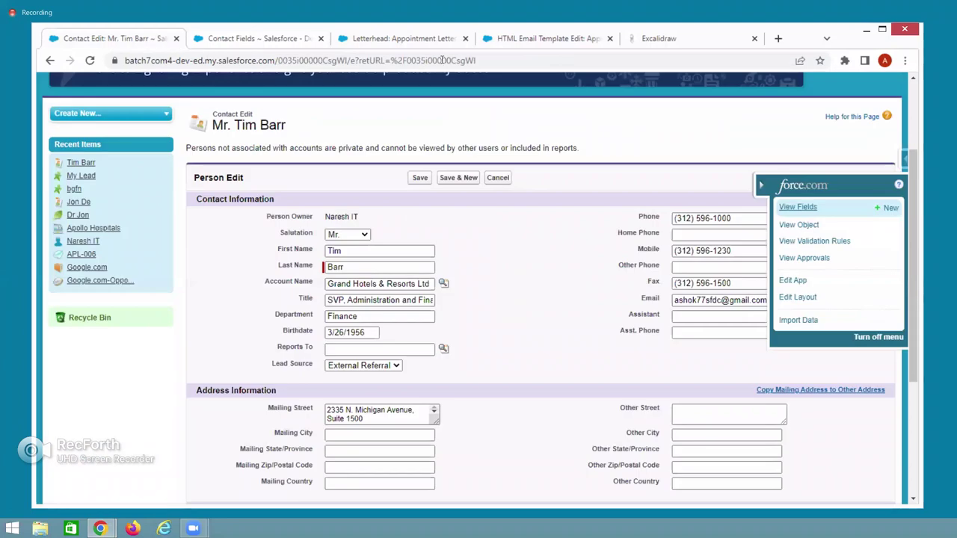
Insert the merge field {!Contact.Package__c} before "LPA" in the Appointment Letter body and save the template
{"action": "left_click", "coordinate": [527, 38]}
{"action": "double_click", "coordinate": [267, 305]}
{"action": "key", "text": "BackSpace"}
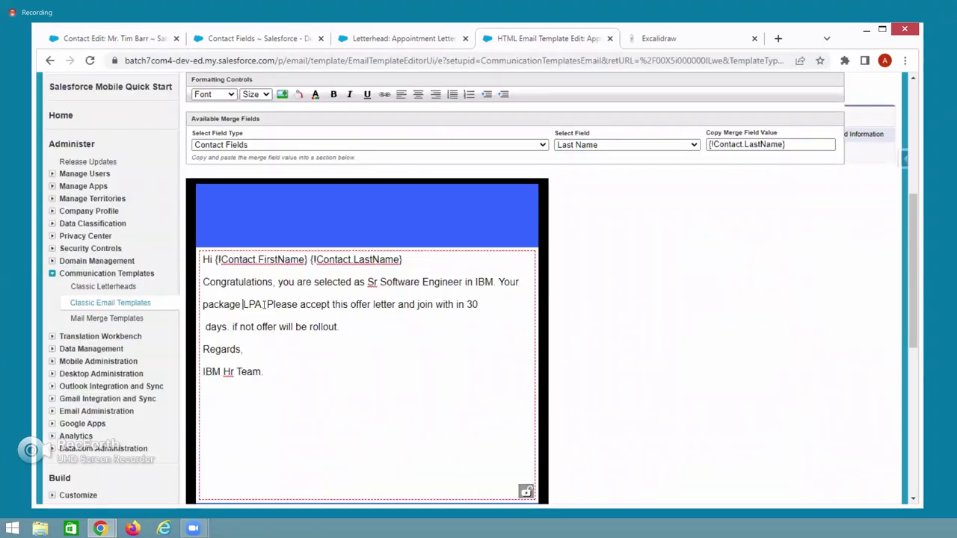
{"action": "type", "text": "$"}
{"action": "type", "text": "!"}
{"action": "type", "text": "Contact"}
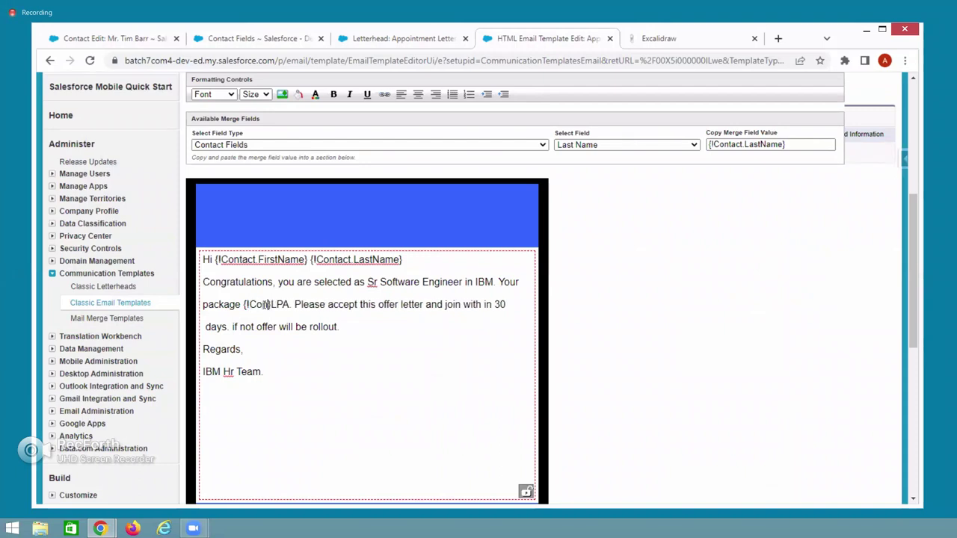
{"action": "type", "text": "."}
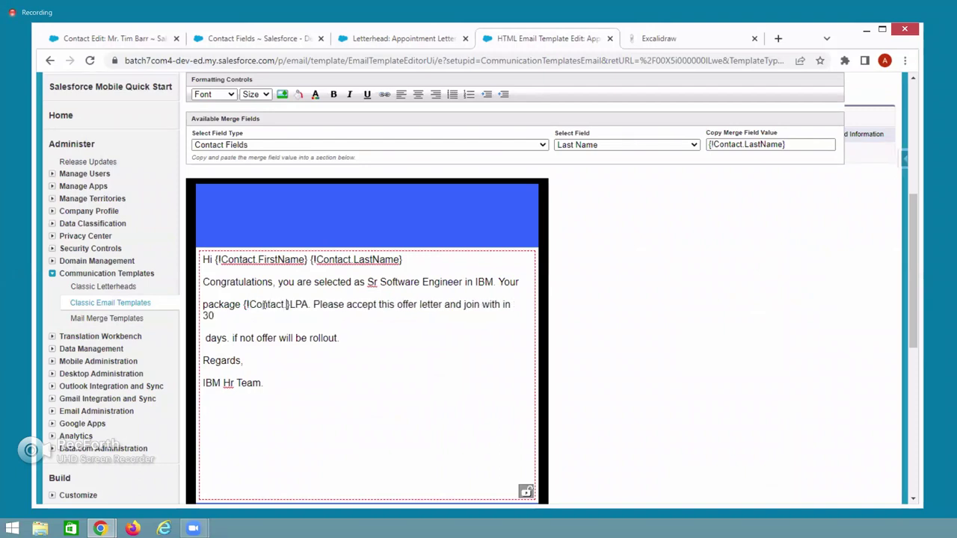
{"action": "key", "text": "ctrl+v"}
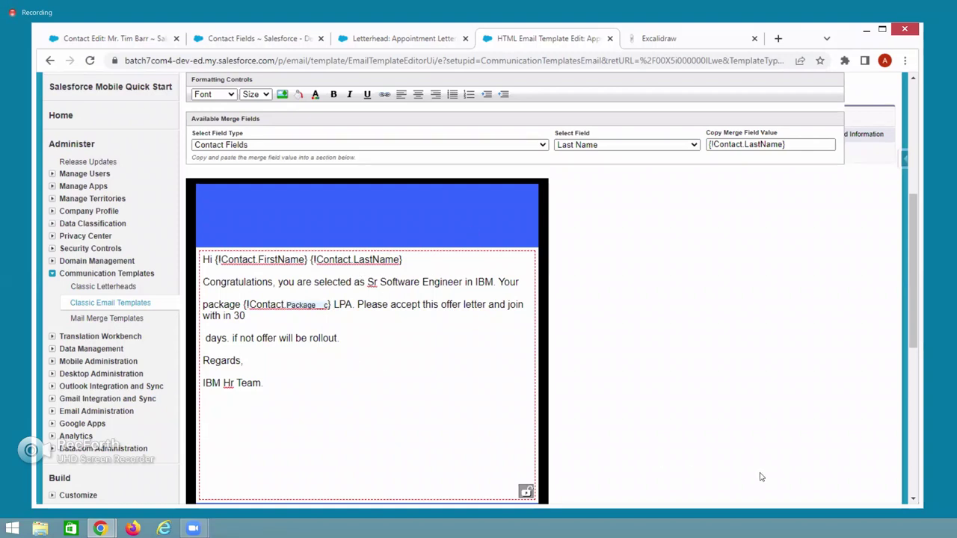
{"action": "scroll", "coordinate": [710, 464], "scroll_direction": "up", "scroll_amount": 2}
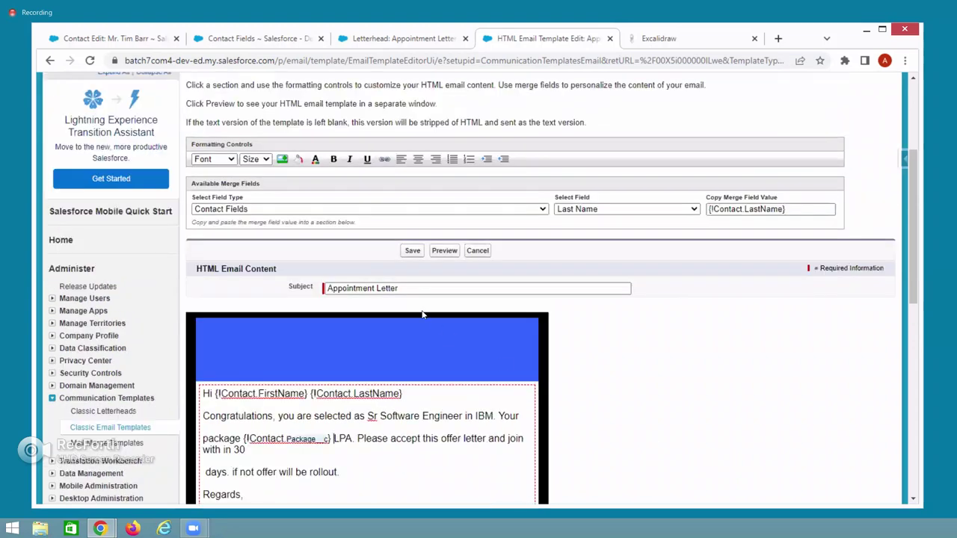
{"action": "left_click", "coordinate": [411, 252]}
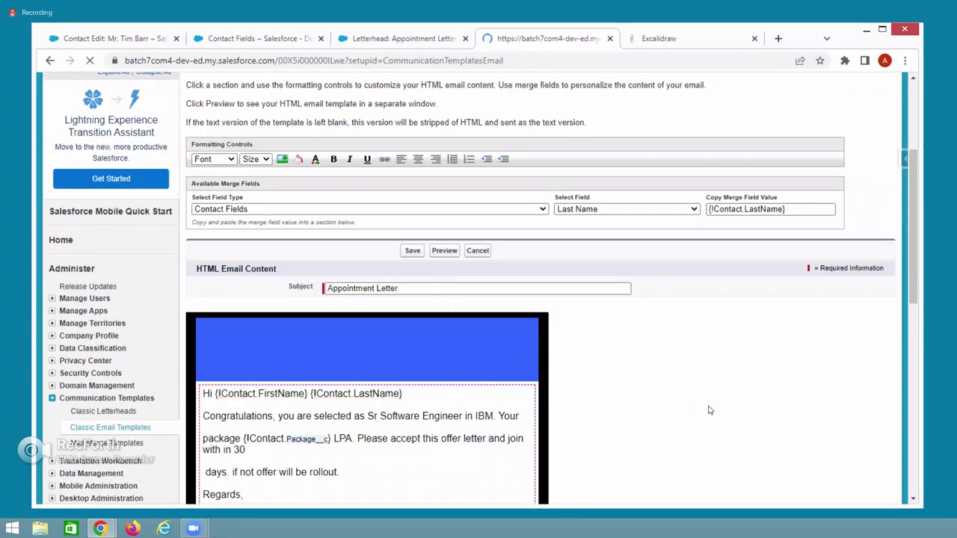
{"action": "scroll", "coordinate": [494, 365], "scroll_direction": "down", "scroll_amount": 3}
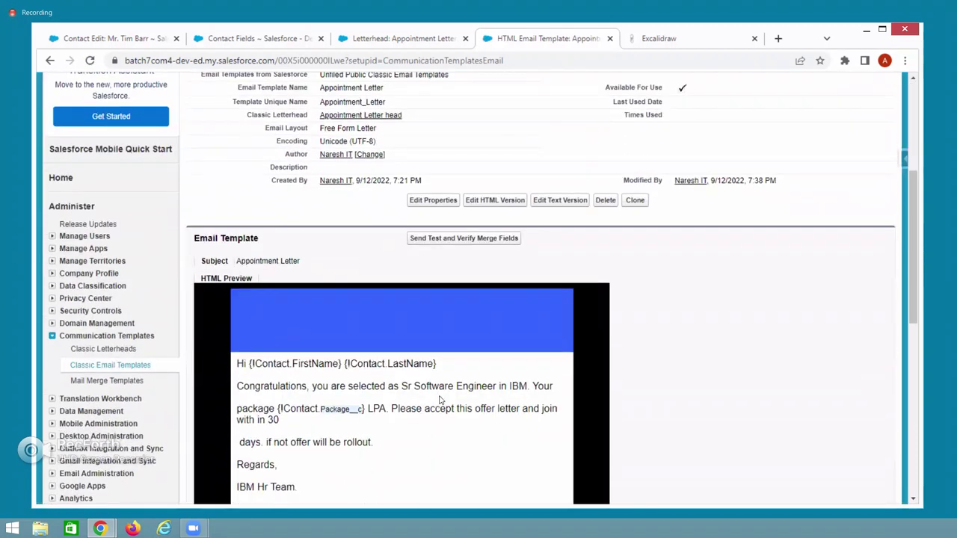
Reload the contact edit page, set the contact's Package to 7000000 and save the record
{"action": "left_click", "coordinate": [117, 39]}
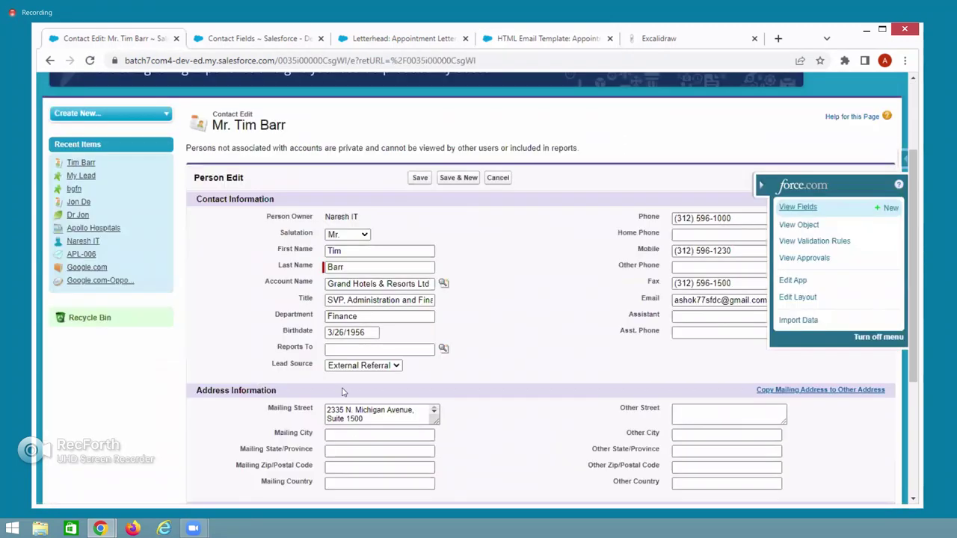
{"action": "key", "text": "F5"}
{"action": "left_click", "coordinate": [342, 381]}
{"action": "type", "text": "70000"}
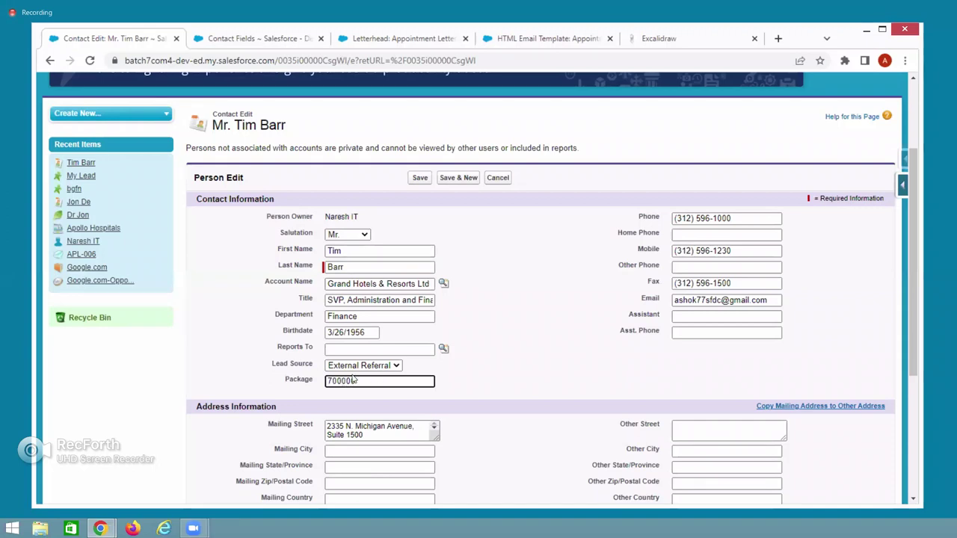
{"action": "type", "text": "0"}
{"action": "key", "text": "Left"}
{"action": "key", "text": "Left"}
{"action": "key", "text": "Left"}
{"action": "key", "text": "Left"}
{"action": "key", "text": "Left"}
{"action": "key", "text": "Right"}
{"action": "type", "text": "0"}
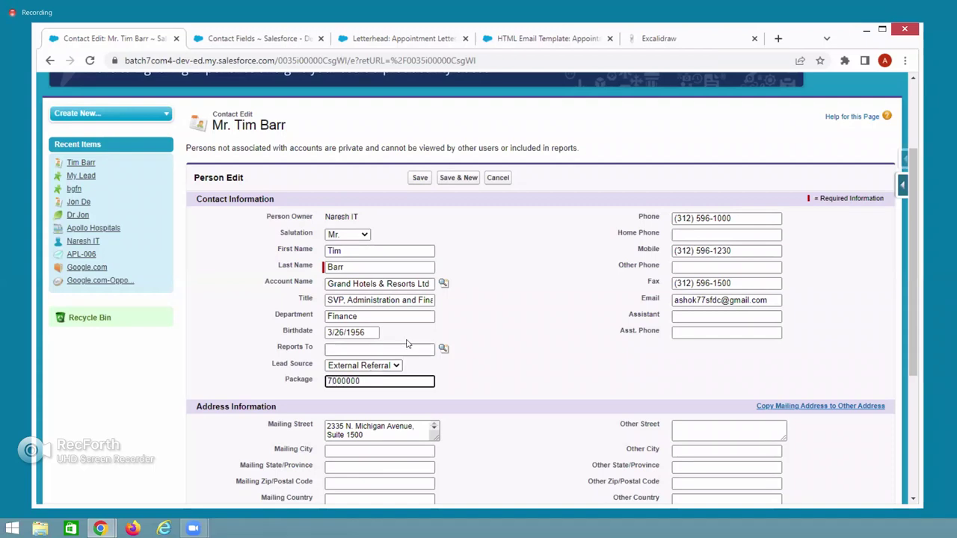
{"action": "left_click", "coordinate": [421, 179]}
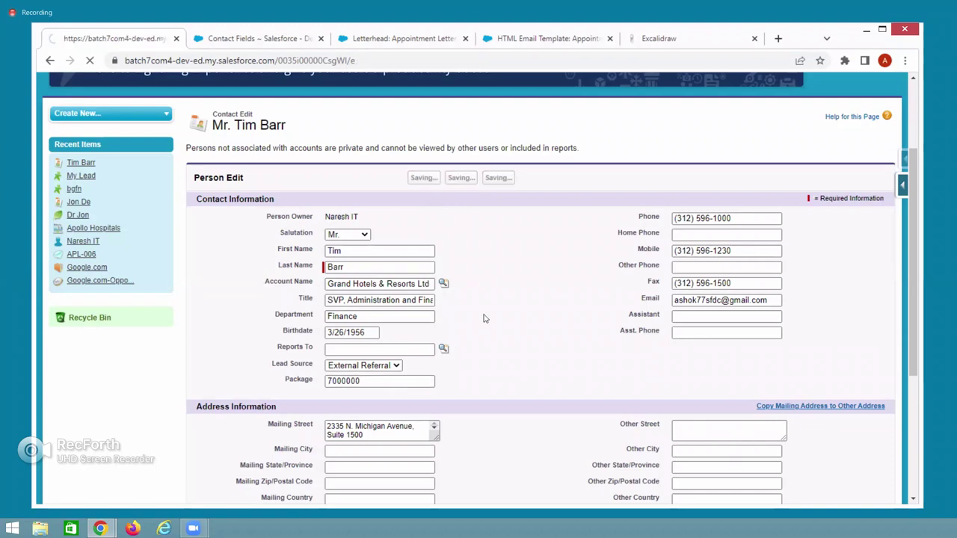
{"action": "scroll", "coordinate": [483, 318], "scroll_direction": "down", "scroll_amount": 3}
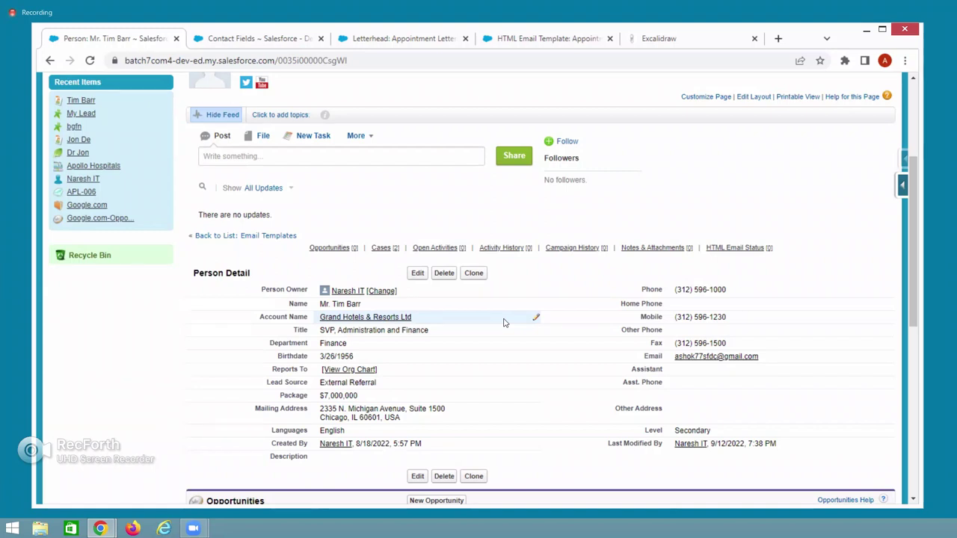
{"action": "left_click", "coordinate": [524, 39]}
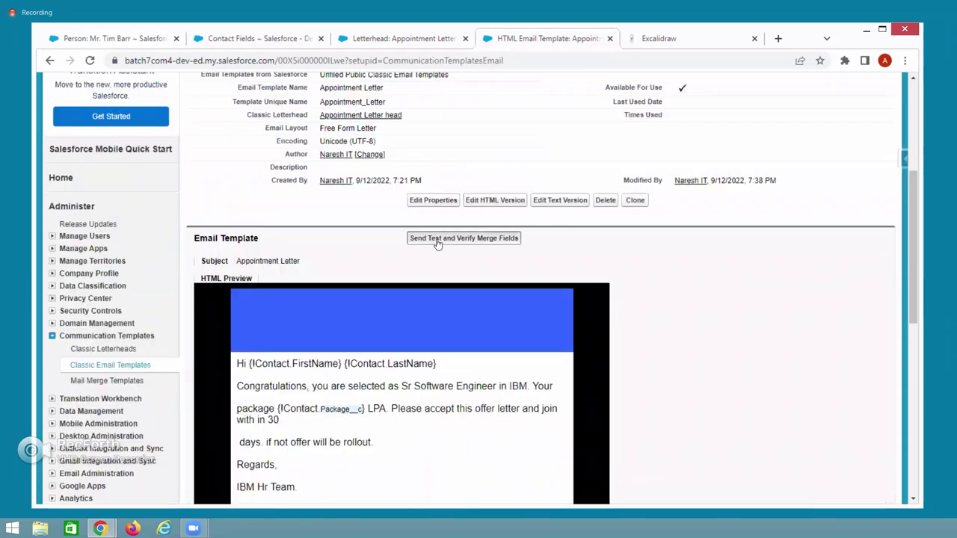
{"action": "left_click", "coordinate": [437, 239]}
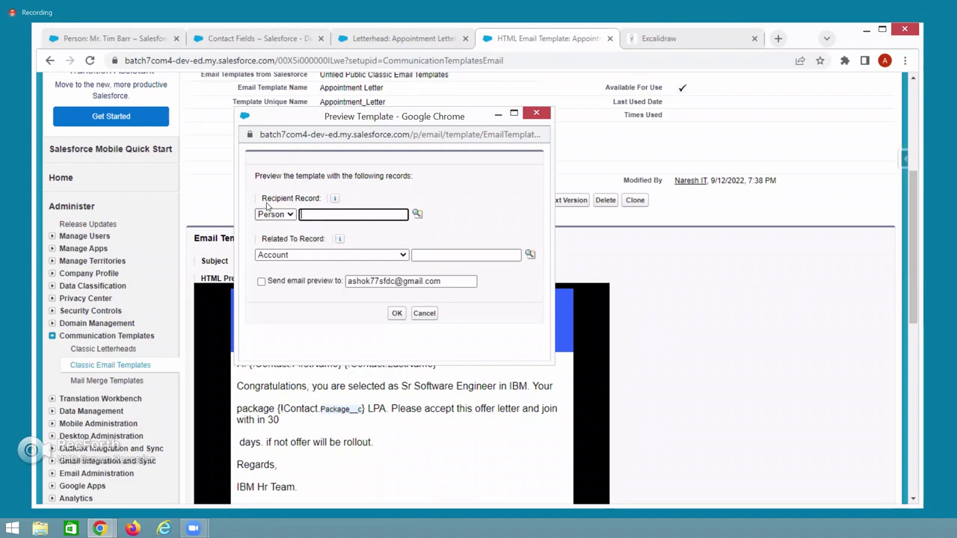
{"action": "left_click_drag", "start_coordinate": [261, 198], "coordinate": [318, 199]}
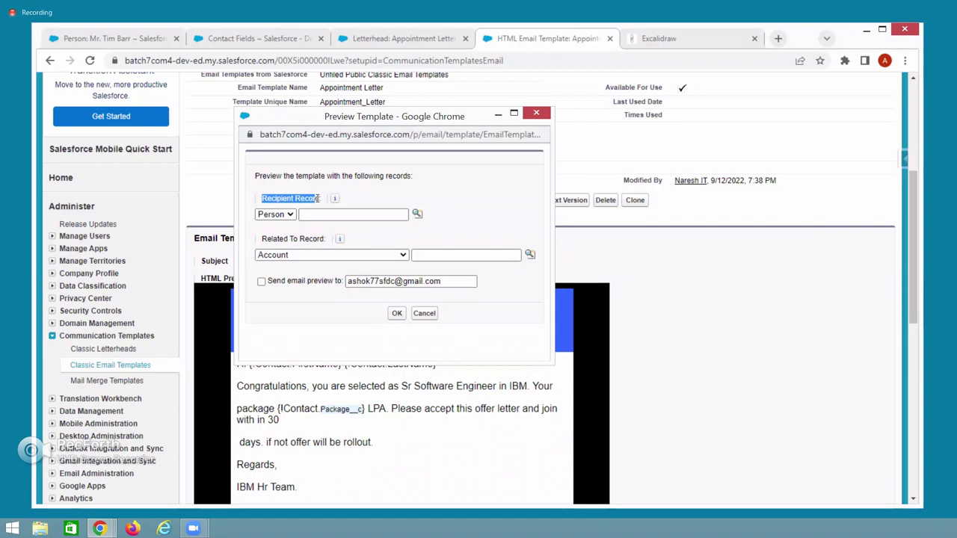
{"action": "left_click", "coordinate": [281, 216]}
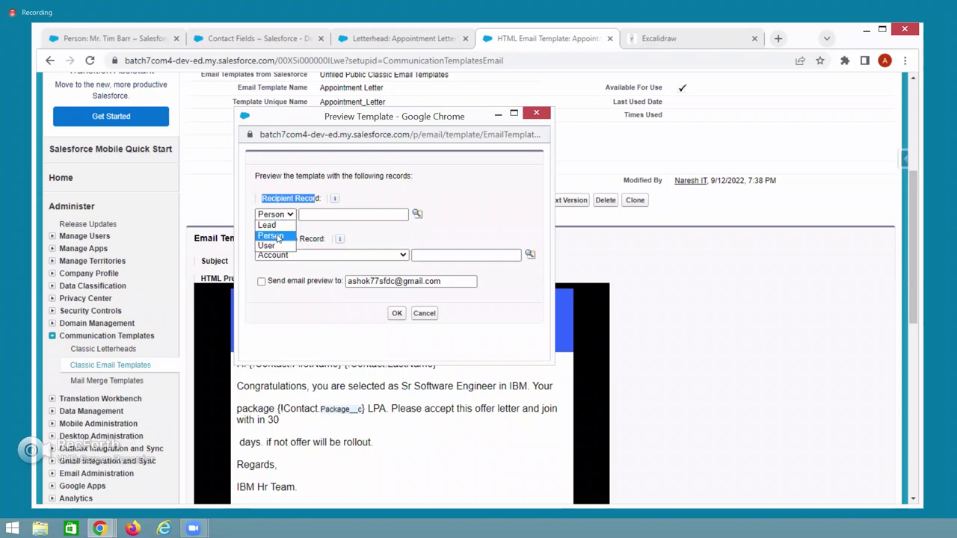
{"action": "left_click", "coordinate": [275, 236]}
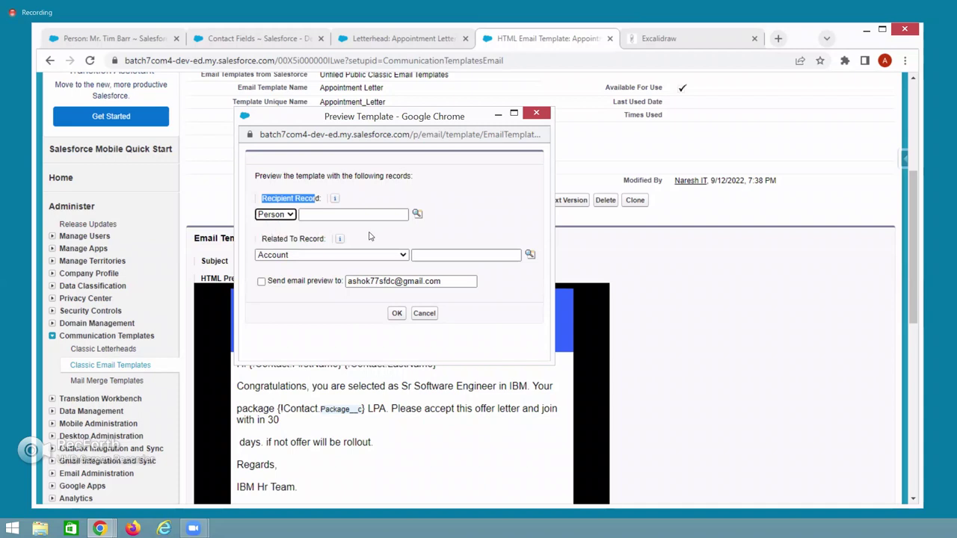
{"action": "left_click", "coordinate": [417, 214]}
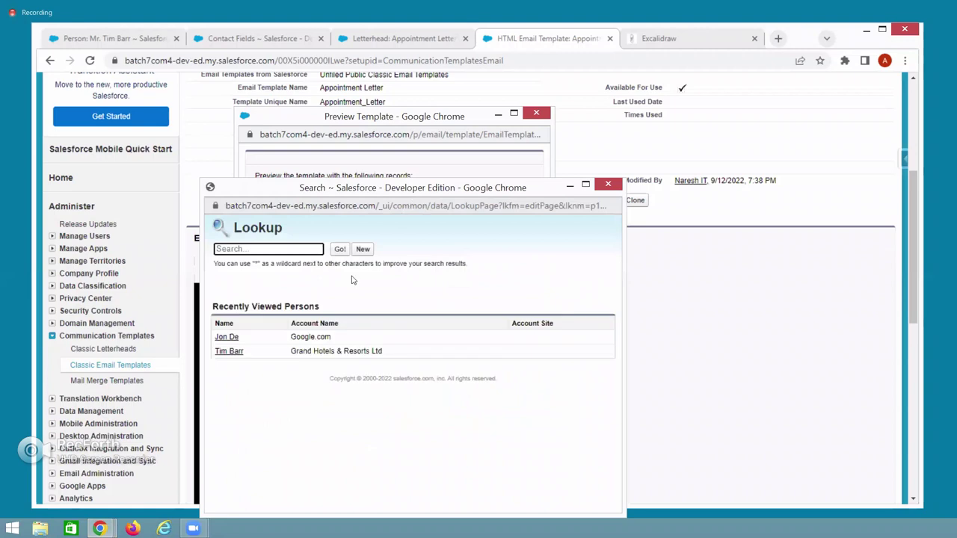
{"action": "left_click", "coordinate": [228, 350]}
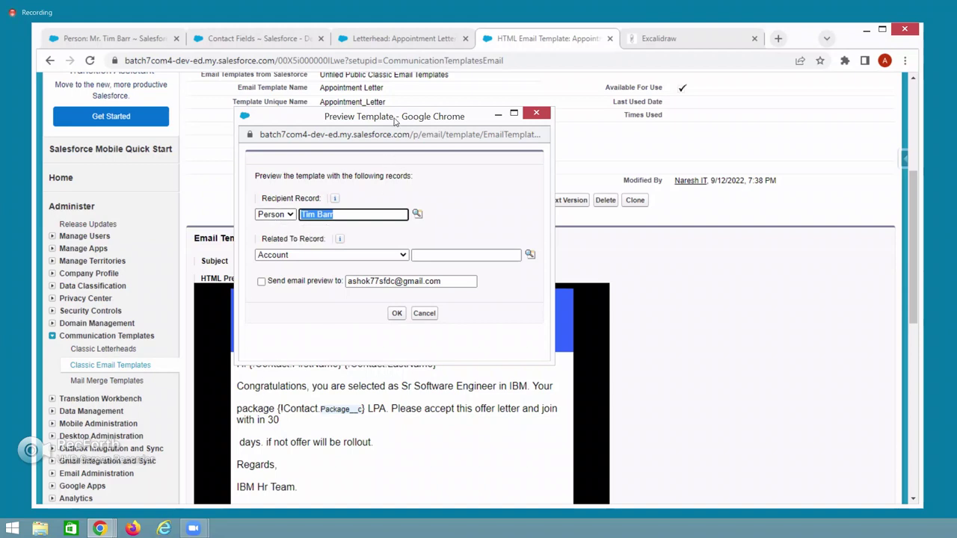
{"action": "left_click_drag", "start_coordinate": [438, 127], "coordinate": [772, 105]}
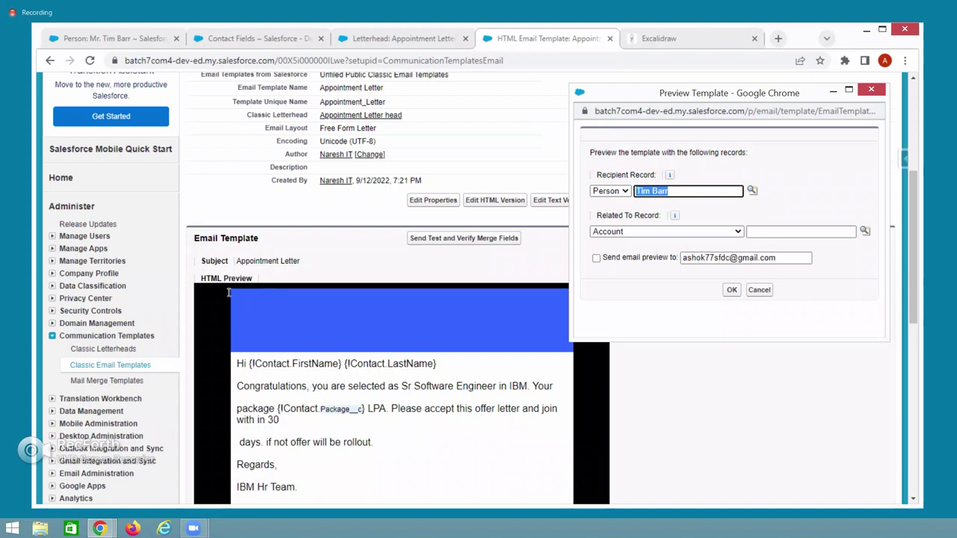
{"action": "left_click", "coordinate": [105, 35]}
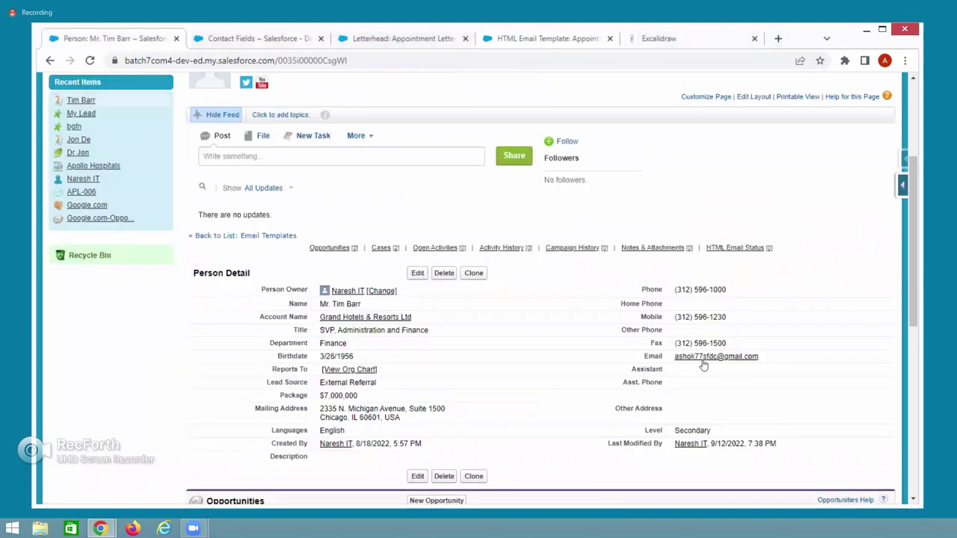
{"action": "left_click_drag", "start_coordinate": [759, 356], "coordinate": [672, 356]}
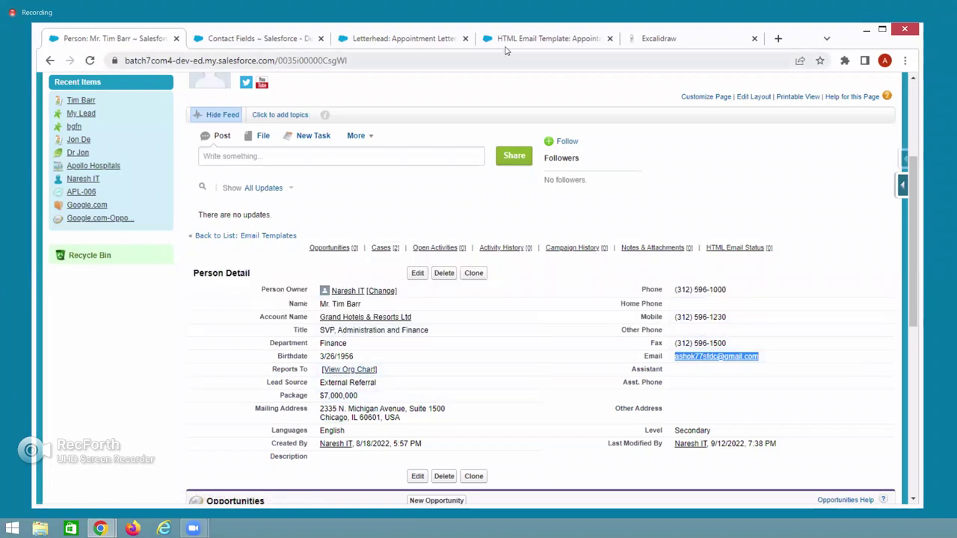
Preview the Appointment Letter's merge fields using the Person record from Grand Hotels & Resorts Ltd as the recipient
{"action": "left_click", "coordinate": [542, 38]}
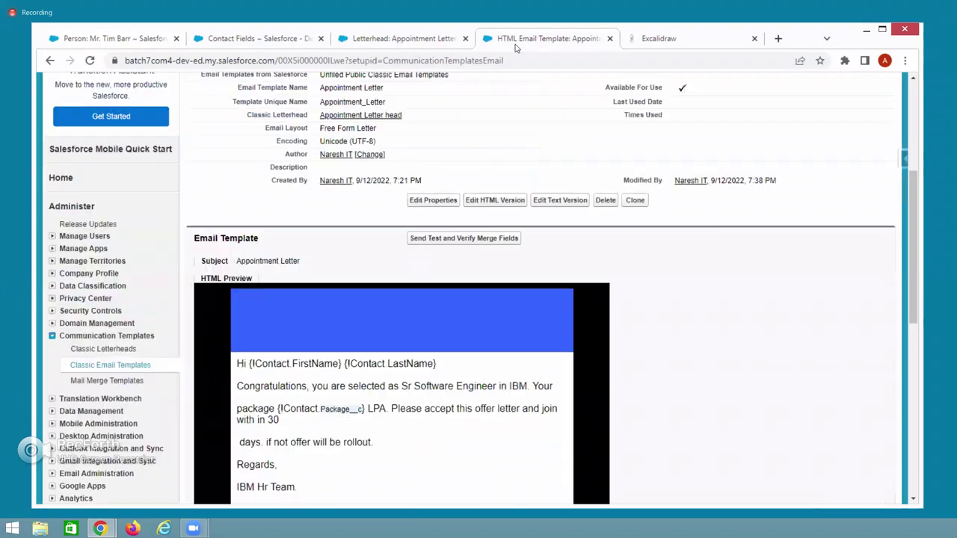
{"action": "left_click", "coordinate": [446, 237]}
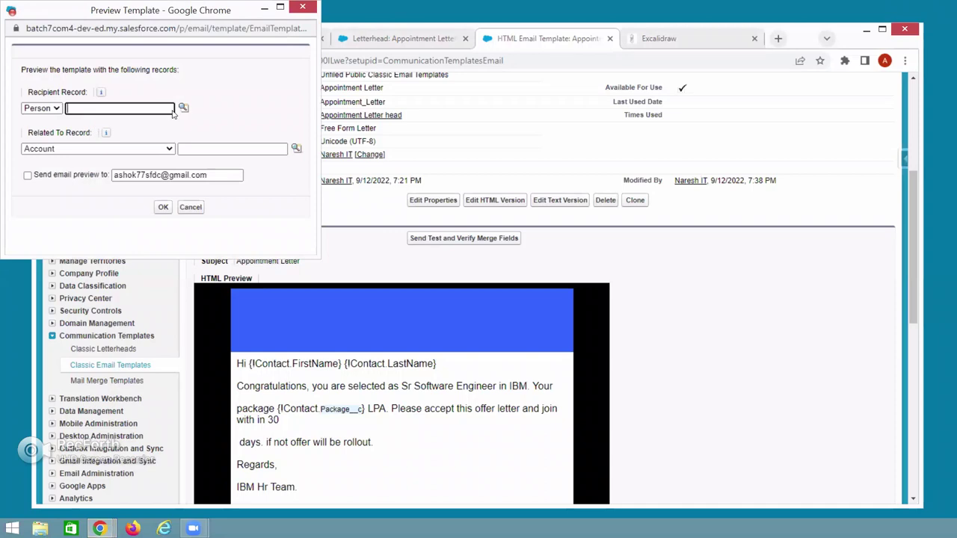
{"action": "left_click", "coordinate": [183, 110]}
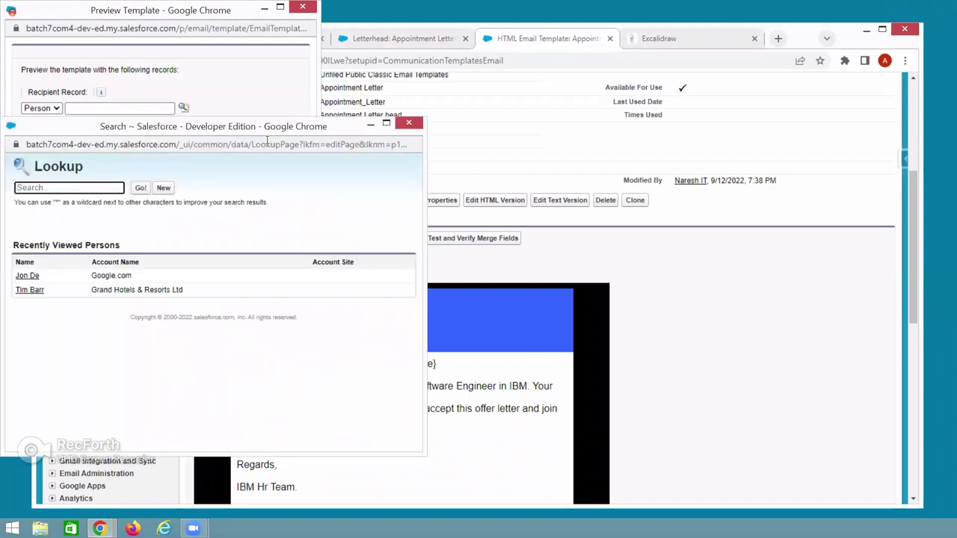
{"action": "left_click_drag", "start_coordinate": [284, 127], "coordinate": [392, 129]}
{"action": "left_click", "coordinate": [136, 289]}
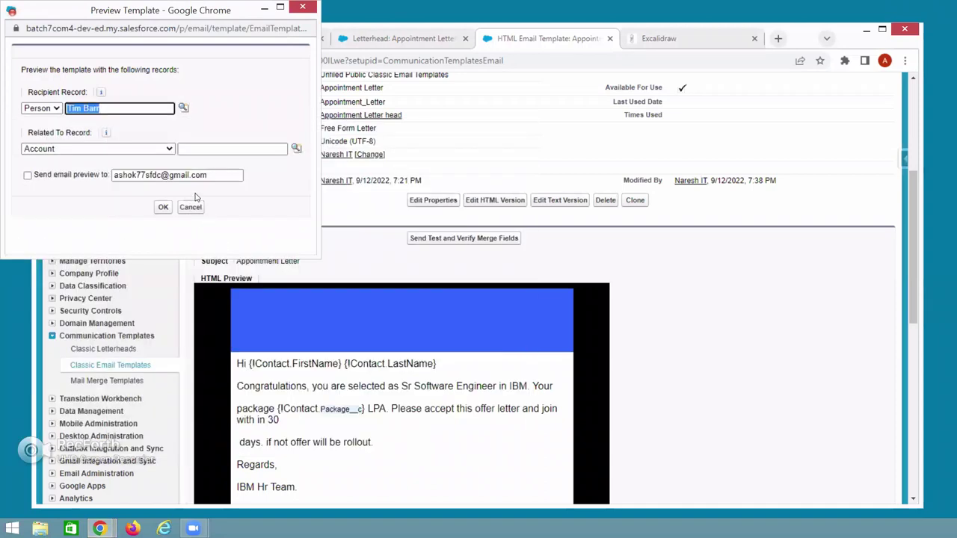
{"action": "left_click", "coordinate": [165, 207]}
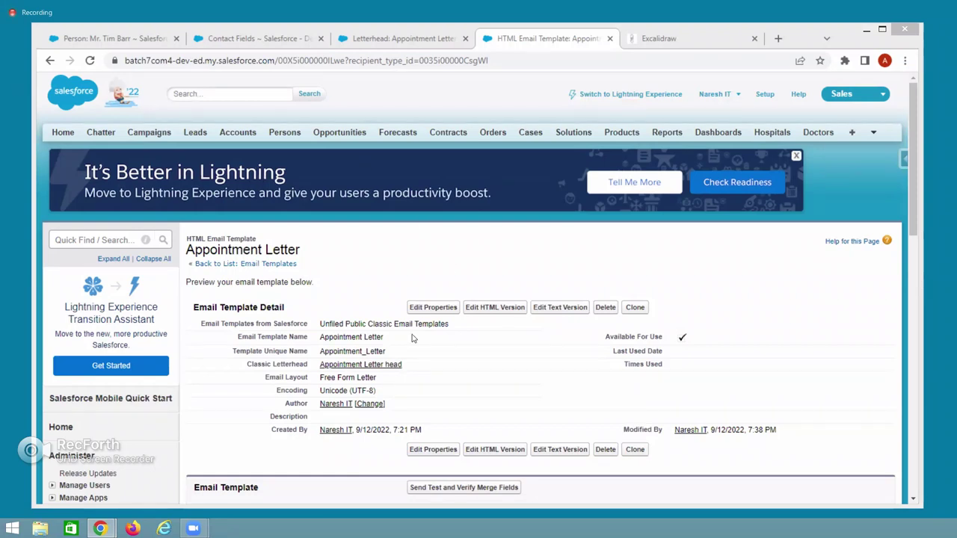
Send a test email preview of the template to the prefilled address, using the Grand Hotels & Resorts Ltd contact as recipient record
{"action": "scroll", "coordinate": [472, 371], "scroll_direction": "down", "scroll_amount": 2}
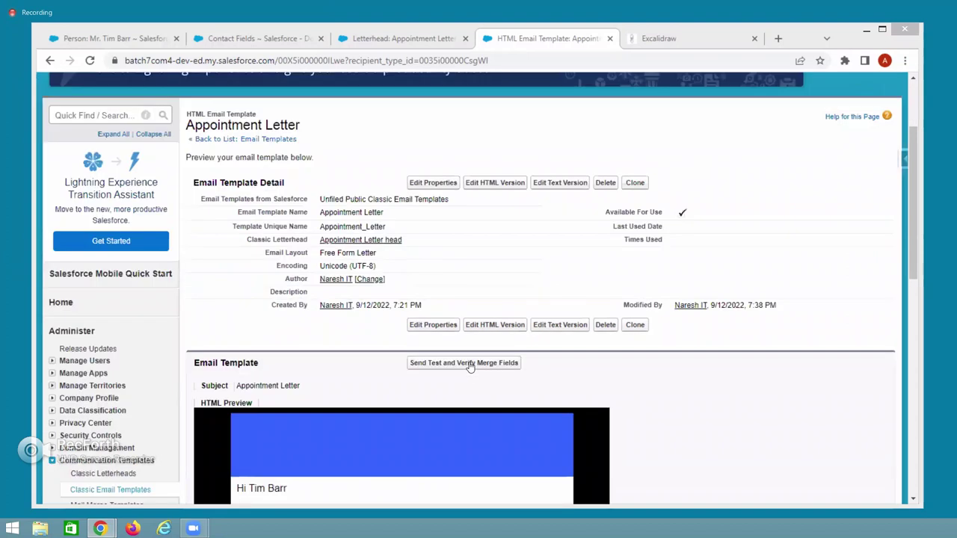
{"action": "left_click", "coordinate": [470, 366]}
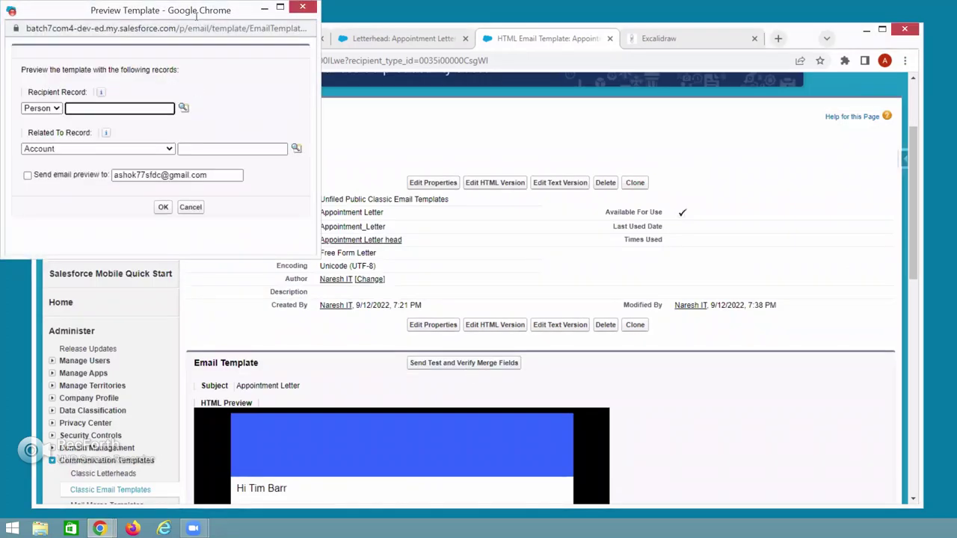
{"action": "left_click_drag", "start_coordinate": [197, 15], "coordinate": [397, 130]}
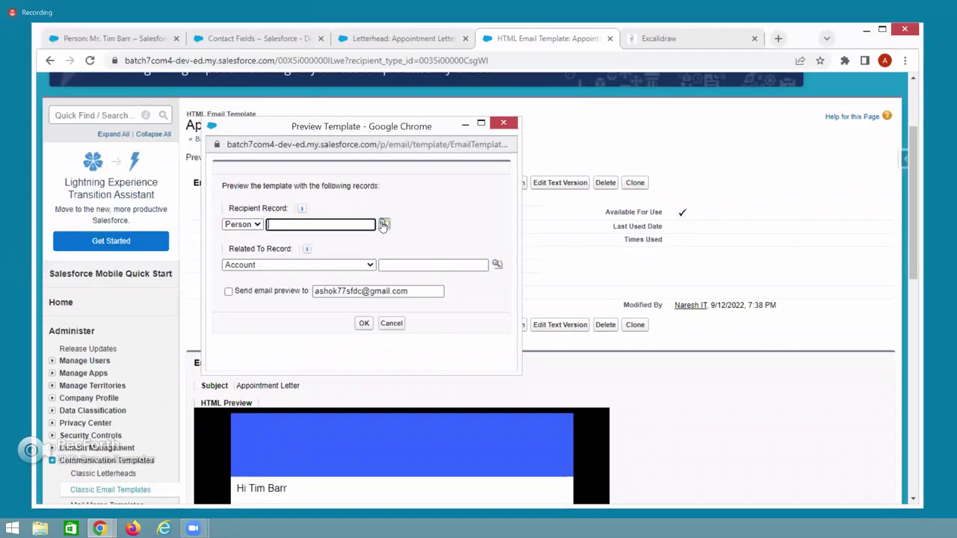
{"action": "left_click", "coordinate": [229, 292]}
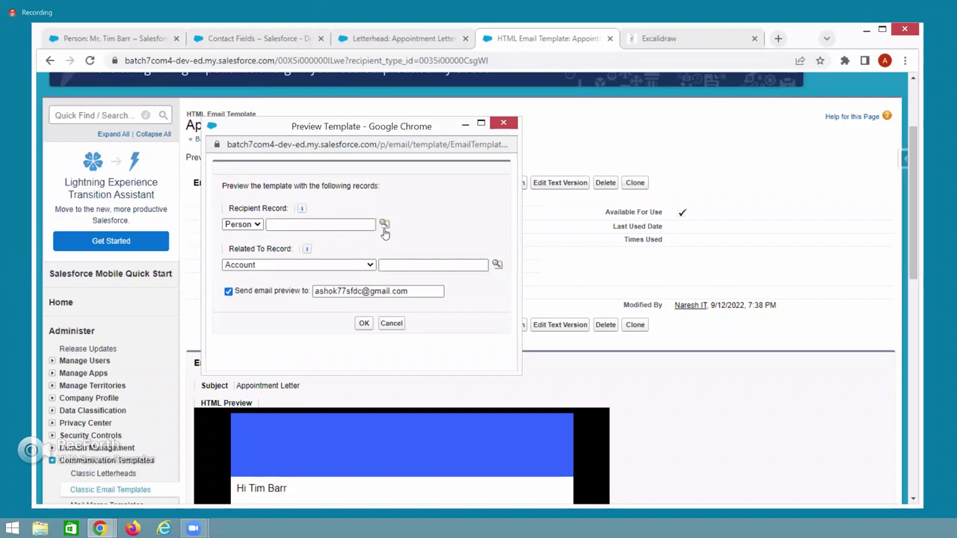
{"action": "left_click", "coordinate": [384, 225]}
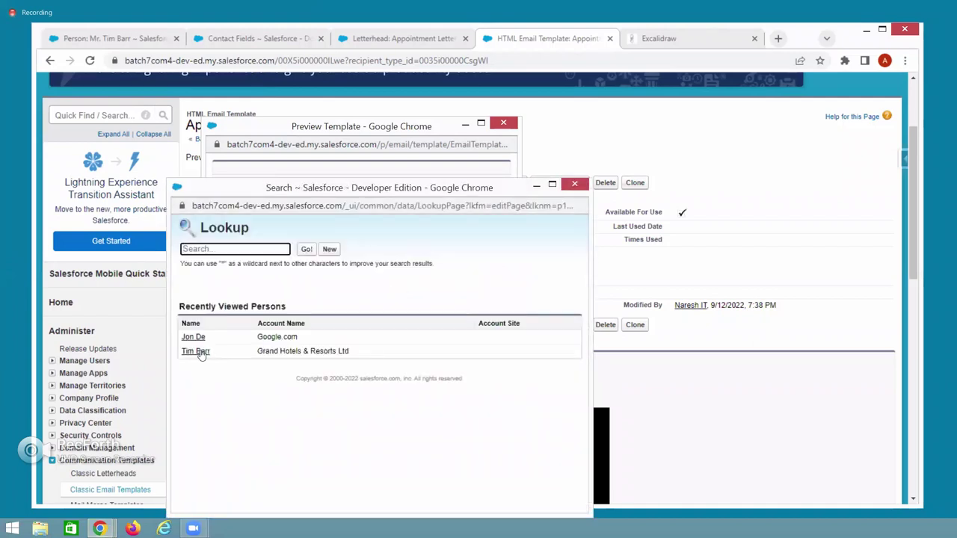
{"action": "left_click", "coordinate": [196, 351]}
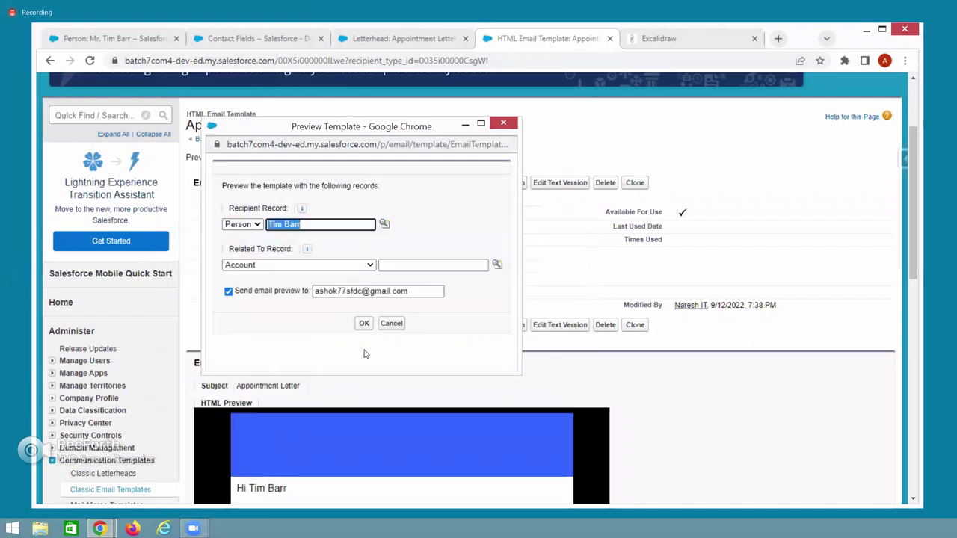
{"action": "left_click", "coordinate": [611, 354]}
Switch to Gmail and read the newly received Appointment Letter test email, checking the name and package in its body
{"action": "scroll", "coordinate": [642, 351], "scroll_direction": "up", "scroll_amount": 2}
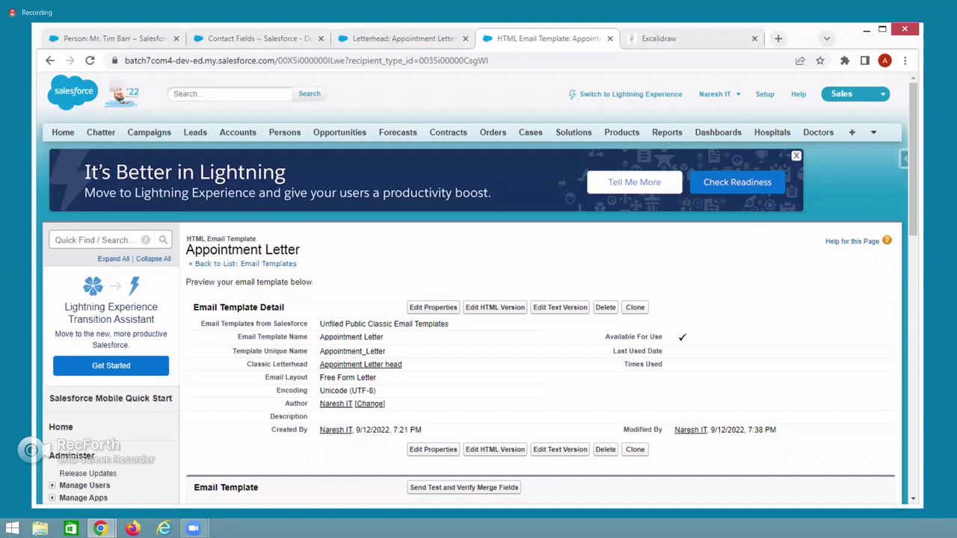
{"action": "key", "text": "alt+Tab"}
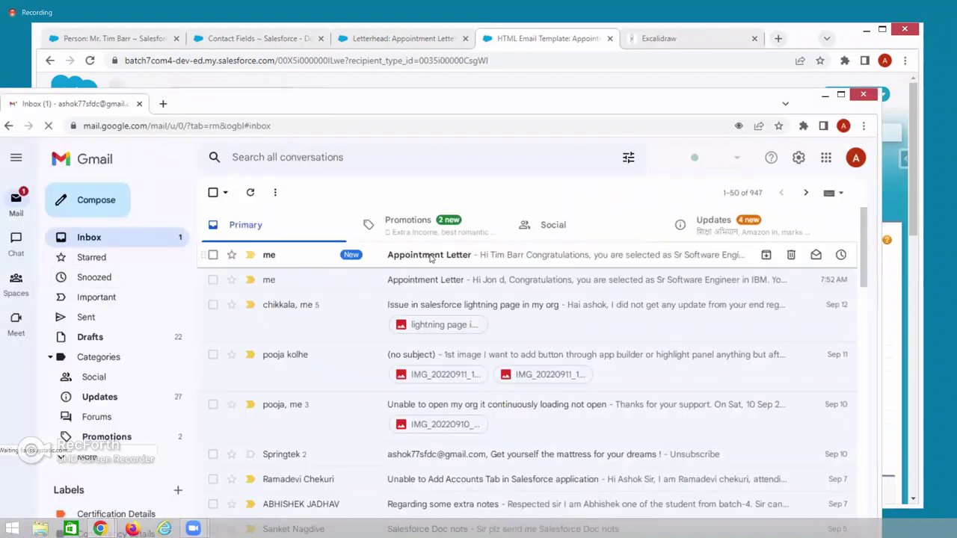
{"action": "left_click", "coordinate": [430, 258]}
{"action": "left_click", "coordinate": [345, 374]}
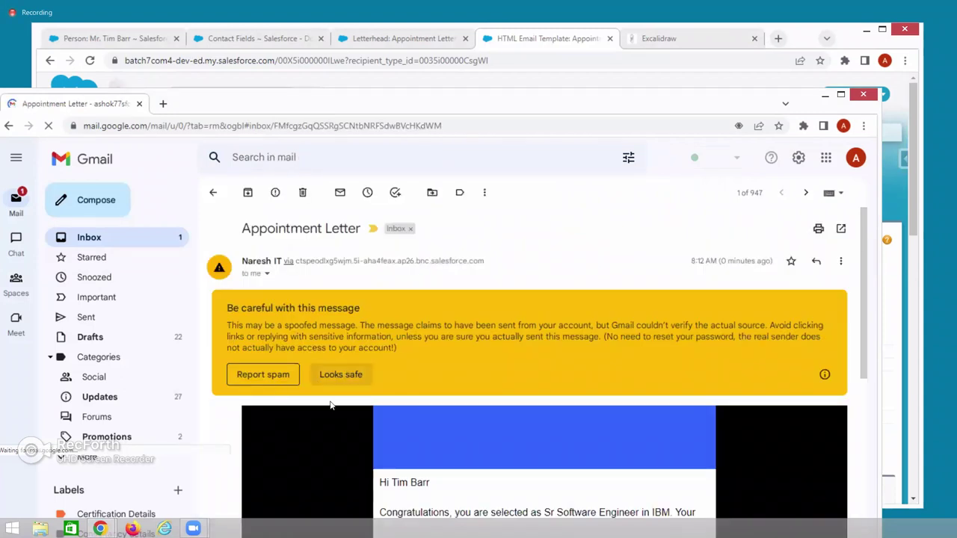
{"action": "scroll", "coordinate": [335, 462], "scroll_direction": "down", "scroll_amount": 2}
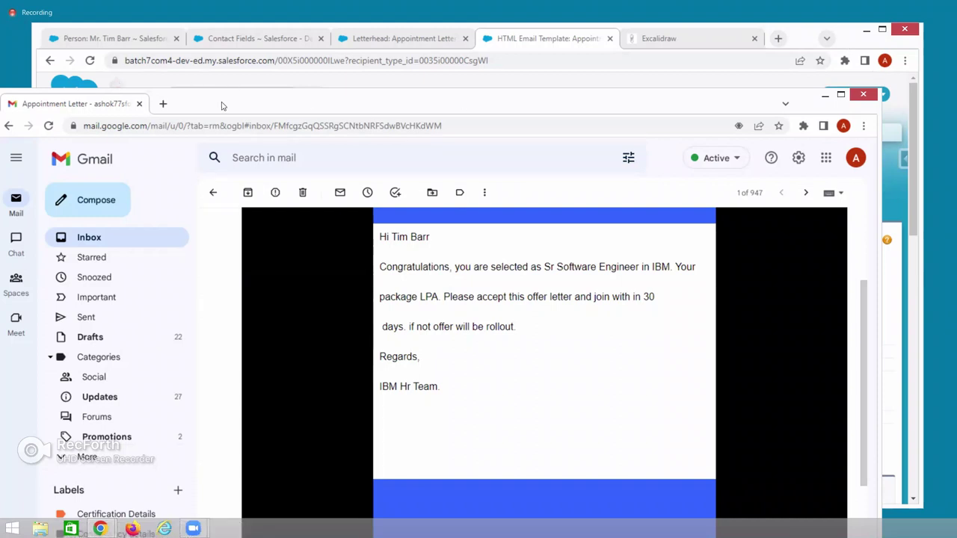
{"action": "key", "text": "super+Down"}
Open the Appointment Letter's HTML version for editing in Salesforce and check the Package value on the contact record
{"action": "scroll", "coordinate": [452, 408], "scroll_direction": "down", "scroll_amount": 3}
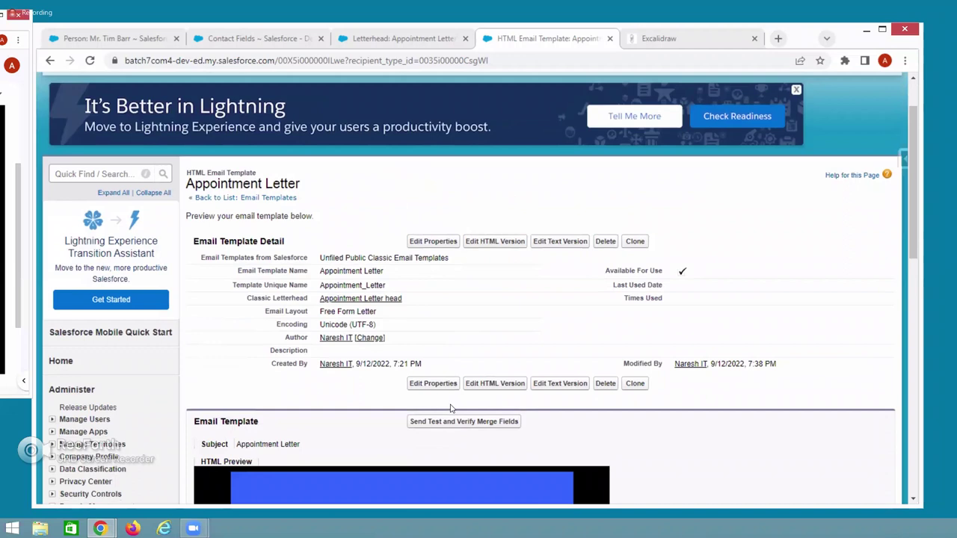
{"action": "key", "text": "F5"}
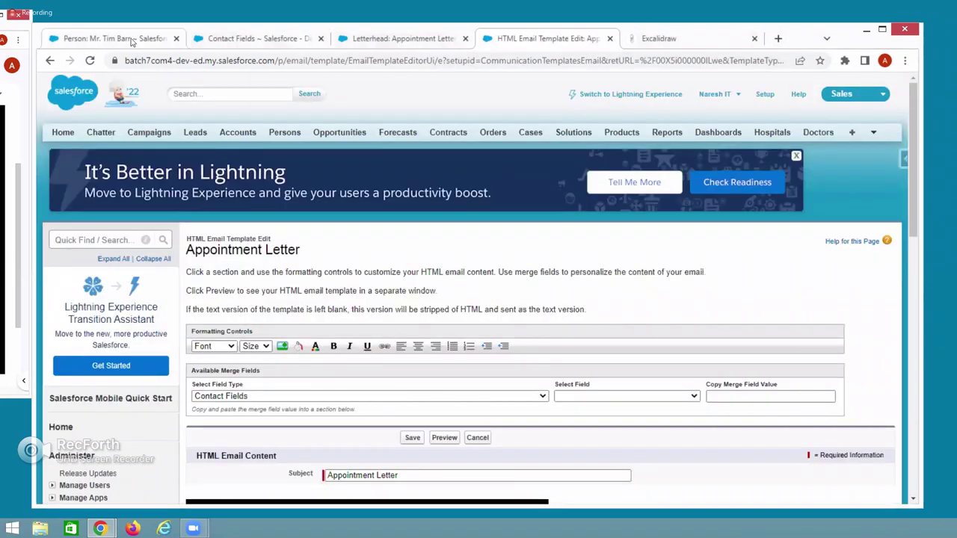
{"action": "left_click", "coordinate": [131, 38]}
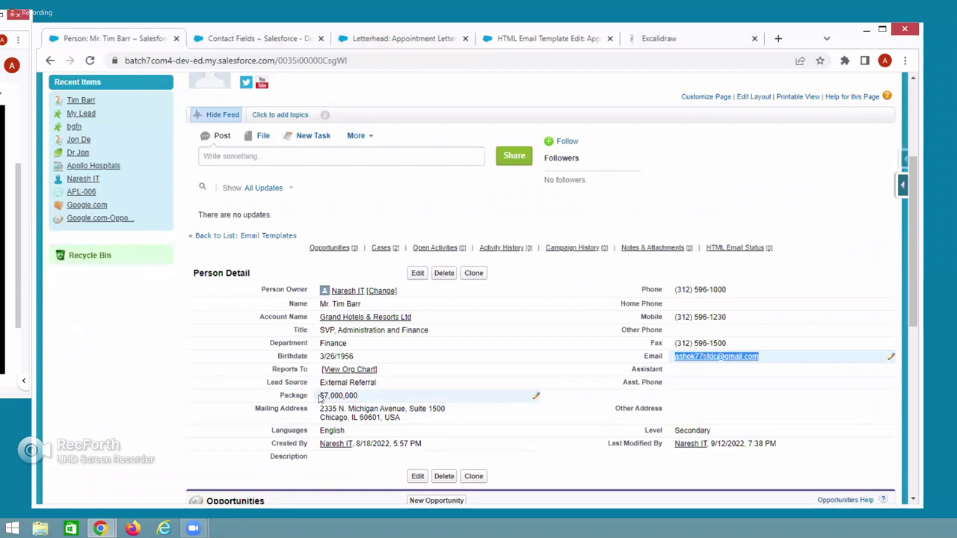
{"action": "left_click_drag", "start_coordinate": [319, 397], "coordinate": [395, 403]}
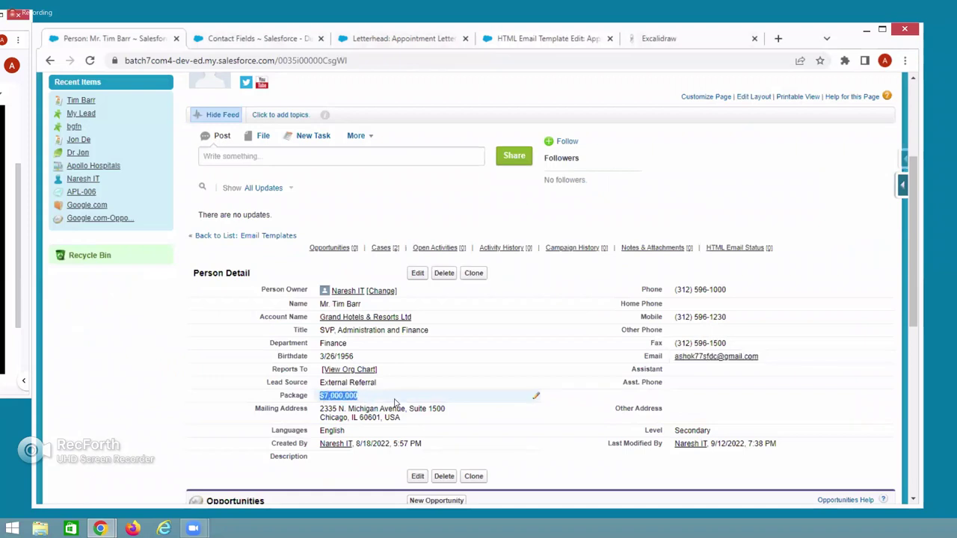
{"action": "left_click", "coordinate": [381, 41]}
{"action": "left_click", "coordinate": [518, 40]}
Remove the merge field {!Contact.Package__c} between "package" and "LPA" in the template body
{"action": "scroll", "coordinate": [465, 367], "scroll_direction": "down", "scroll_amount": 4}
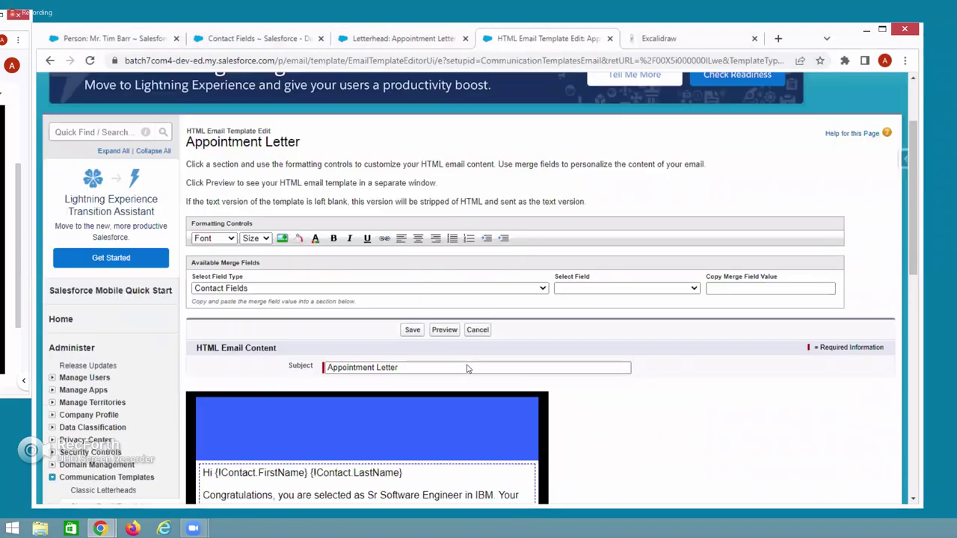
{"action": "left_click_drag", "start_coordinate": [331, 377], "coordinate": [243, 376]}
{"action": "key", "text": "ctrl+c"}
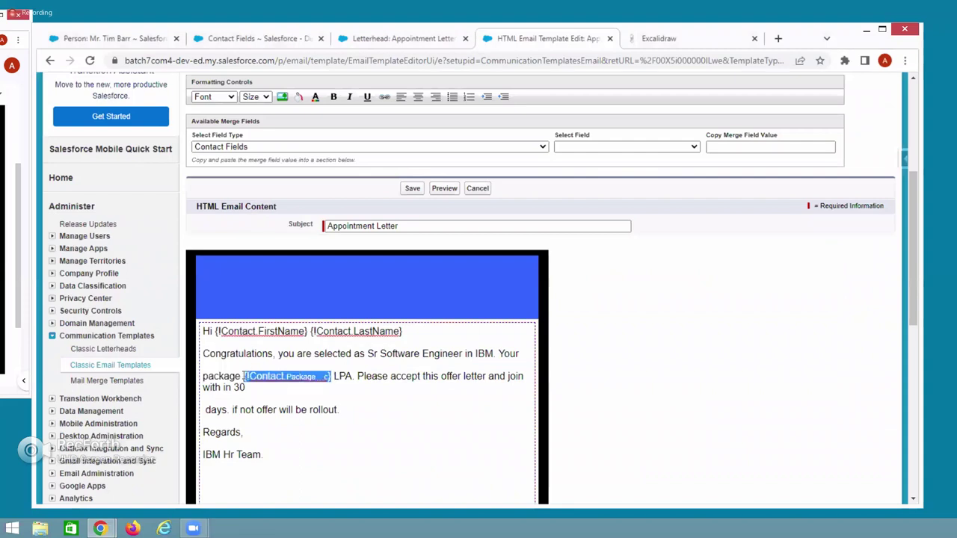
{"action": "key", "text": "BackSpace"}
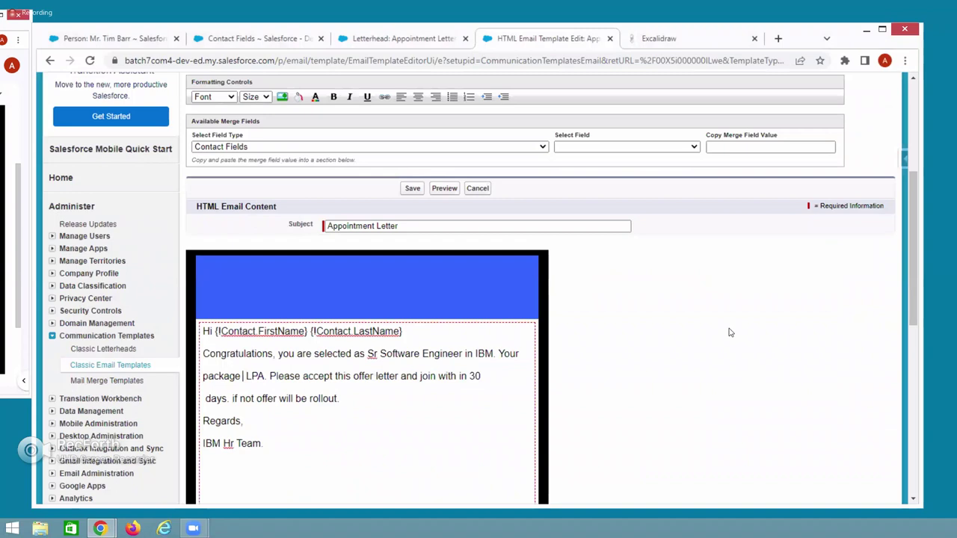
Insert "is" and the contact's Package merge field {!Contact.Package__c} between "package" and "LPA", and save the template
{"action": "scroll", "coordinate": [235, 205], "scroll_direction": "up", "scroll_amount": 1}
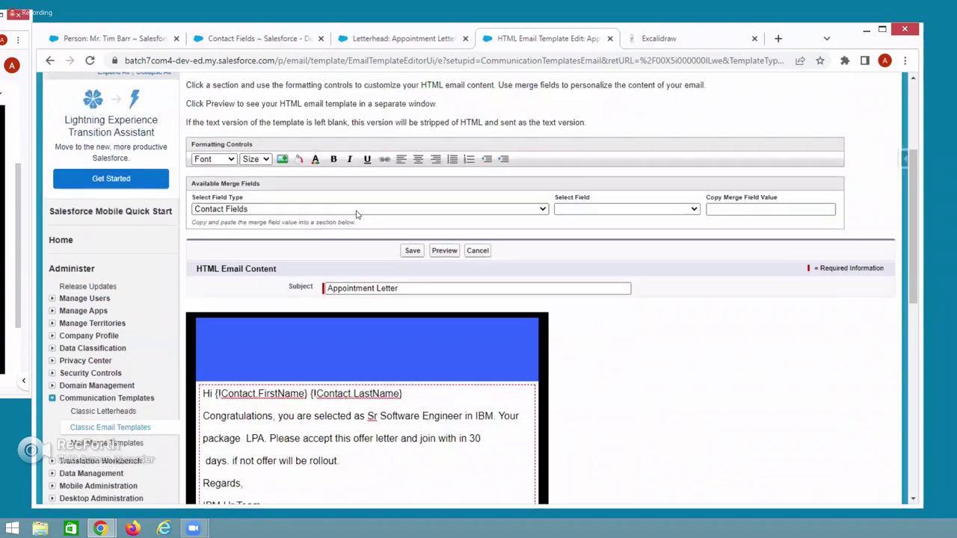
{"action": "left_click", "coordinate": [627, 209]}
{"action": "left_click_drag", "start_coordinate": [692, 269], "coordinate": [681, 409]}
{"action": "left_click", "coordinate": [589, 417]}
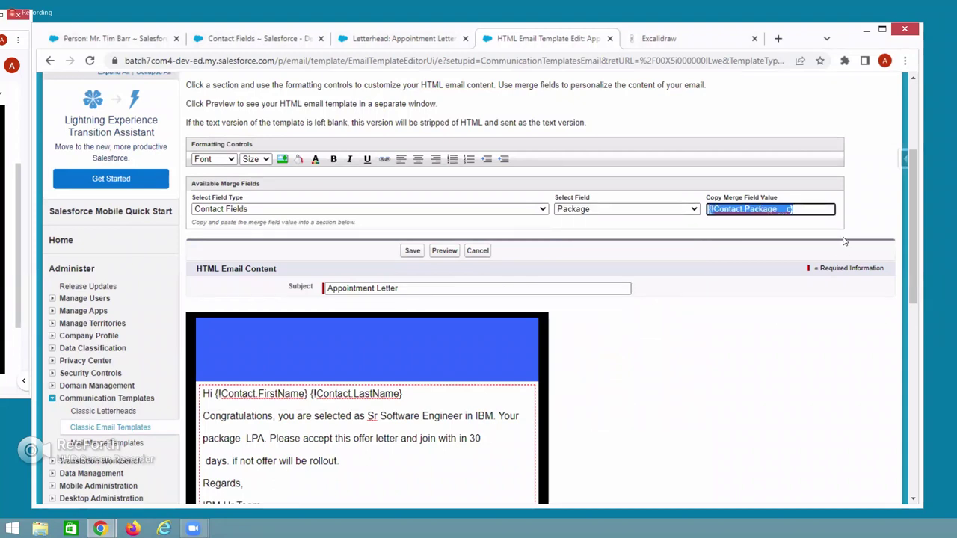
{"action": "left_click", "coordinate": [242, 439]}
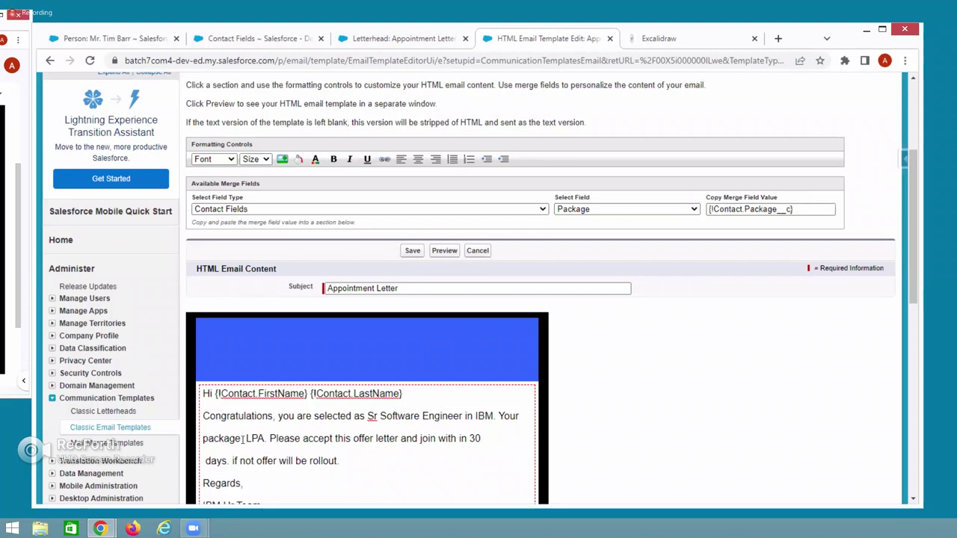
{"action": "type", "text": "is"}
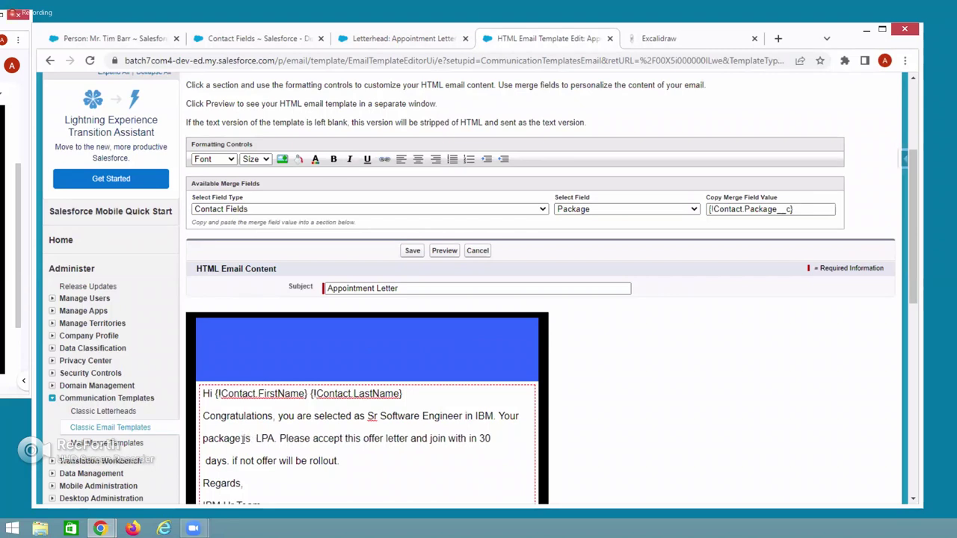
{"action": "key", "text": "ctrl+v"}
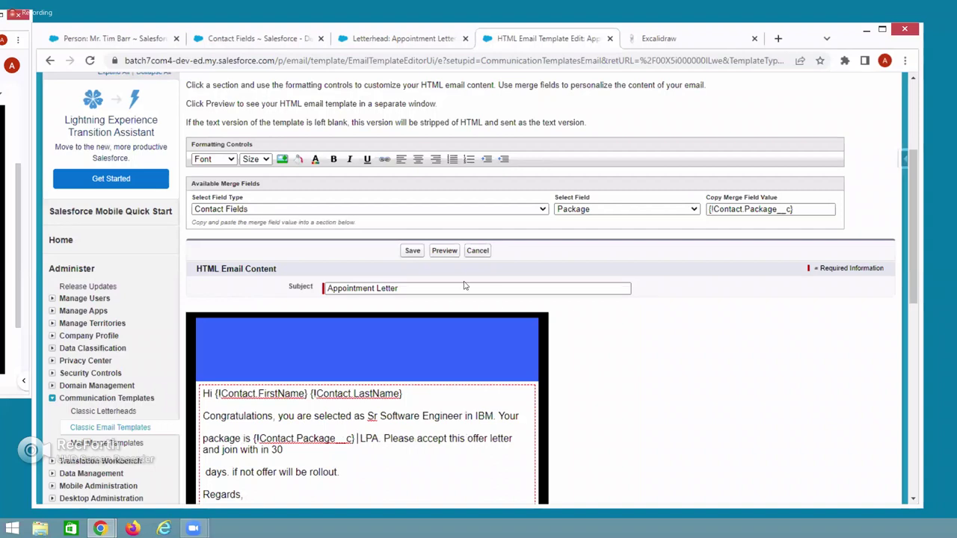
{"action": "left_click", "coordinate": [413, 251]}
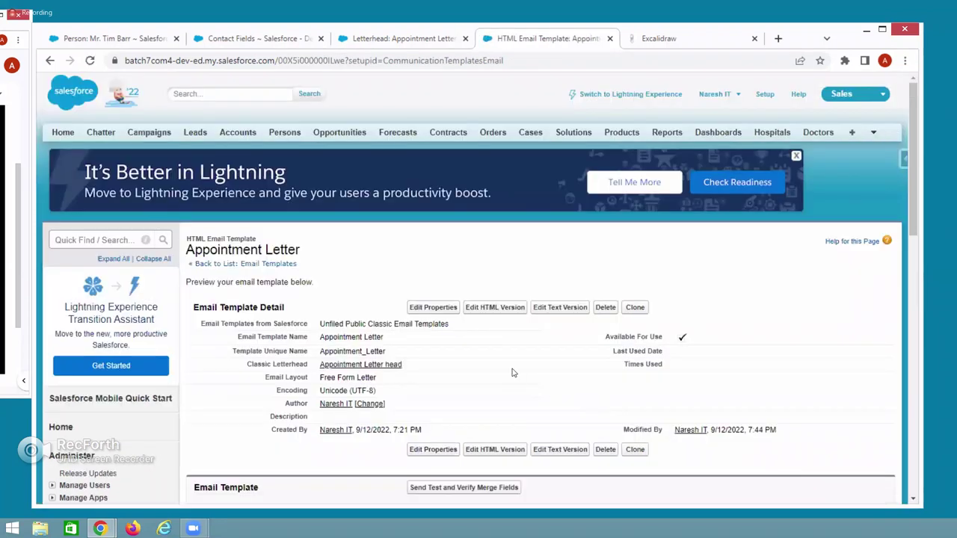
Send a test email preview of the Appointment Letter to the prefilled address, using the same Person record as recipient
{"action": "scroll", "coordinate": [480, 352], "scroll_direction": "down", "scroll_amount": 2}
{"action": "left_click", "coordinate": [463, 363]}
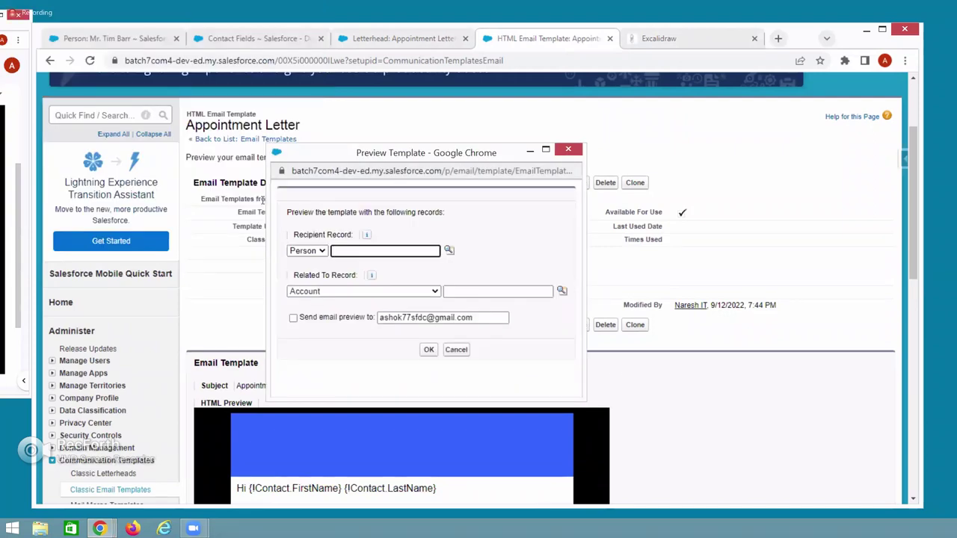
{"action": "left_click", "coordinate": [449, 251]}
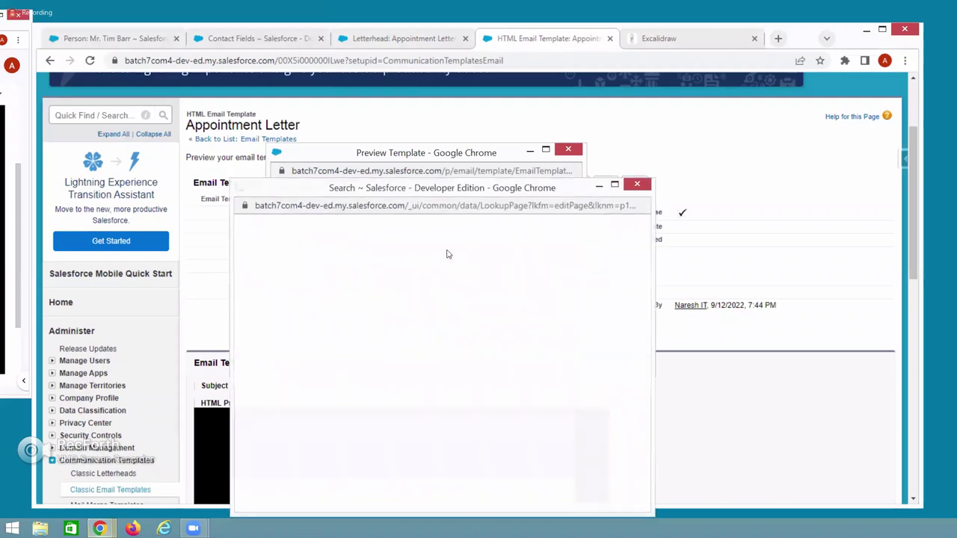
{"action": "left_click", "coordinate": [258, 351]}
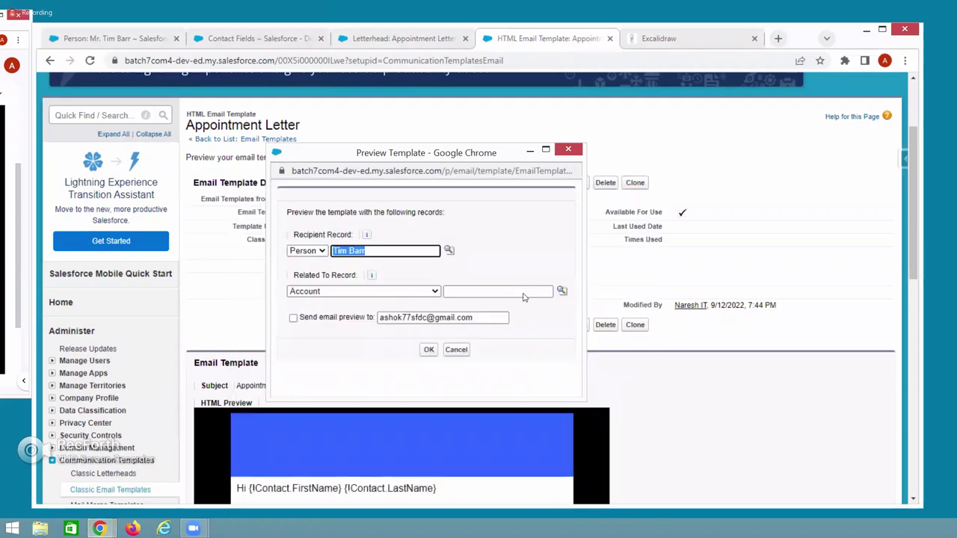
{"action": "left_click", "coordinate": [293, 318]}
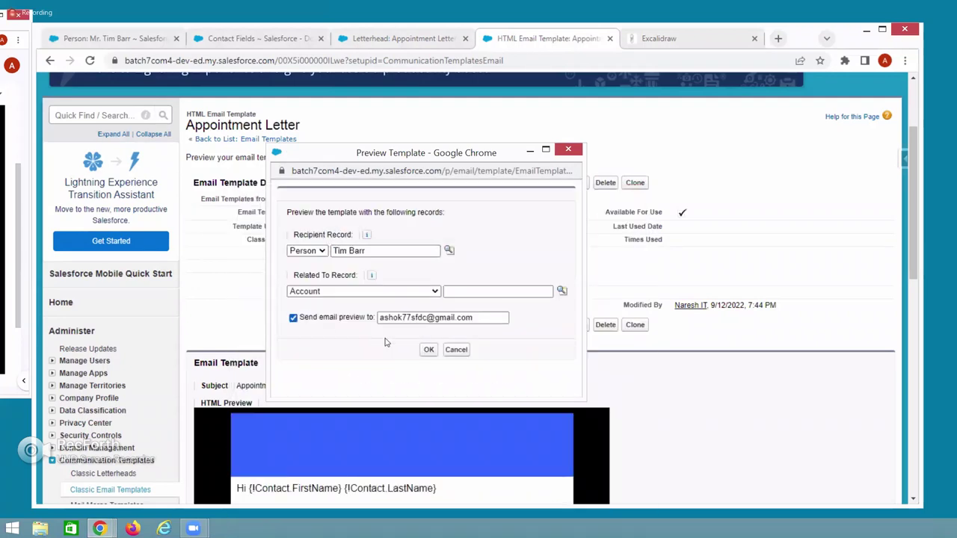
{"action": "left_click", "coordinate": [428, 350]}
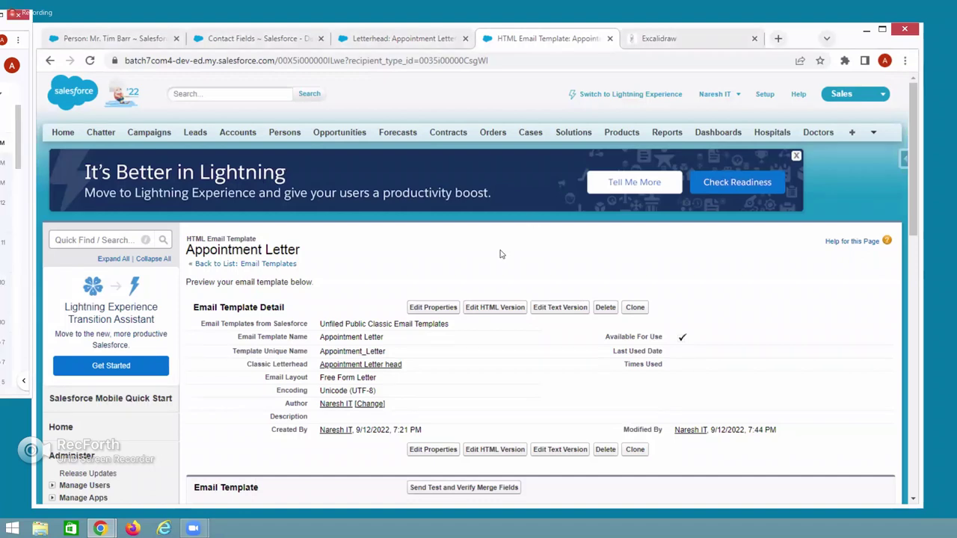
Switch to Gmail and read the latest Appointment Letter email, checking the merged recipient name and package amount
{"action": "key", "text": "alt+Tab"}
{"action": "left_click", "coordinate": [442, 277]}
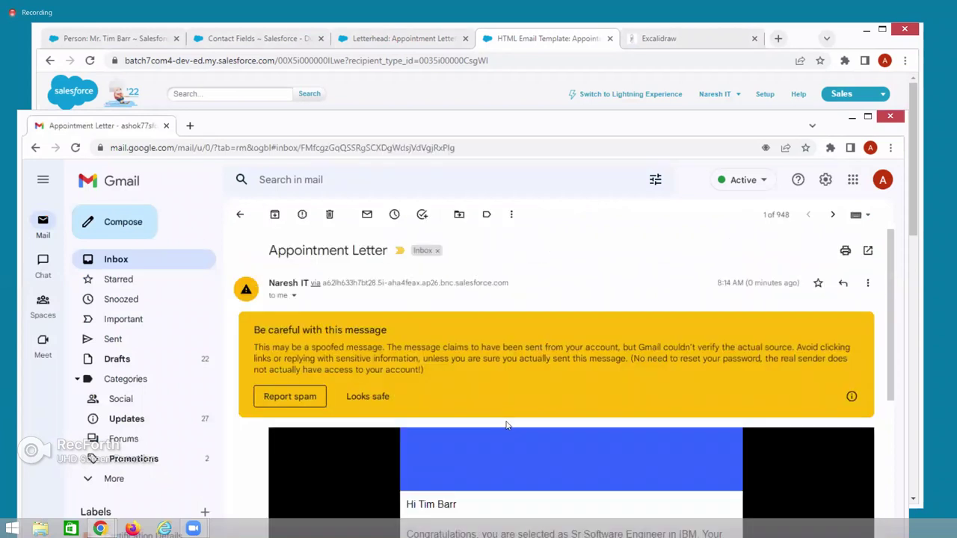
{"action": "scroll", "coordinate": [506, 425], "scroll_direction": "down", "scroll_amount": 3}
{"action": "triple_click", "coordinate": [458, 377]}
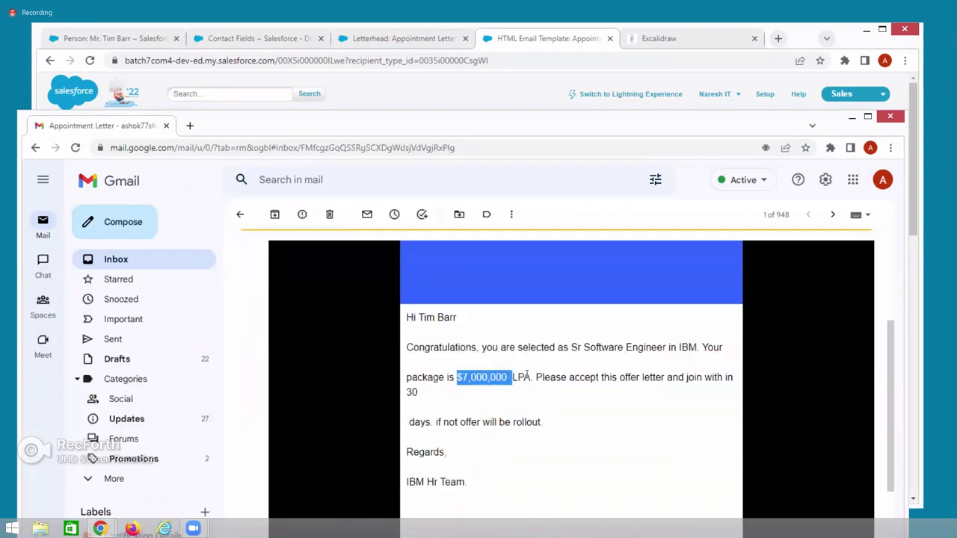
{"action": "left_click", "coordinate": [408, 317]}
{"action": "left_click_drag", "start_coordinate": [408, 317], "coordinate": [457, 320]}
{"action": "left_click_drag", "start_coordinate": [458, 376], "coordinate": [514, 378]}
{"action": "left_click", "coordinate": [571, 426]}
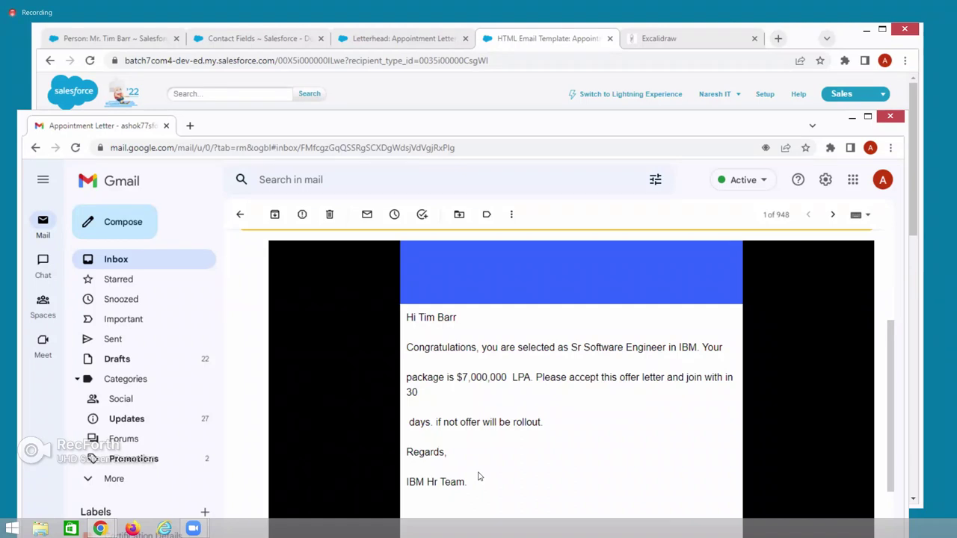
{"action": "left_click", "coordinate": [793, 52]}
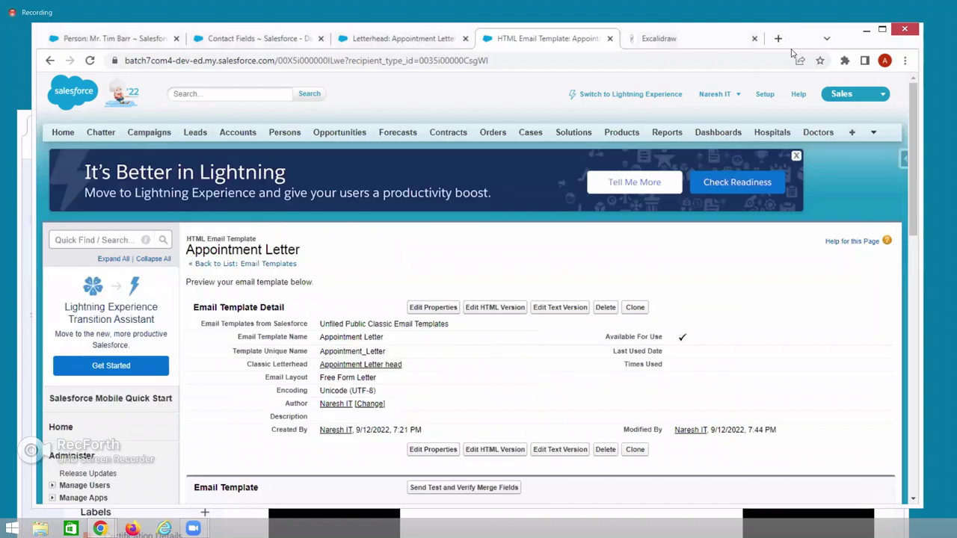
{"action": "key", "text": "alt+Tab"}
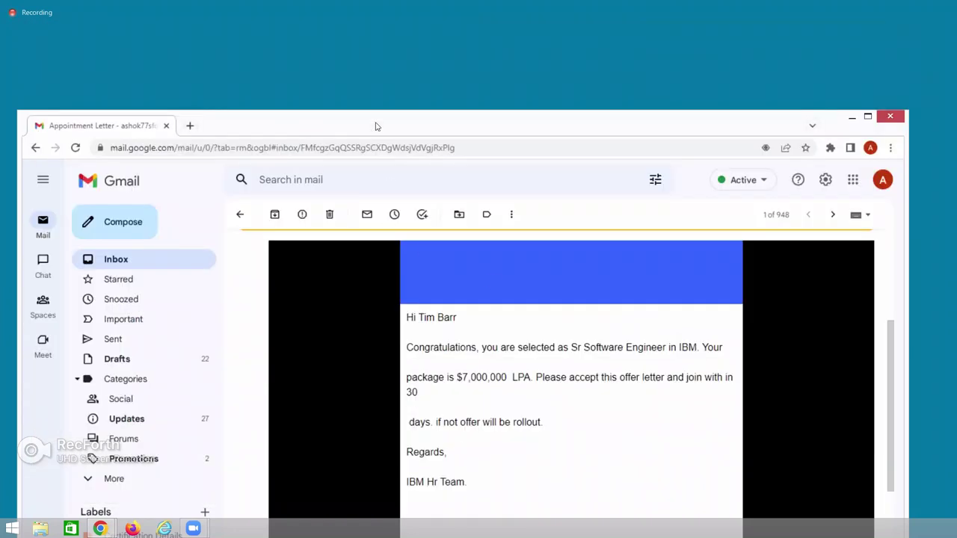
{"action": "key", "text": "super+d"}
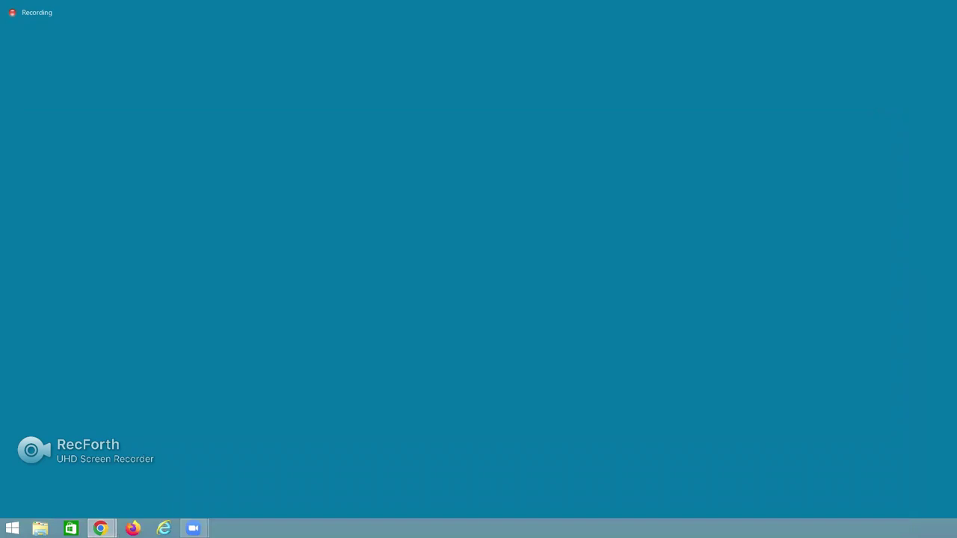
Return to Salesforce, start a new classic email template and proceed with the Text type
{"action": "key", "text": "alt+Tab"}
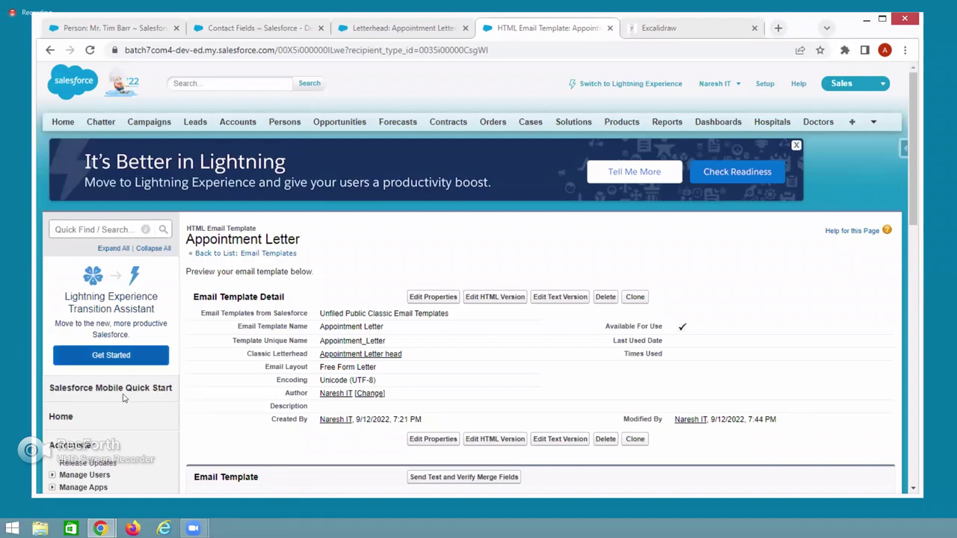
{"action": "scroll", "coordinate": [123, 396], "scroll_direction": "down", "scroll_amount": 4}
{"action": "scroll", "coordinate": [123, 398], "scroll_direction": "down", "scroll_amount": 1}
{"action": "left_click", "coordinate": [127, 230]}
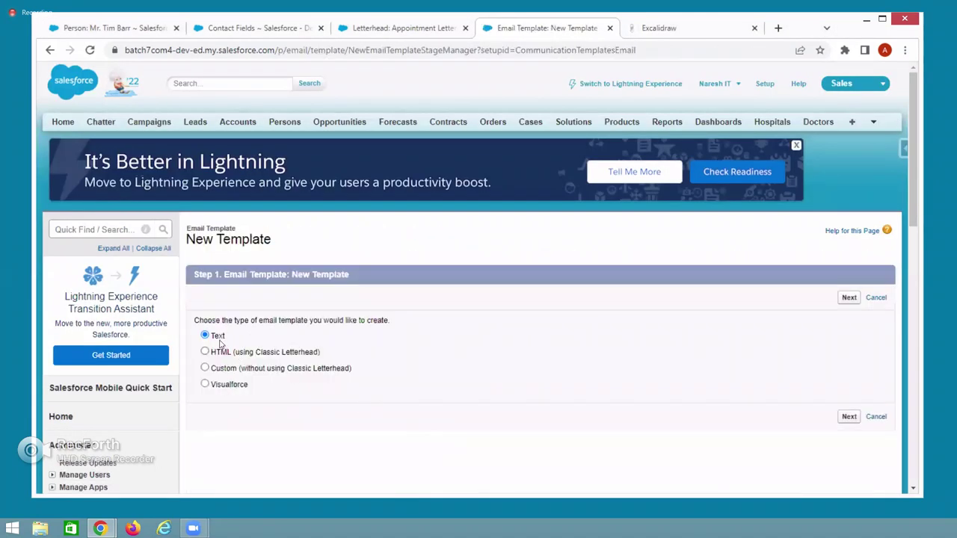
{"action": "double_click", "coordinate": [217, 336]}
{"action": "left_click_drag", "start_coordinate": [218, 353], "coordinate": [284, 354]}
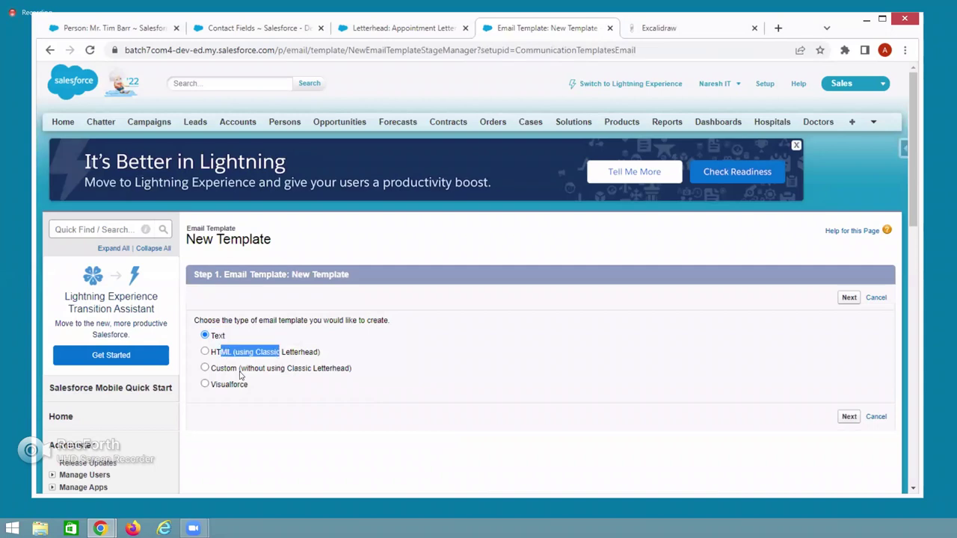
{"action": "mouse_move", "coordinate": [236, 377]}
{"action": "left_mouse_down"}
{"action": "mouse_move", "coordinate": [306, 383]}
{"action": "mouse_move", "coordinate": [349, 370]}
{"action": "mouse_move", "coordinate": [236, 390]}
{"action": "mouse_move", "coordinate": [249, 387]}
{"action": "left_mouse_up"}
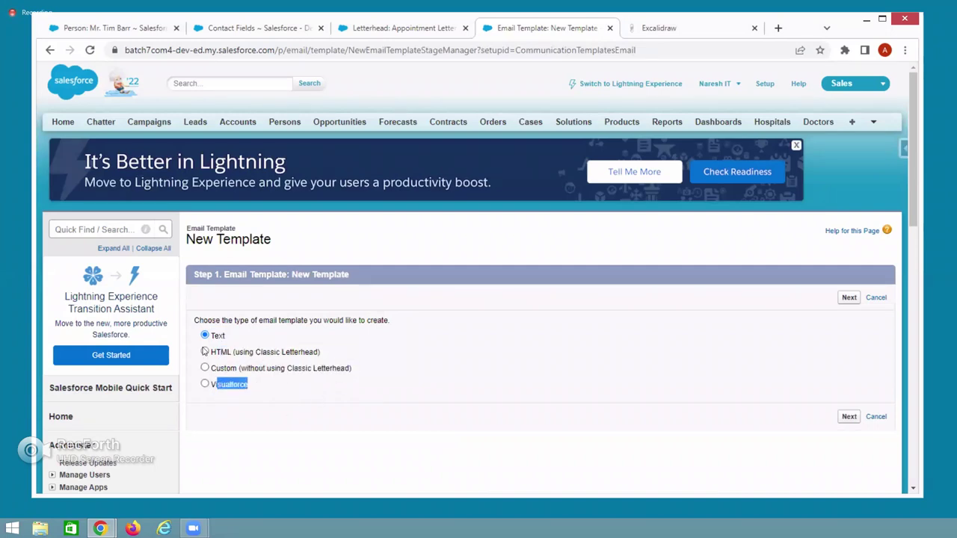
{"action": "left_click", "coordinate": [848, 419]}
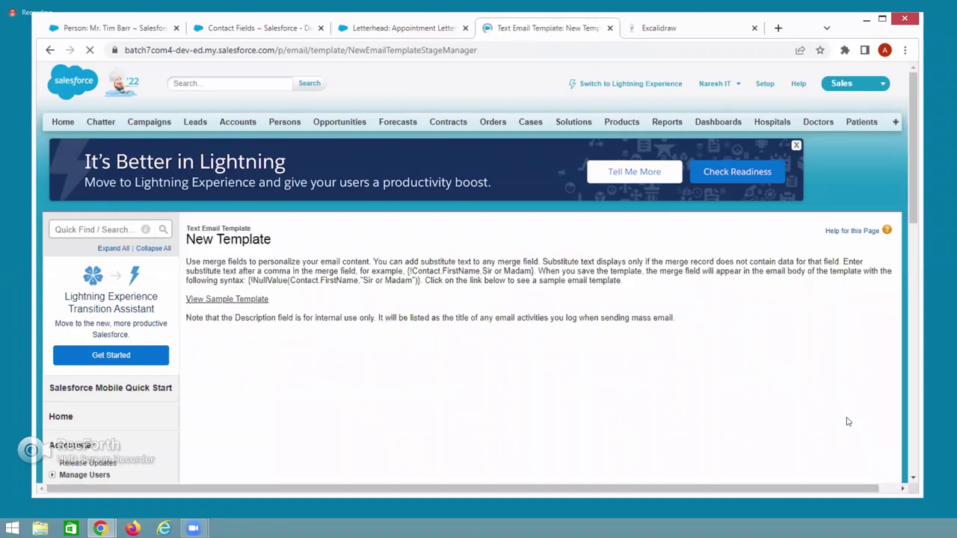
Name the new text email template "Sales Template" and set its subject to "Sales Mail"
{"action": "scroll", "coordinate": [342, 321], "scroll_direction": "down", "scroll_amount": 4}
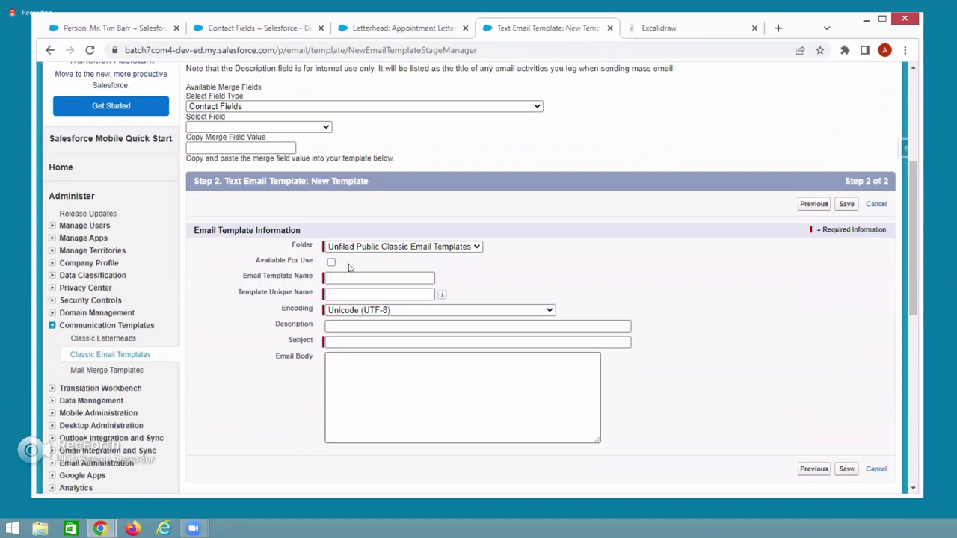
{"action": "left_click", "coordinate": [331, 275]}
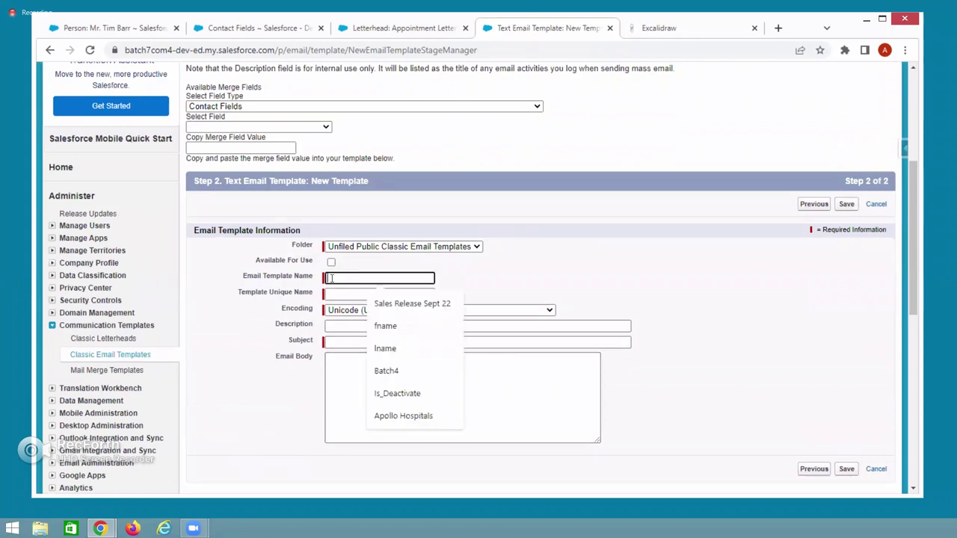
{"action": "type", "text": "Sales"}
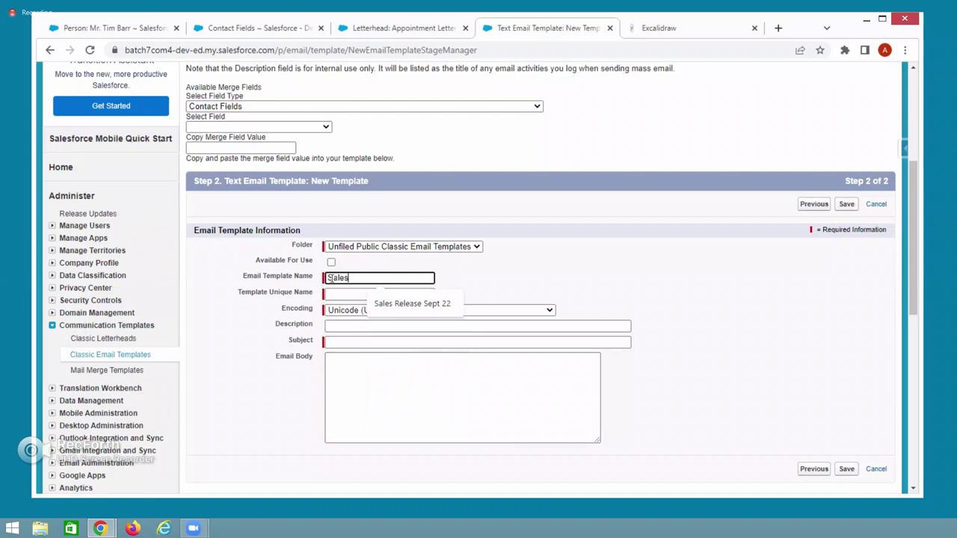
{"action": "type", "text": " Template"}
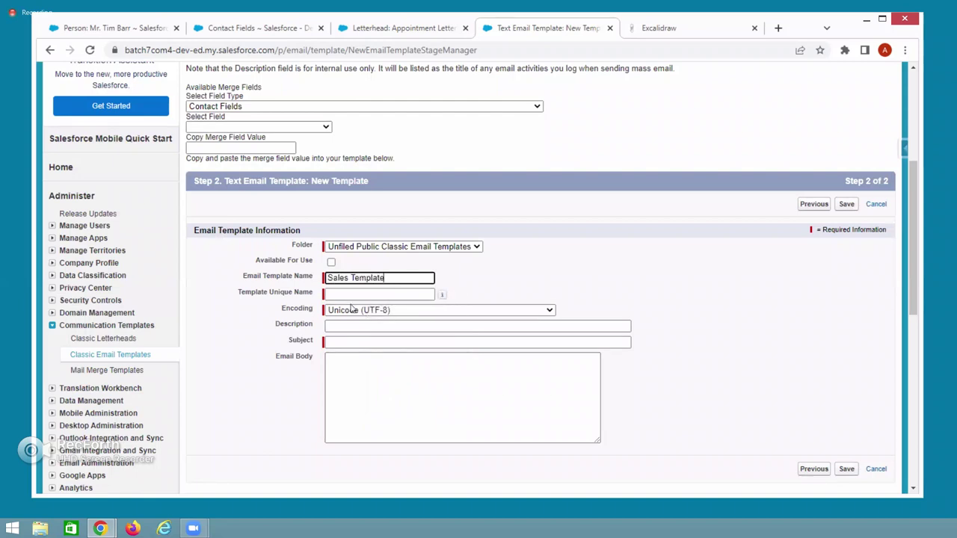
{"action": "key", "text": "Tab"}
{"action": "left_click", "coordinate": [340, 342]}
{"action": "type", "text": "Sales "}
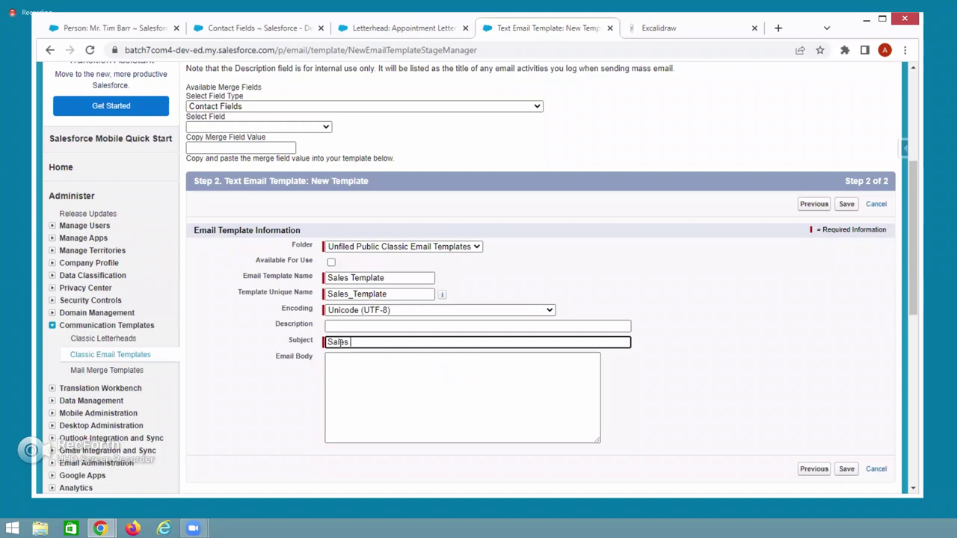
{"action": "type", "text": "Mail"}
Write the email body with the greeting "Hi Team," followed by the line "This is the mail for sales."
{"action": "left_click", "coordinate": [357, 363]}
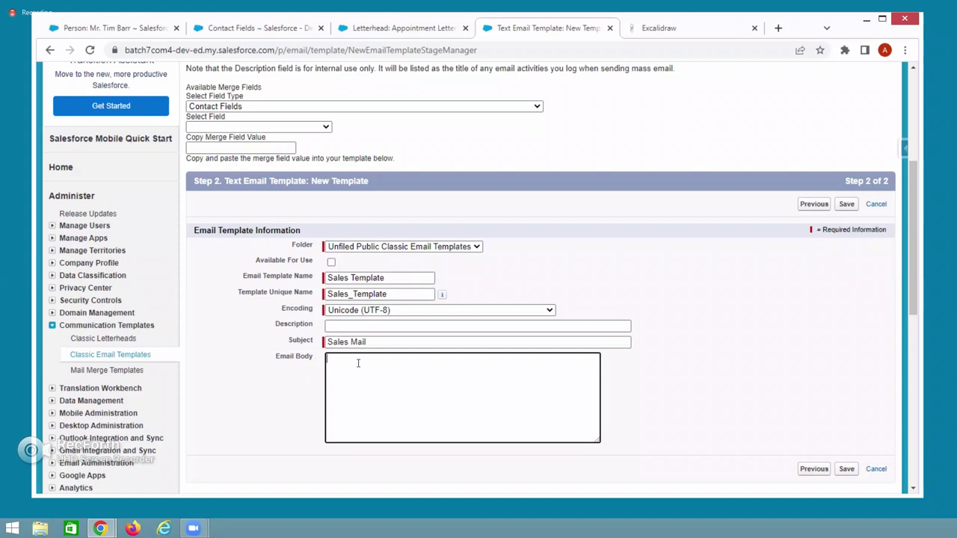
{"action": "type", "text": "Hi Team,"}
{"action": "key", "text": "Return"}
{"action": "type", "text": "This is the mail for sales"}
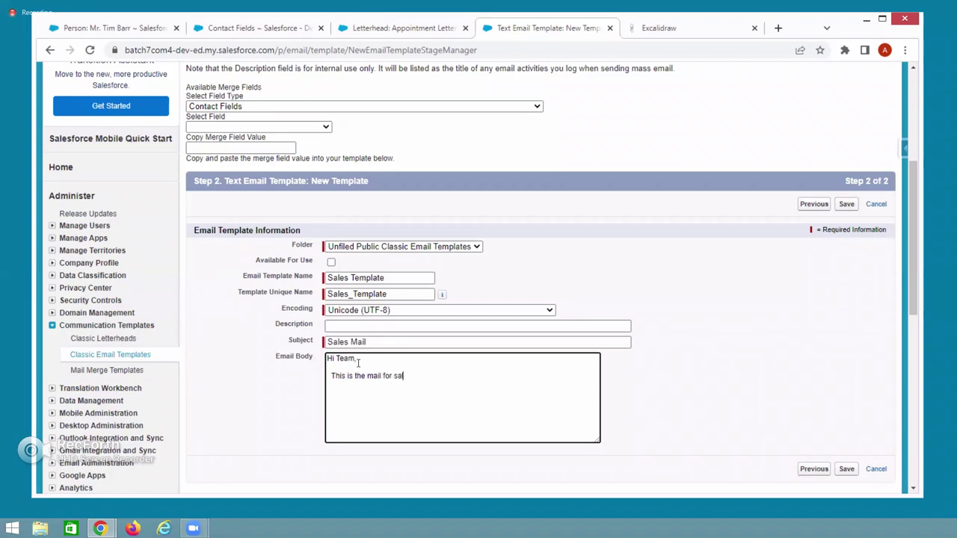
{"action": "type", "text": "."}
Replace "Team" in the body's greeting with the Account Name merge field {!Account.Name}, and save the template
{"action": "double_click", "coordinate": [344, 359]}
{"action": "scroll", "coordinate": [427, 266], "scroll_direction": "up", "scroll_amount": 1}
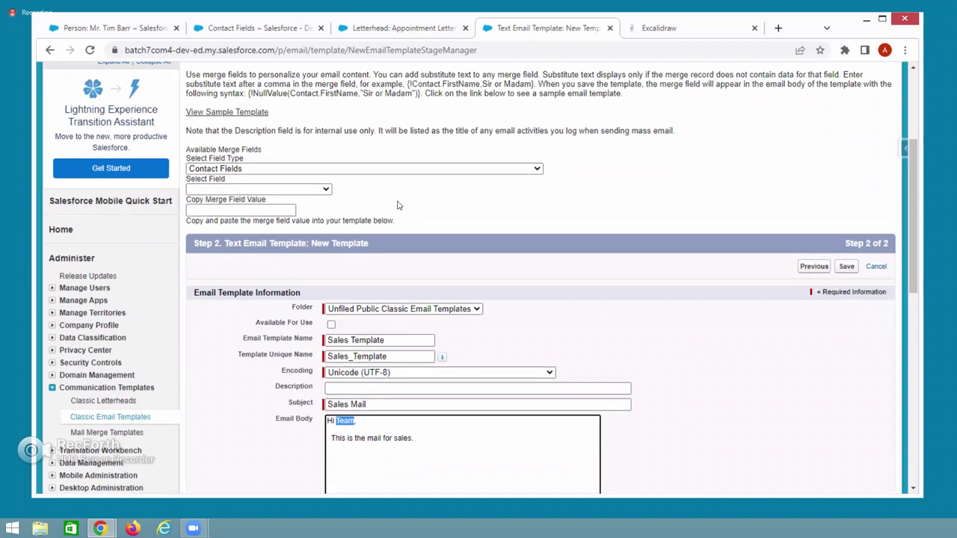
{"action": "left_click", "coordinate": [226, 168]}
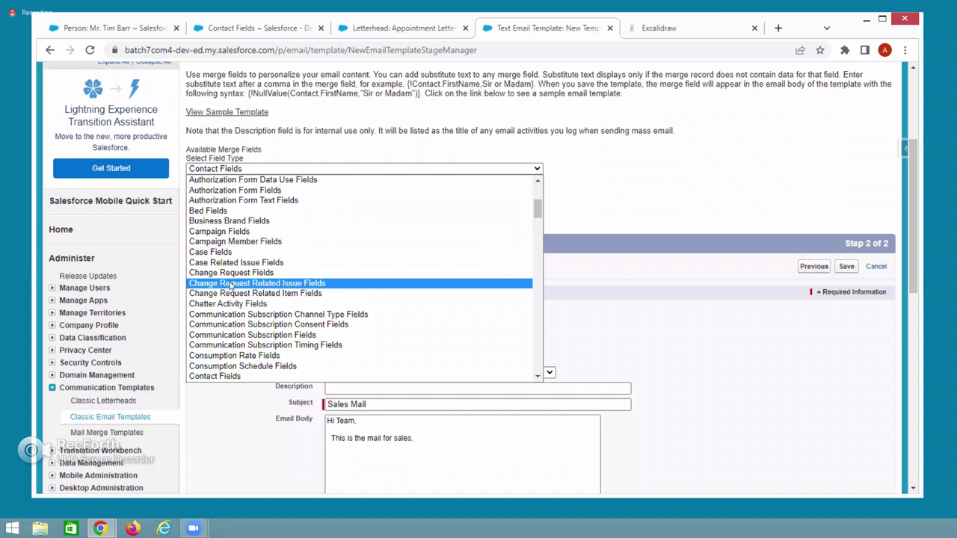
{"action": "scroll", "coordinate": [231, 284], "scroll_direction": "up", "scroll_amount": 5}
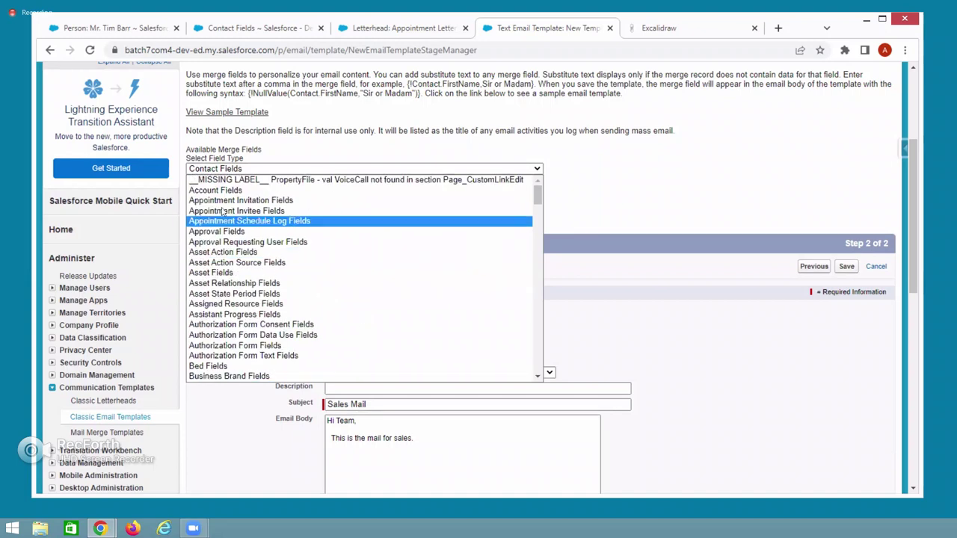
{"action": "left_click", "coordinate": [224, 192]}
{"action": "scroll", "coordinate": [683, 337], "scroll_direction": "down", "scroll_amount": 1}
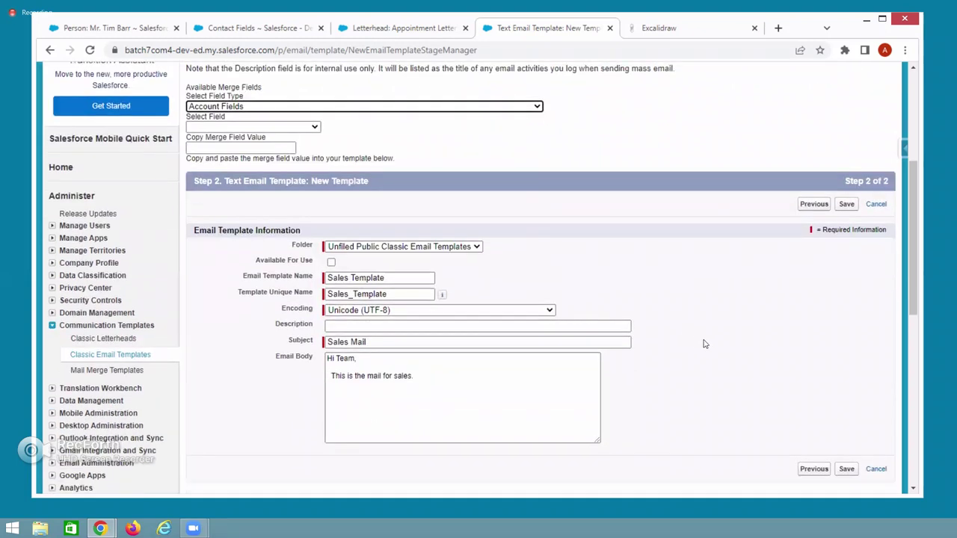
{"action": "scroll", "coordinate": [702, 344], "scroll_direction": "up", "scroll_amount": 1}
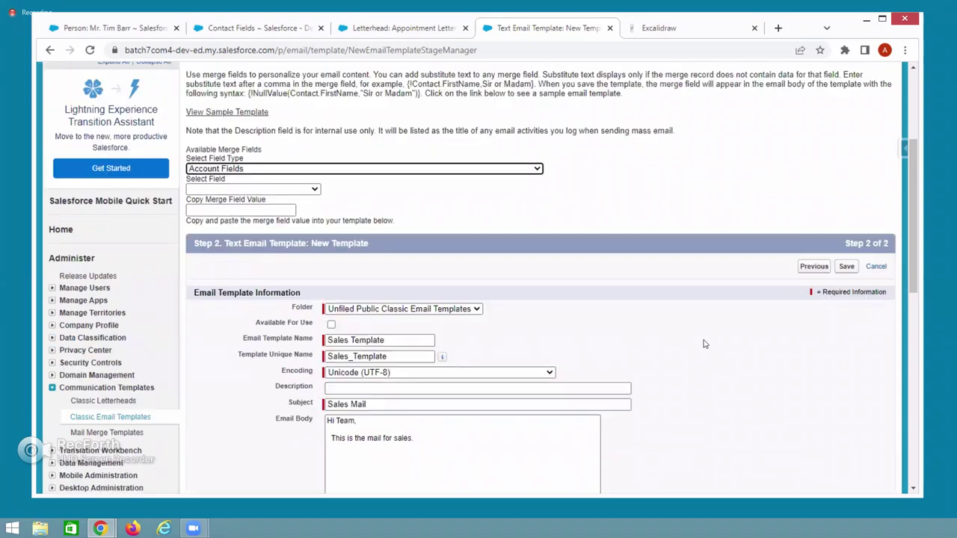
{"action": "left_click", "coordinate": [207, 192]}
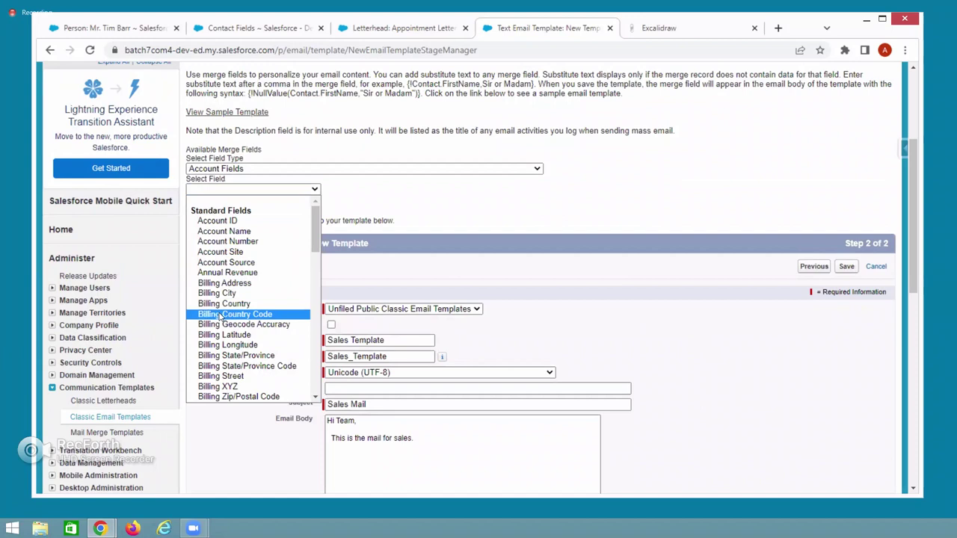
{"action": "left_click", "coordinate": [228, 232]}
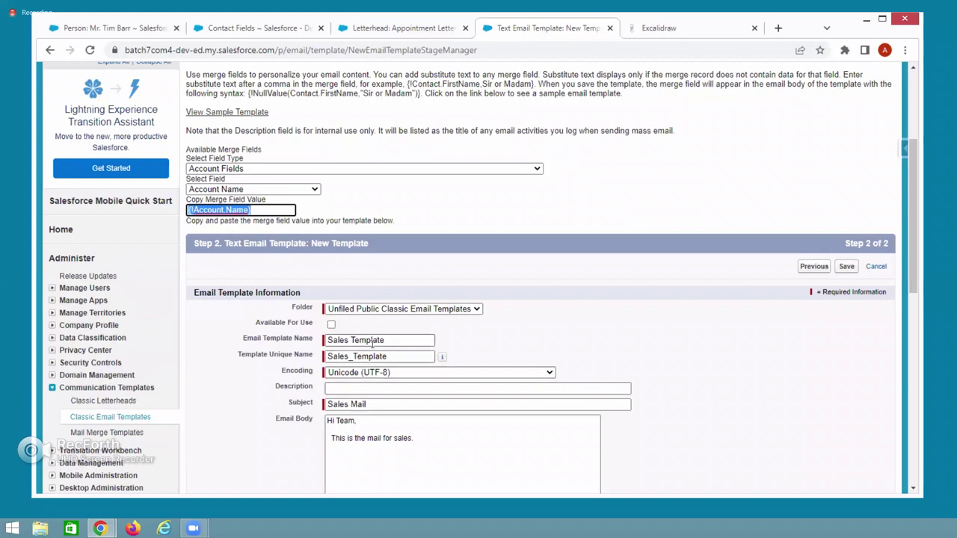
{"action": "left_click_drag", "start_coordinate": [364, 421], "coordinate": [336, 423]}
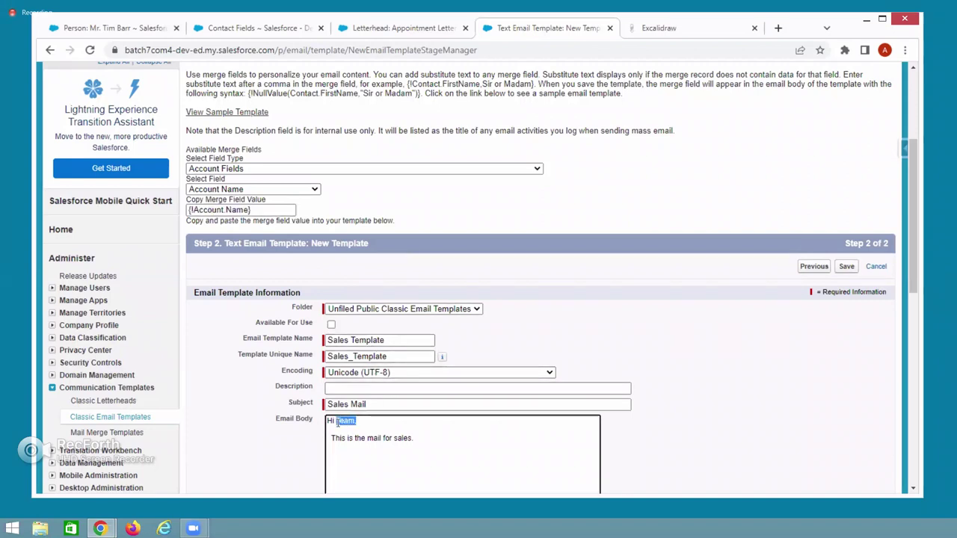
{"action": "type", "text": "{!Account.Name}"}
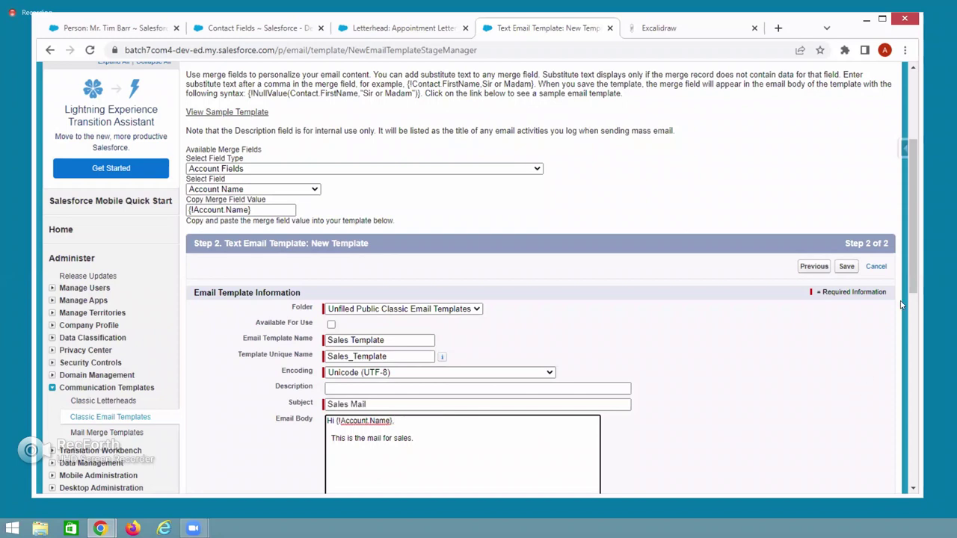
{"action": "left_click", "coordinate": [846, 267]}
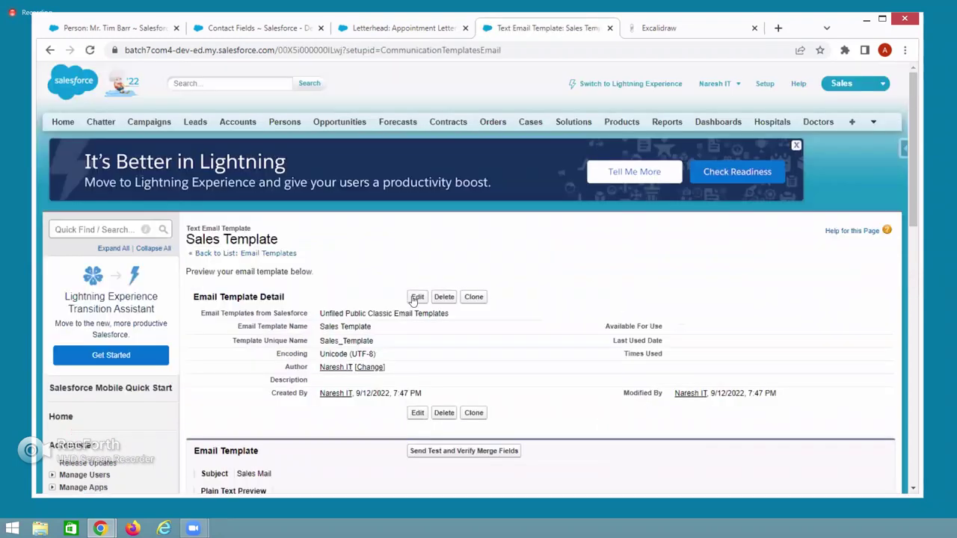
Edit Sales Template to make it available for use and save the change
{"action": "left_click", "coordinate": [416, 297]}
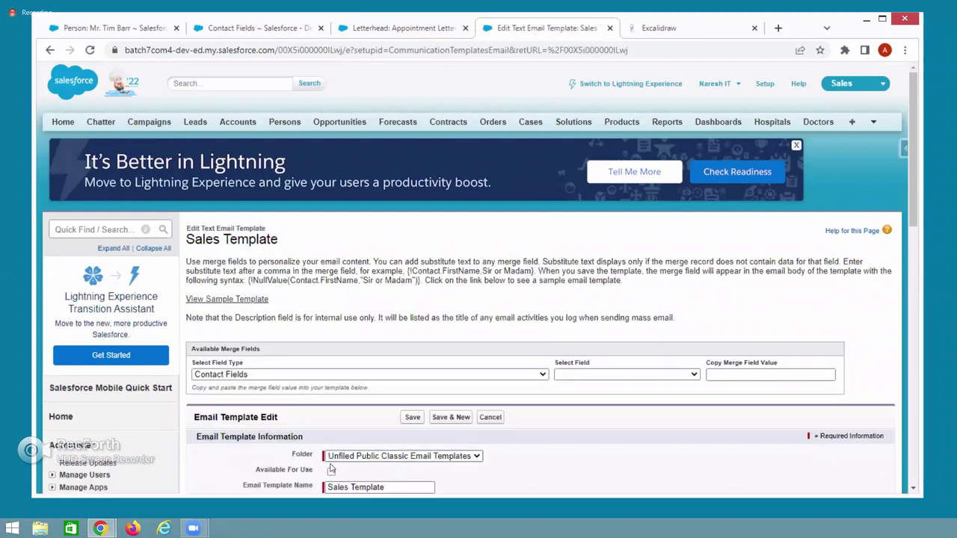
{"action": "scroll", "coordinate": [683, 469], "scroll_direction": "down", "scroll_amount": 1}
{"action": "left_click", "coordinate": [419, 355]}
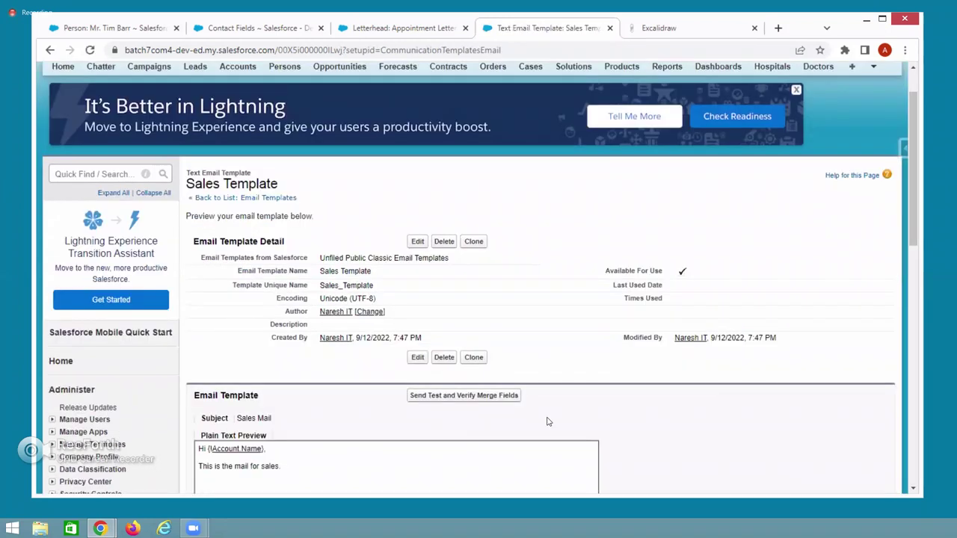
Send a test email preview of Sales Template to the prefilled address, using the Google.com account as the related record
{"action": "scroll", "coordinate": [463, 418], "scroll_direction": "down", "scroll_amount": 1}
{"action": "scroll", "coordinate": [231, 316], "scroll_direction": "down", "scroll_amount": 2}
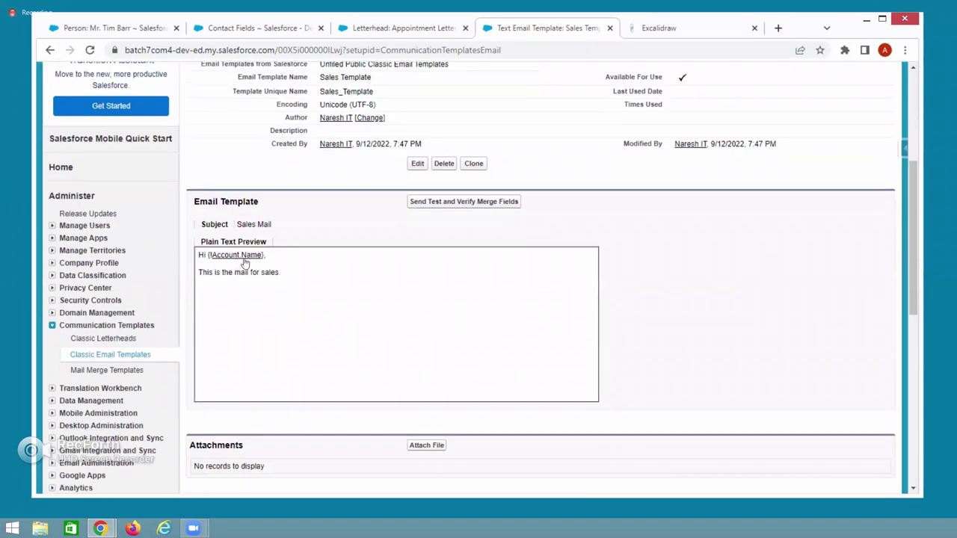
{"action": "left_click", "coordinate": [441, 203]}
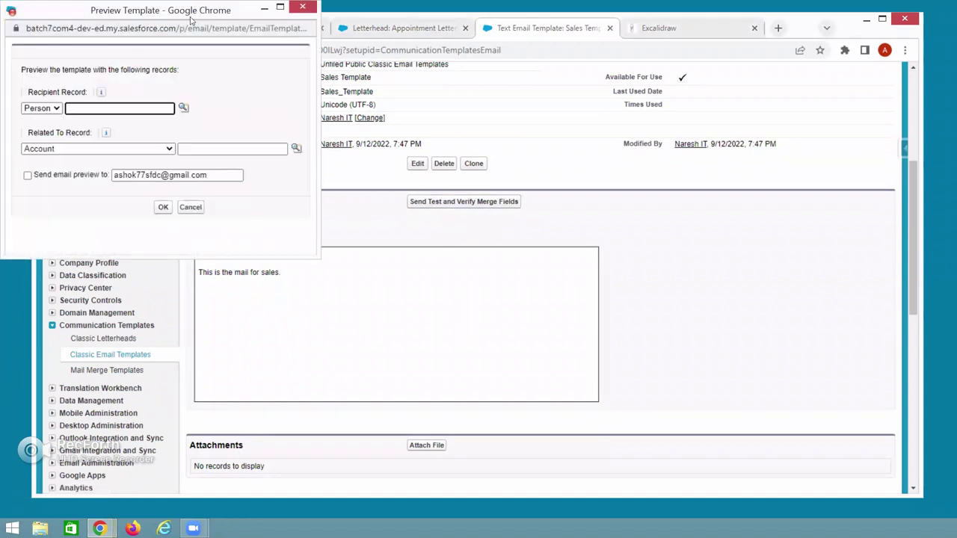
{"action": "left_click_drag", "start_coordinate": [214, 242], "coordinate": [277, 251]}
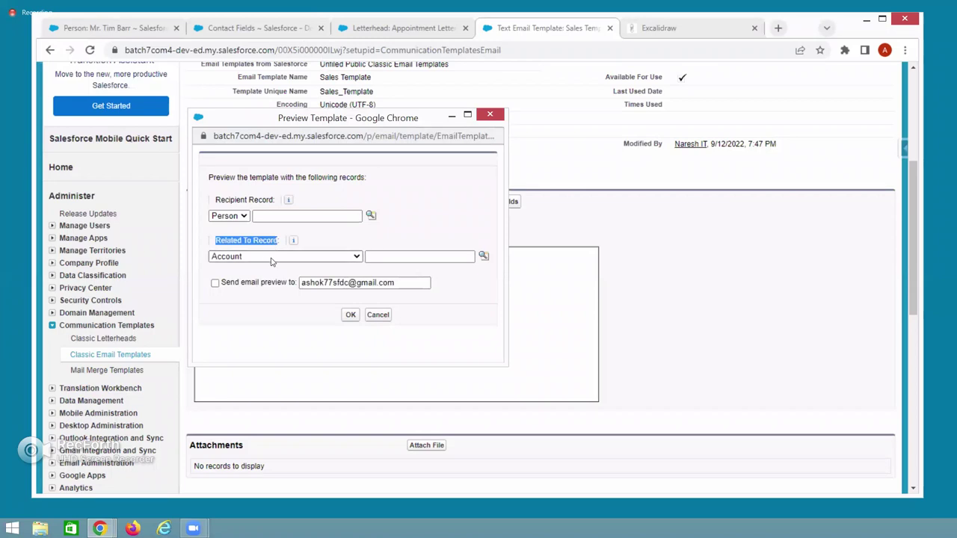
{"action": "left_click", "coordinate": [482, 257]}
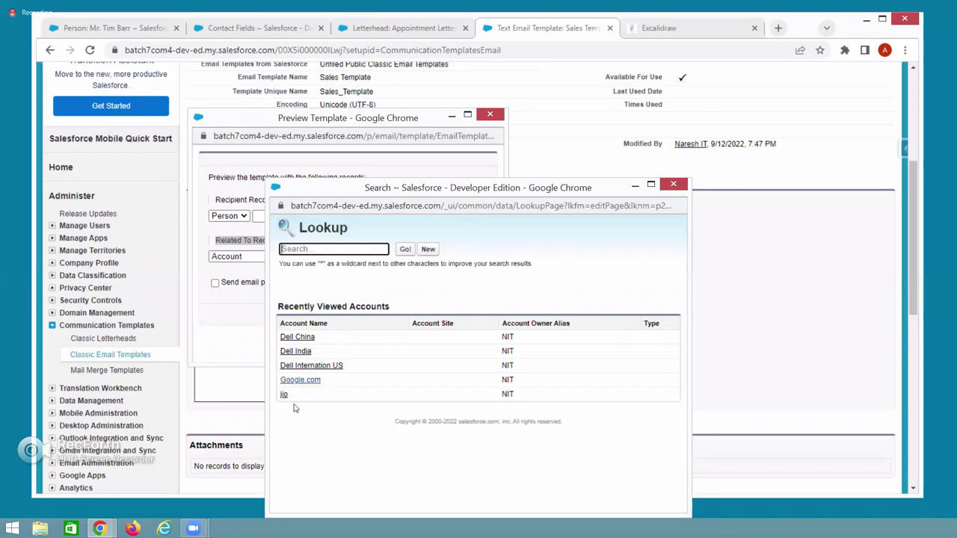
{"action": "left_click", "coordinate": [298, 381]}
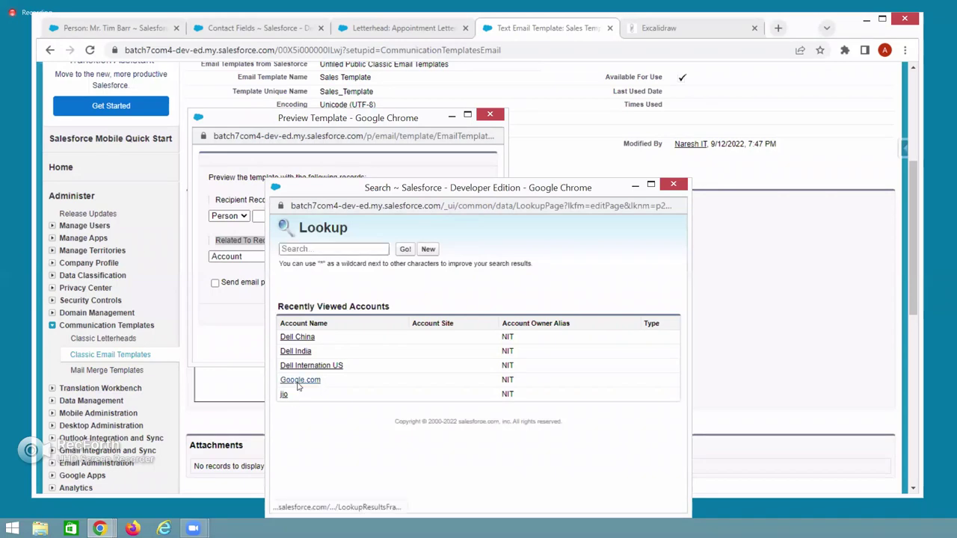
{"action": "left_click", "coordinate": [216, 283]}
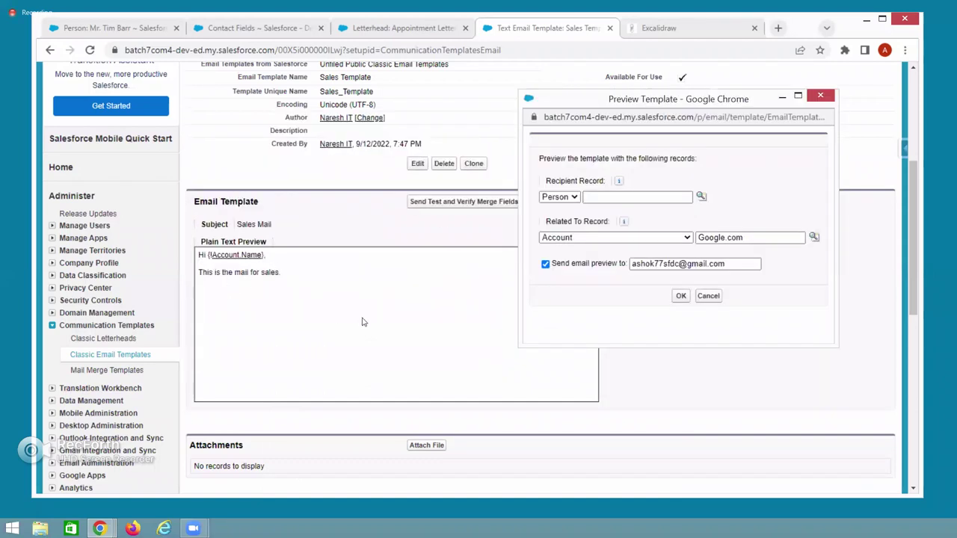
{"action": "left_click", "coordinate": [681, 296]}
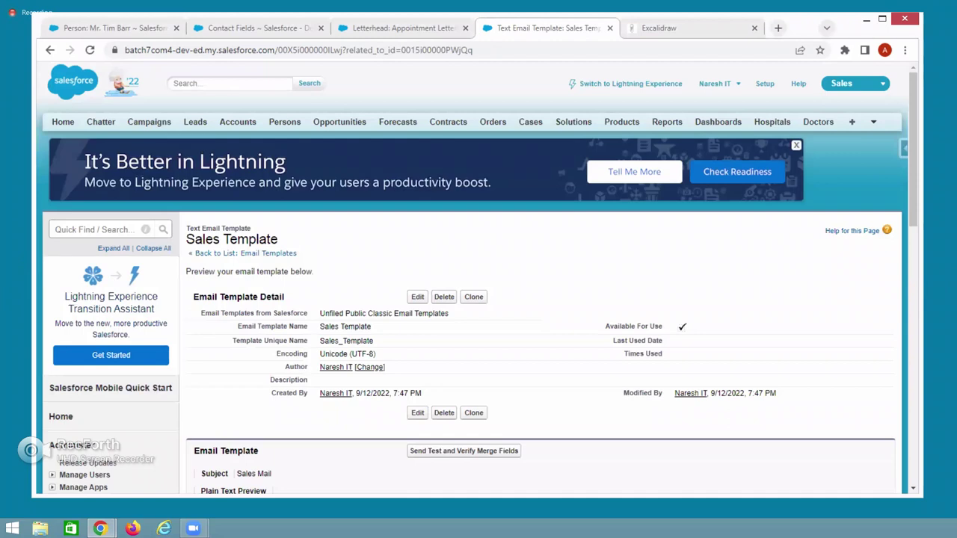
Switch to Gmail, read the merged account name in the latest Sales Mail message, and return to Salesforce
{"action": "key", "text": "alt+Tab"}
{"action": "left_click", "coordinate": [375, 234]}
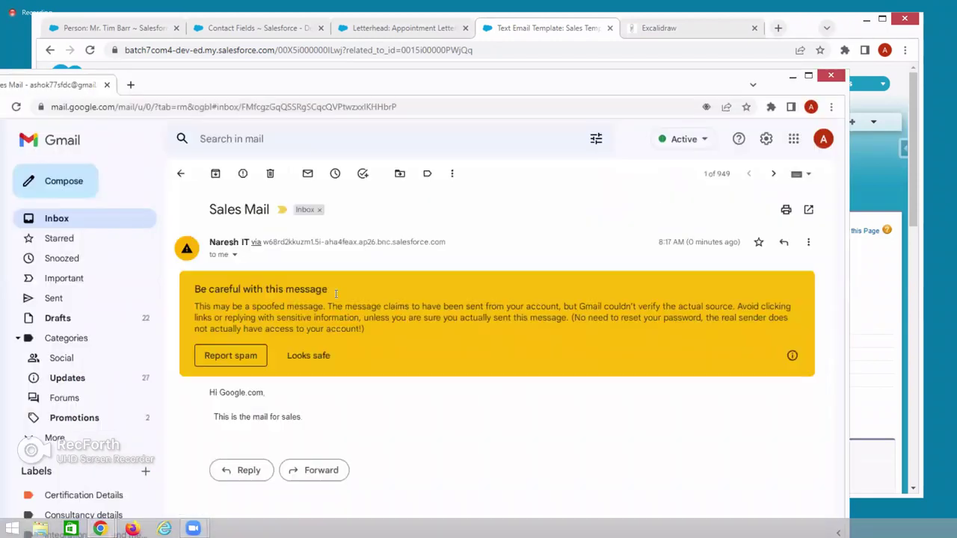
{"action": "left_click_drag", "start_coordinate": [210, 394], "coordinate": [283, 399]}
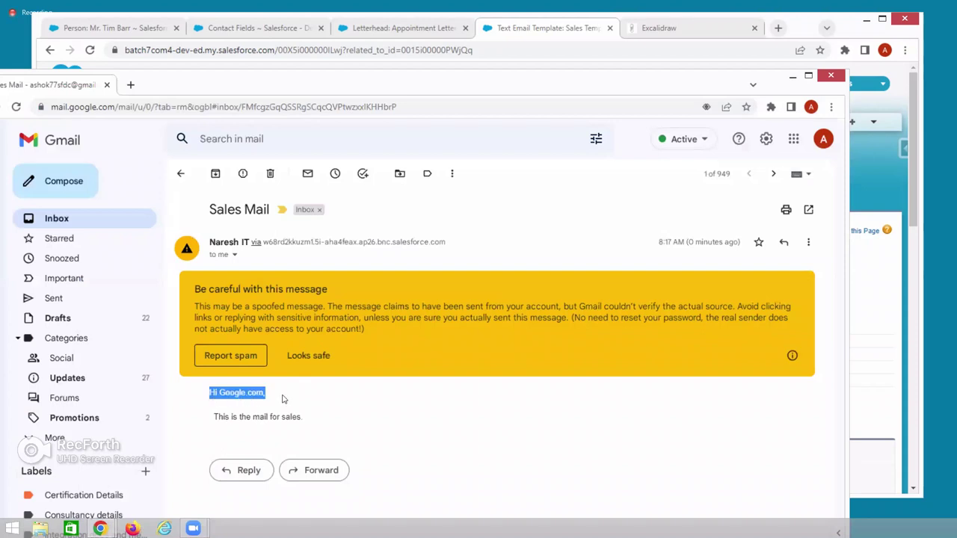
{"action": "left_click", "coordinate": [283, 399]}
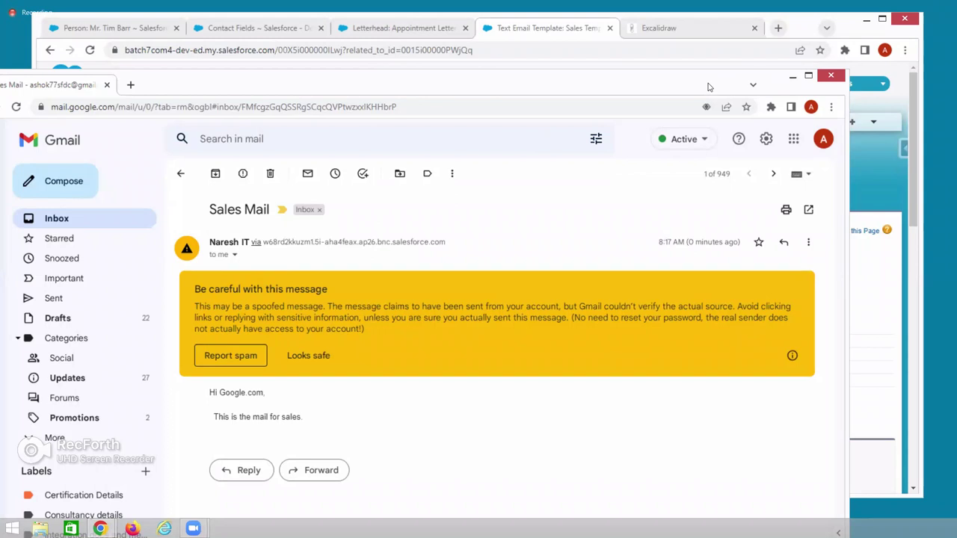
{"action": "left_click", "coordinate": [792, 75]}
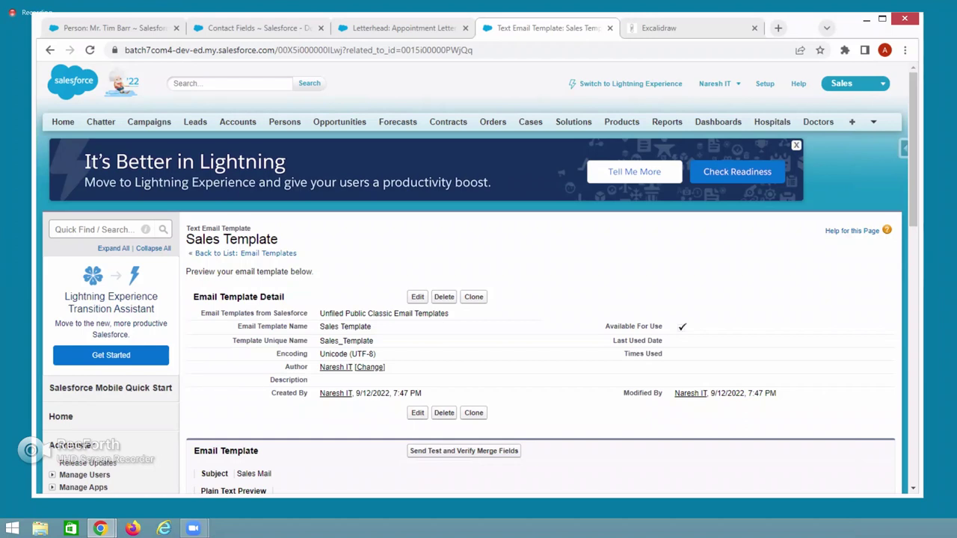
Go back to the classic email templates list and start a new template, choosing the Custom (without using Classic Letterhead) type
{"action": "scroll", "coordinate": [148, 368], "scroll_direction": "down", "scroll_amount": 3}
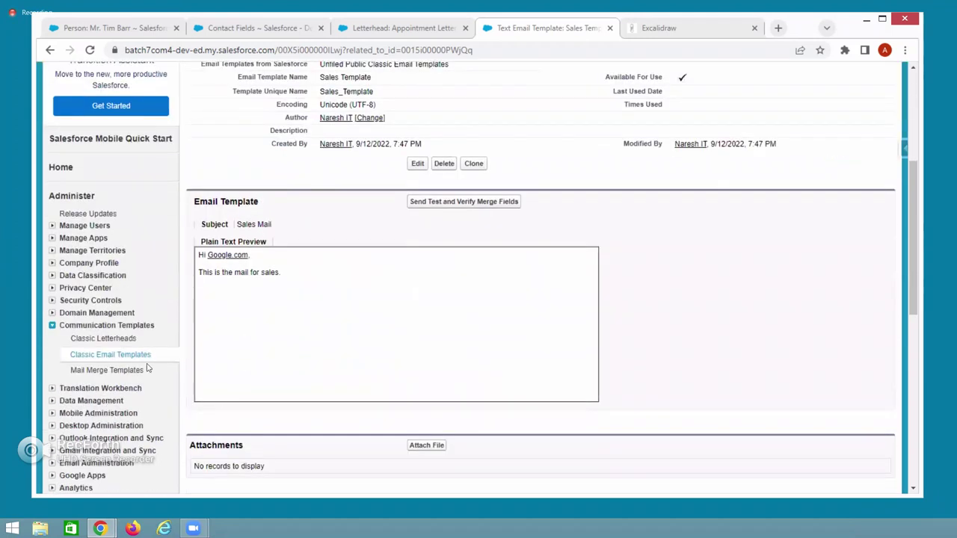
{"action": "left_click", "coordinate": [133, 356]}
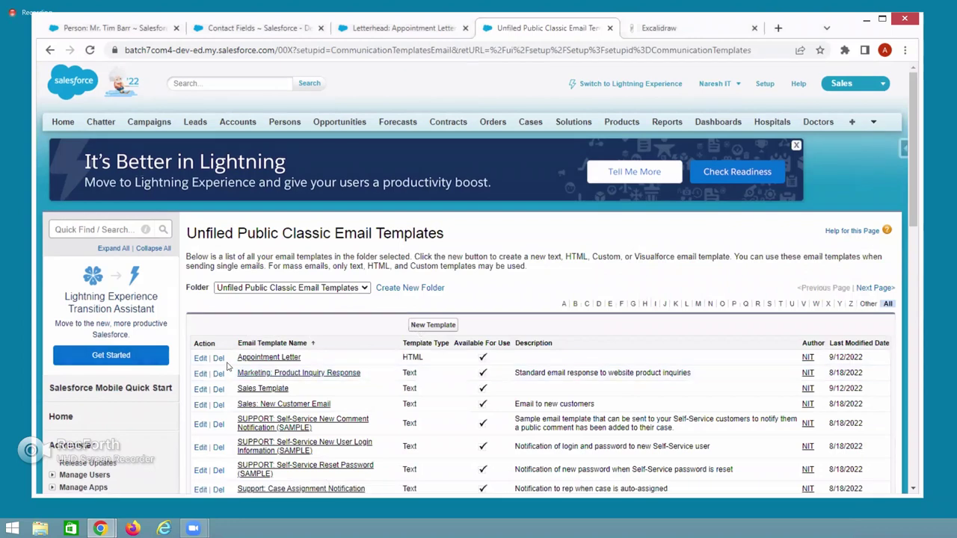
{"action": "left_click", "coordinate": [204, 368]}
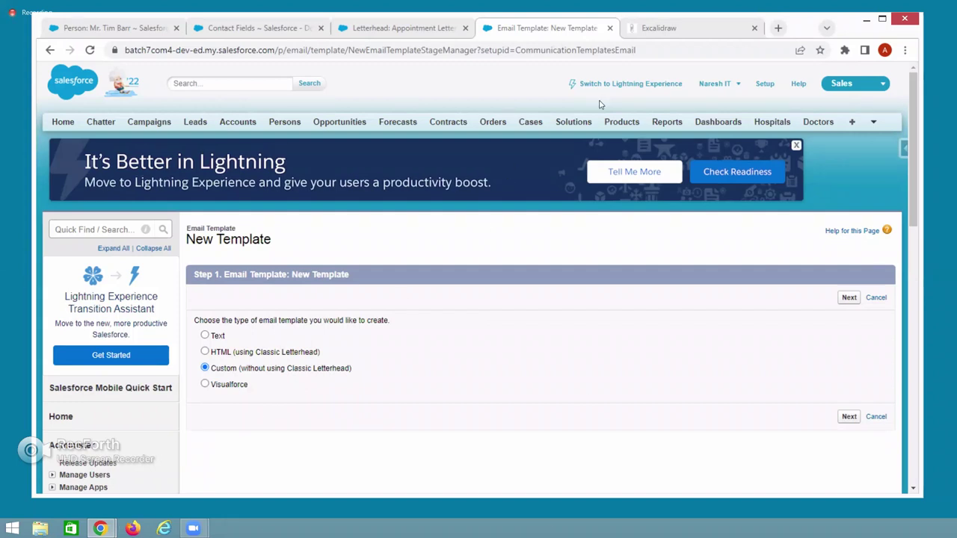
Switch to the open Person record and look over its details
{"action": "left_click", "coordinate": [141, 33]}
{"action": "left_click", "coordinate": [134, 394]}
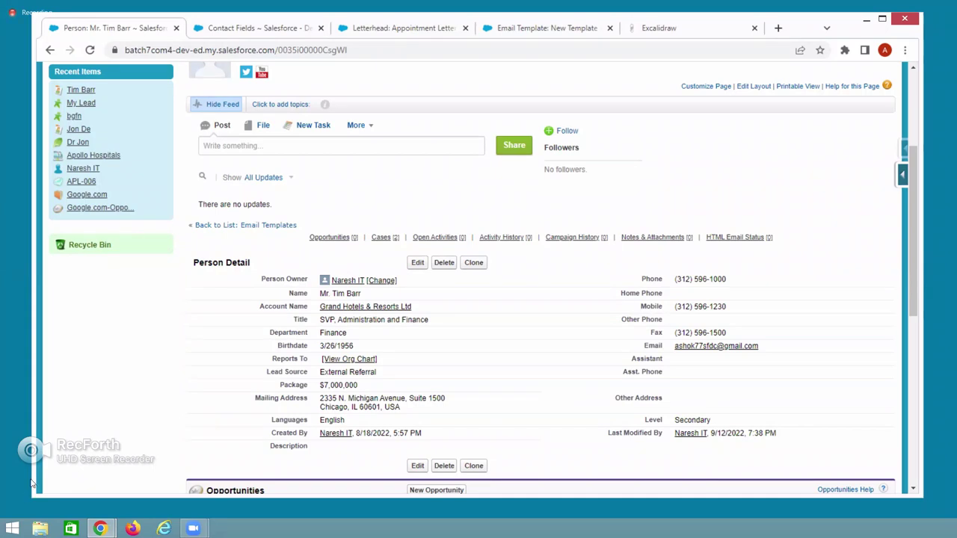
{"action": "scroll", "coordinate": [254, 416], "scroll_direction": "up", "scroll_amount": 3}
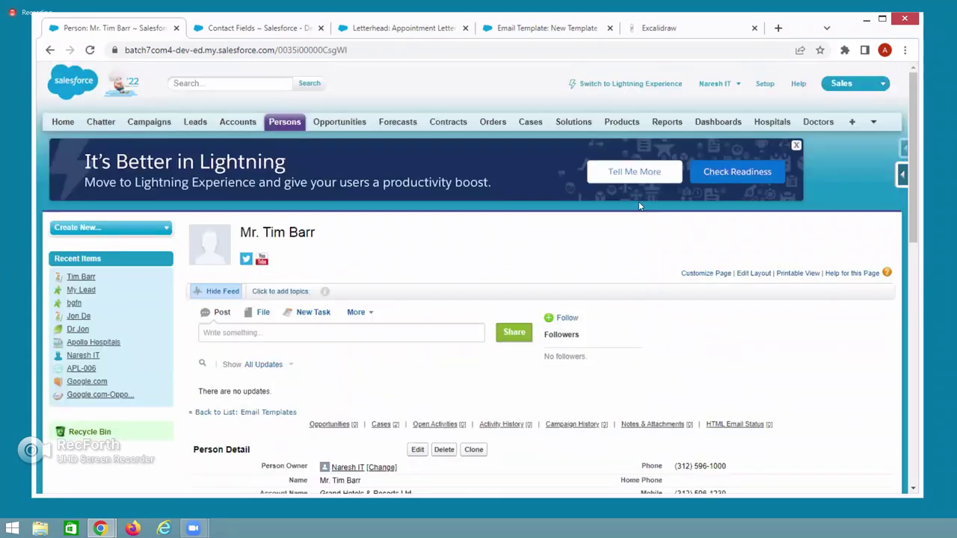
Switch to the HMS app and open the new patient form for the In Patient record type
{"action": "left_click", "coordinate": [838, 91]}
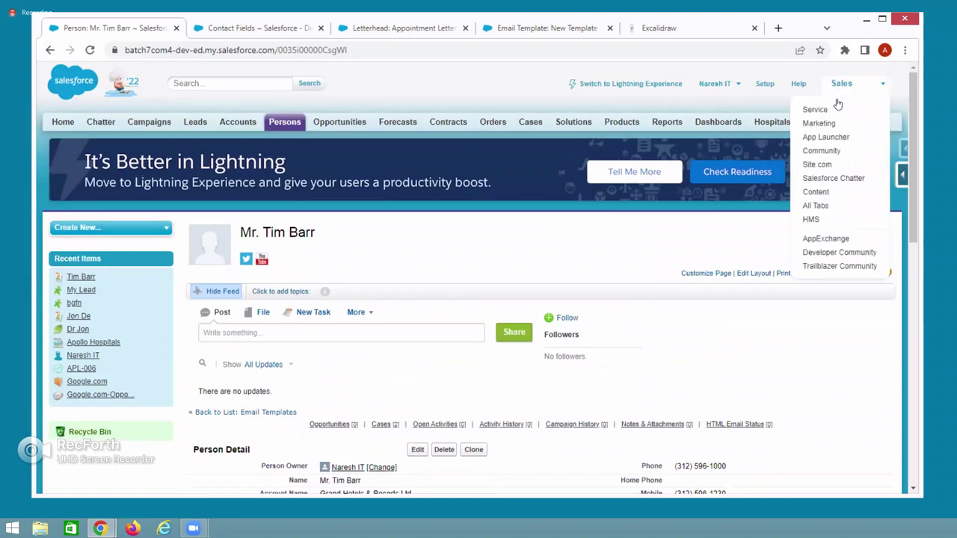
{"action": "left_click", "coordinate": [810, 219]}
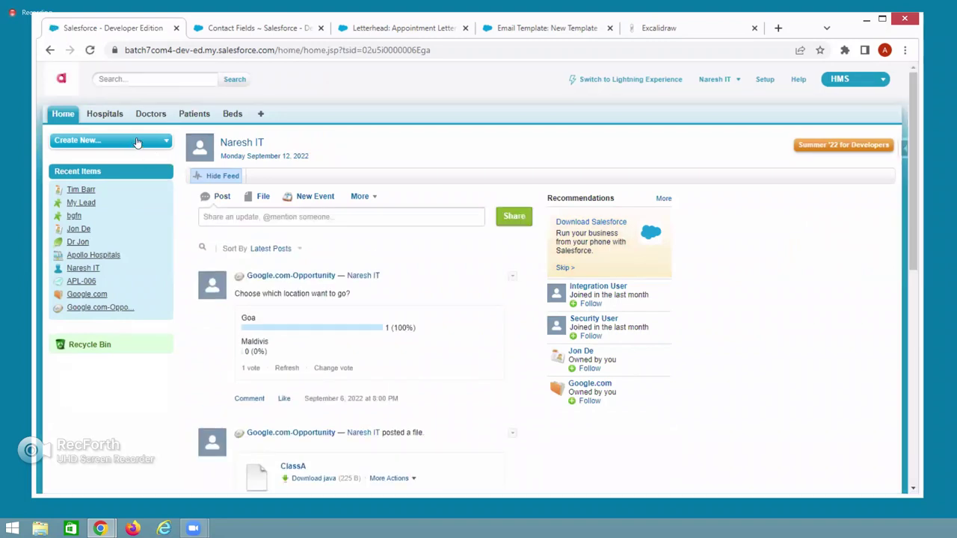
{"action": "left_click", "coordinate": [191, 115]}
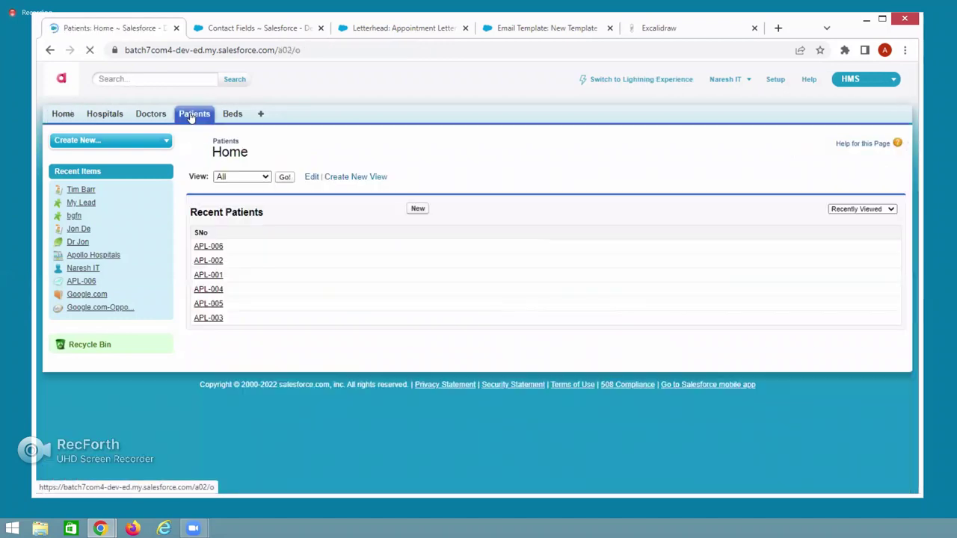
{"action": "left_click", "coordinate": [418, 209]}
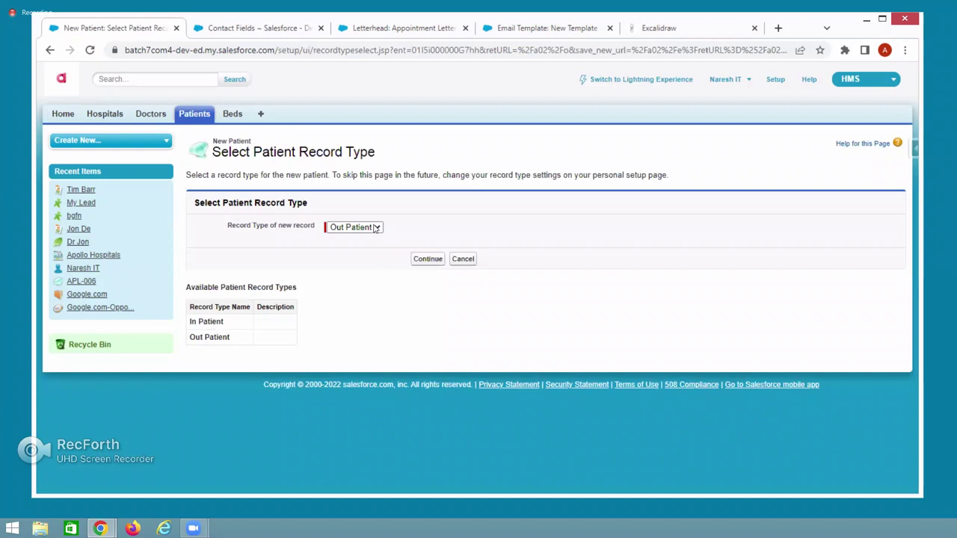
{"action": "left_click", "coordinate": [375, 228]}
{"action": "left_click", "coordinate": [361, 238]}
{"action": "left_click", "coordinate": [423, 262]}
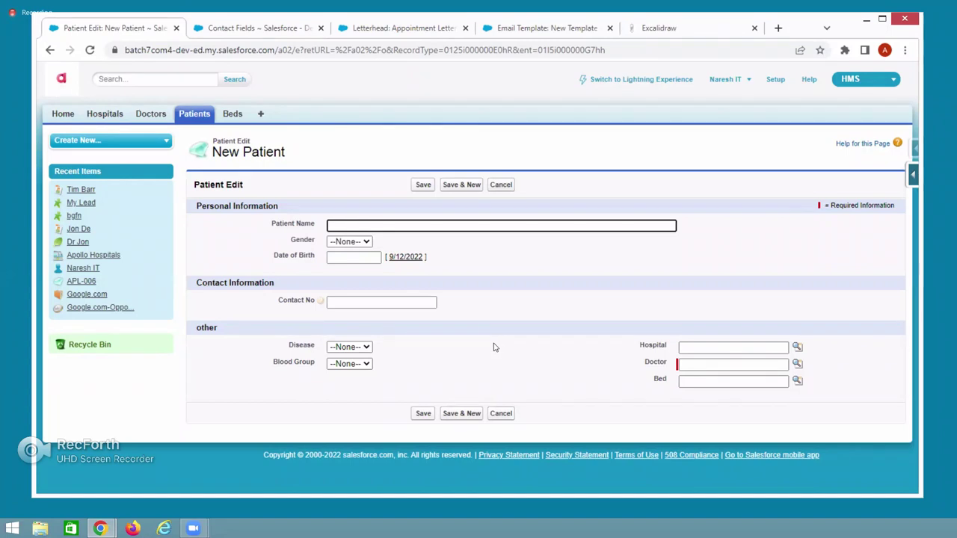
Leave the new patient form, open record APL-006 from the All patients list, and look over its details and attachments
{"action": "left_click", "coordinate": [193, 115]}
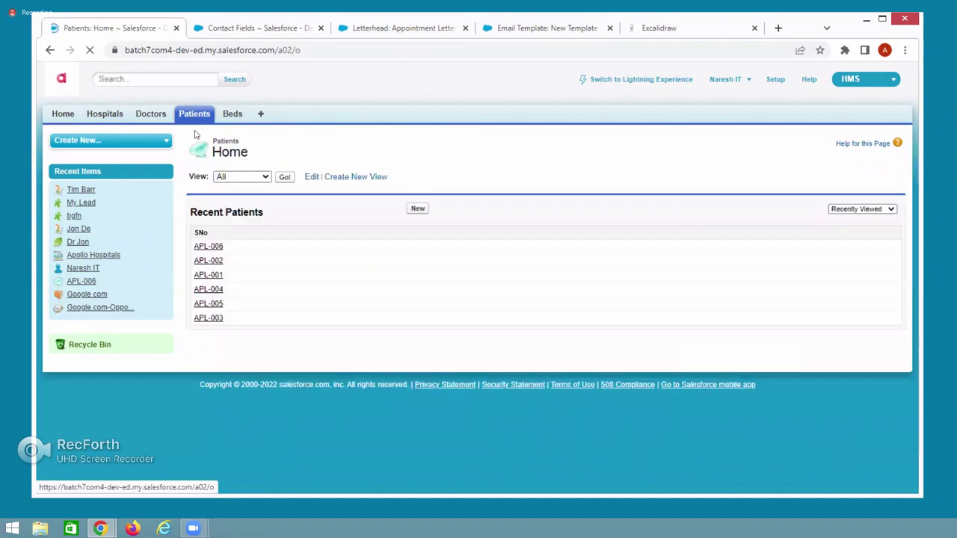
{"action": "left_click", "coordinate": [245, 177]}
{"action": "left_click", "coordinate": [267, 188]}
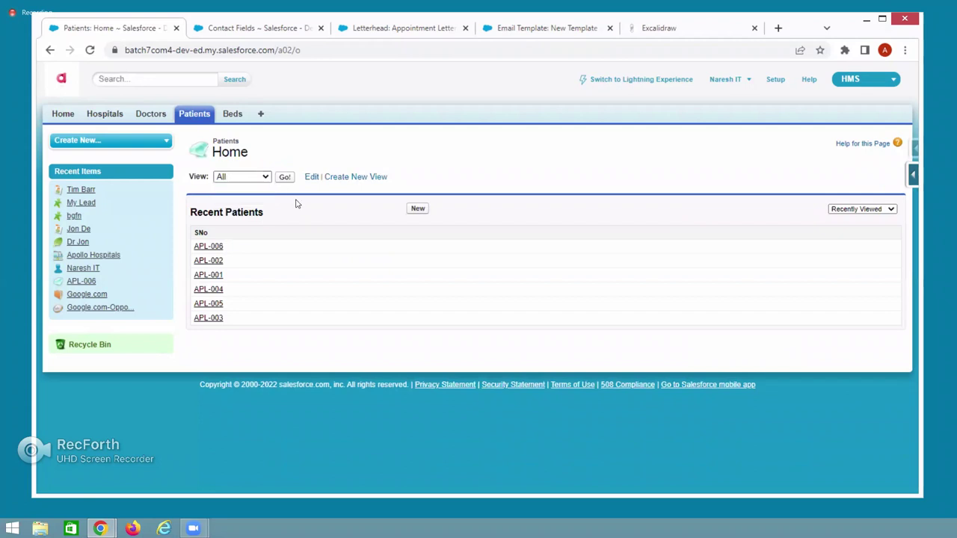
{"action": "left_click", "coordinate": [284, 177]}
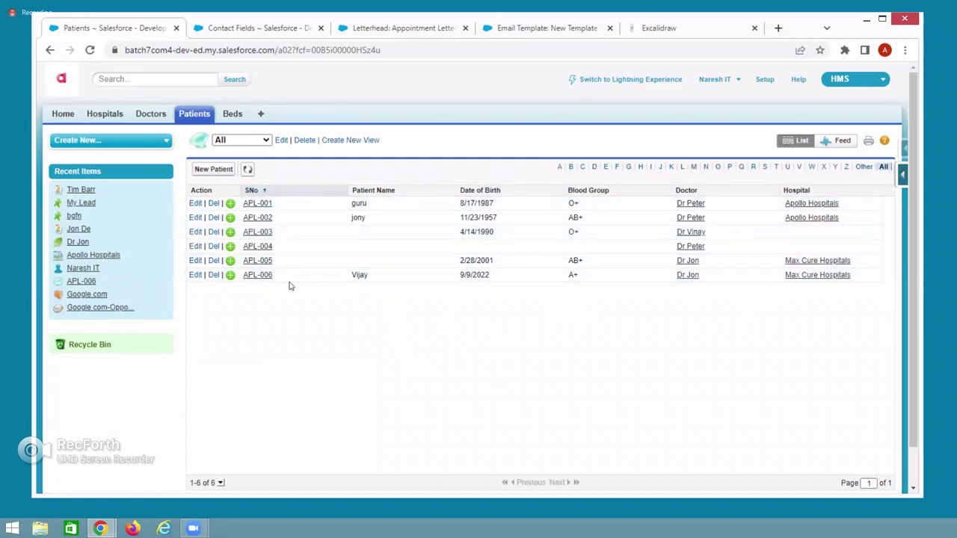
{"action": "left_click", "coordinate": [263, 276]}
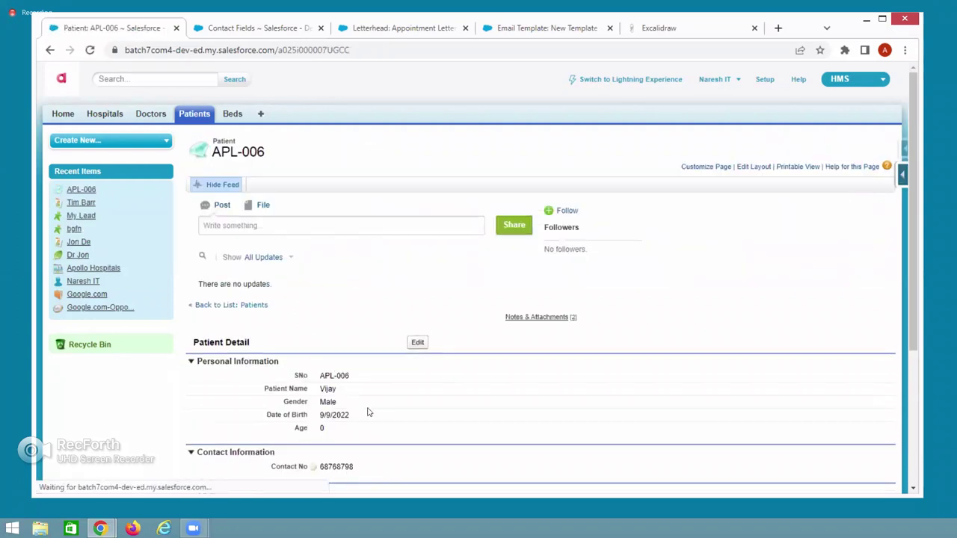
{"action": "scroll", "coordinate": [367, 410], "scroll_direction": "down", "scroll_amount": 3}
{"action": "scroll", "coordinate": [367, 412], "scroll_direction": "down", "scroll_amount": 1}
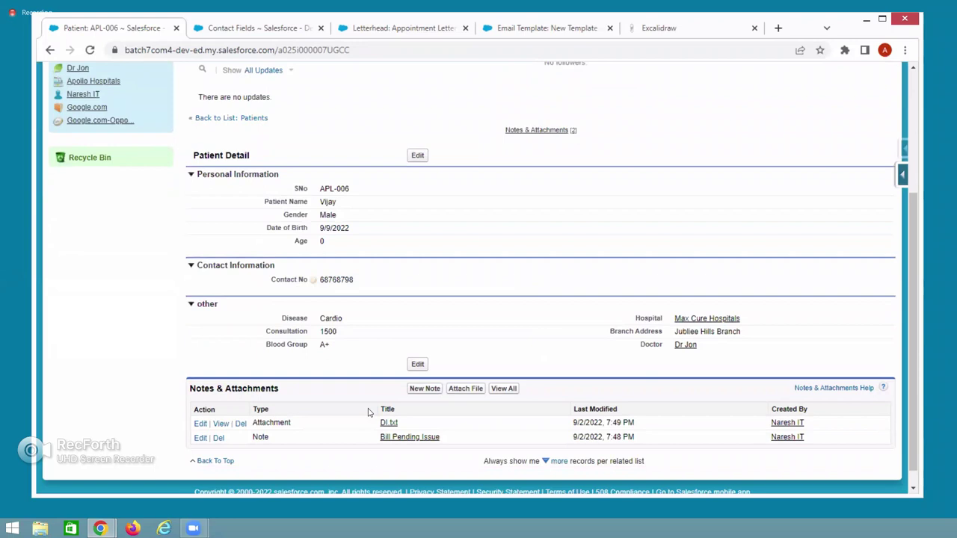
{"action": "scroll", "coordinate": [368, 412], "scroll_direction": "up", "scroll_amount": 3}
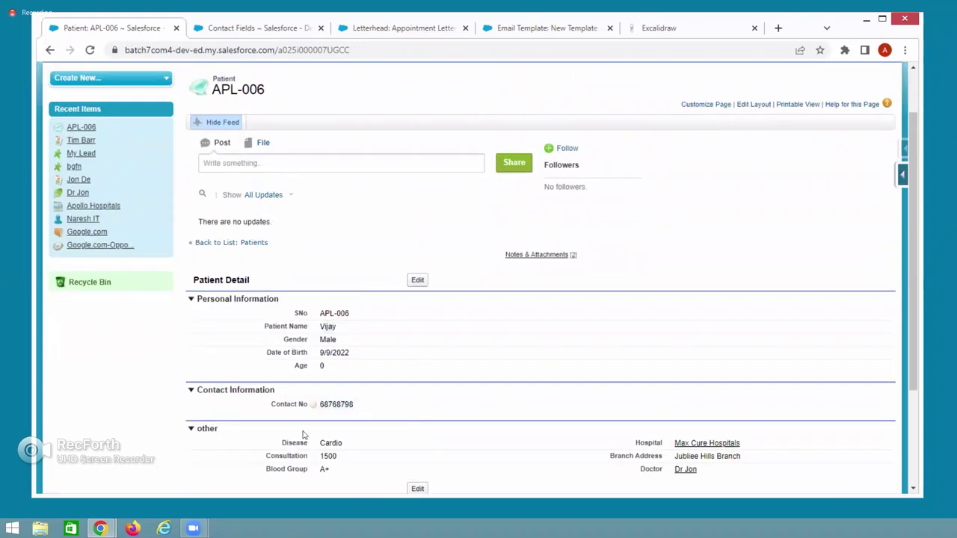
{"action": "scroll", "coordinate": [358, 437], "scroll_direction": "down", "scroll_amount": 3}
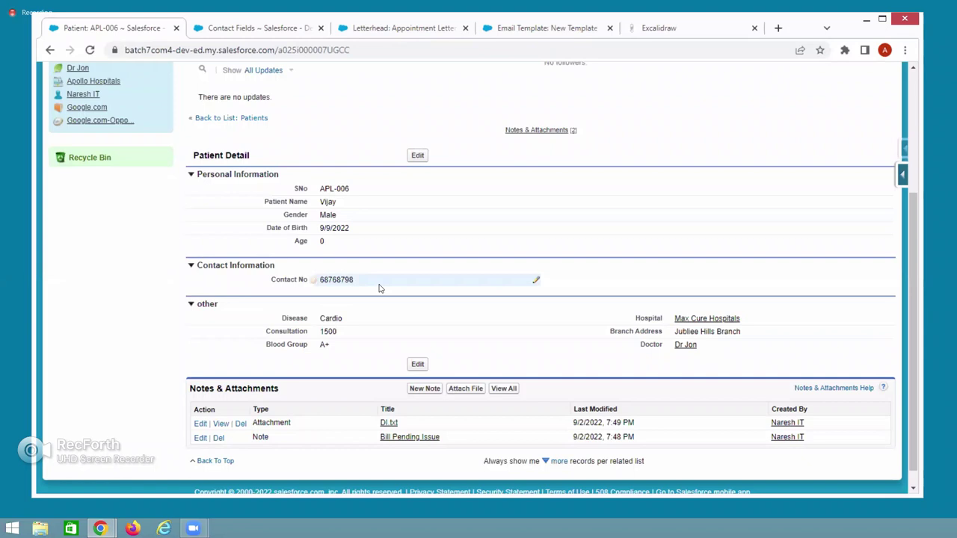
{"action": "scroll", "coordinate": [378, 263], "scroll_direction": "up", "scroll_amount": 3}
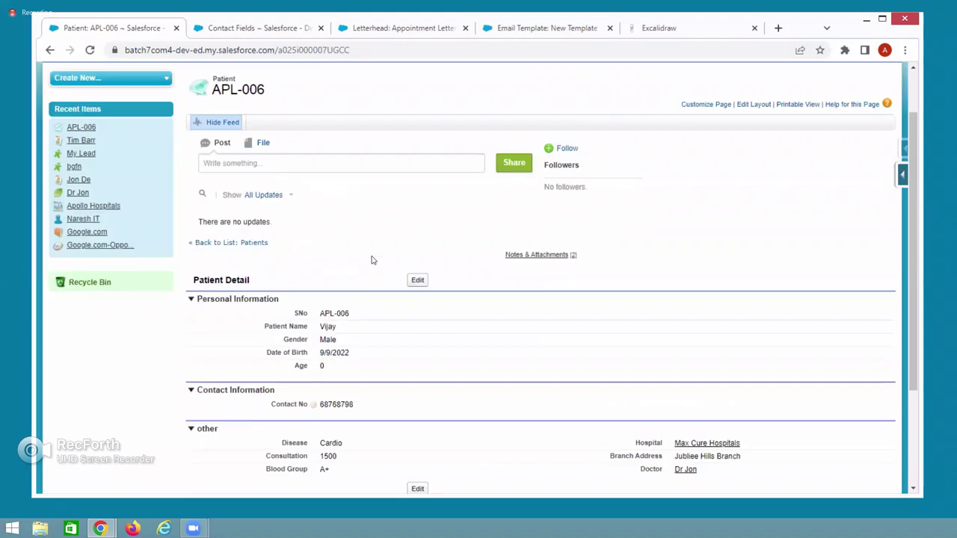
{"action": "scroll", "coordinate": [277, 216], "scroll_direction": "up", "scroll_amount": 1}
Return to the Patients home page, reopen record APL-006 and open its page layout for editing
{"action": "left_click", "coordinate": [194, 114]}
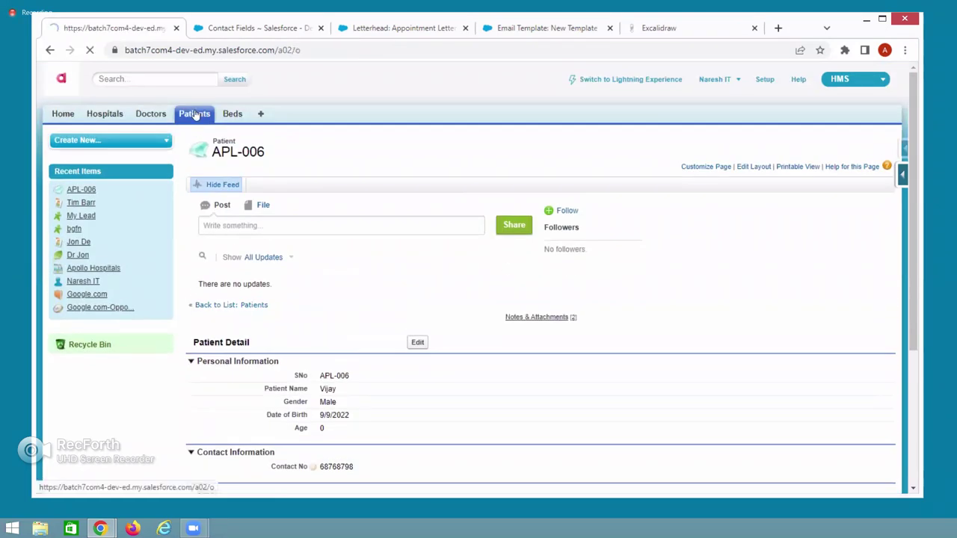
{"action": "left_click", "coordinate": [417, 209]}
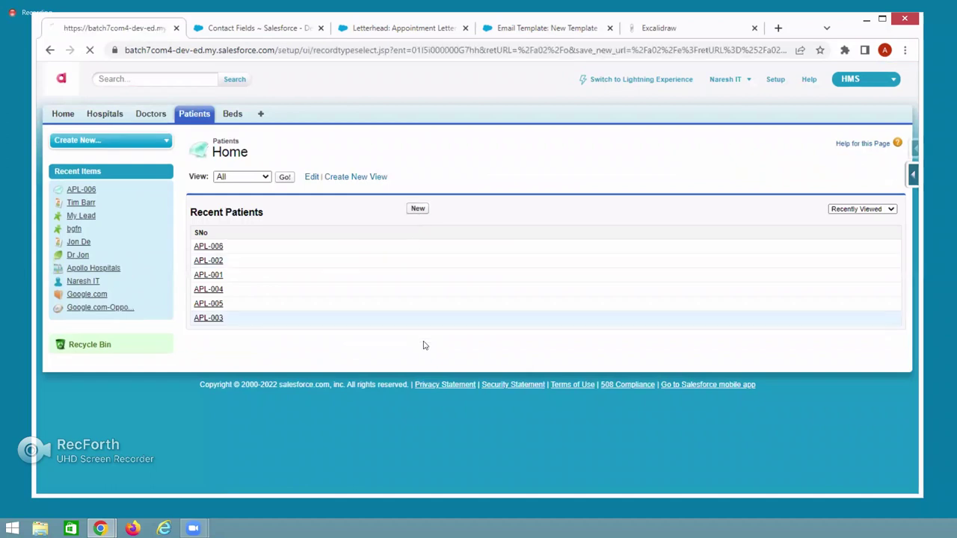
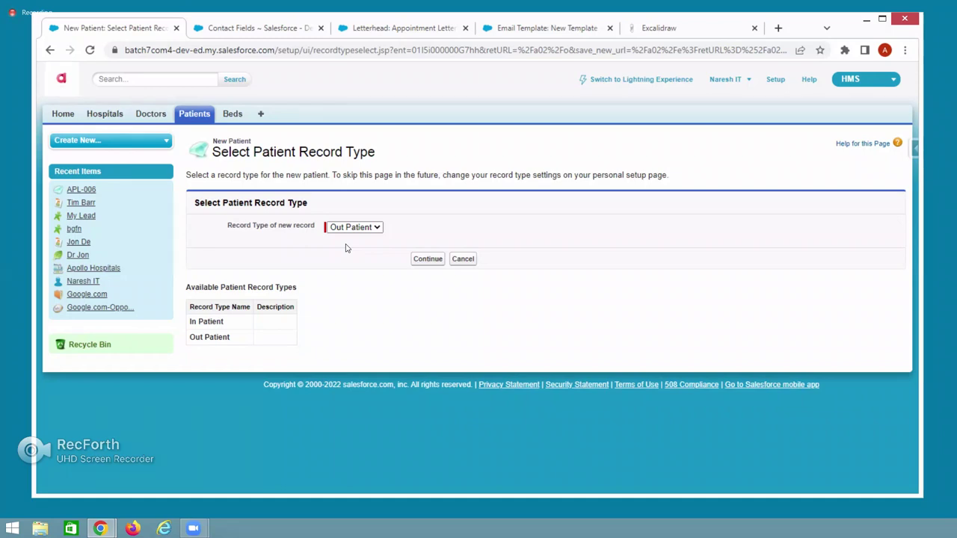
{"action": "left_click", "coordinate": [186, 117]}
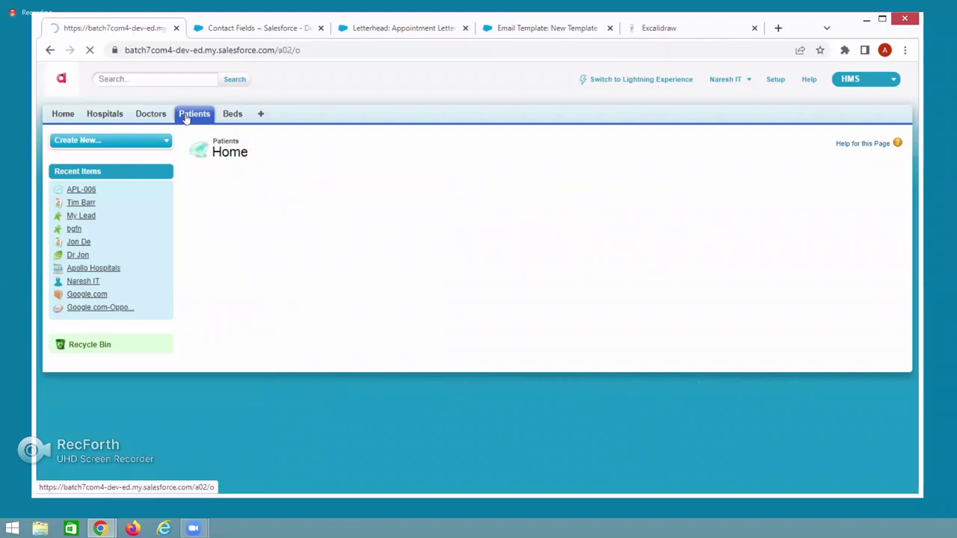
{"action": "left_click", "coordinate": [215, 248]}
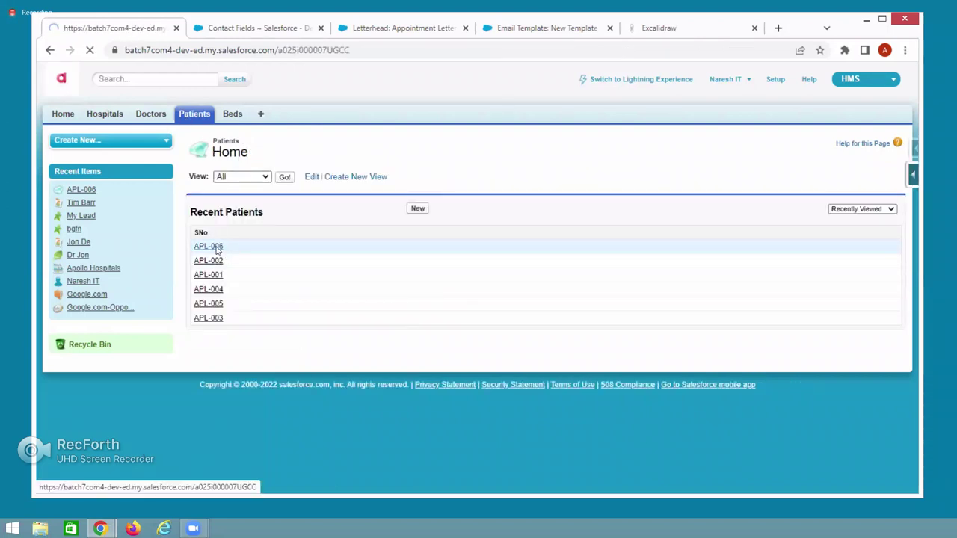
{"action": "left_click", "coordinate": [751, 167]}
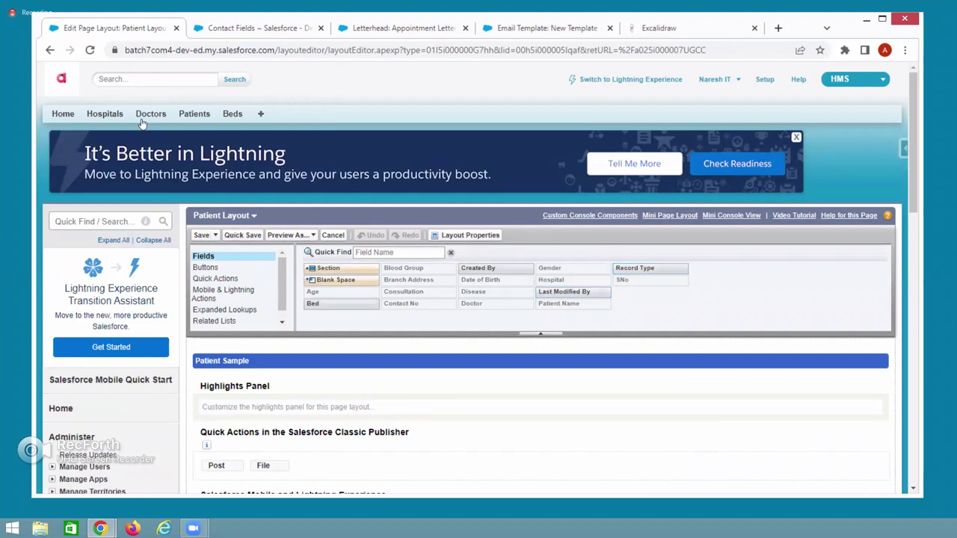
In the Contact Fields browser tab, switch to the HMS app and open the first recent doctor's page layout for editing
{"action": "left_click", "coordinate": [216, 28]}
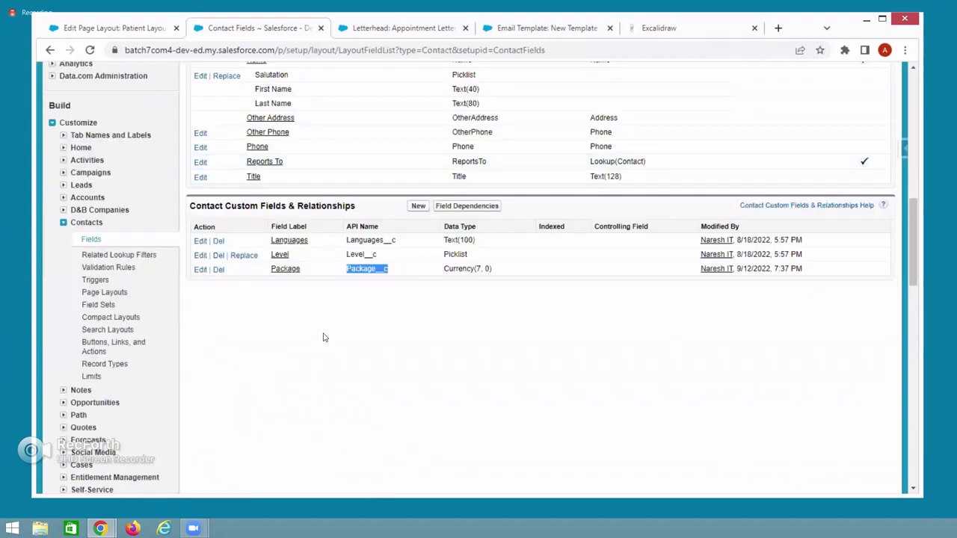
{"action": "scroll", "coordinate": [837, 85], "scroll_direction": "up", "scroll_amount": 10}
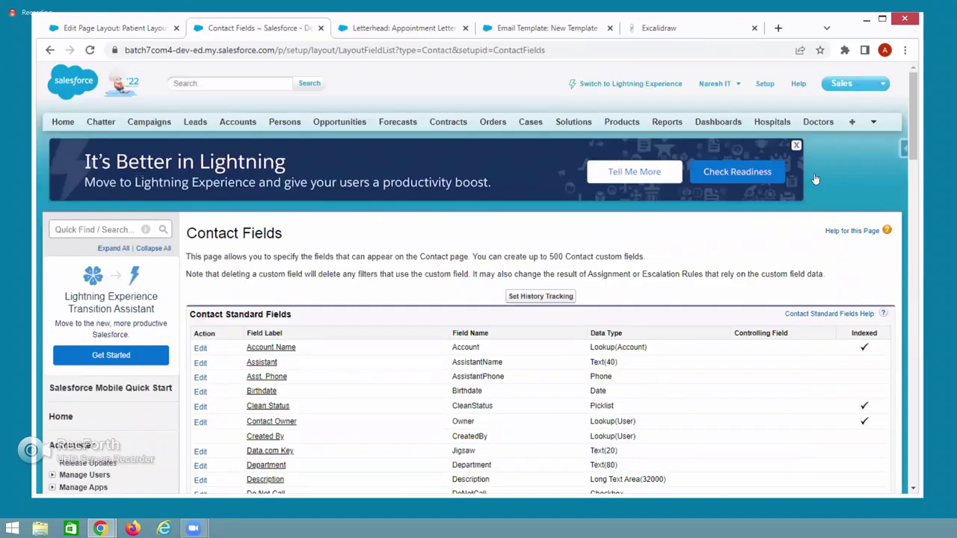
{"action": "left_click", "coordinate": [856, 83]}
{"action": "left_click", "coordinate": [829, 220]}
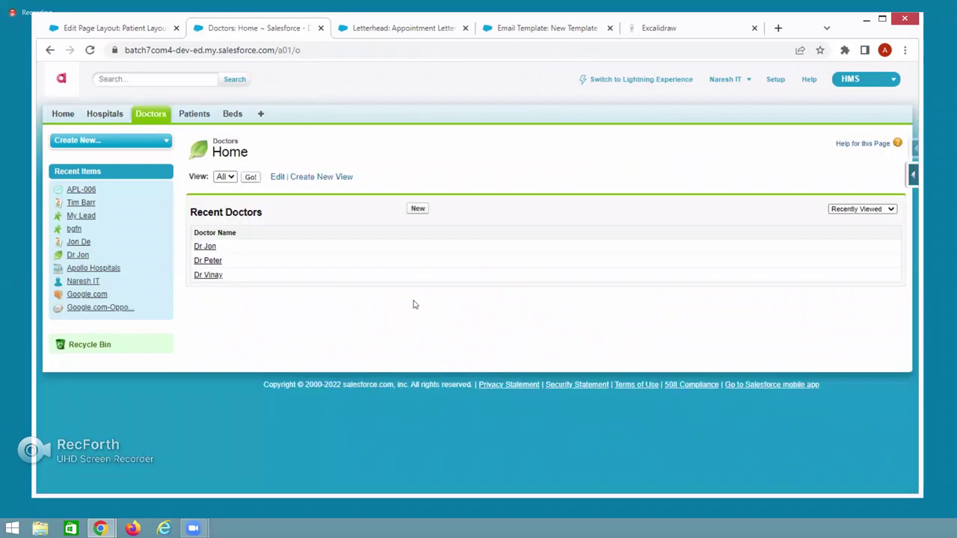
{"action": "left_click", "coordinate": [209, 247]}
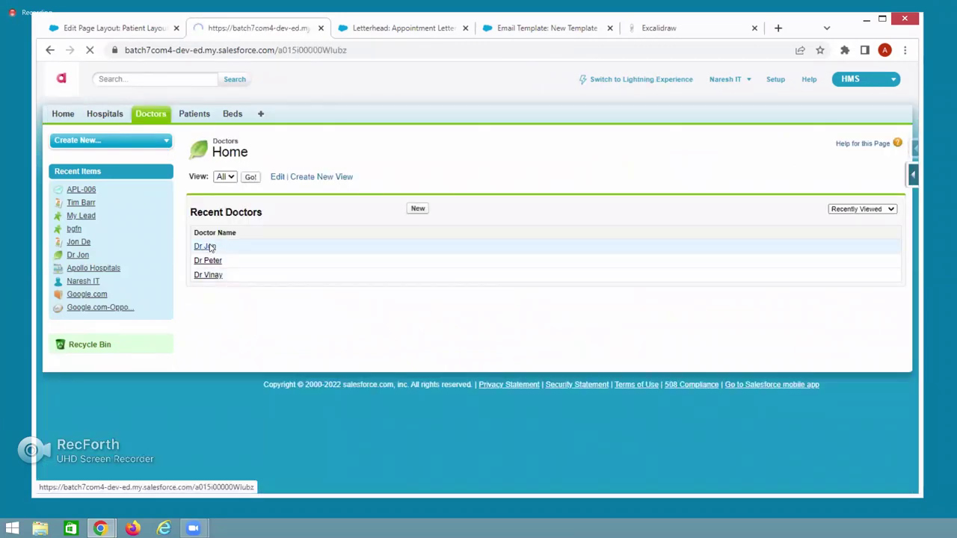
{"action": "left_click", "coordinate": [765, 167]}
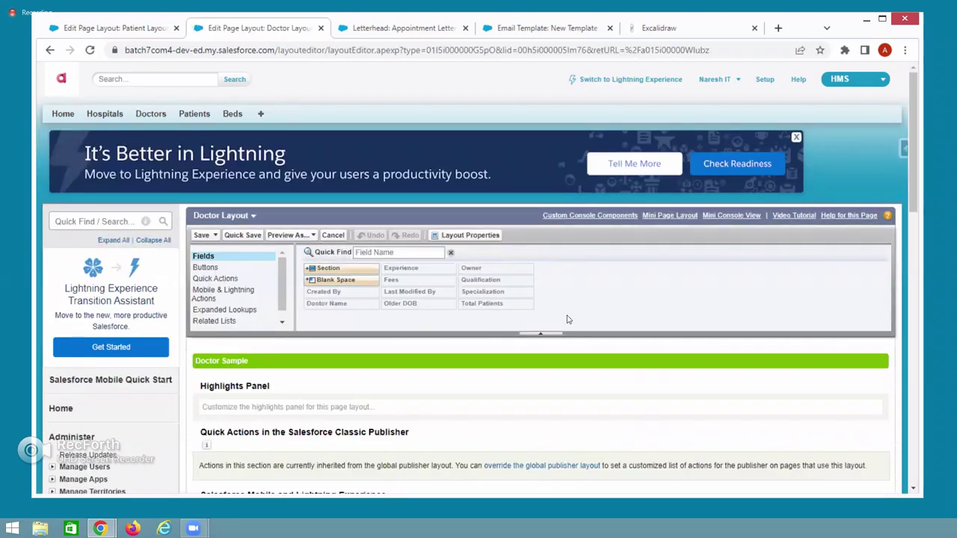
Compare the available fields of the Patient Layout and the Doctor Layout, ending on the Patient Layout
{"action": "left_click", "coordinate": [112, 29]}
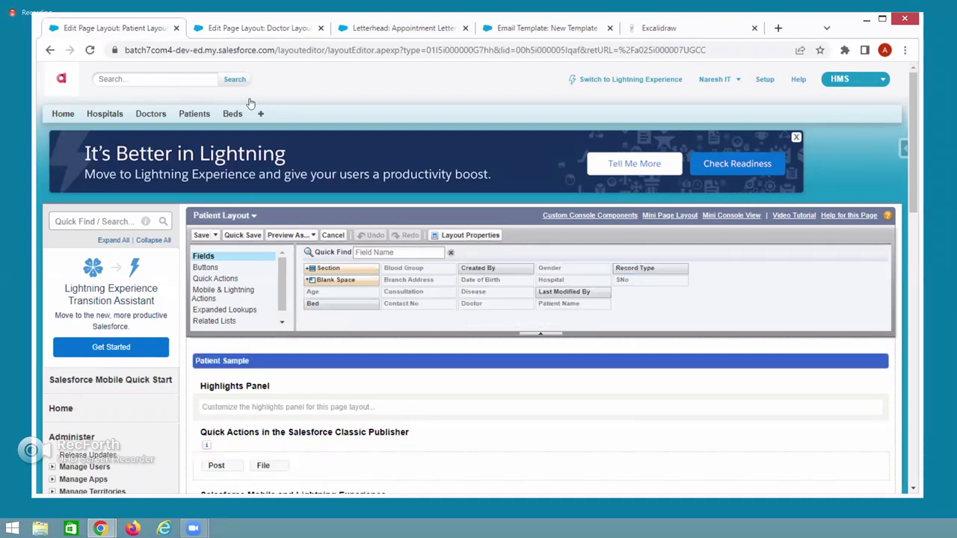
{"action": "left_click", "coordinate": [240, 29]}
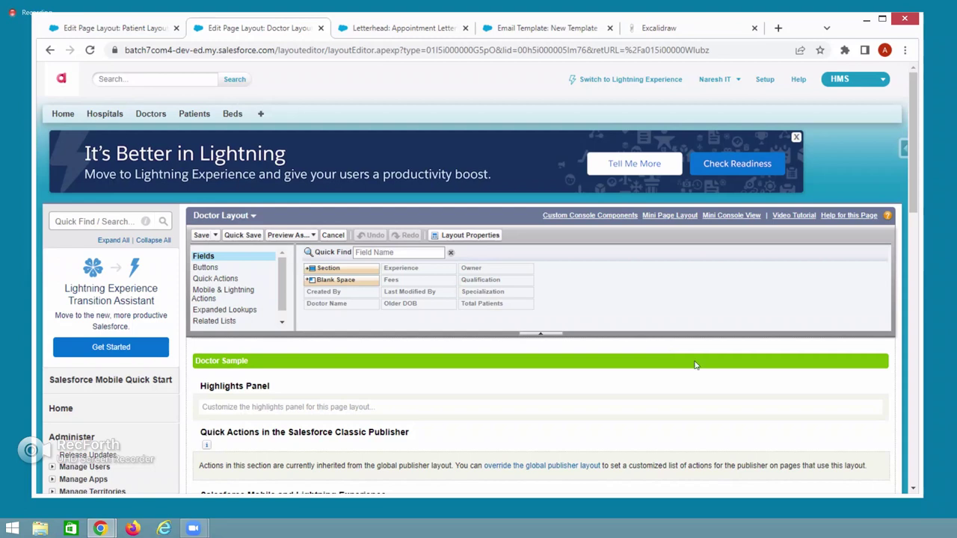
{"action": "left_click", "coordinate": [131, 28]}
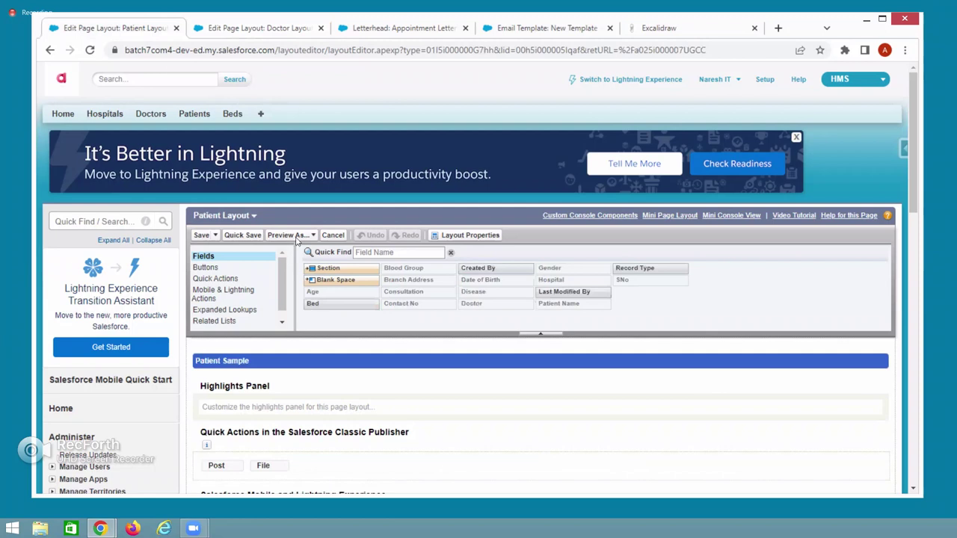
Add the Record Type field to the other section of the Patient Layout, above Disease, and save the layout
{"action": "scroll", "coordinate": [475, 404], "scroll_direction": "down", "scroll_amount": 3}
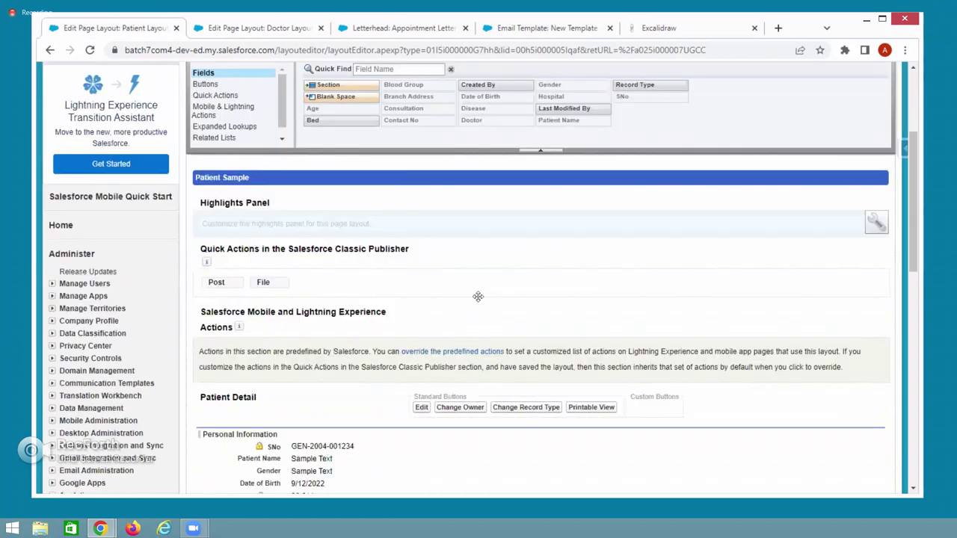
{"action": "scroll", "coordinate": [418, 250], "scroll_direction": "down", "scroll_amount": 3}
{"action": "left_click_drag", "start_coordinate": [632, 105], "coordinate": [601, 253]}
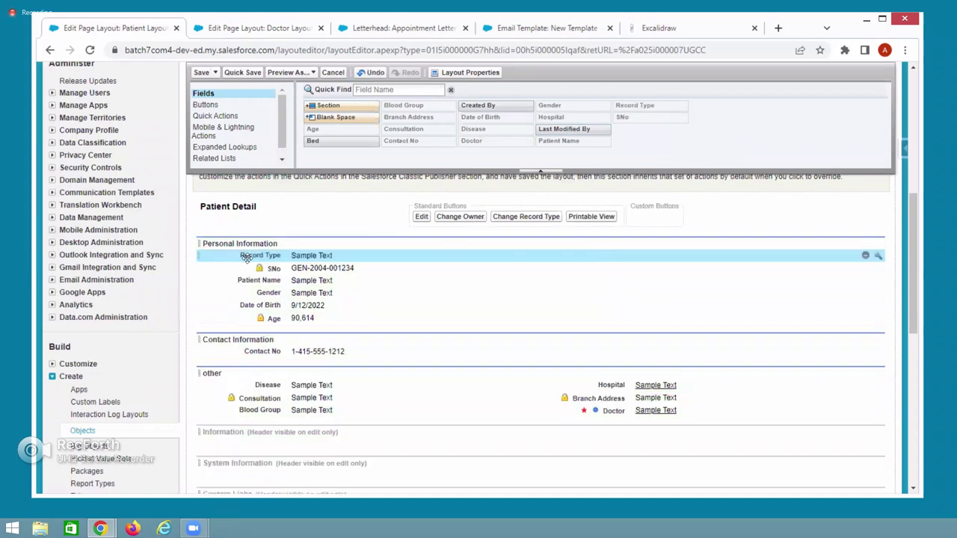
{"action": "left_click_drag", "start_coordinate": [246, 258], "coordinate": [505, 383]}
{"action": "left_click", "coordinate": [201, 73]}
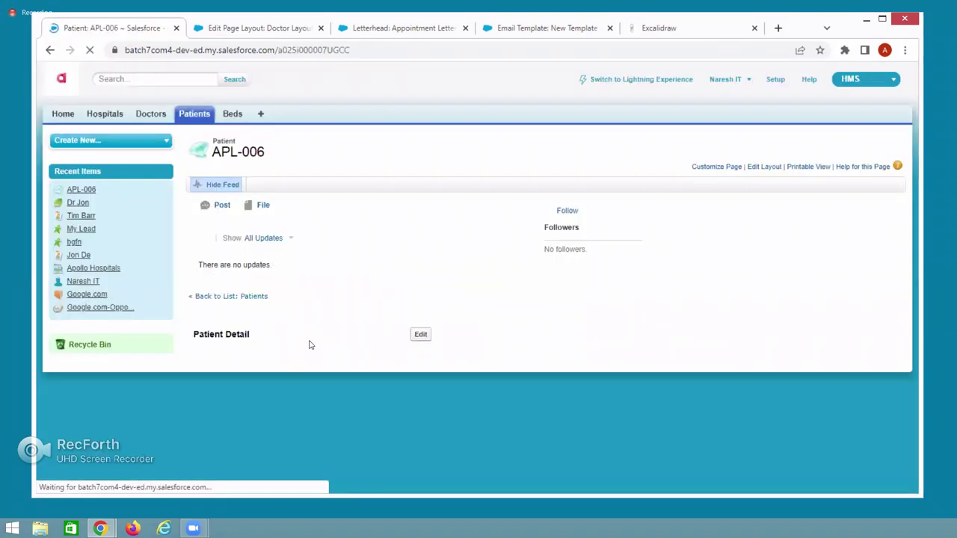
Check the Record Type field in the other section of patient APL-006 and return to the All patients list
{"action": "scroll", "coordinate": [287, 319], "scroll_direction": "down", "scroll_amount": 3}
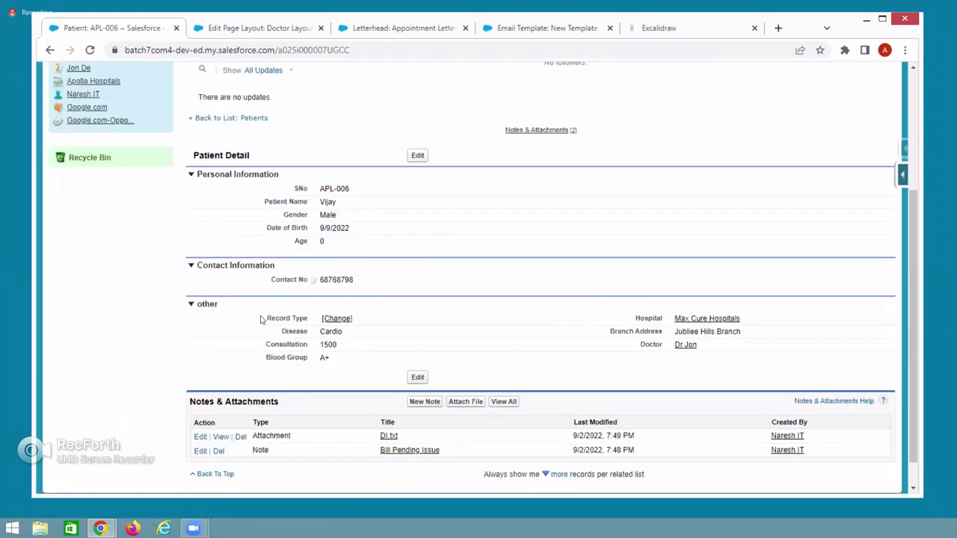
{"action": "triple_click", "coordinate": [293, 319]}
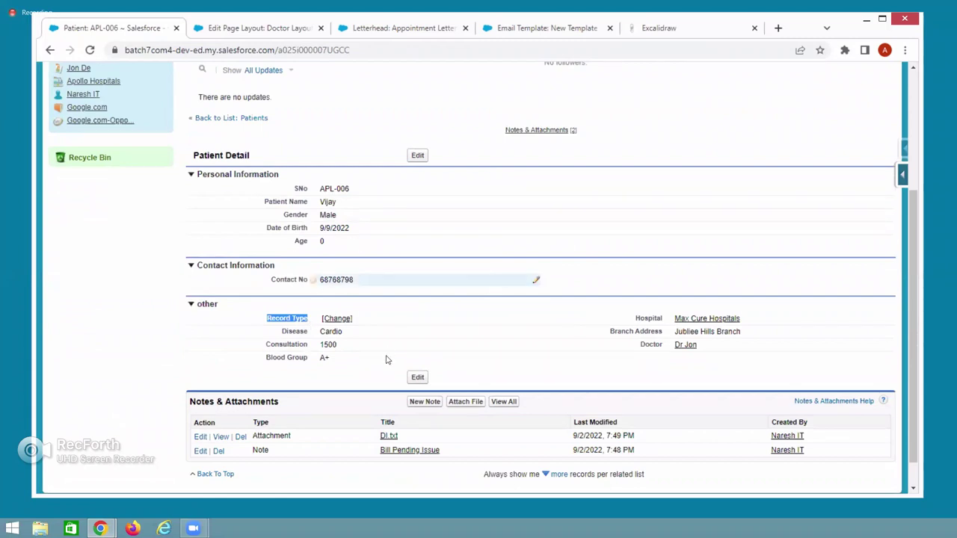
{"action": "scroll", "coordinate": [386, 359], "scroll_direction": "up", "scroll_amount": 3}
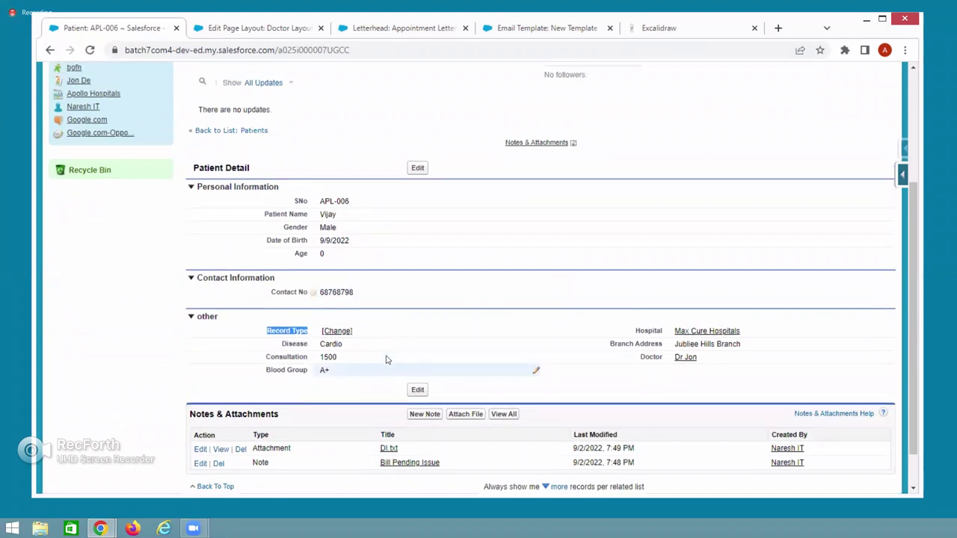
{"action": "scroll", "coordinate": [386, 358], "scroll_direction": "down", "scroll_amount": 2}
{"action": "scroll", "coordinate": [266, 220], "scroll_direction": "up", "scroll_amount": 5}
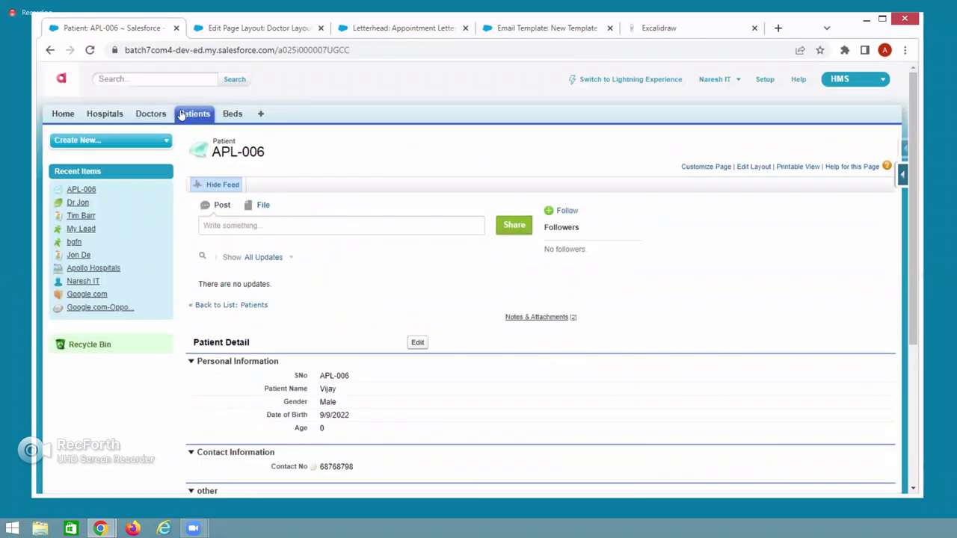
{"action": "left_click", "coordinate": [182, 116]}
{"action": "left_click", "coordinate": [284, 177]}
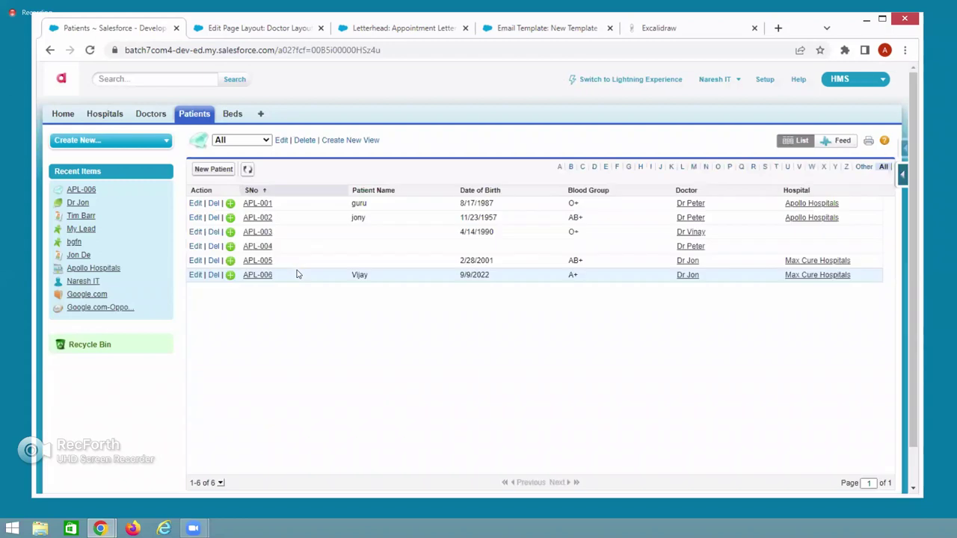
Edit the All patients list view and add Record Type to its displayed fields
{"action": "left_click", "coordinate": [281, 142]}
{"action": "scroll", "coordinate": [507, 364], "scroll_direction": "down", "scroll_amount": 4}
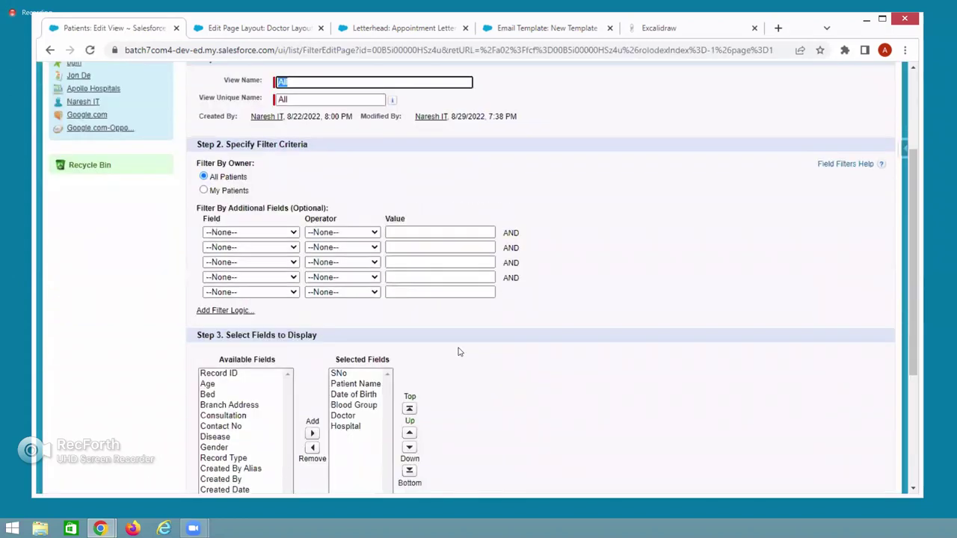
{"action": "left_click", "coordinate": [227, 334]}
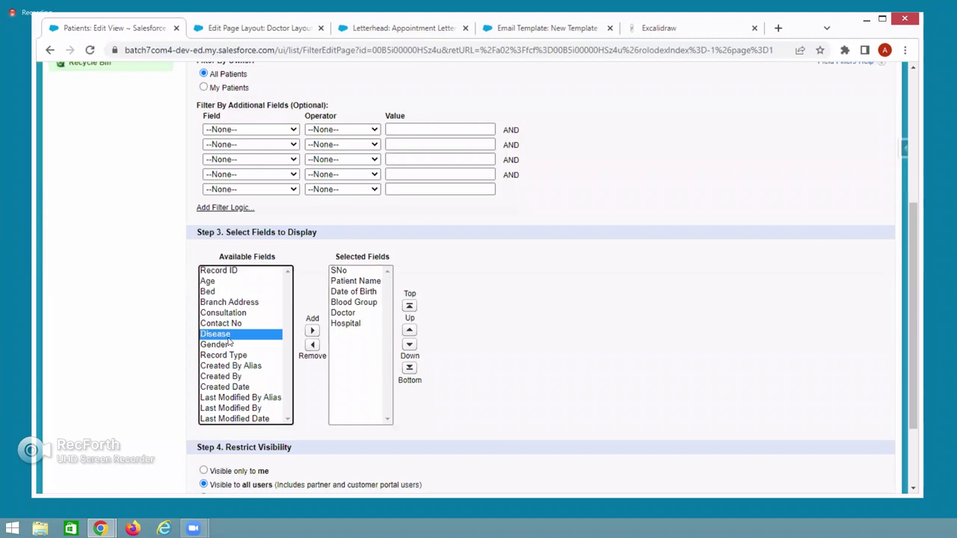
{"action": "key", "text": "r"}
{"action": "key", "text": "r"}
{"action": "key", "text": "r"}
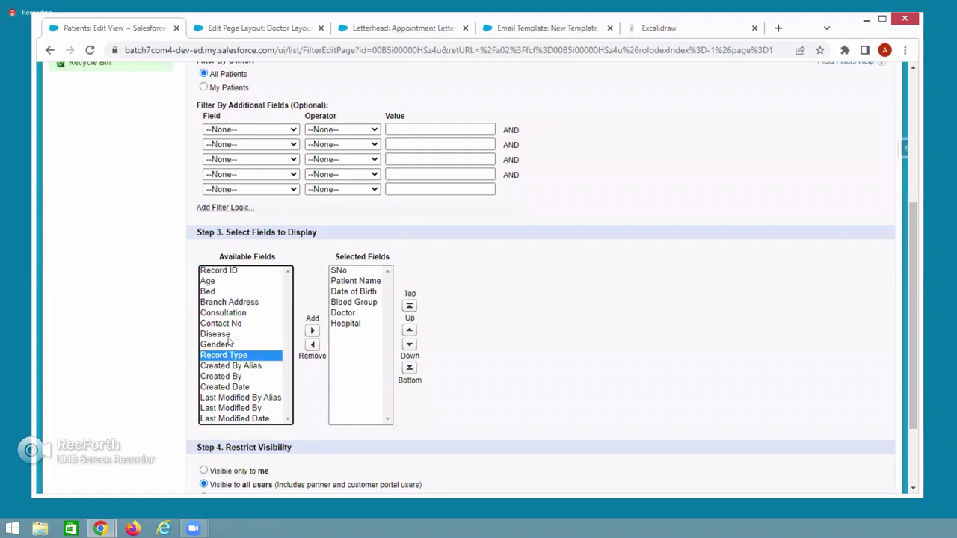
{"action": "left_click", "coordinate": [313, 331]}
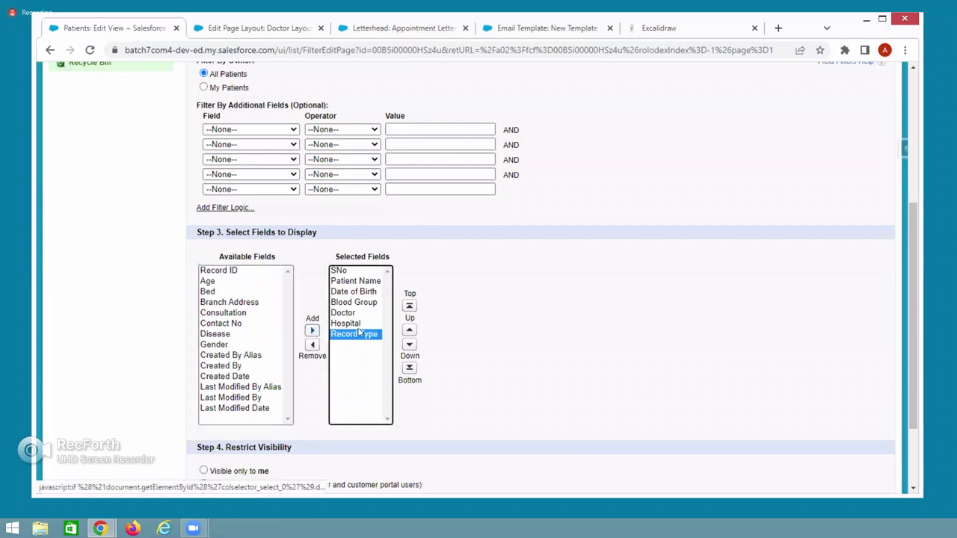
Move Record Type directly below Patient Name in the selected fields and save the list view
{"action": "left_click", "coordinate": [409, 331]}
{"action": "left_click", "coordinate": [409, 331]}
{"action": "left_click", "coordinate": [409, 331]}
{"action": "left_click", "coordinate": [409, 331]}
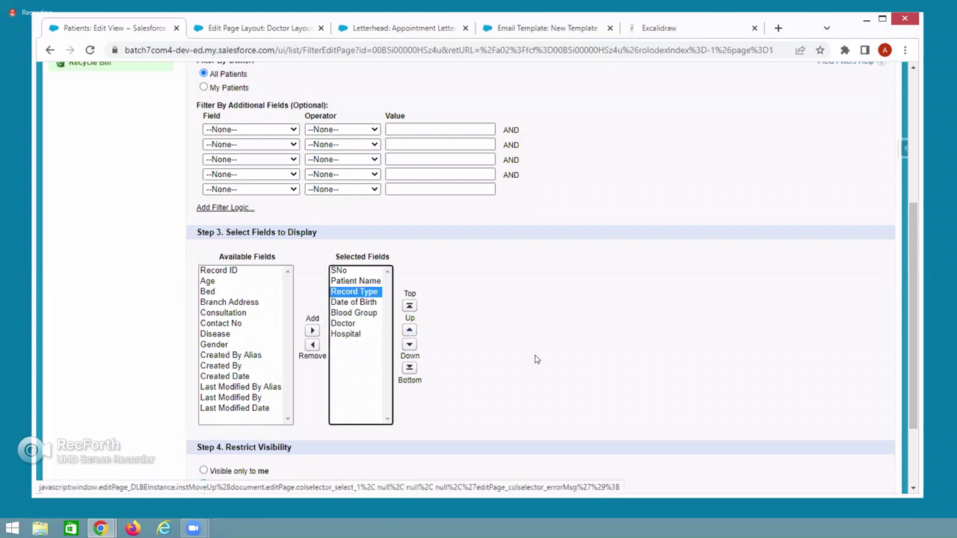
{"action": "scroll", "coordinate": [508, 301], "scroll_direction": "up", "scroll_amount": 4}
{"action": "key", "text": "F5"}
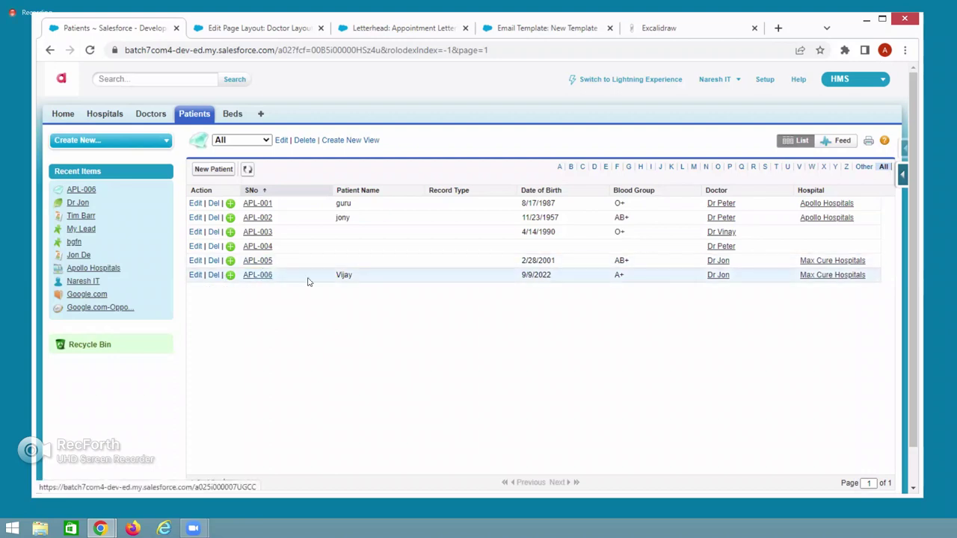
Change the record type of patient APL-006 to In Patient and continue to the patient's edit form
{"action": "left_click", "coordinate": [196, 276]}
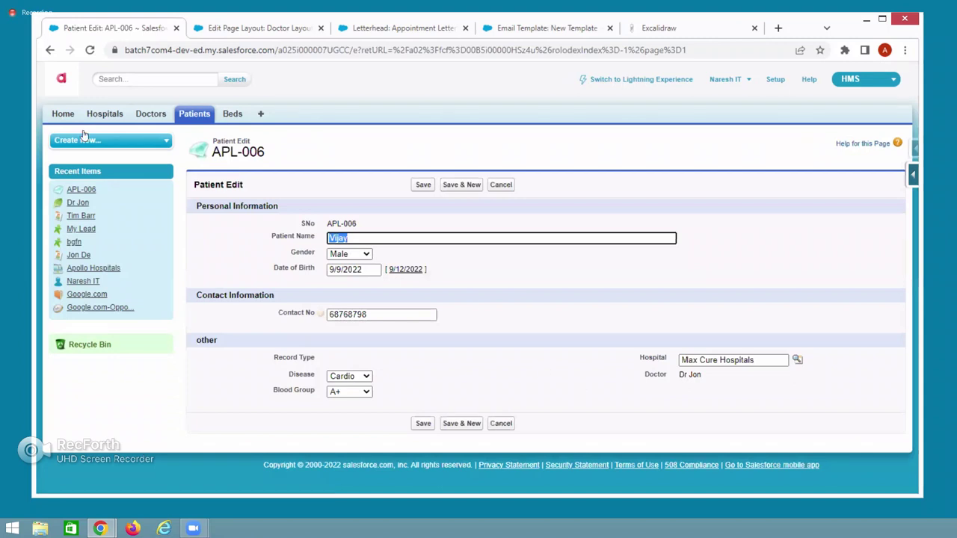
{"action": "left_click", "coordinate": [50, 50]}
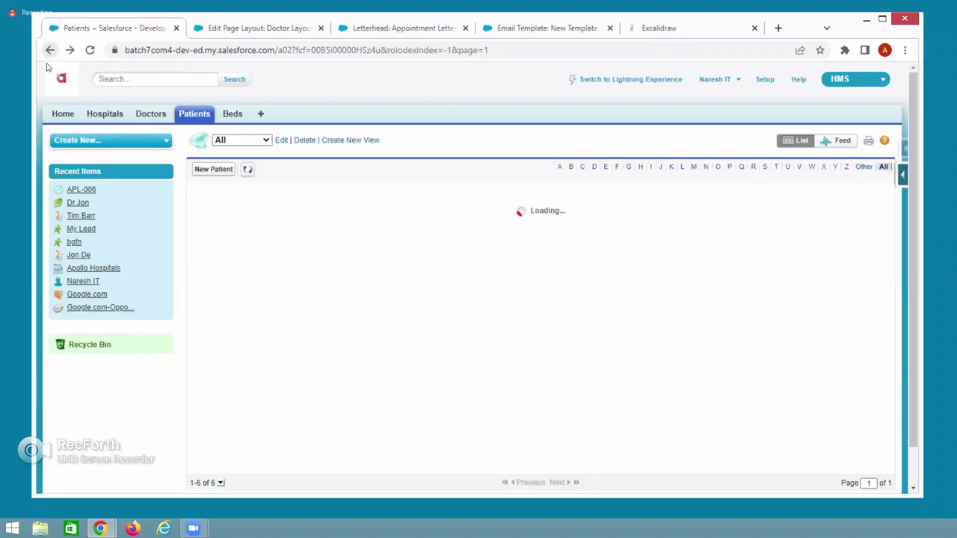
{"action": "left_click", "coordinate": [256, 274]}
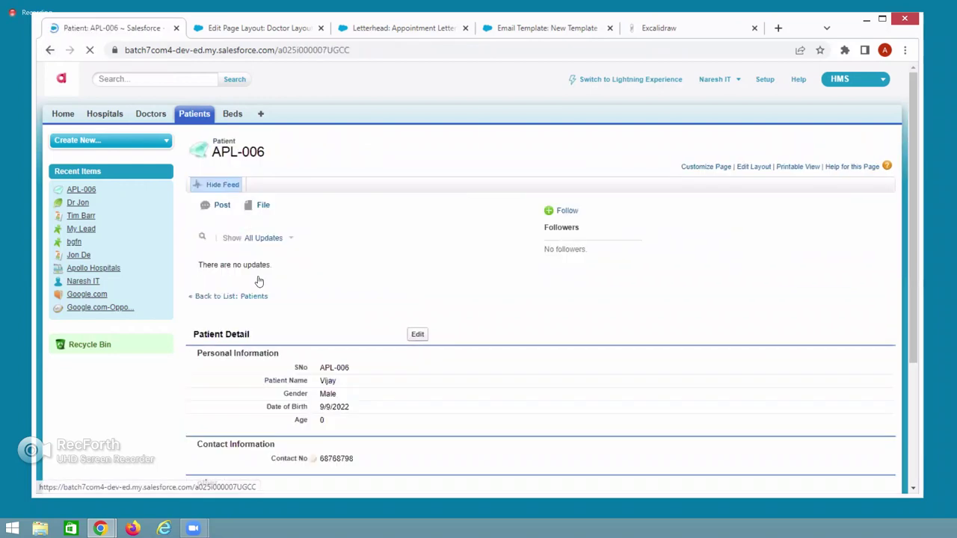
{"action": "scroll", "coordinate": [401, 428], "scroll_direction": "down", "scroll_amount": 3}
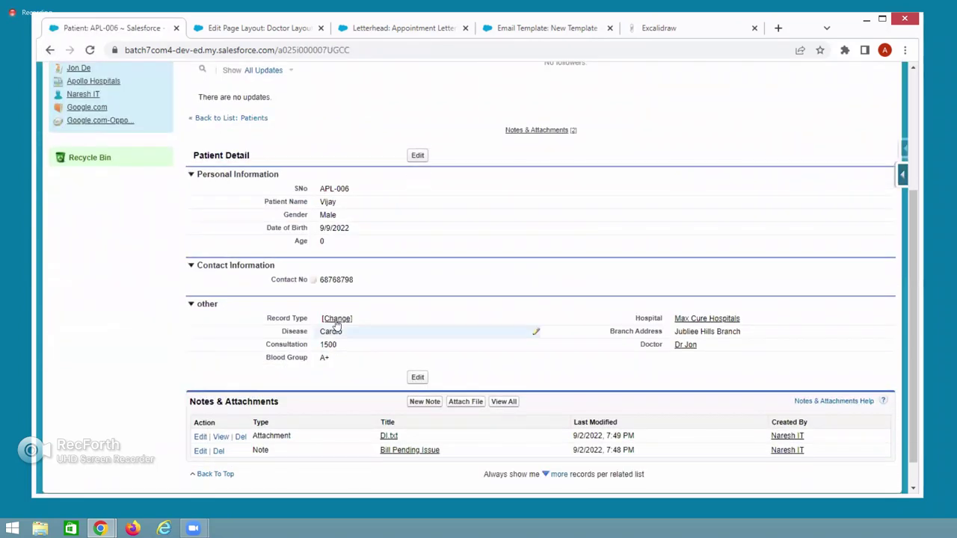
{"action": "left_click", "coordinate": [337, 321]}
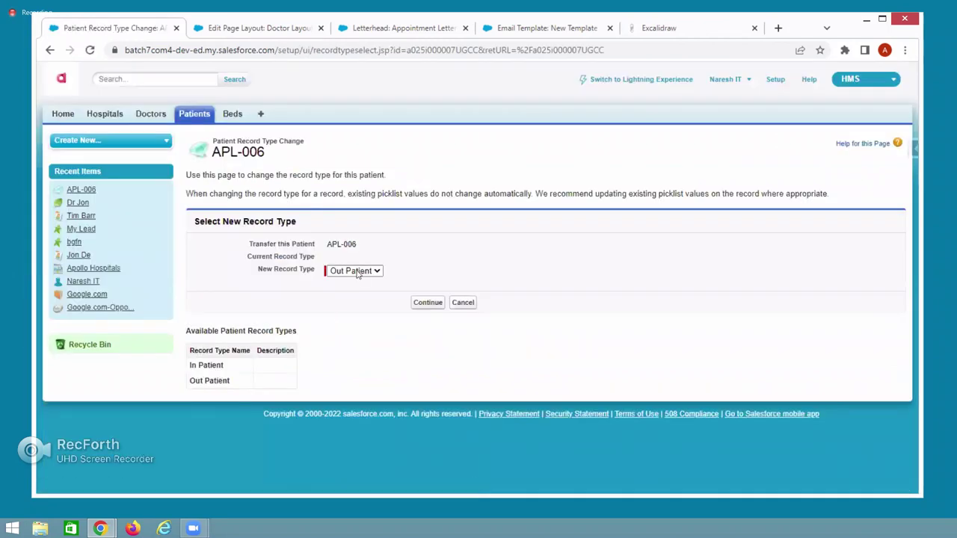
{"action": "left_click", "coordinate": [355, 272]}
{"action": "left_click", "coordinate": [355, 282]}
{"action": "left_click", "coordinate": [425, 305]}
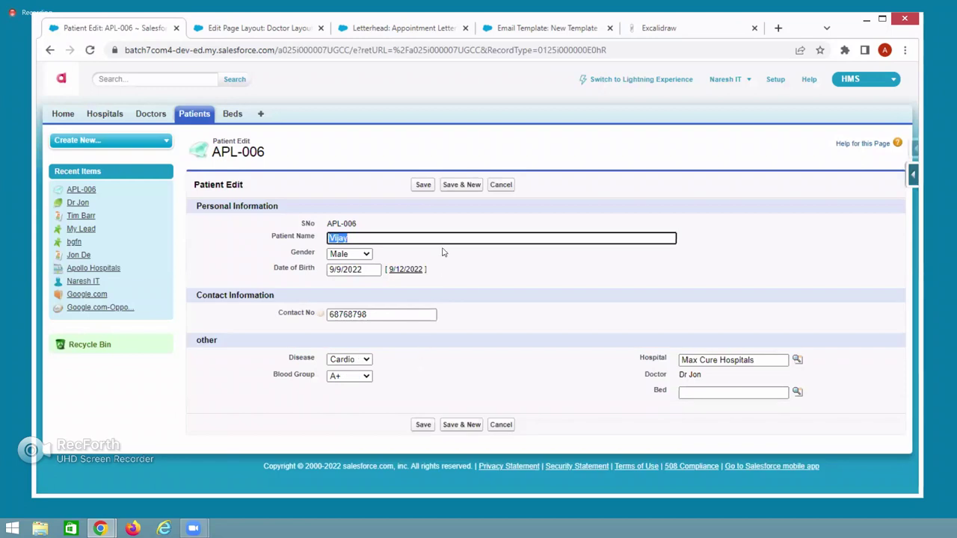
Assign bed BED-001 to patient APL-006 through the Bed lookup and save the record
{"action": "double_click", "coordinate": [661, 392]}
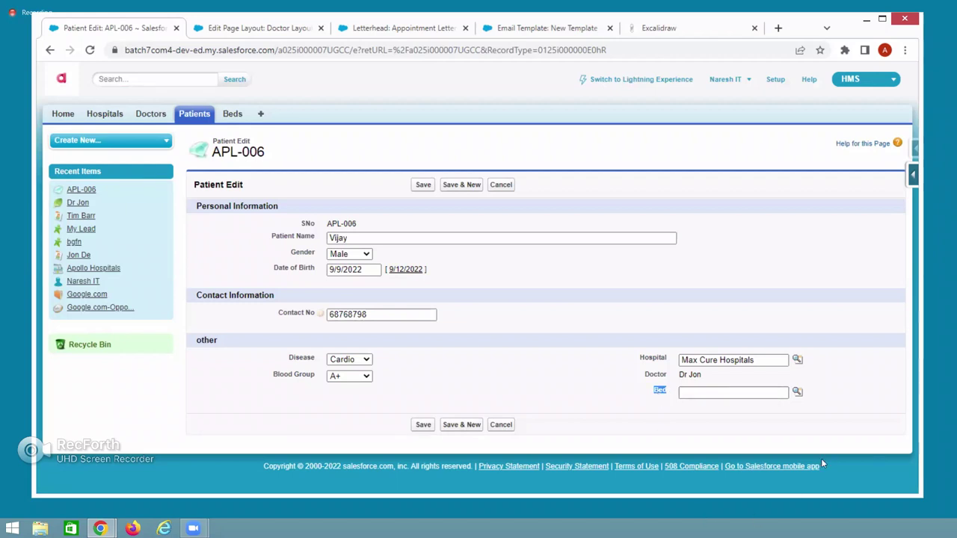
{"action": "left_click", "coordinate": [798, 393]}
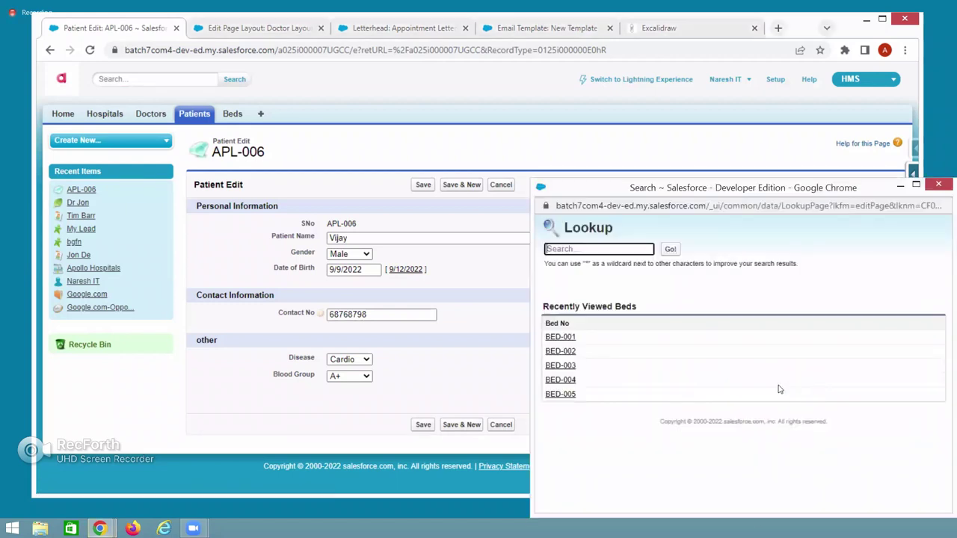
{"action": "left_click", "coordinate": [560, 337]}
{"action": "left_click", "coordinate": [425, 186]}
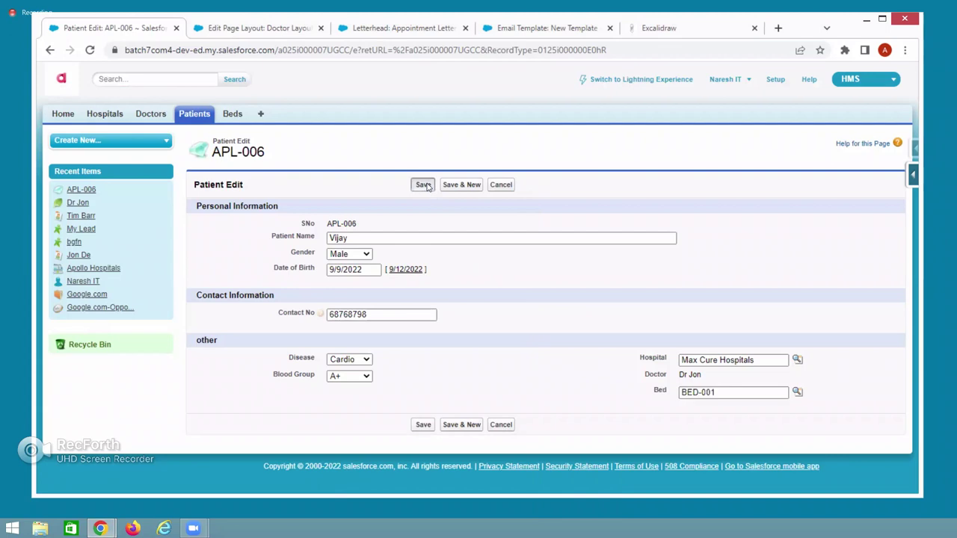
Add the Record Type field above Disease in the other section of APL-006's In-Patient page layout and save the layout
{"action": "scroll", "coordinate": [337, 260], "scroll_direction": "down", "scroll_amount": 2}
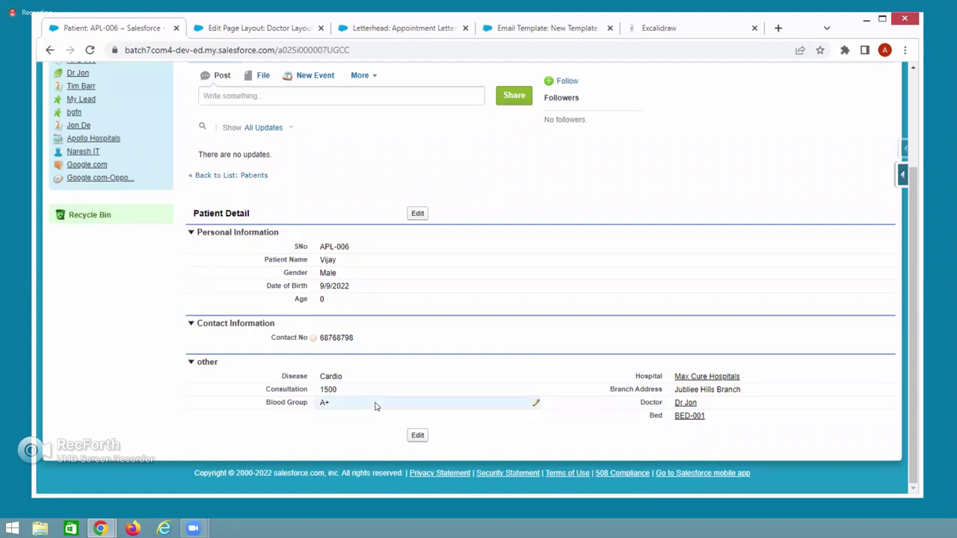
{"action": "scroll", "coordinate": [376, 406], "scroll_direction": "up", "scroll_amount": 2}
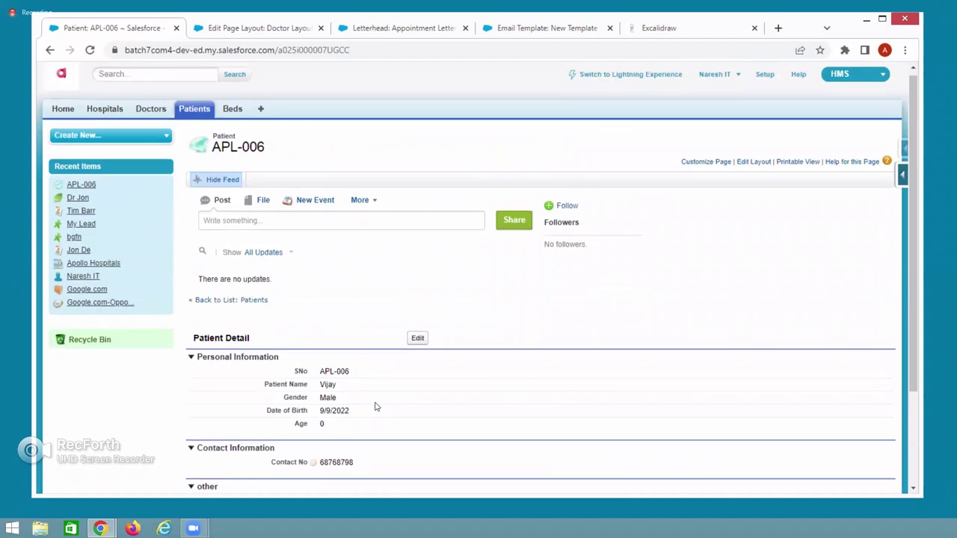
{"action": "left_click", "coordinate": [89, 50]}
{"action": "scroll", "coordinate": [694, 457], "scroll_direction": "down", "scroll_amount": 3}
{"action": "scroll", "coordinate": [760, 258], "scroll_direction": "up", "scroll_amount": 3}
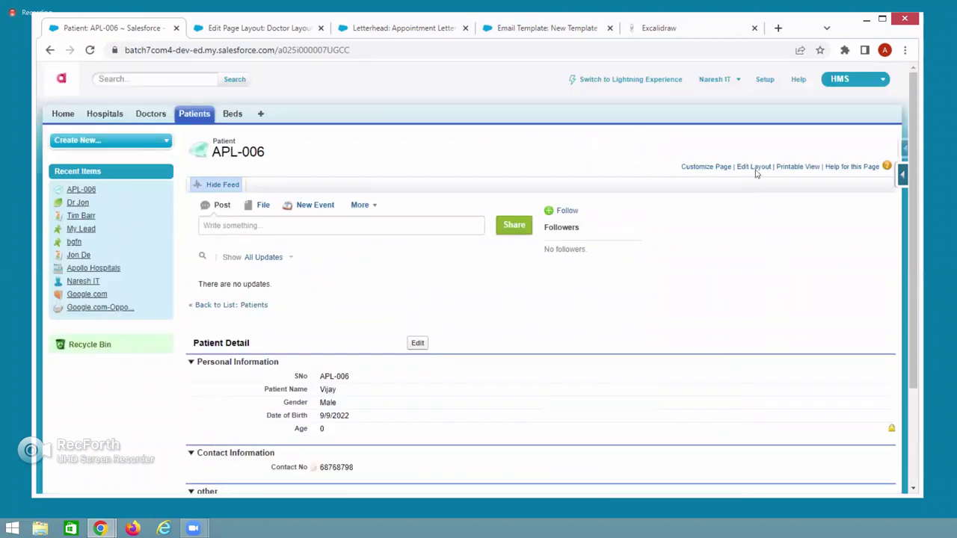
{"action": "left_click", "coordinate": [753, 166]}
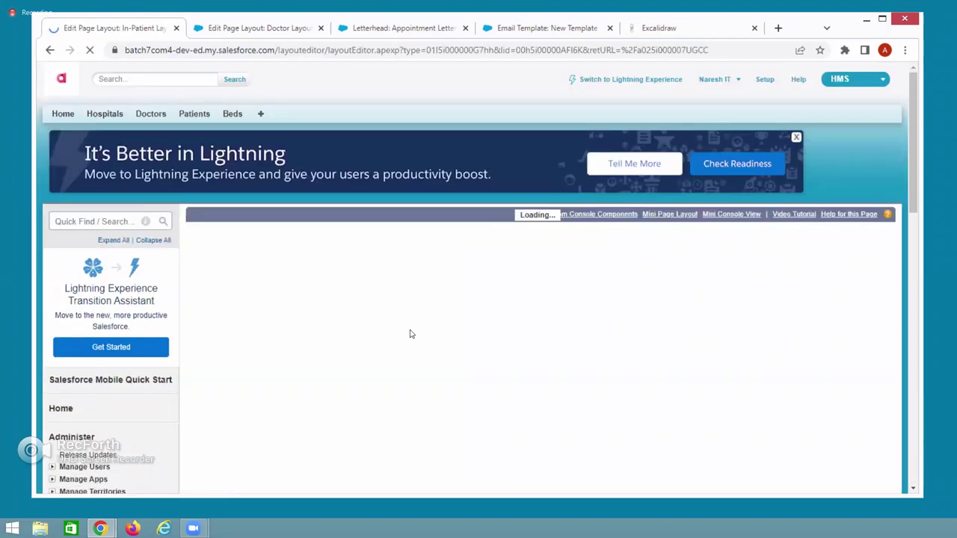
{"action": "scroll", "coordinate": [422, 363], "scroll_direction": "down", "scroll_amount": 3}
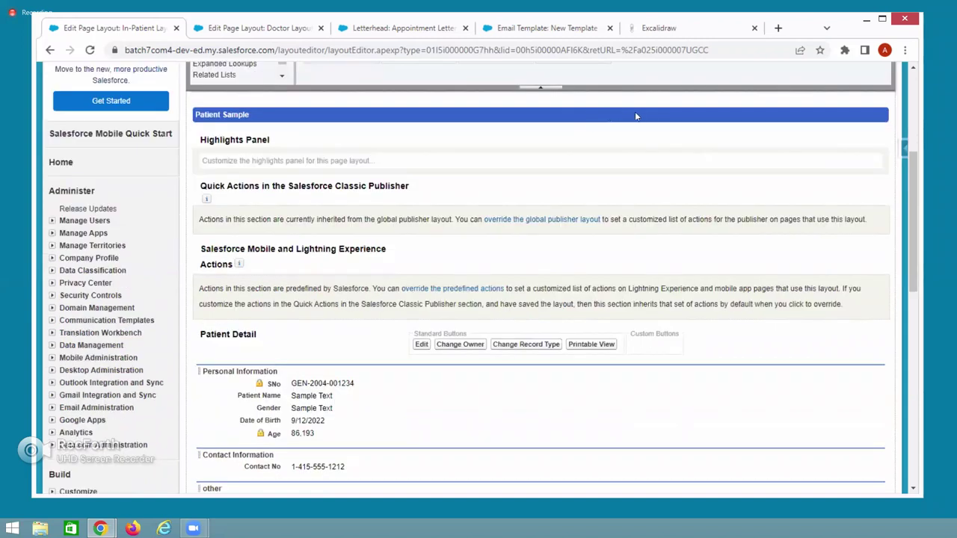
{"action": "left_click_drag", "start_coordinate": [634, 106], "coordinate": [263, 435]}
{"action": "scroll", "coordinate": [301, 339], "scroll_direction": "down", "scroll_amount": 1}
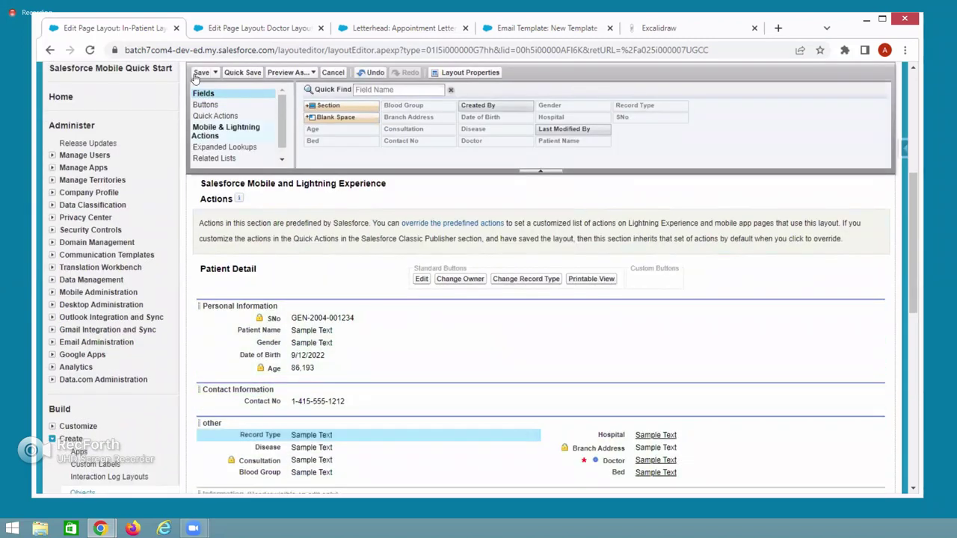
{"action": "key", "text": "ctrl+s"}
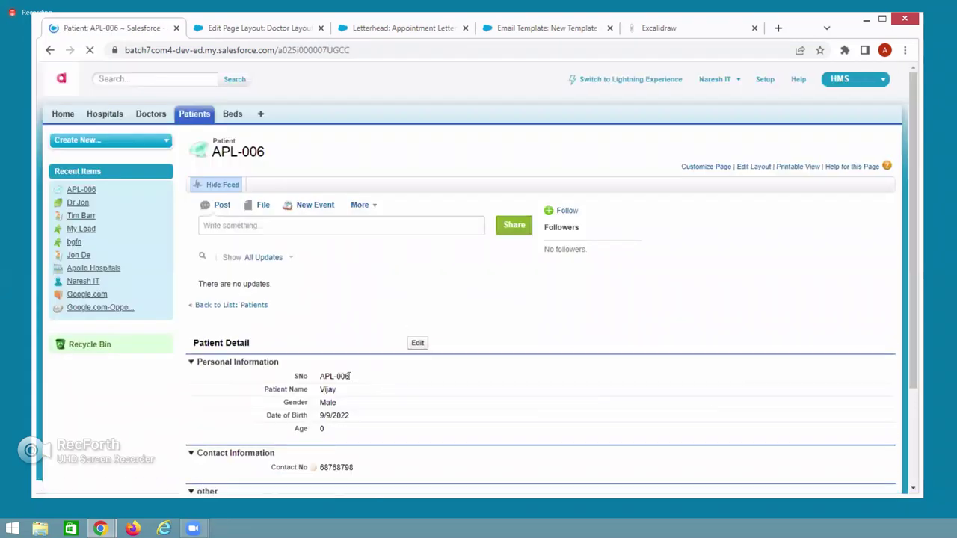
Check the record type of APL-006 on its detail page and in the All patients list, and open the record for editing
{"action": "scroll", "coordinate": [304, 369], "scroll_direction": "down", "scroll_amount": 3}
{"action": "left_click_drag", "start_coordinate": [295, 379], "coordinate": [349, 377]}
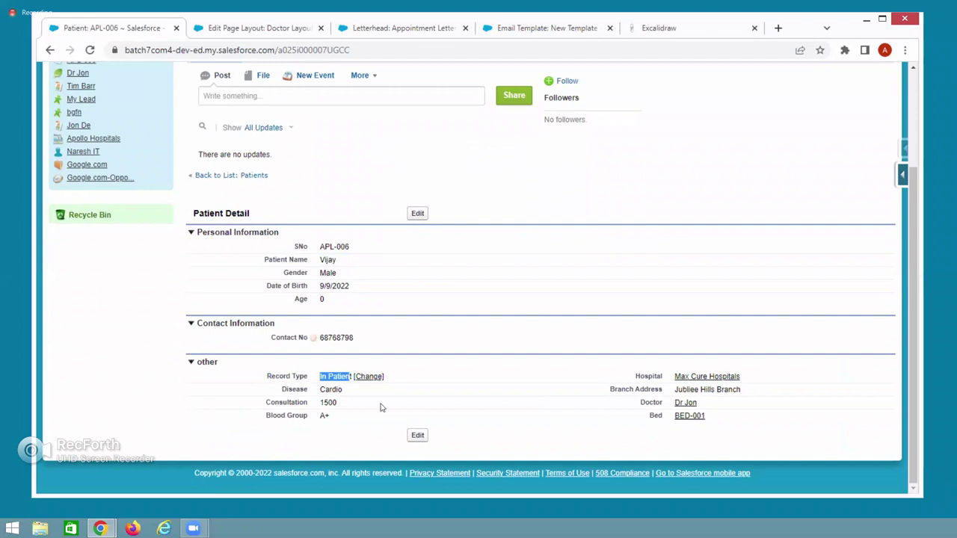
{"action": "scroll", "coordinate": [381, 408], "scroll_direction": "up", "scroll_amount": 3}
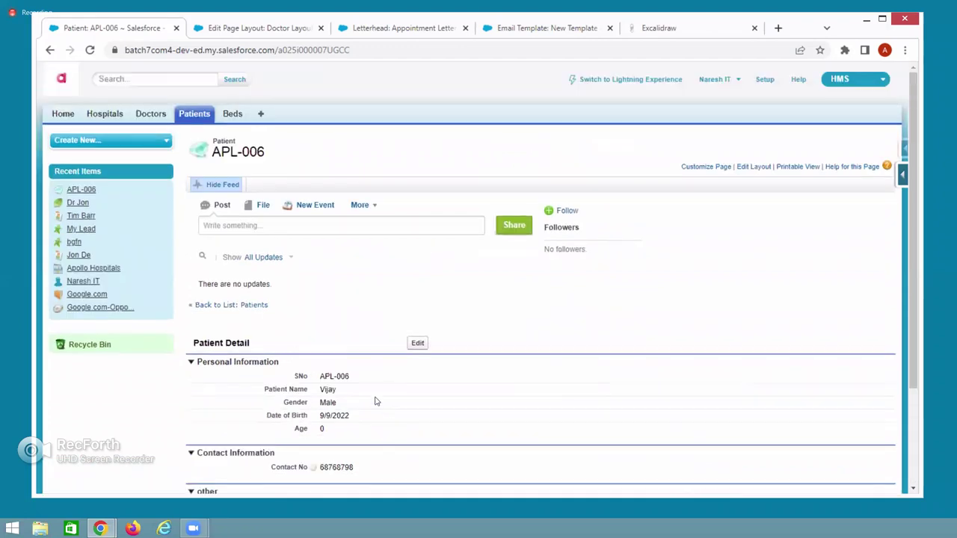
{"action": "left_click", "coordinate": [197, 116]}
{"action": "left_click", "coordinate": [284, 177]}
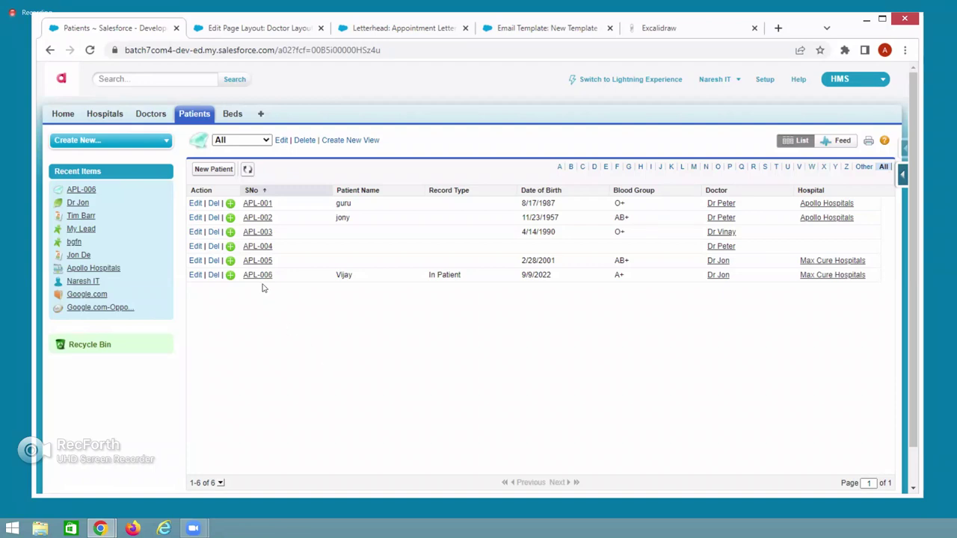
{"action": "left_click", "coordinate": [195, 276]}
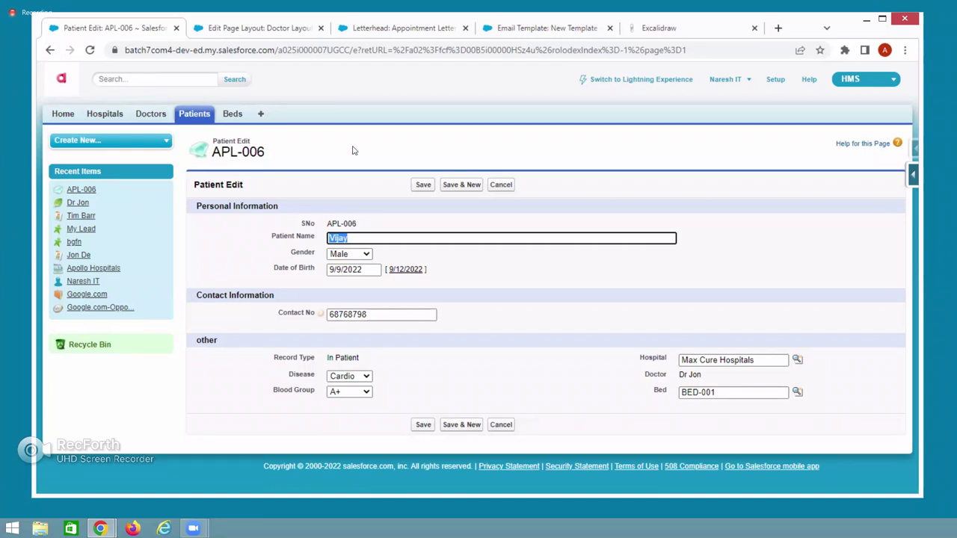
Switch to the Excalidraw tab and add the text "Is Discharged - checkbox" below the lower Contact label
{"action": "left_click", "coordinate": [658, 27]}
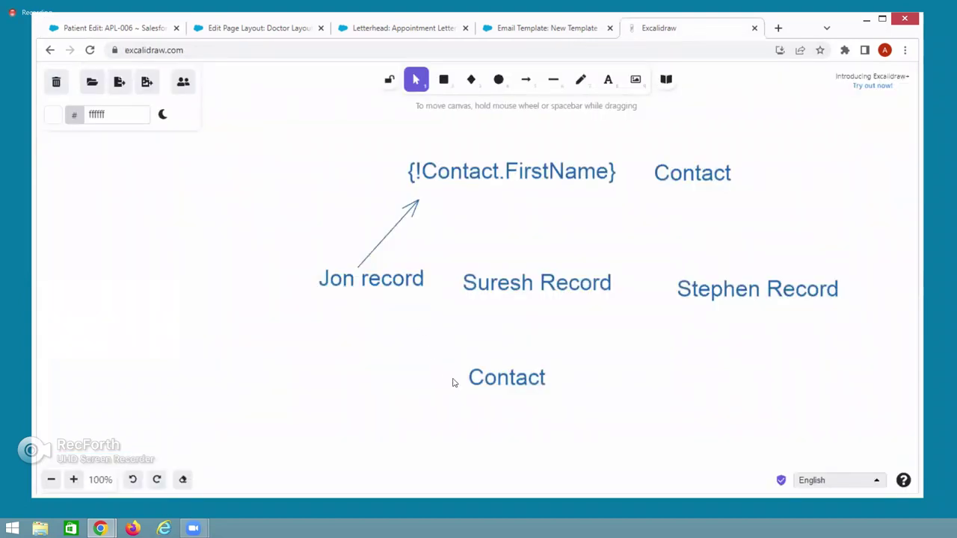
{"action": "scroll", "coordinate": [436, 270], "scroll_direction": "down", "scroll_amount": 3}
{"action": "double_click", "coordinate": [435, 269]}
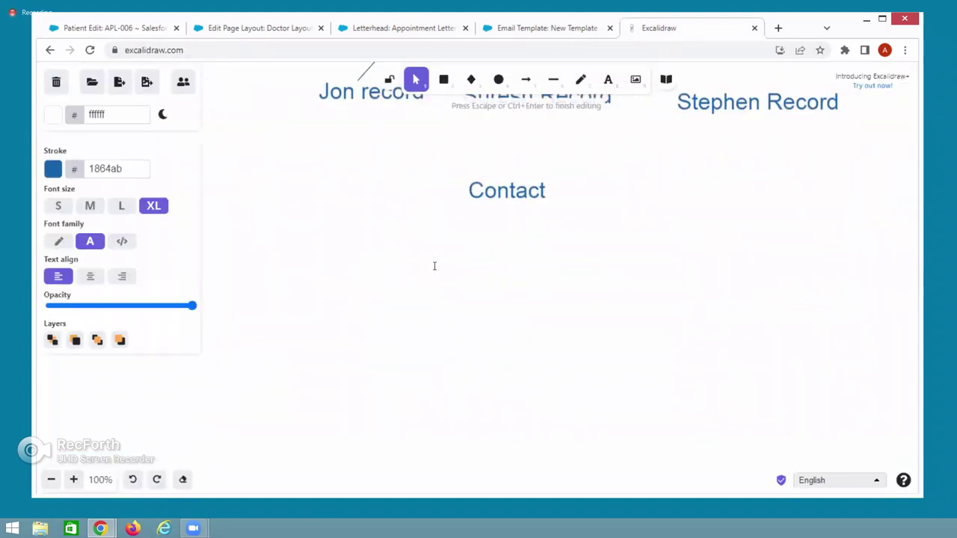
{"action": "type", "text": "Is Dis"}
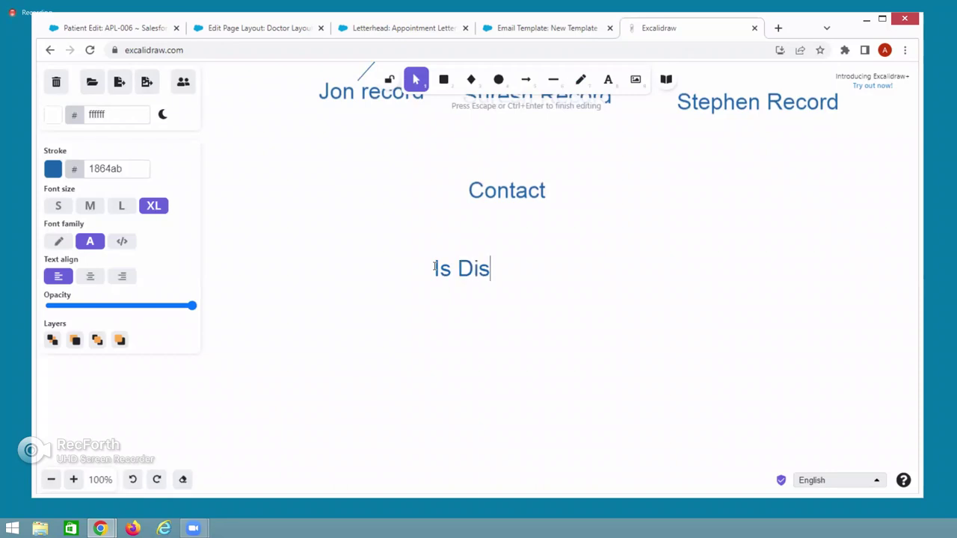
{"action": "type", "text": "charged  "}
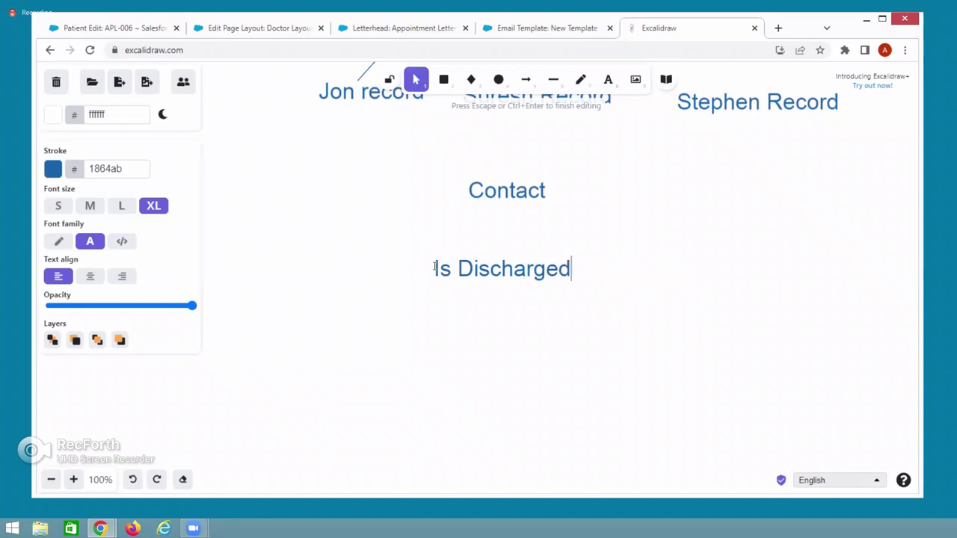
{"action": "type", "text": "- checkbox"}
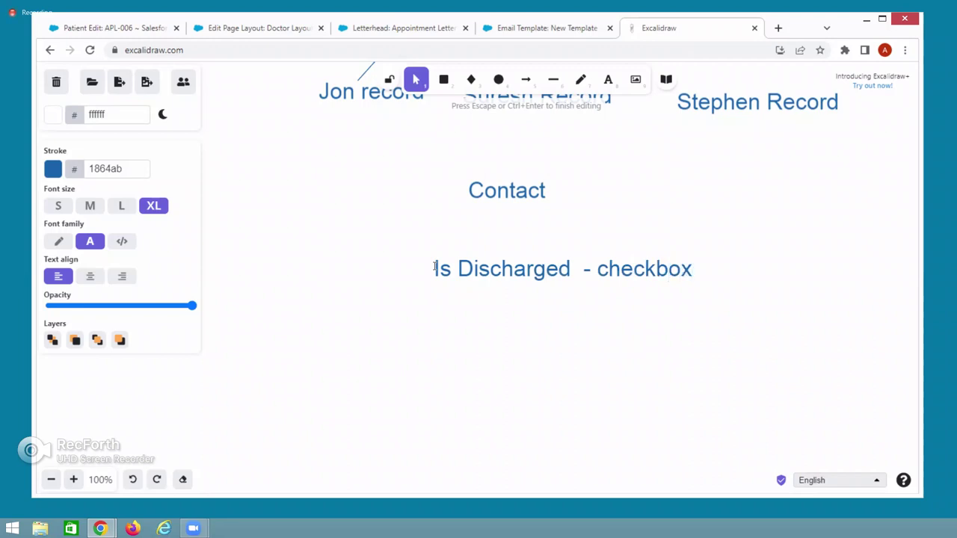
{"action": "key", "text": "Return"}
{"action": "type", "text": "Pic"}
{"action": "key", "text": "BackSpace"}
{"action": "key", "text": "BackSpace"}
{"action": "key", "text": "BackSpace"}
{"action": "left_click_drag", "start_coordinate": [436, 268], "coordinate": [577, 269]}
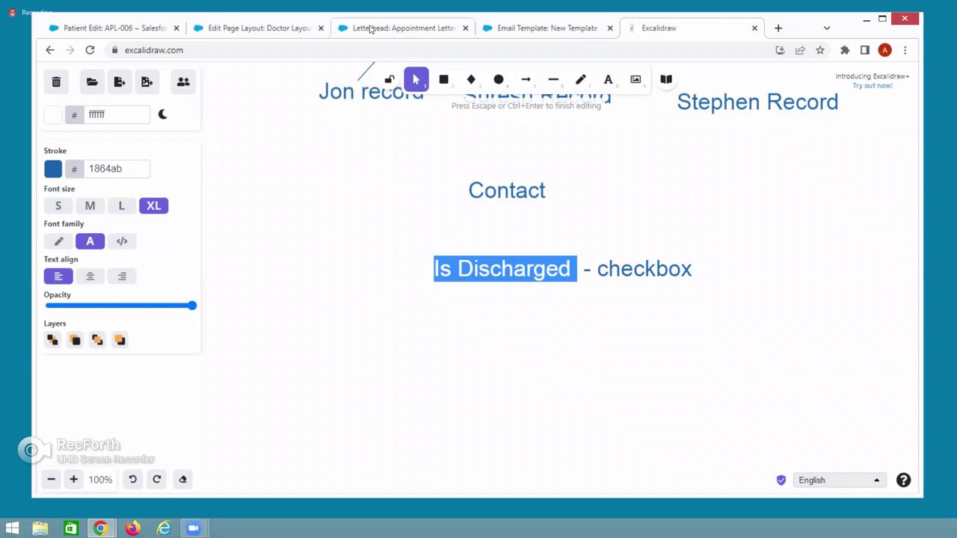
Switch back to the Salesforce patient tab, open the Patient object's field definitions and start a new custom field
{"action": "left_click", "coordinate": [234, 29]}
{"action": "left_click", "coordinate": [142, 29]}
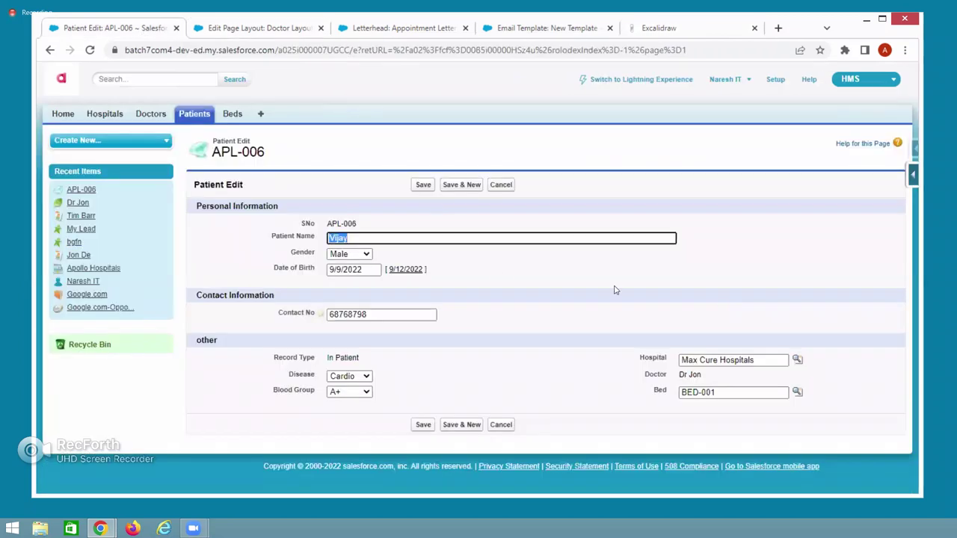
{"action": "left_click", "coordinate": [196, 116]}
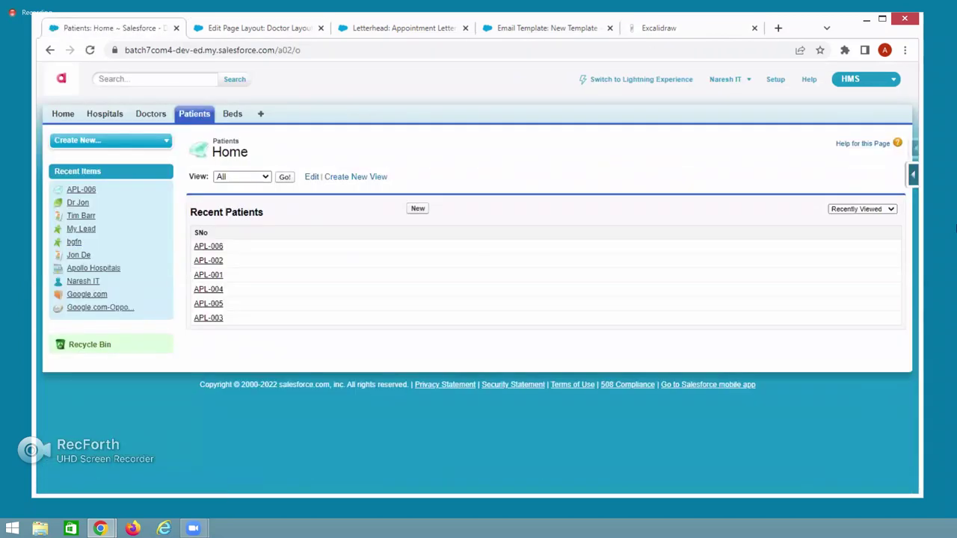
{"action": "left_click", "coordinate": [913, 175]}
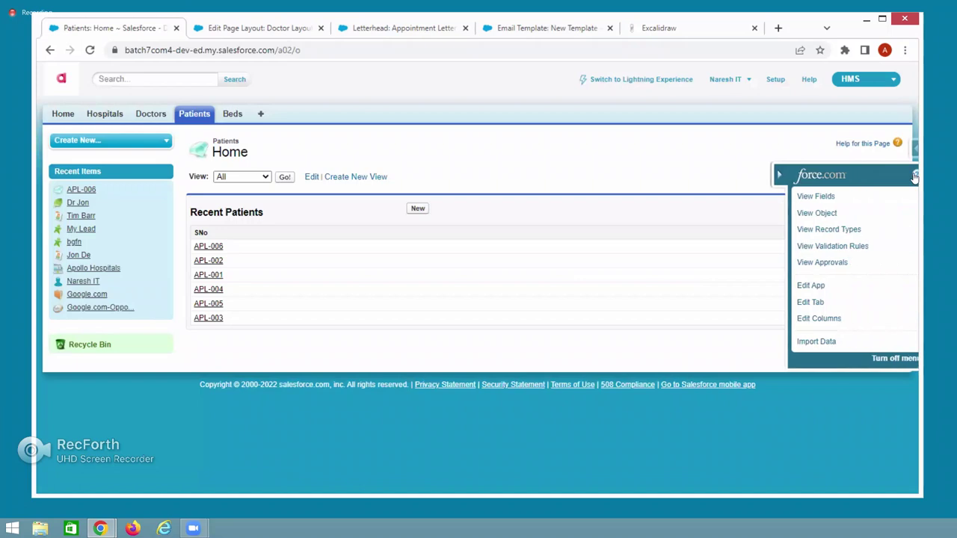
{"action": "left_click", "coordinate": [816, 197]}
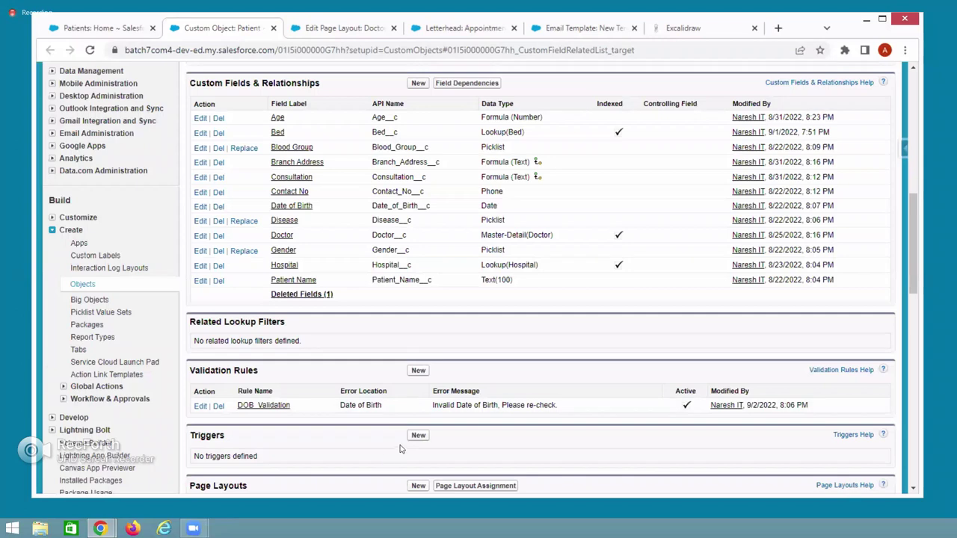
{"action": "scroll", "coordinate": [402, 441], "scroll_direction": "up", "scroll_amount": 3}
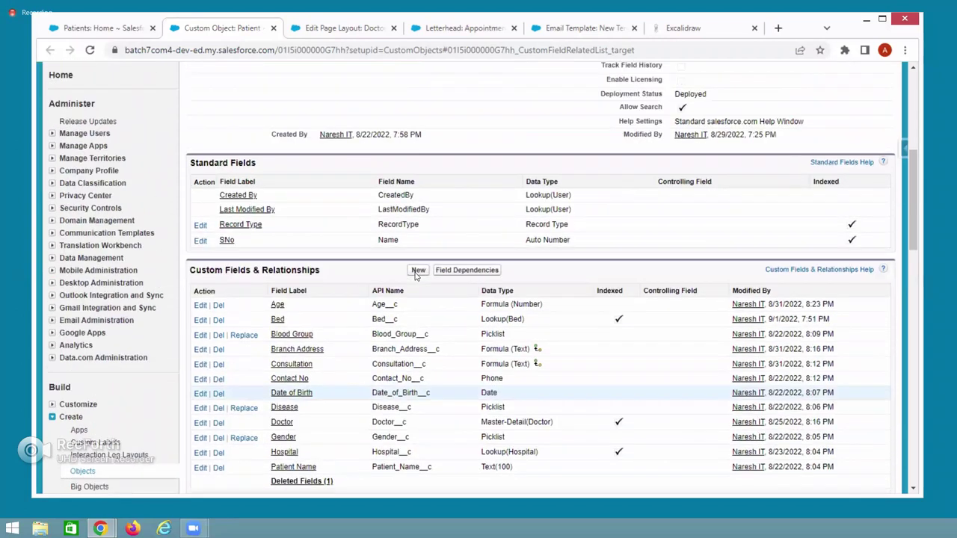
{"action": "left_click", "coordinate": [418, 270]}
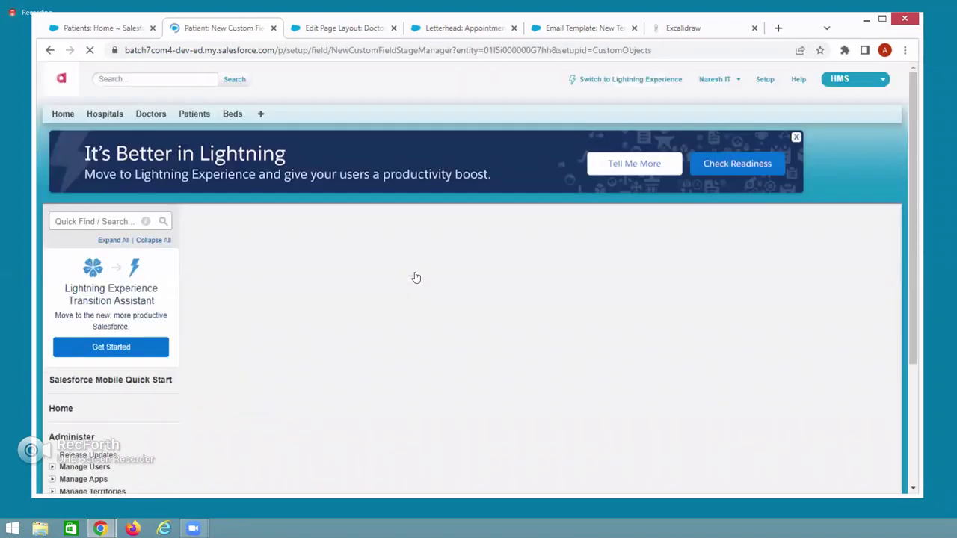
Choose Checkbox as the data type of the new Patient field and continue to its details
{"action": "scroll", "coordinate": [249, 337], "scroll_direction": "down", "scroll_amount": 1}
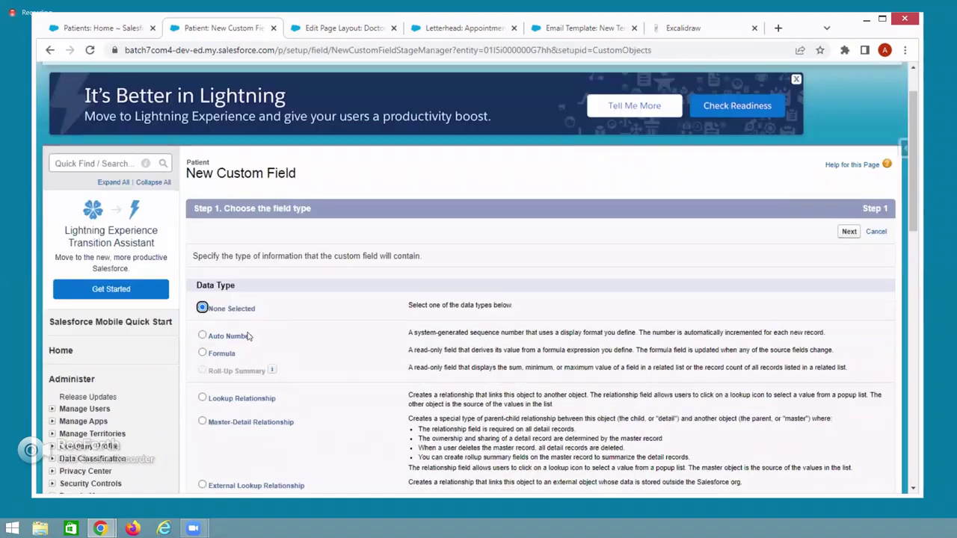
{"action": "scroll", "coordinate": [249, 336], "scroll_direction": "down", "scroll_amount": 2}
{"action": "scroll", "coordinate": [721, 384], "scroll_direction": "down", "scroll_amount": 1}
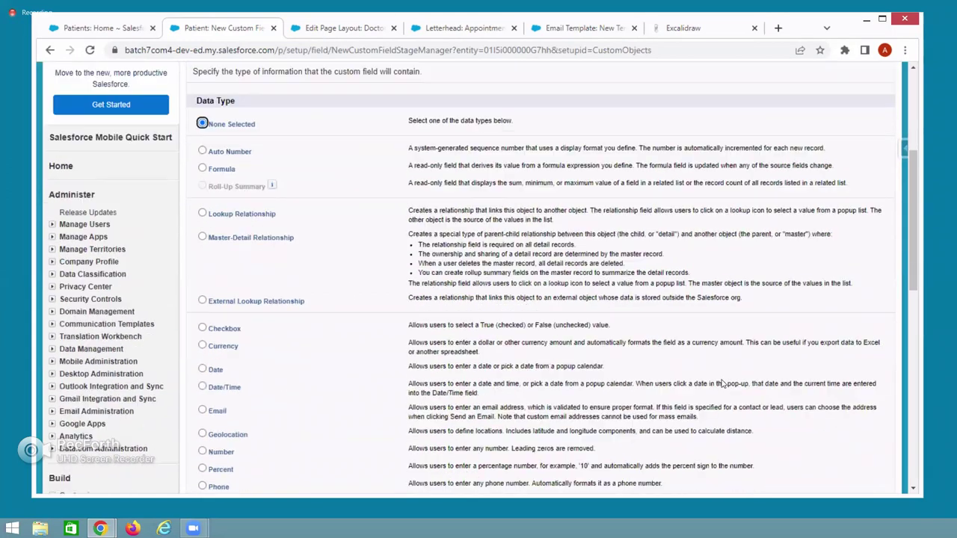
{"action": "scroll", "coordinate": [722, 384], "scroll_direction": "down", "scroll_amount": 1}
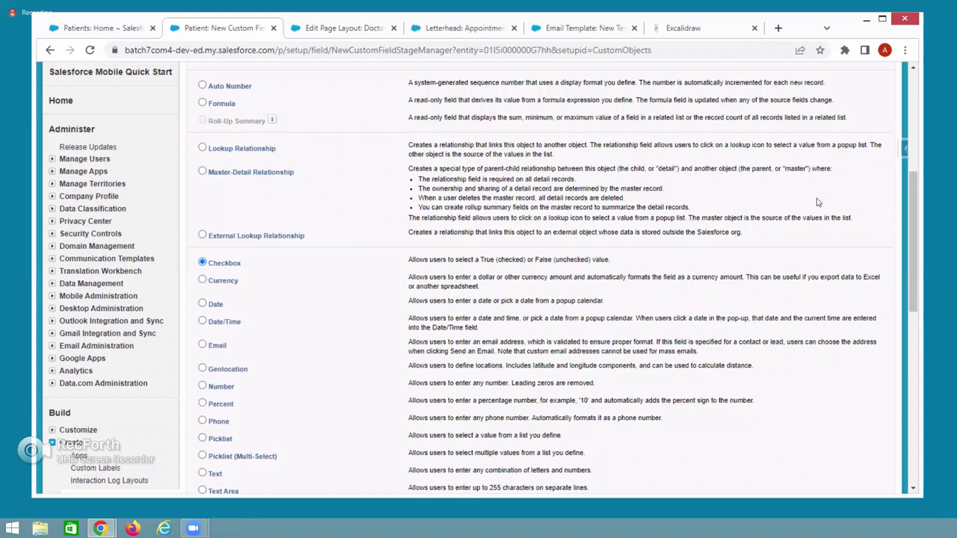
{"action": "scroll", "coordinate": [835, 158], "scroll_direction": "up", "scroll_amount": 3}
{"action": "left_click", "coordinate": [849, 165]}
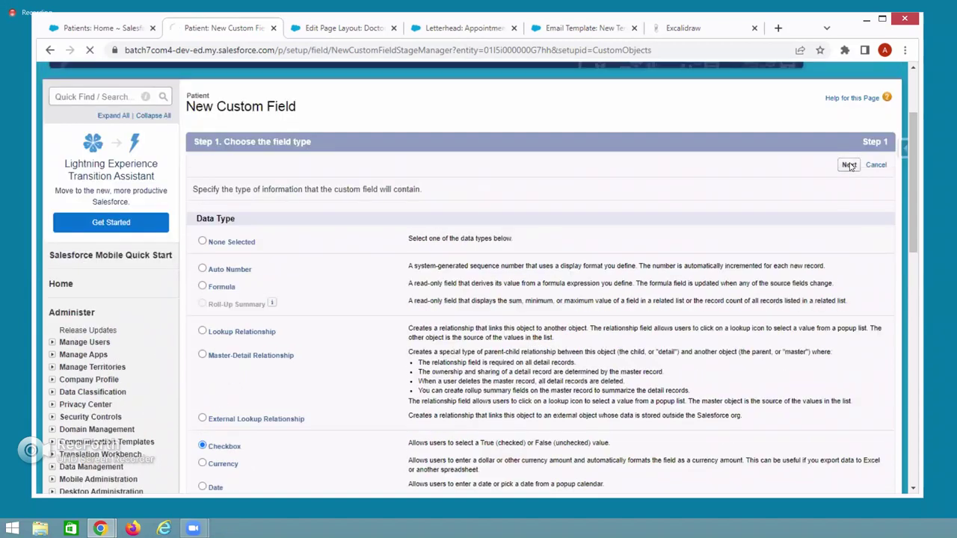
Label the field "Is Discharged?", keep the default field-level security and both page layouts, and save it
{"action": "left_click", "coordinate": [375, 316]}
{"action": "type", "text": "Is D"}
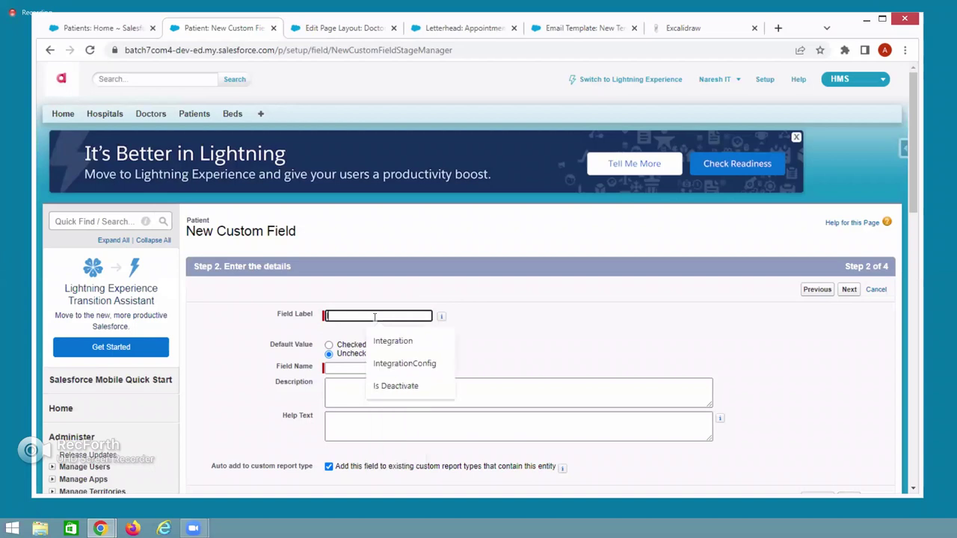
{"action": "type", "text": "ischar"}
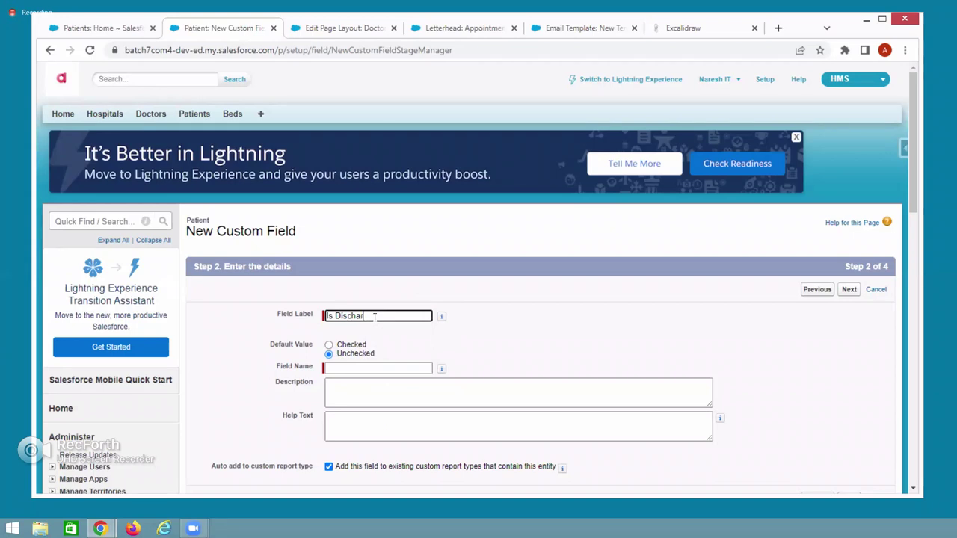
{"action": "type", "text": "ged?"}
{"action": "key", "text": "Tab"}
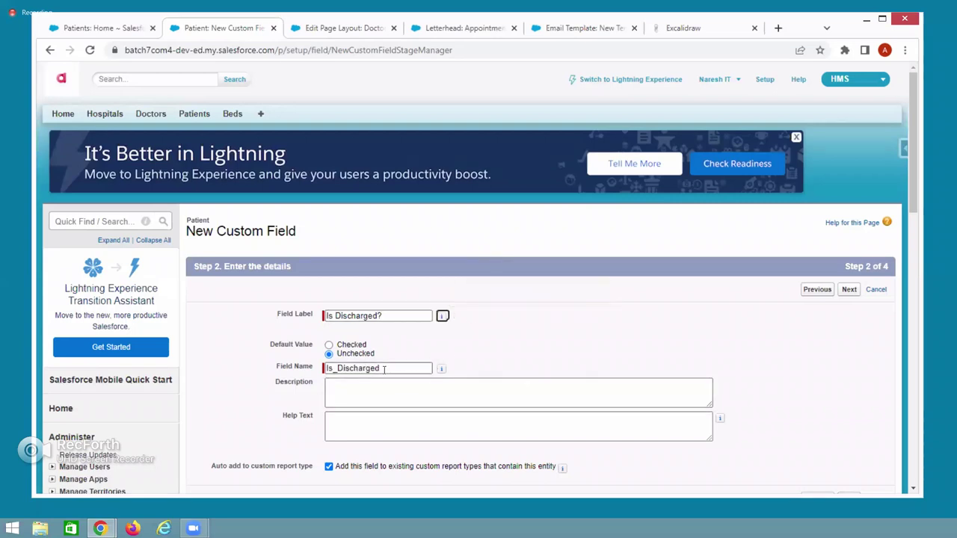
{"action": "left_click", "coordinate": [849, 290]}
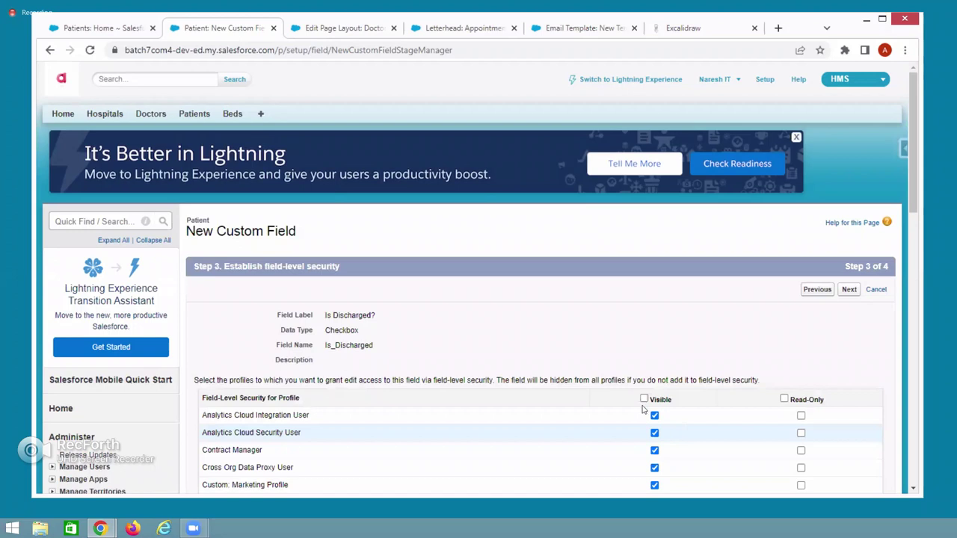
{"action": "left_click", "coordinate": [846, 293]}
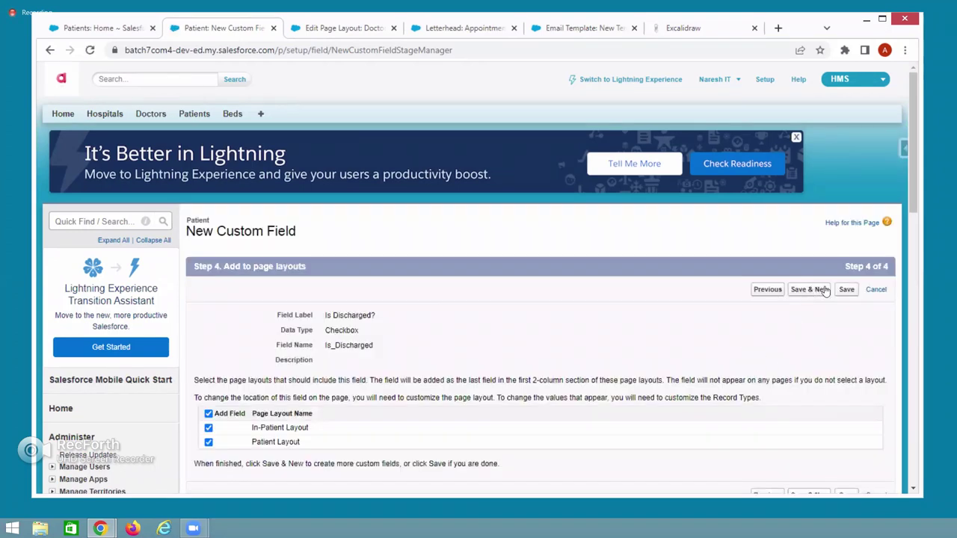
{"action": "left_click", "coordinate": [846, 290]}
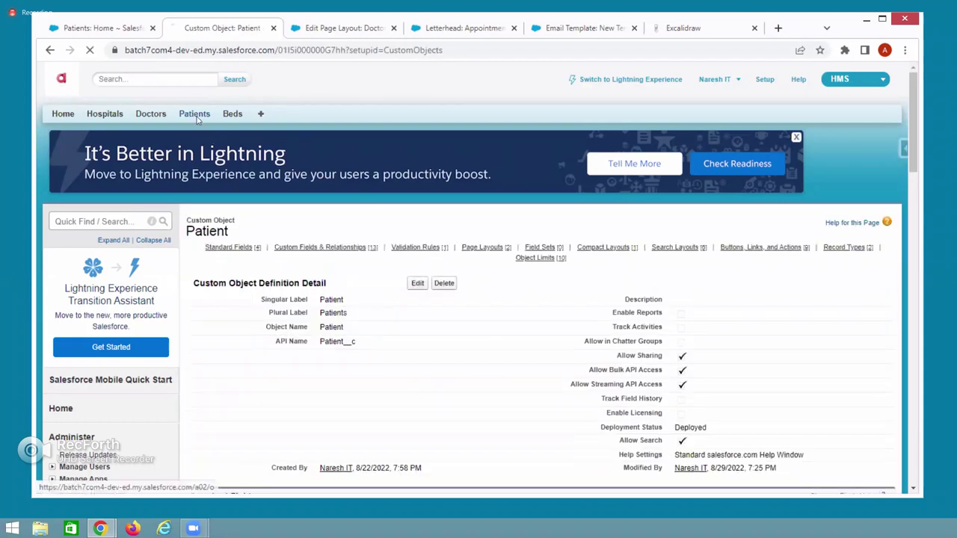
Open patient APL-006 for editing from the All patients list
{"action": "left_click", "coordinate": [197, 119]}
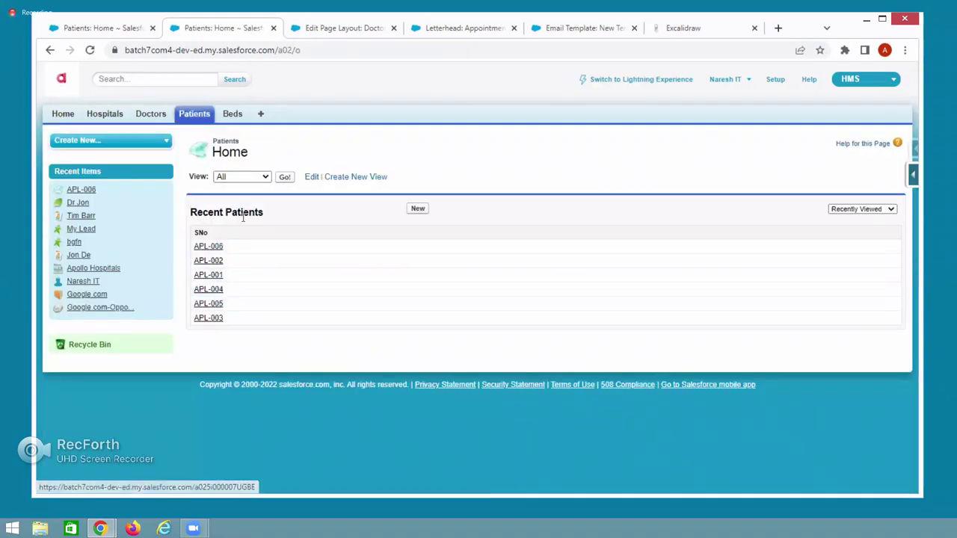
{"action": "left_click", "coordinate": [284, 177]}
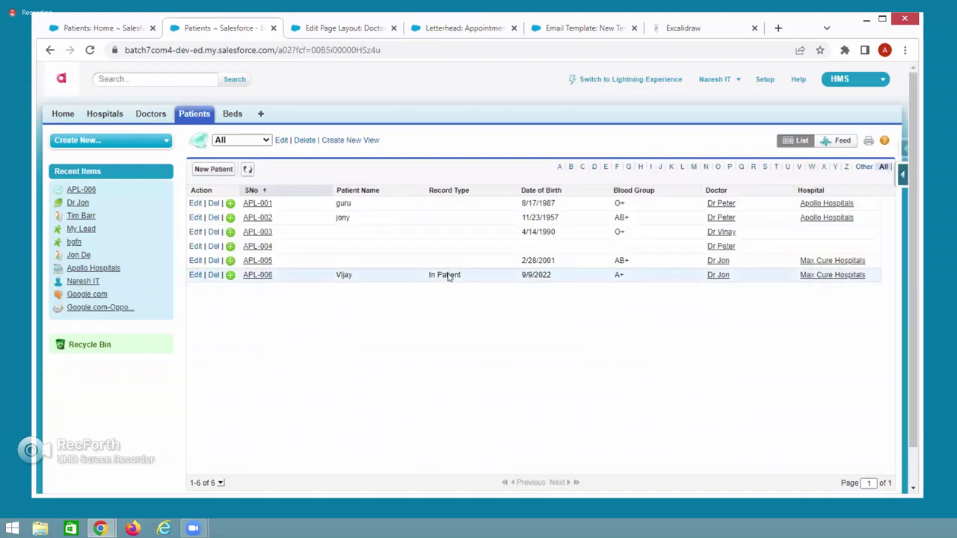
{"action": "left_click", "coordinate": [194, 276]}
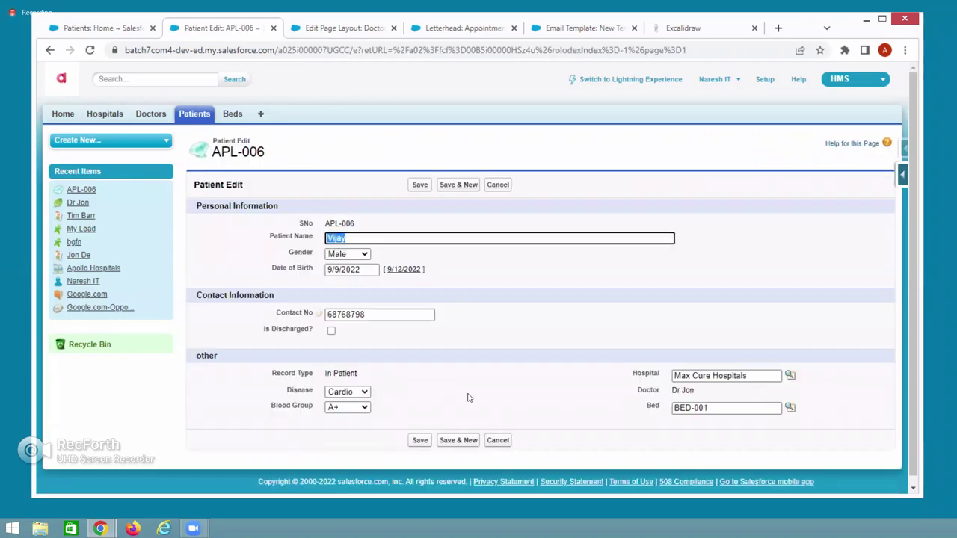
Try toggling the Is Discharged? checkbox and clearing the Bed value on APL-006 without saving
{"action": "left_click", "coordinate": [331, 331]}
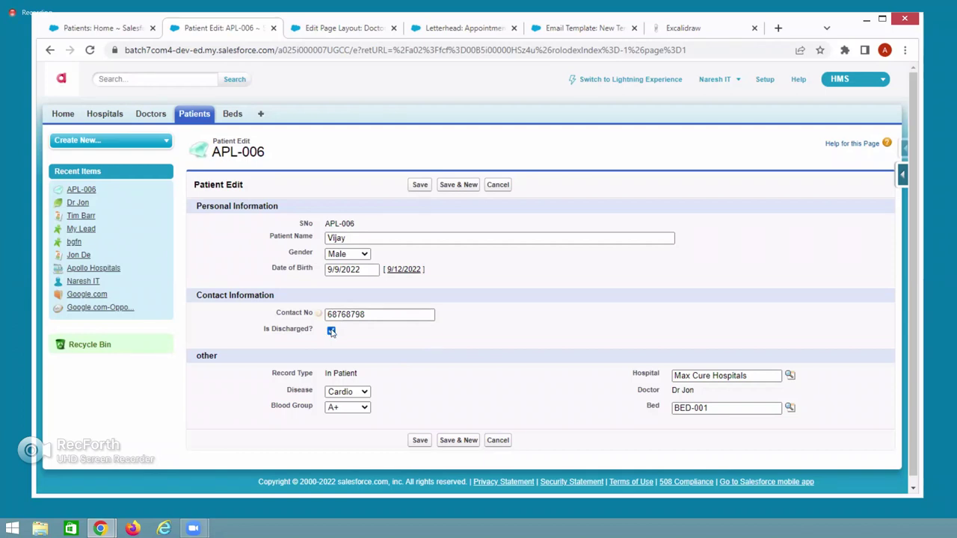
{"action": "left_click_drag", "start_coordinate": [709, 407], "coordinate": [661, 410]}
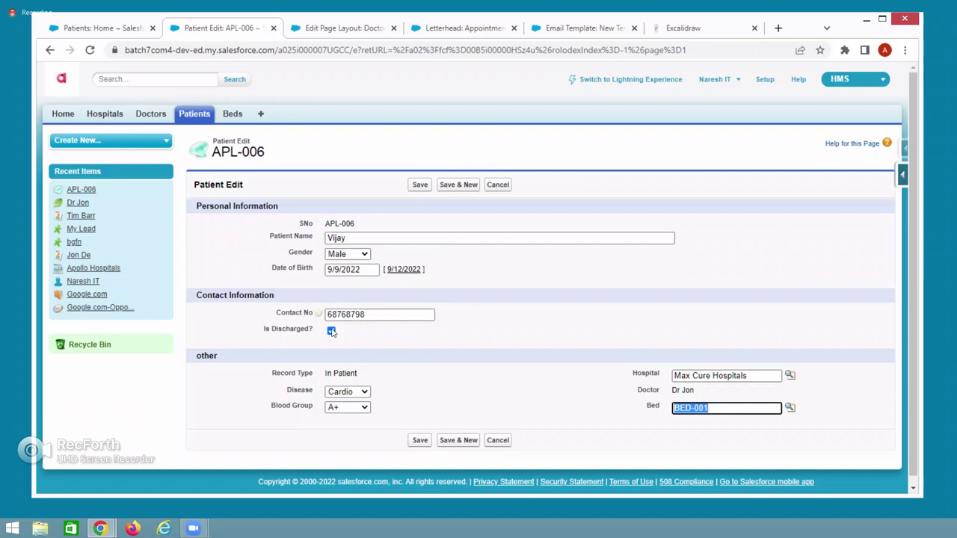
{"action": "left_click", "coordinate": [331, 330]}
{"action": "left_click", "coordinate": [331, 331]}
{"action": "left_click_drag", "start_coordinate": [715, 412], "coordinate": [638, 419]}
{"action": "key", "text": "BackSpace"}
{"action": "left_click", "coordinate": [789, 407]}
{"action": "left_click", "coordinate": [331, 332]}
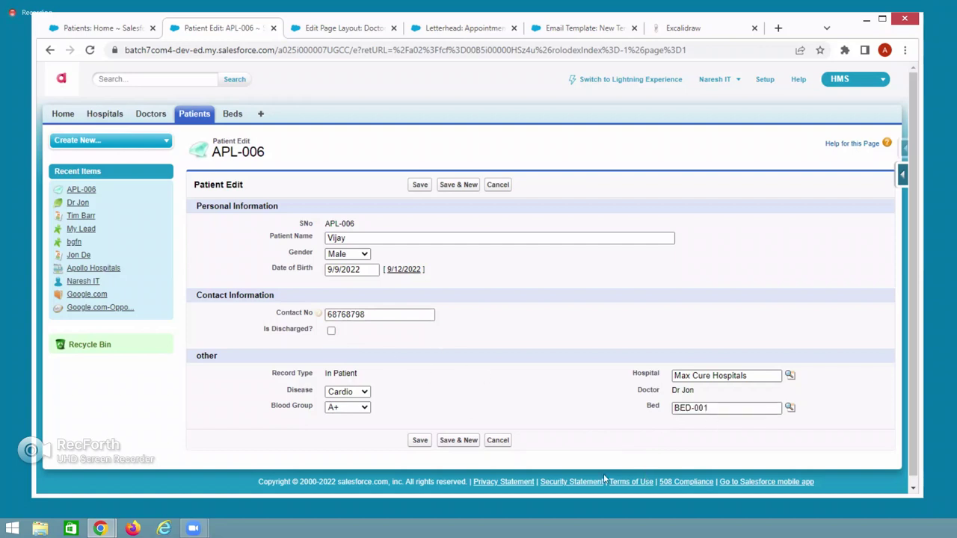
{"action": "left_click", "coordinate": [331, 332]}
Switch to the Excalidraw tab and add the text "Automate the Business Process" below the Is Discharged note
{"action": "left_click", "coordinate": [680, 30]}
{"action": "double_click", "coordinate": [386, 327]}
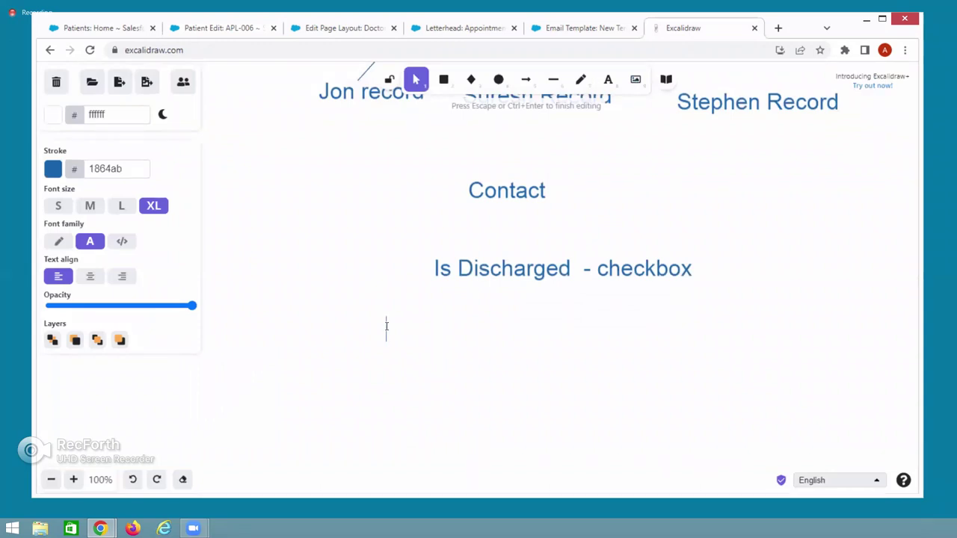
{"action": "type", "text": "Automate the Bu"}
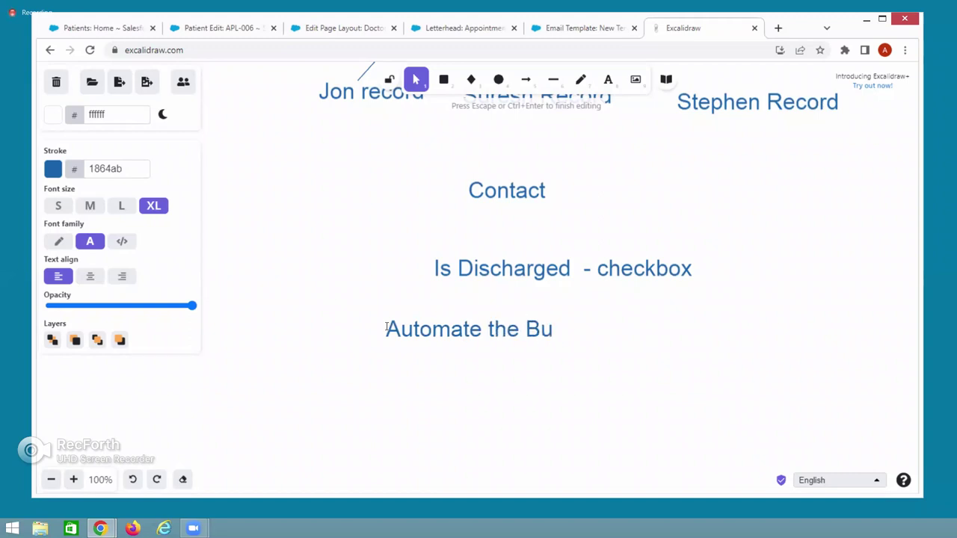
{"action": "type", "text": "sines"}
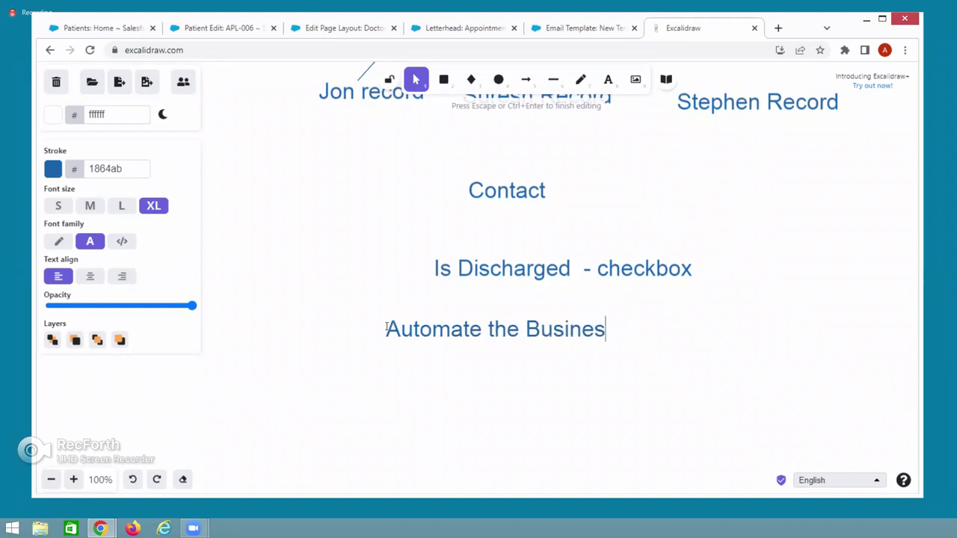
{"action": "type", "text": "s Proc"}
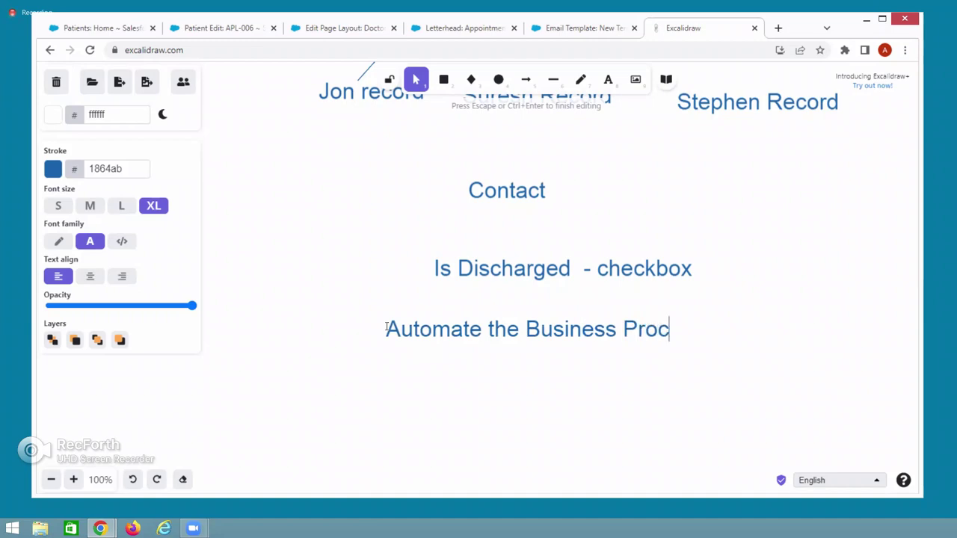
{"action": "type", "text": "ess"}
List "1. Update field", "2. Creating the Task" and "3. Send email" beneath the Automate the Business Process heading
{"action": "key", "text": "Return"}
{"action": "type", "text": "1. Updat"}
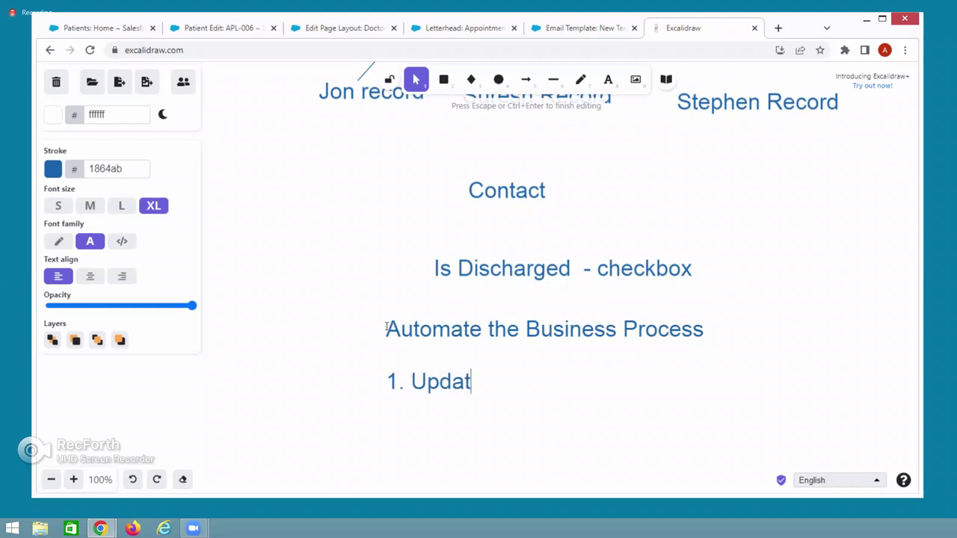
{"action": "type", "text": "e field"}
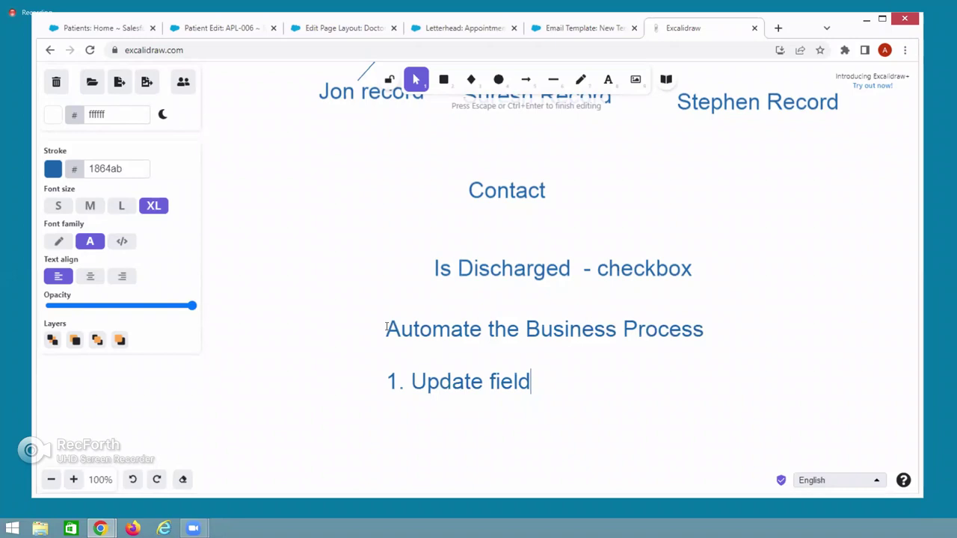
{"action": "key", "text": "Return"}
{"action": "type", "text": "2."}
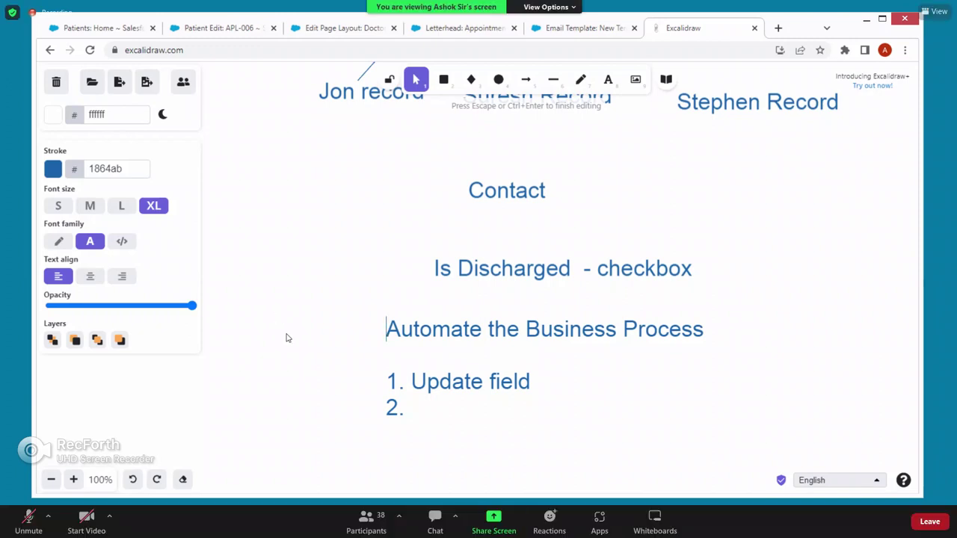
{"action": "key", "text": "Escape"}
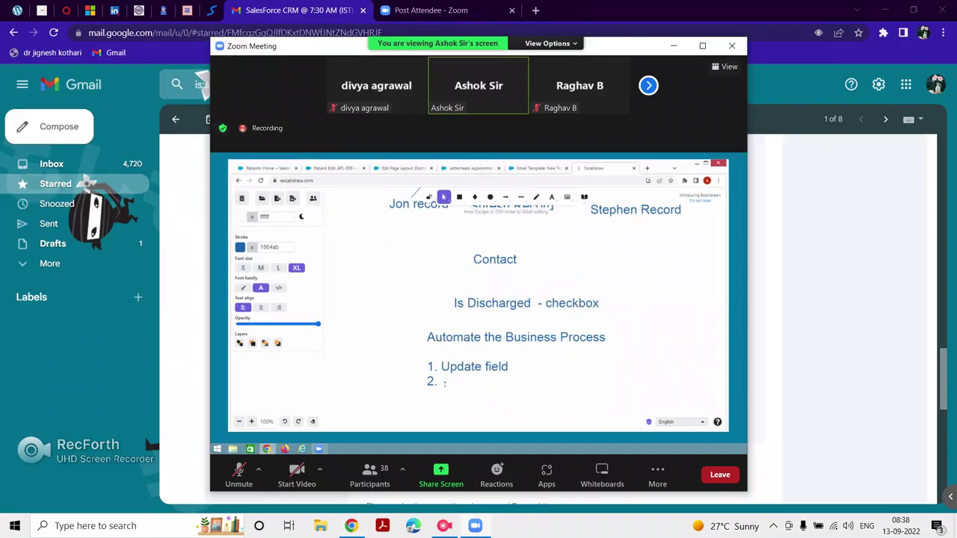
{"action": "key", "text": "alt+f"}
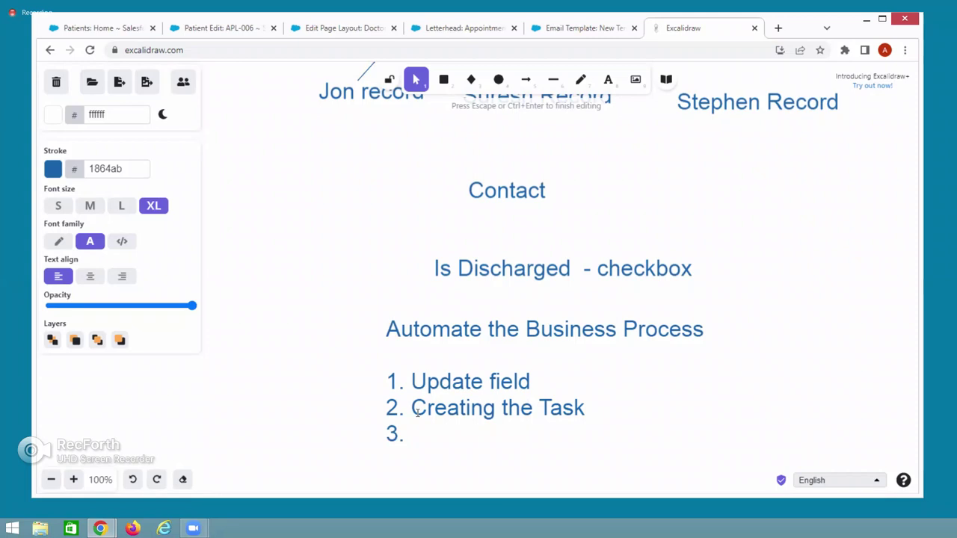
{"action": "type", "text": "Send email"}
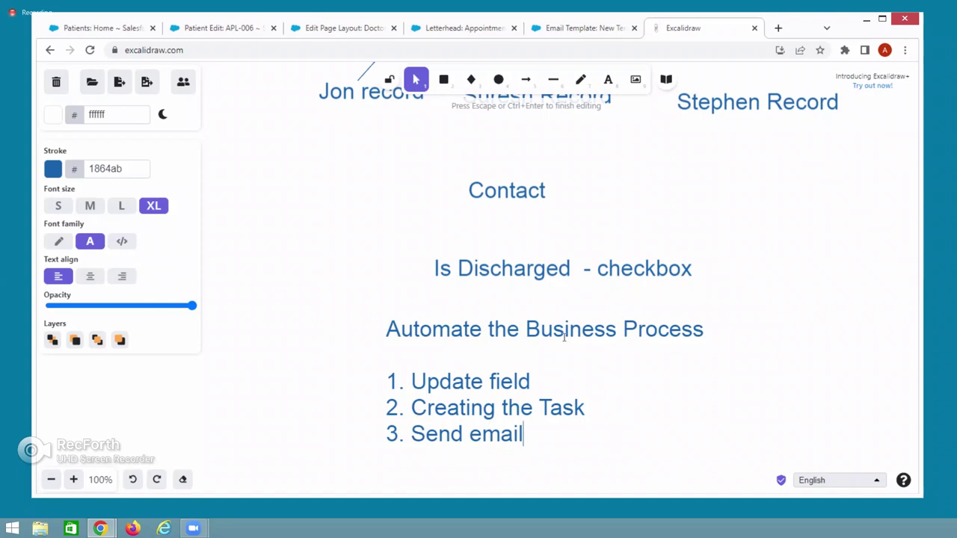
Add the text "Workflows" above the Contact label on the Excalidraw canvas
{"action": "triple_click", "coordinate": [480, 268]}
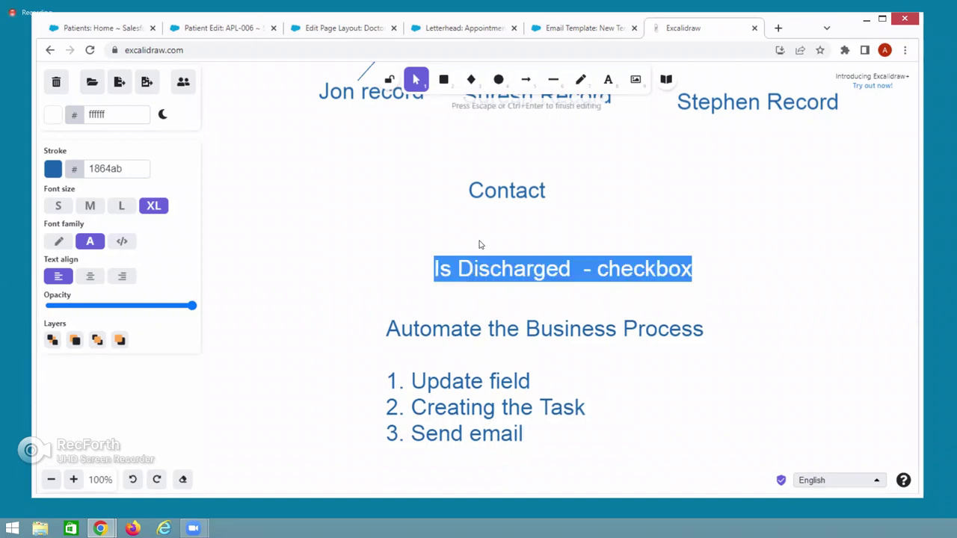
{"action": "double_click", "coordinate": [475, 158]}
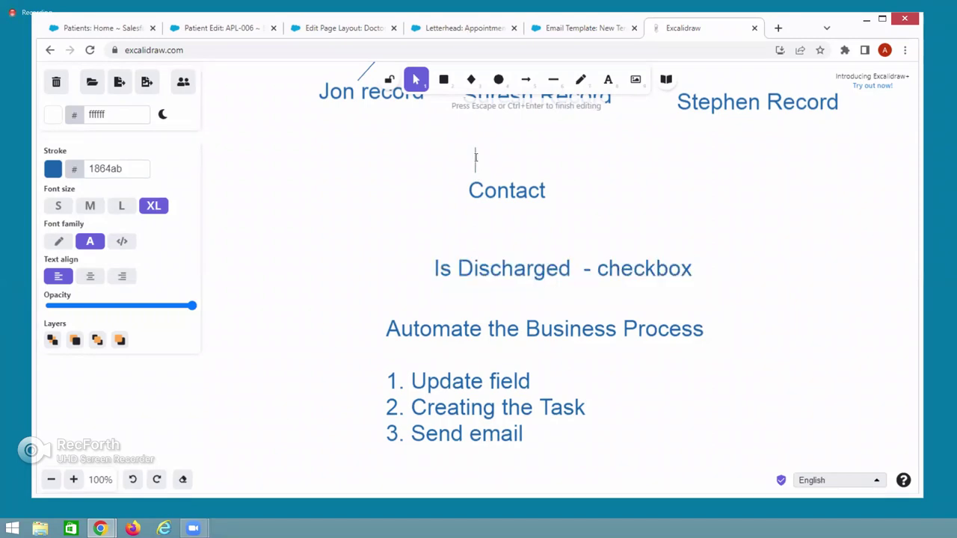
{"action": "type", "text": "Wor"}
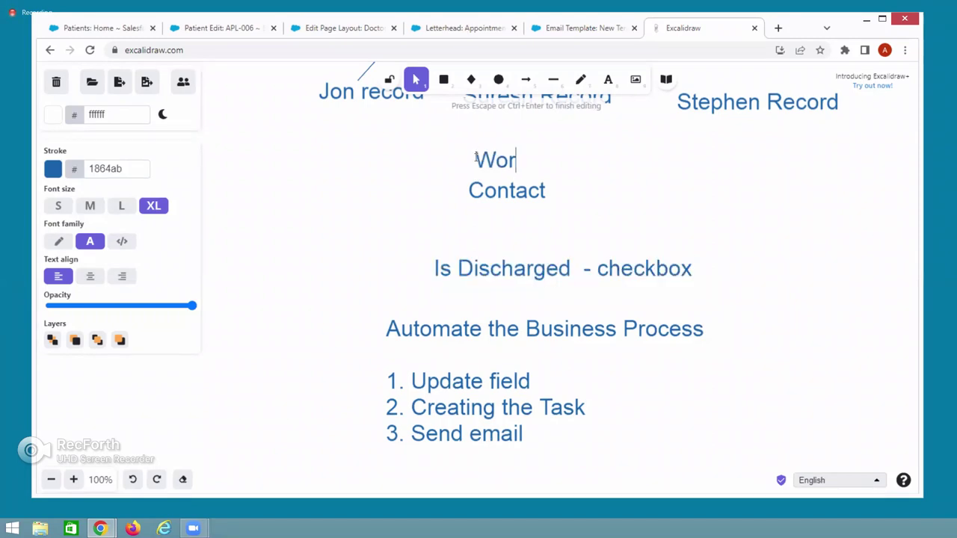
{"action": "type", "text": "kflows"}
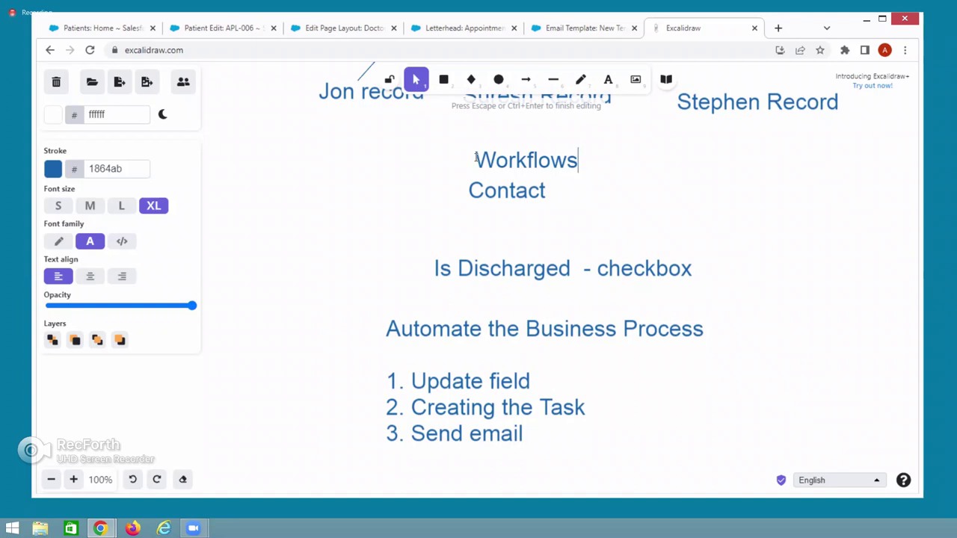
{"action": "left_click", "coordinate": [761, 300]}
Add "4. outbound message (Integration)" beneath the "3. Send email" item
{"action": "scroll", "coordinate": [740, 308], "scroll_direction": "down", "scroll_amount": 2}
{"action": "double_click", "coordinate": [388, 339]}
{"action": "type", "text": "4."}
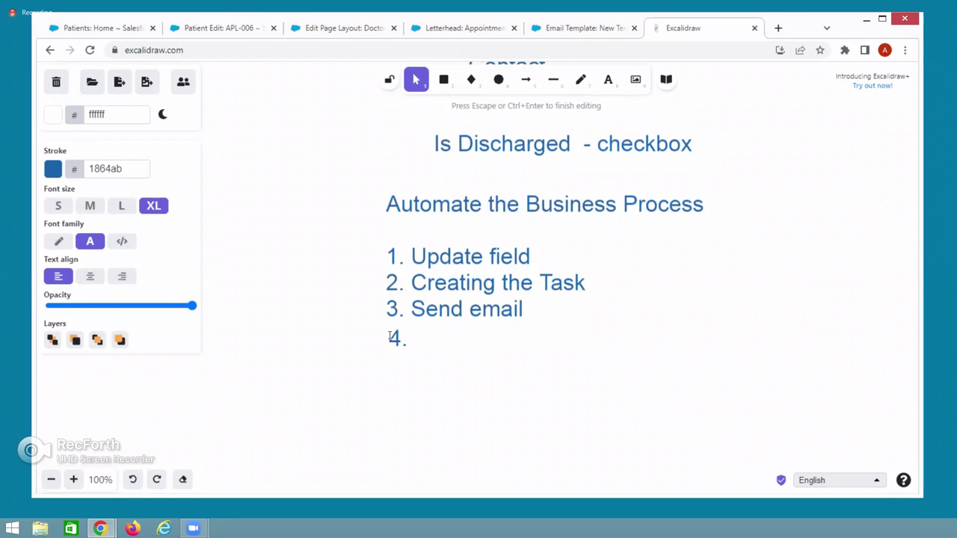
{"action": "type", "text": "outbound message"}
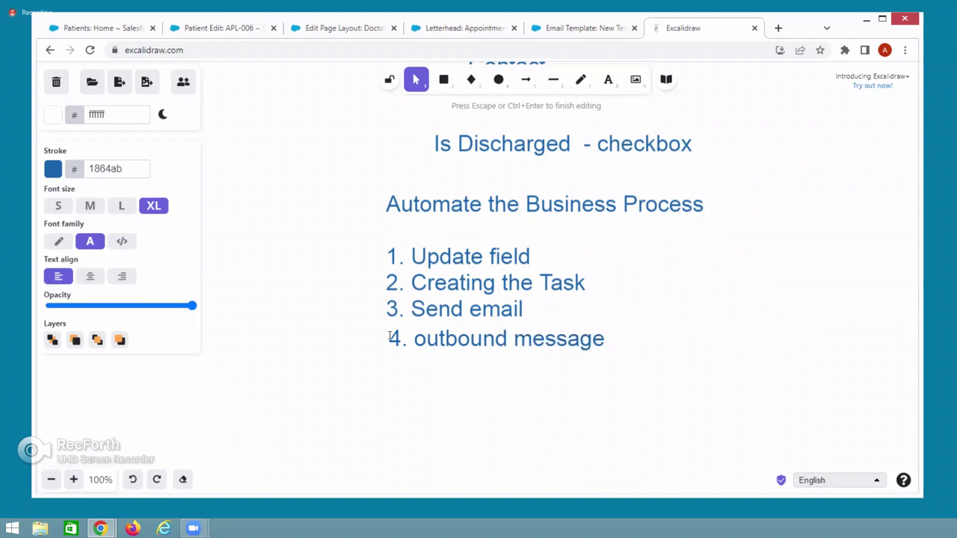
{"action": "type", "text": " ()"}
{"action": "key", "text": "Left"}
{"action": "type", "text": "Integration"}
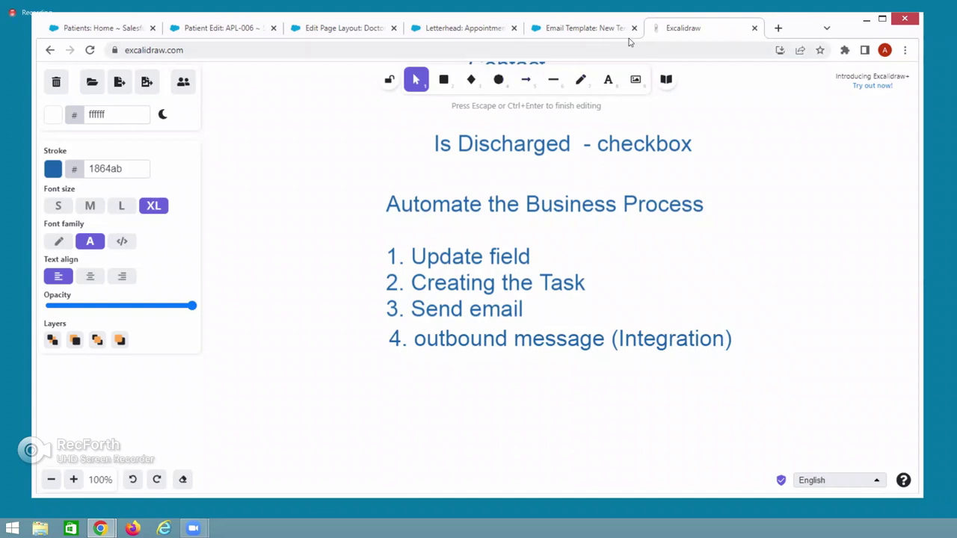
Switch to the Salesforce Patients tab, open APL-006 for editing and select Is Discharged? without saving
{"action": "left_click", "coordinate": [80, 29]}
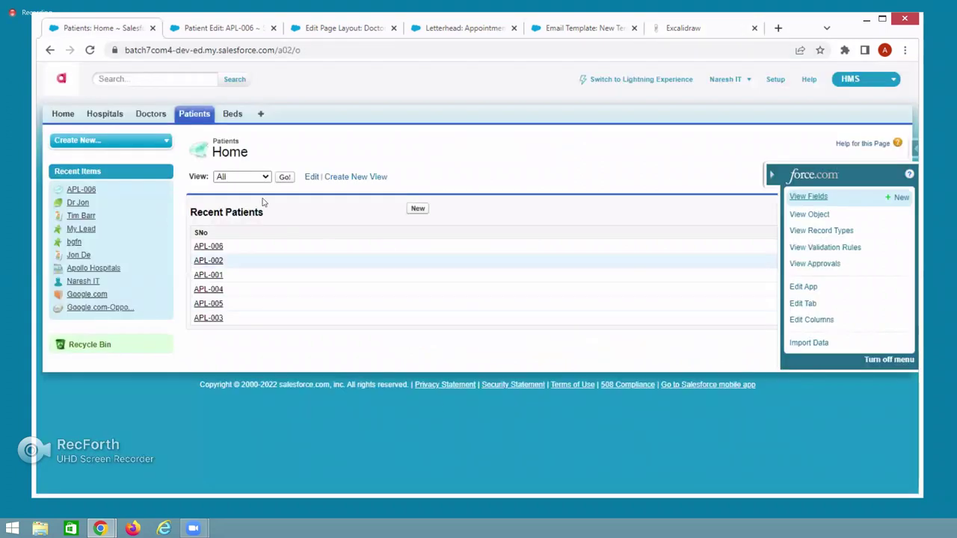
{"action": "left_click", "coordinate": [212, 247]}
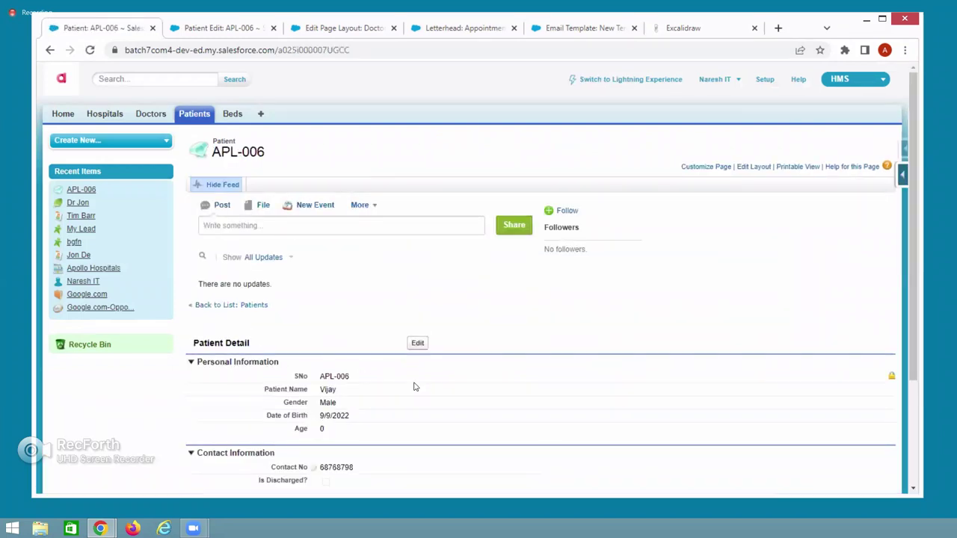
{"action": "left_click", "coordinate": [416, 343]}
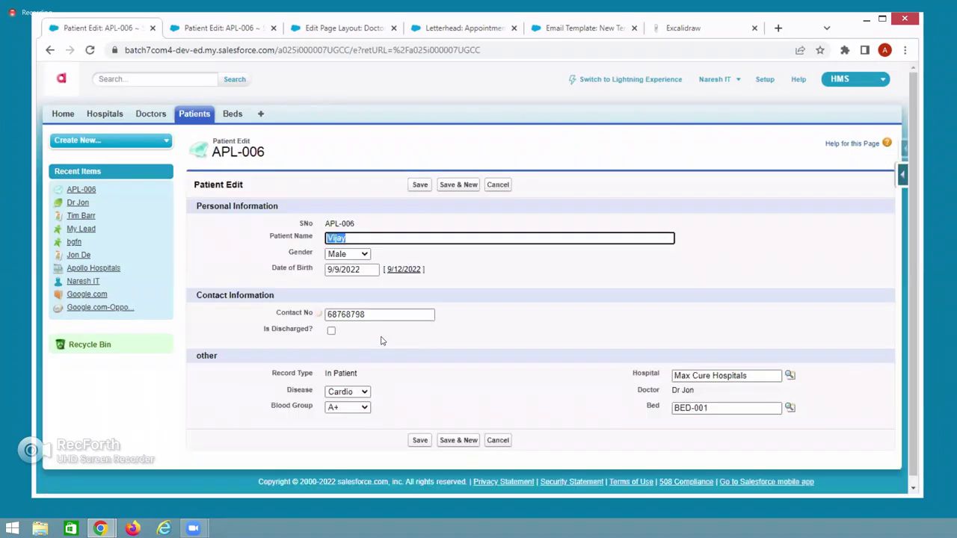
{"action": "left_click", "coordinate": [397, 354]}
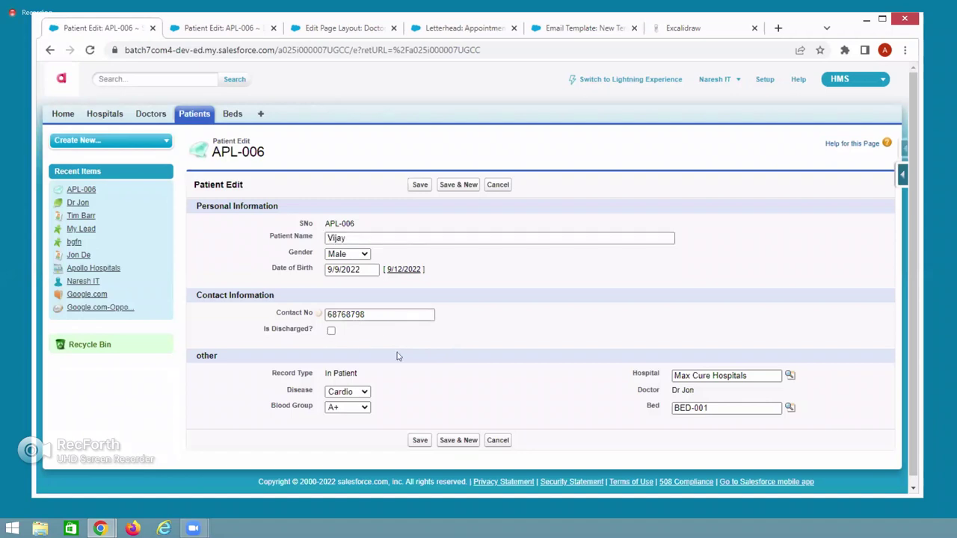
{"action": "left_click", "coordinate": [331, 331]}
Review the Workflows heading and the four automation actions in Excalidraw against the Is Discharged? checkbox on the APL-006 edit form
{"action": "left_click", "coordinate": [677, 27]}
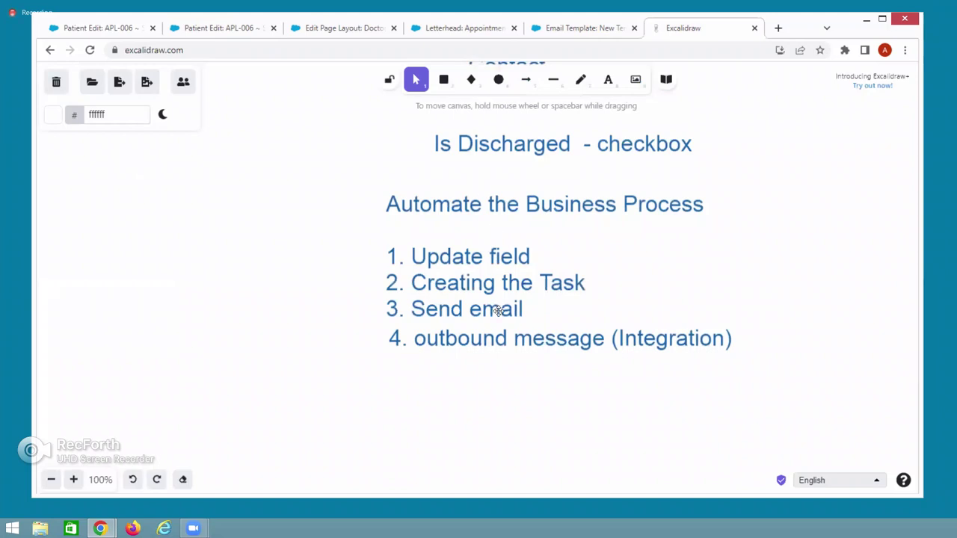
{"action": "scroll", "coordinate": [496, 310], "scroll_direction": "up", "scroll_amount": 2}
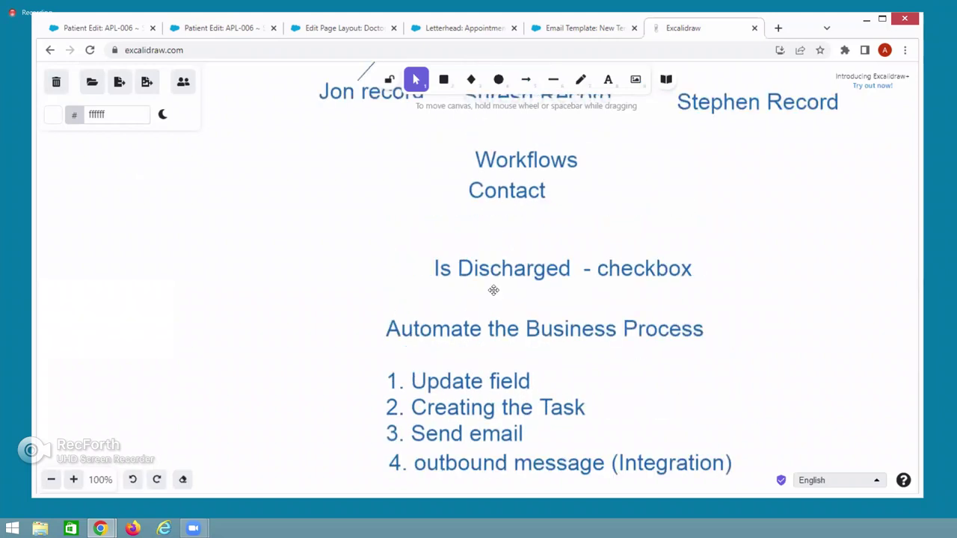
{"action": "left_click", "coordinate": [482, 162]}
{"action": "scroll", "coordinate": [474, 411], "scroll_direction": "down", "scroll_amount": 2}
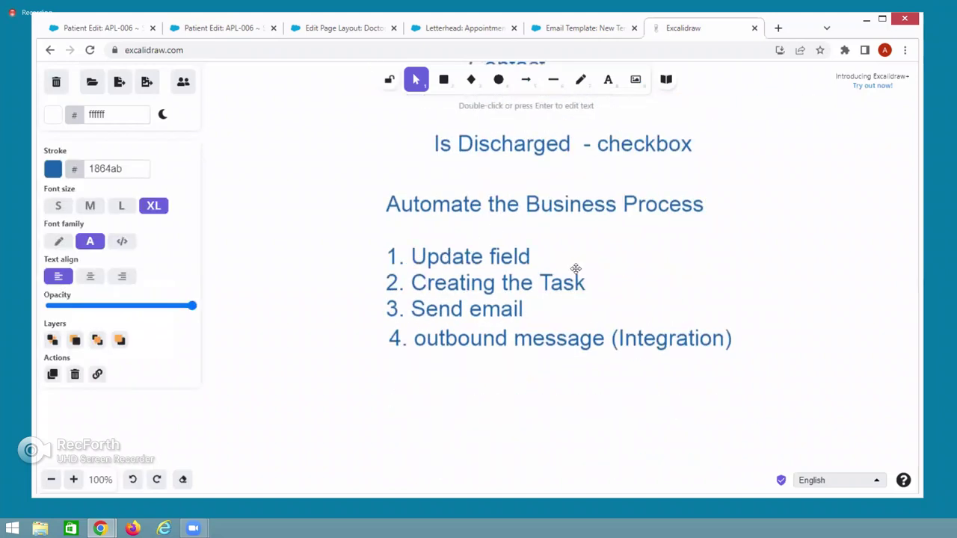
{"action": "left_click", "coordinate": [100, 28]}
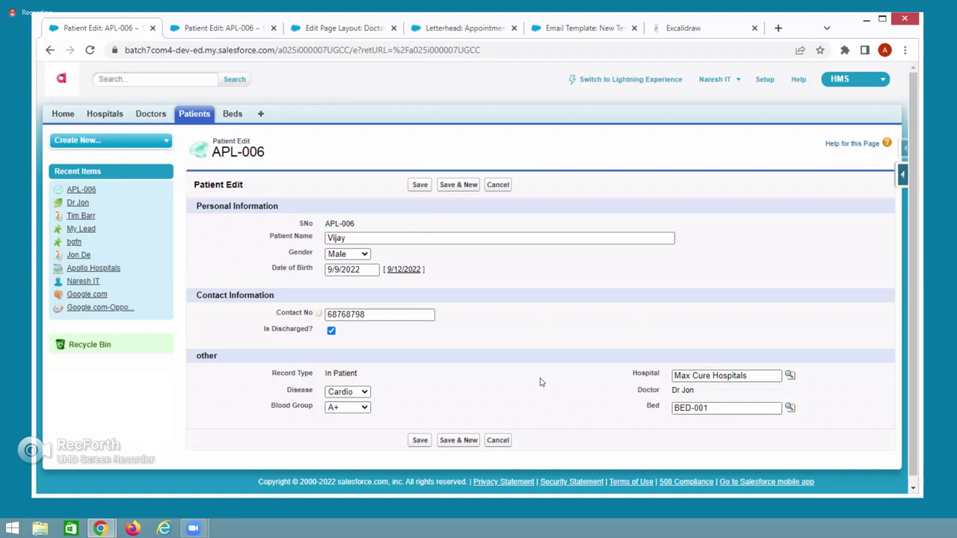
{"action": "left_click", "coordinate": [687, 29]}
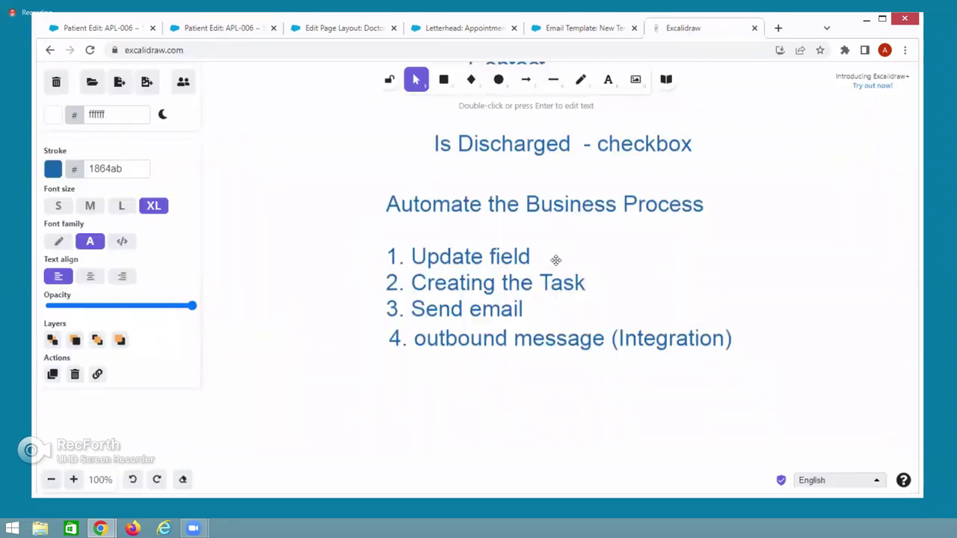
{"action": "scroll", "coordinate": [555, 259], "scroll_direction": "up", "scroll_amount": 5}
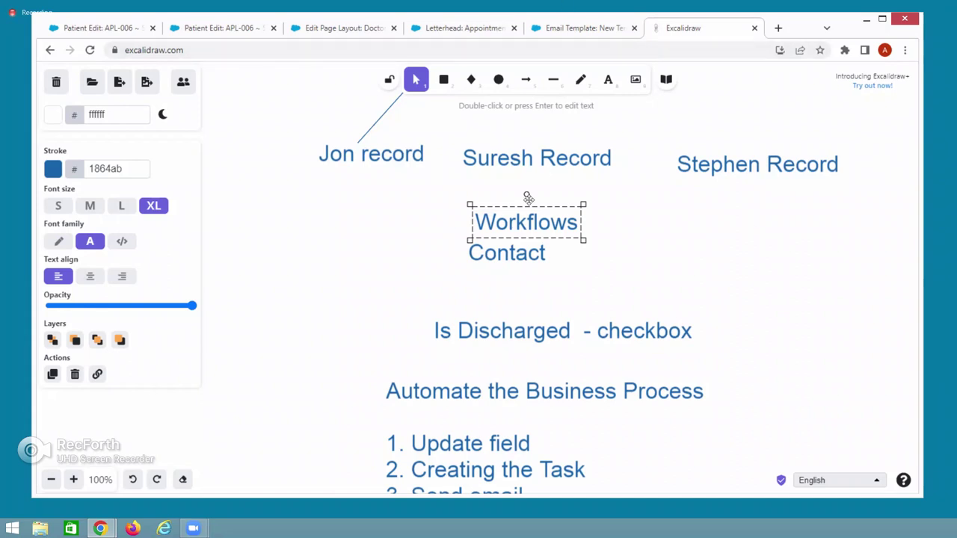
{"action": "scroll", "coordinate": [501, 327], "scroll_direction": "down", "scroll_amount": 2}
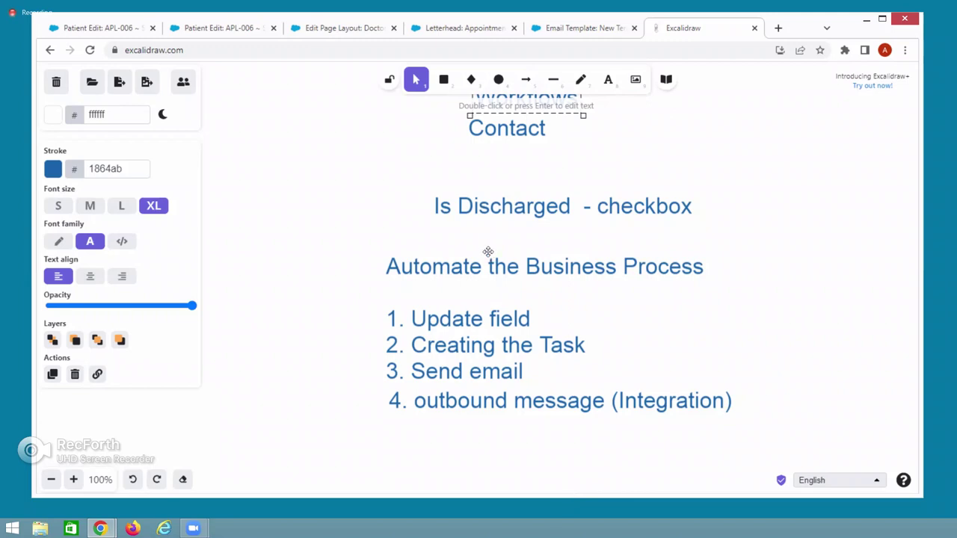
In the second Salesforce tab, search Setup for "workflow" and open the All Workflow Rules list past the introduction page
{"action": "left_click", "coordinate": [123, 29]}
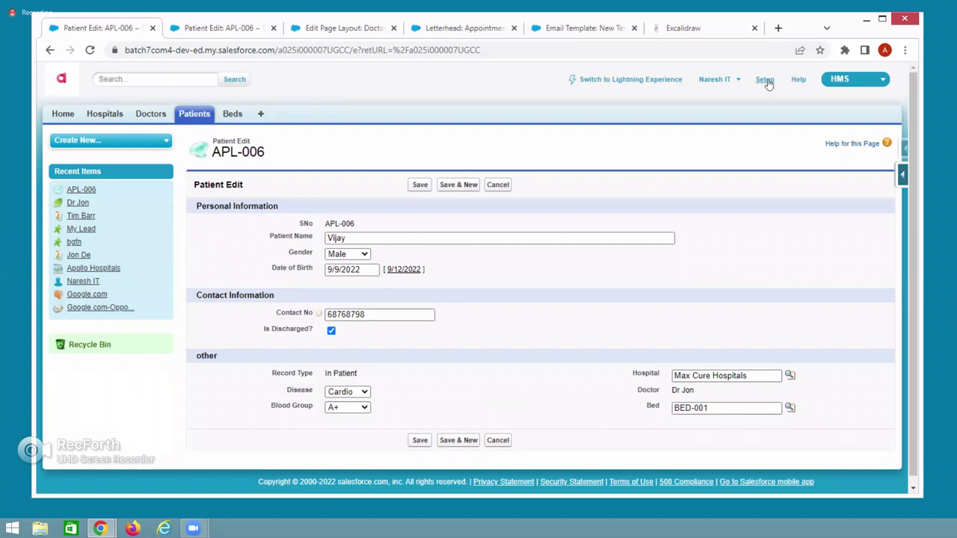
{"action": "left_click", "coordinate": [236, 28]}
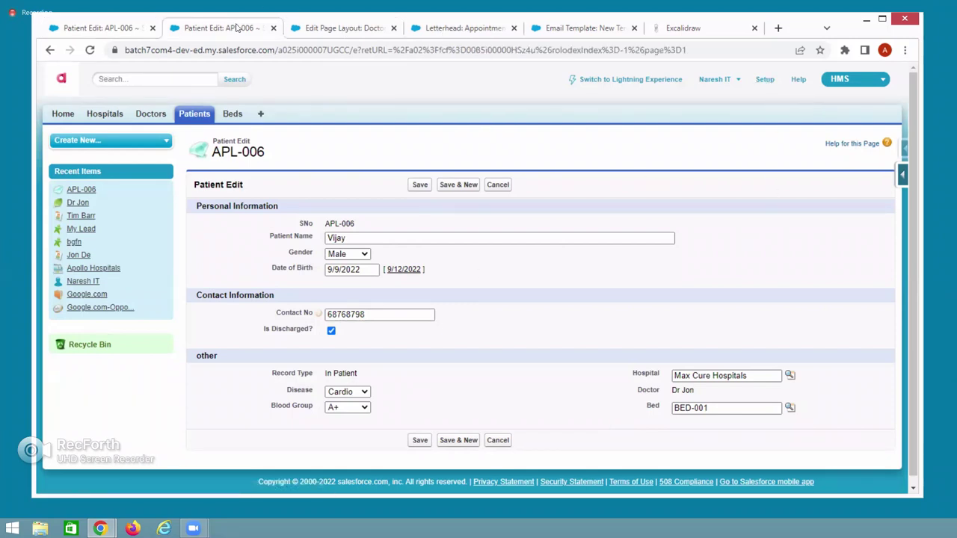
{"action": "left_click", "coordinate": [763, 80]}
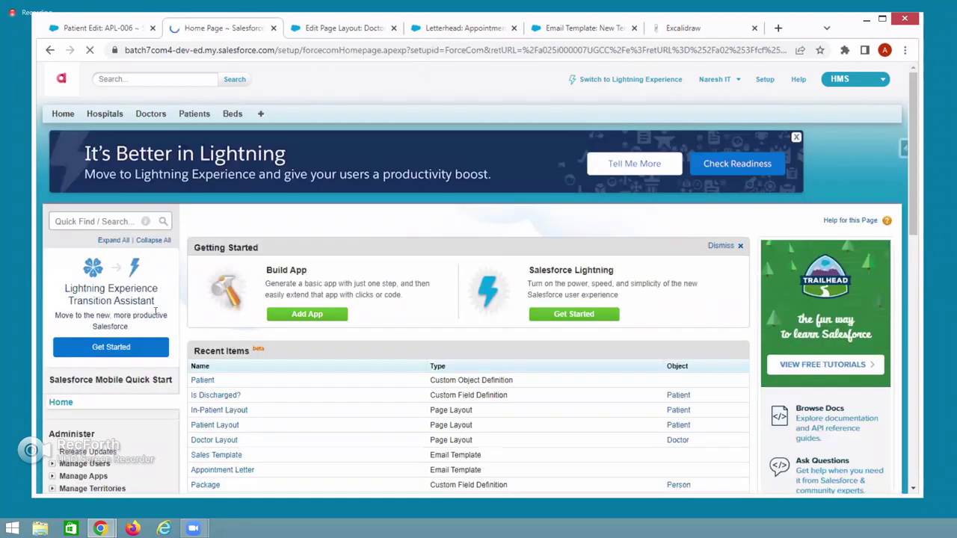
{"action": "left_click", "coordinate": [98, 222]}
{"action": "type", "text": "w"}
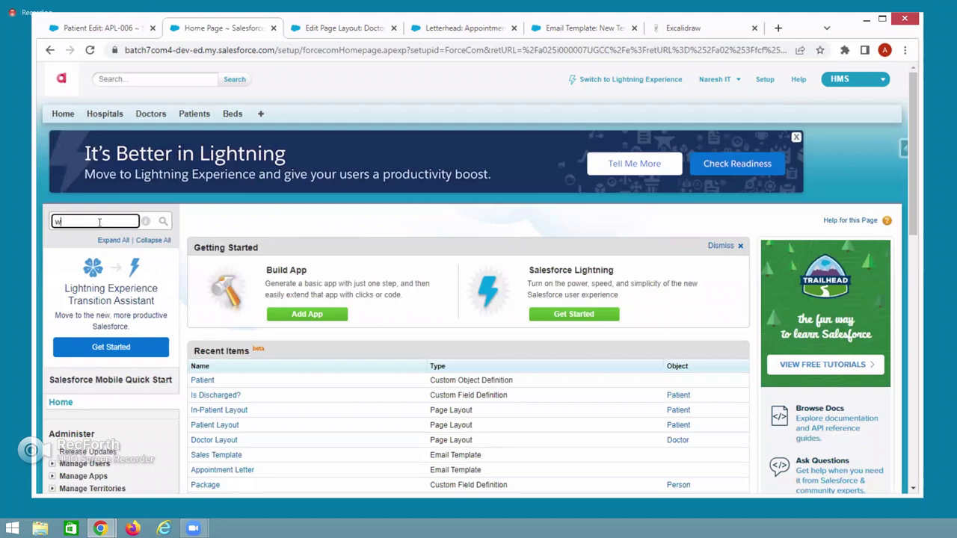
{"action": "type", "text": "orkflow"}
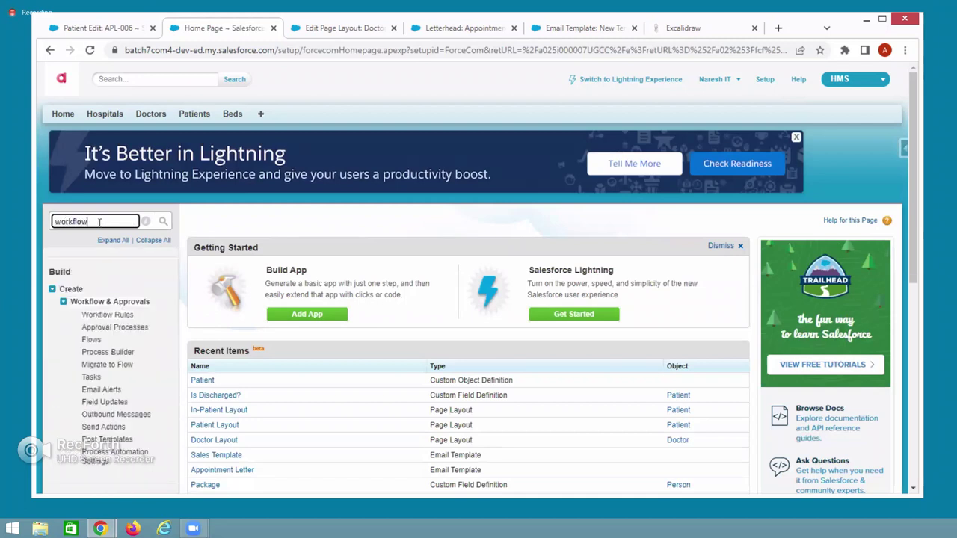
{"action": "left_click", "coordinate": [107, 315]}
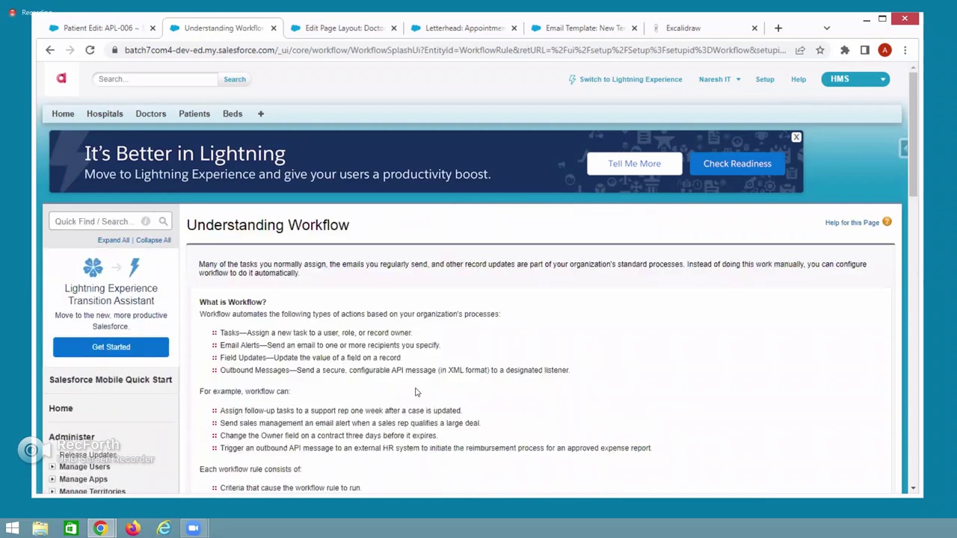
{"action": "scroll", "coordinate": [416, 392], "scroll_direction": "down", "scroll_amount": 5}
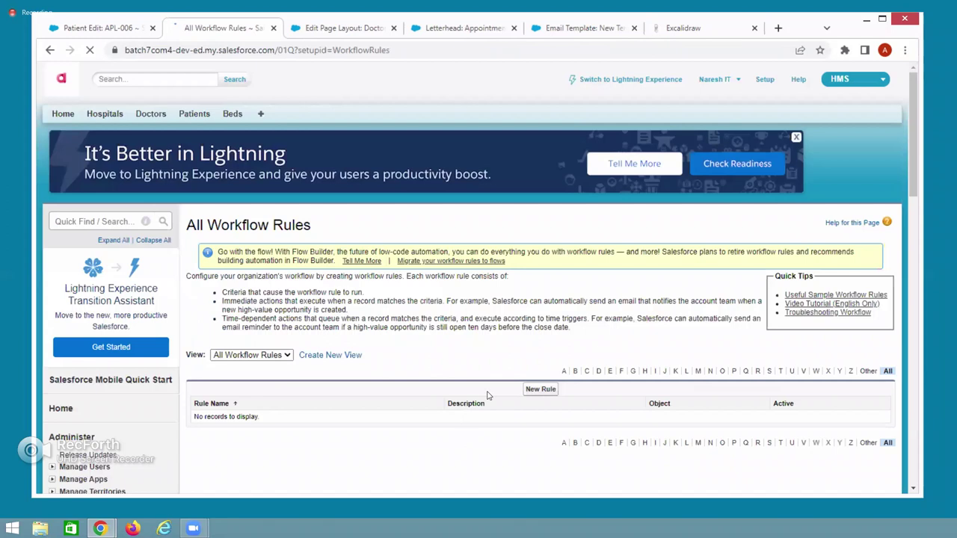
Start a new workflow rule, choosing to continue with Workflow Rules instead of Flow Builder
{"action": "scroll", "coordinate": [534, 337], "scroll_direction": "down", "scroll_amount": 1}
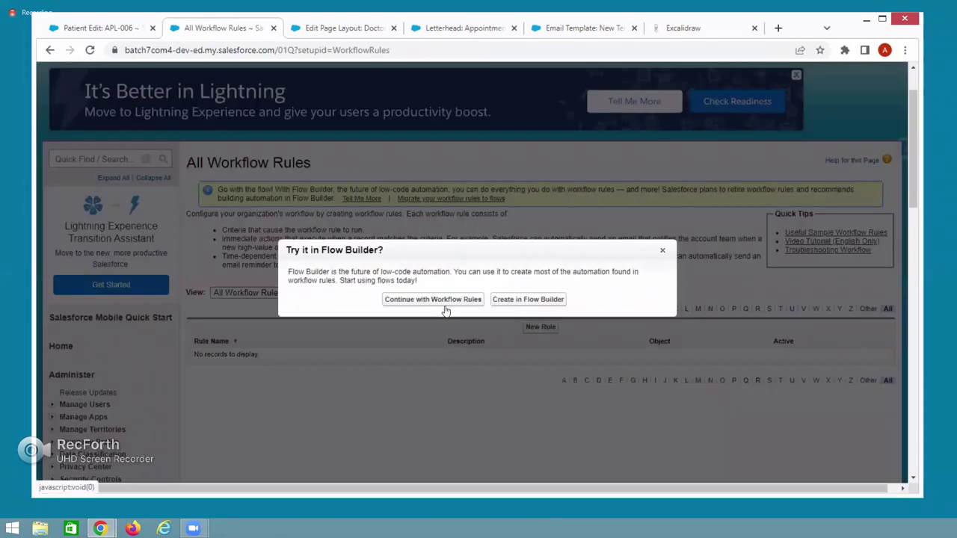
{"action": "left_click", "coordinate": [662, 250]}
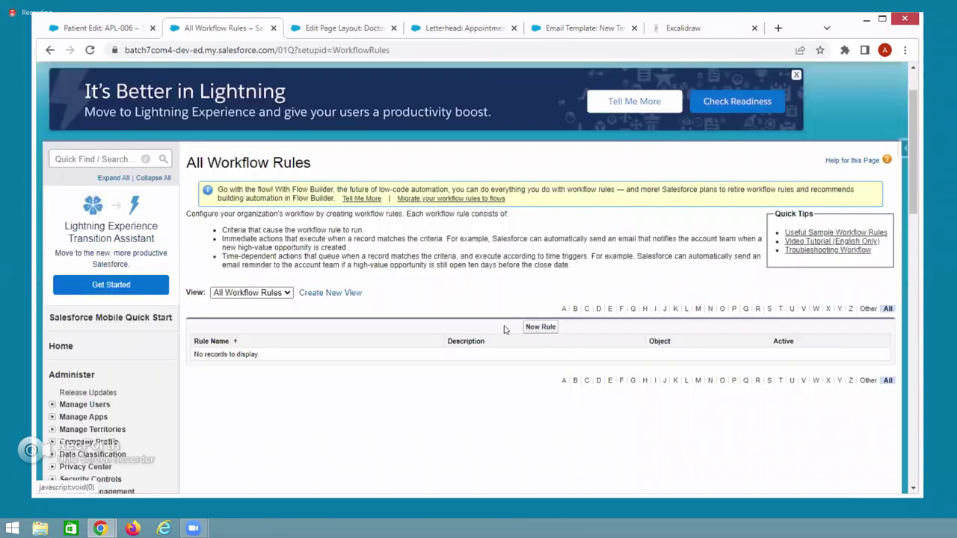
{"action": "left_click", "coordinate": [539, 327]}
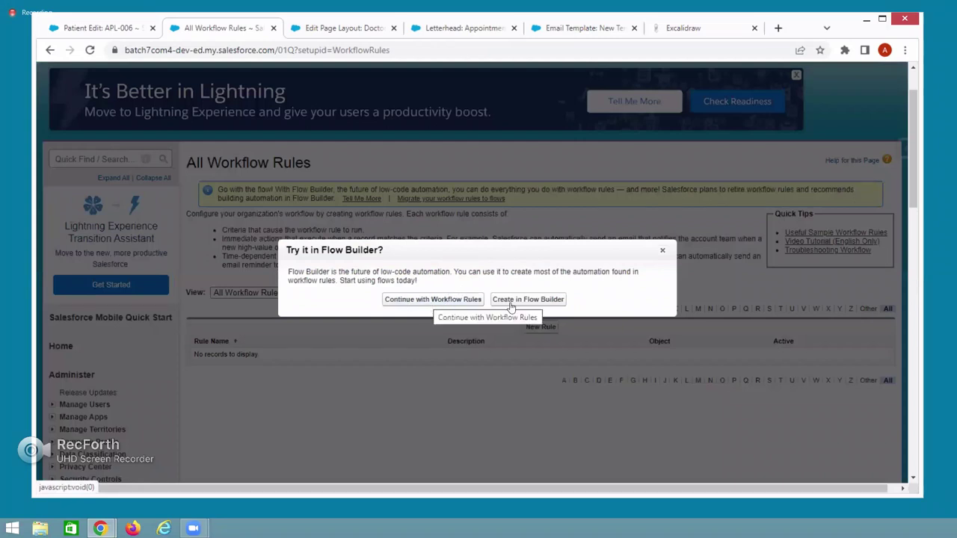
{"action": "left_click", "coordinate": [433, 299]}
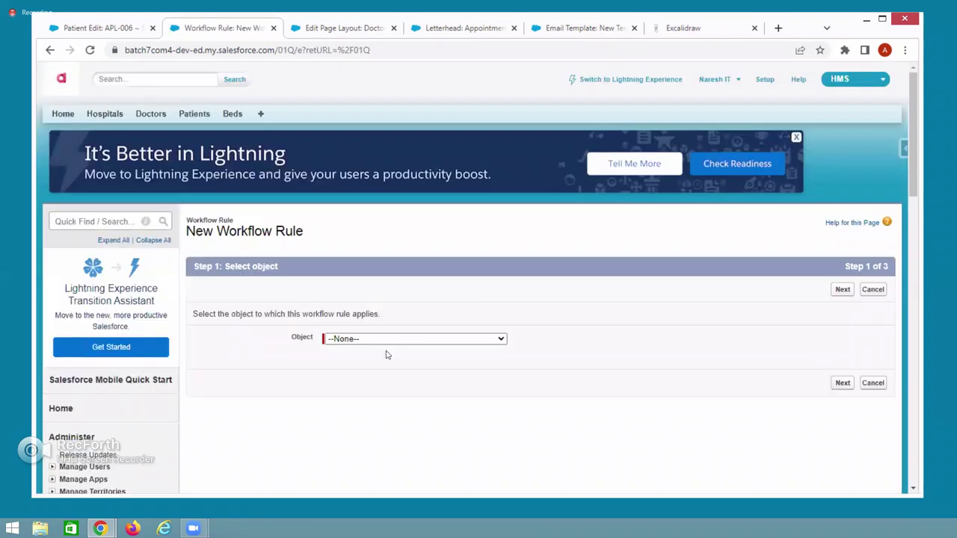
Select Patient as the workflow rule's object and proceed to the rule configuration step
{"action": "double_click", "coordinate": [299, 340]}
{"action": "left_click", "coordinate": [109, 30]}
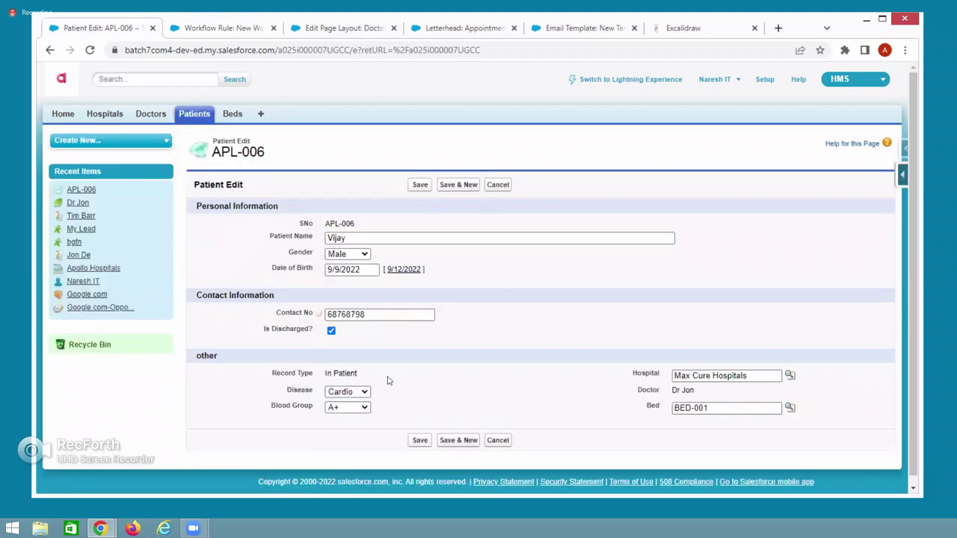
{"action": "left_click", "coordinate": [230, 30]}
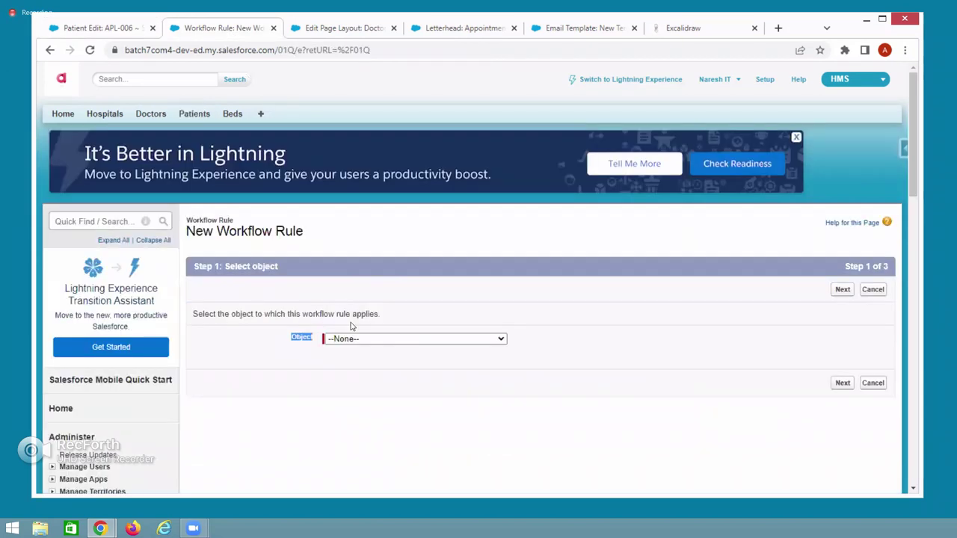
{"action": "left_click", "coordinate": [348, 340]}
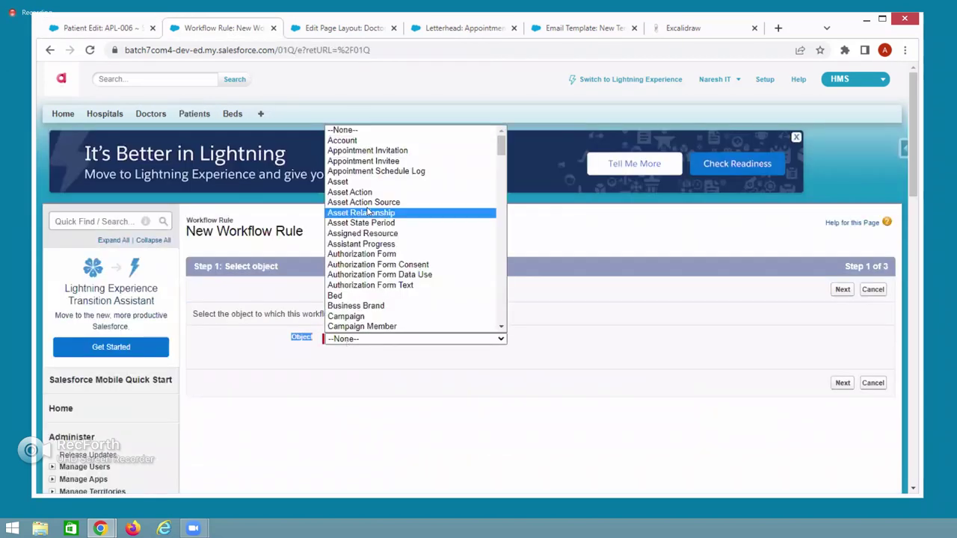
{"action": "type", "text": "pat"}
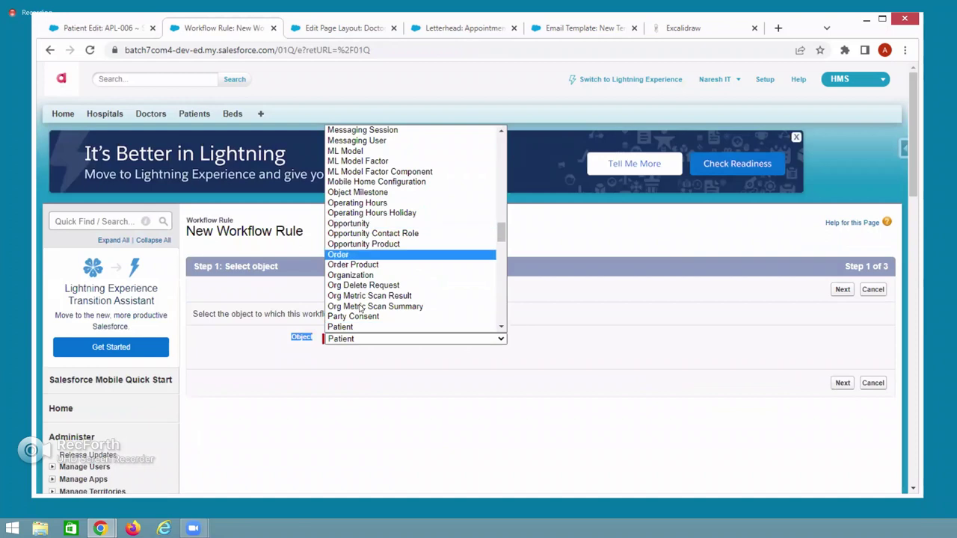
{"action": "key", "text": "Return"}
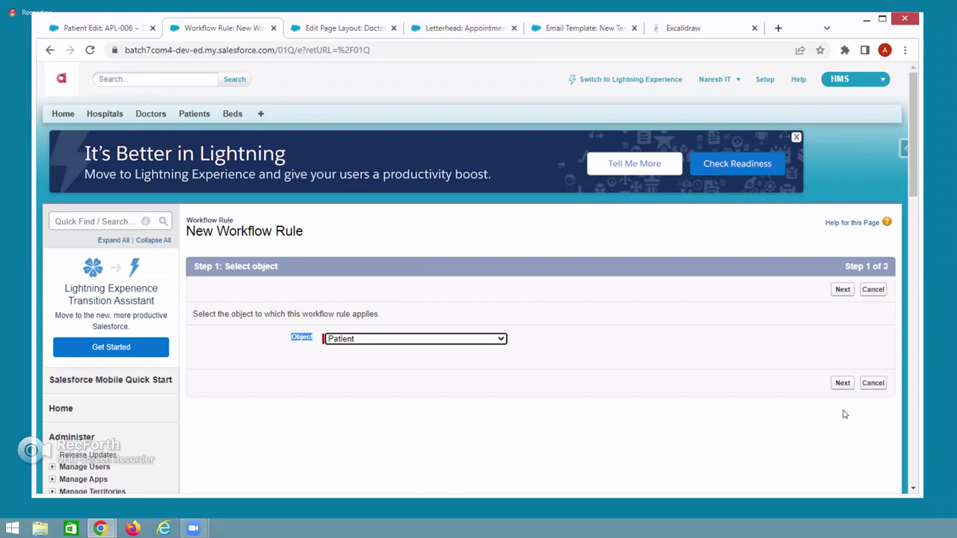
{"action": "left_click", "coordinate": [843, 382]}
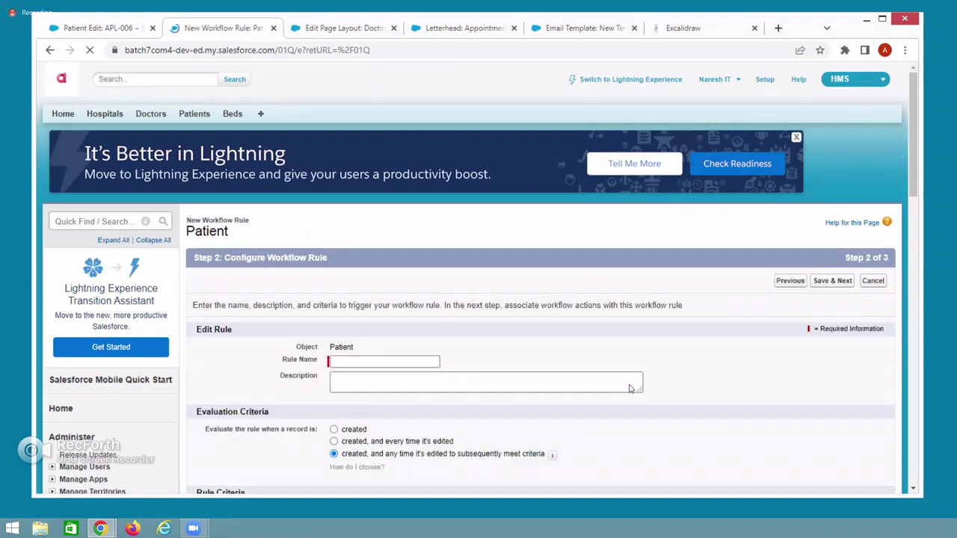
Name the workflow rule Patient Automated Process
{"action": "left_click", "coordinate": [382, 361]}
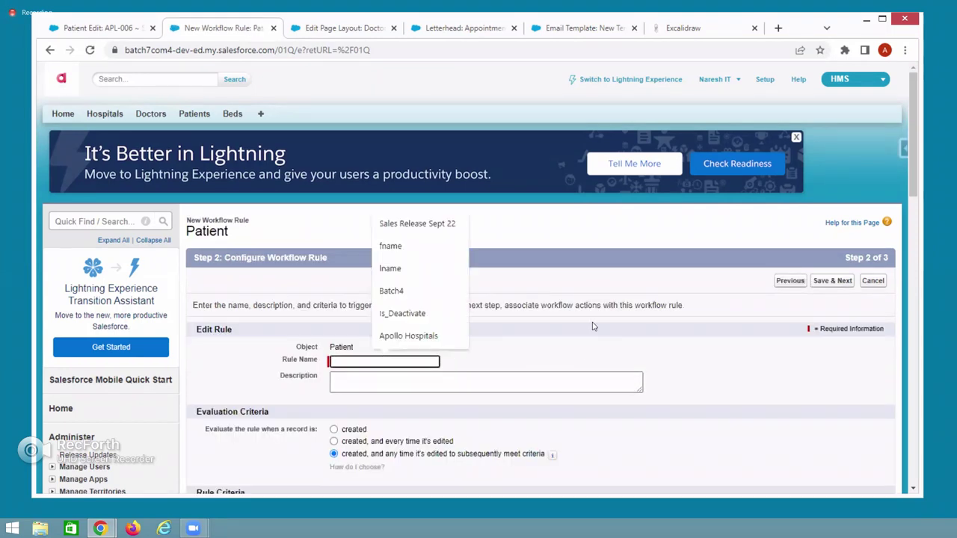
{"action": "left_click", "coordinate": [395, 364]}
{"action": "left_click", "coordinate": [394, 365]}
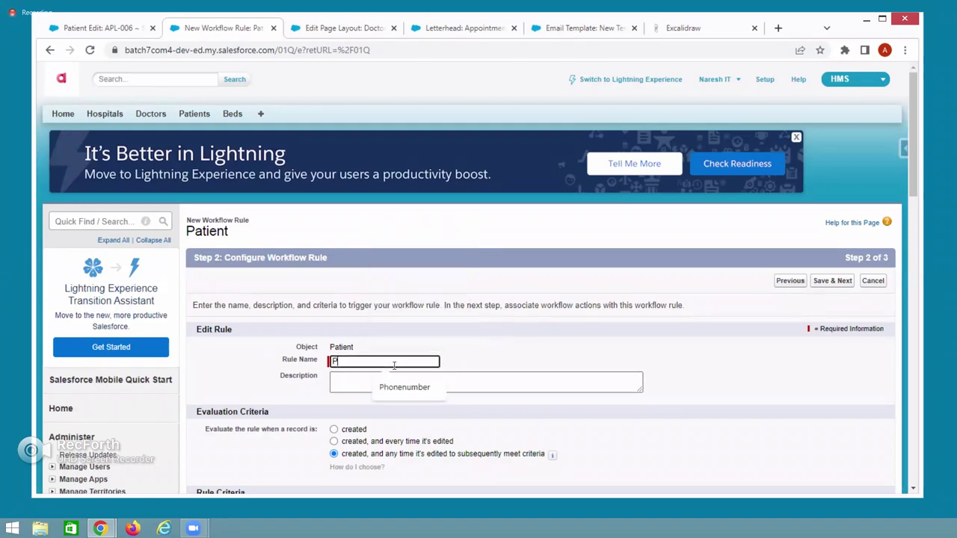
{"action": "type", "text": "Patien"}
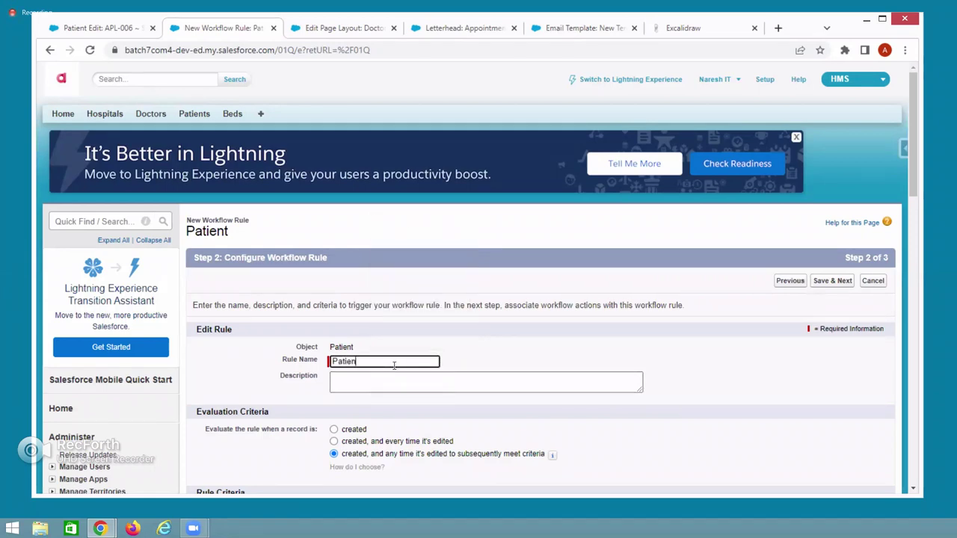
{"action": "type", "text": "t Automated Process"}
Close the Email Template, Letterhead and Edit Page Layout browser tabs and return to the New Workflow Rule page
{"action": "left_click", "coordinate": [87, 30]}
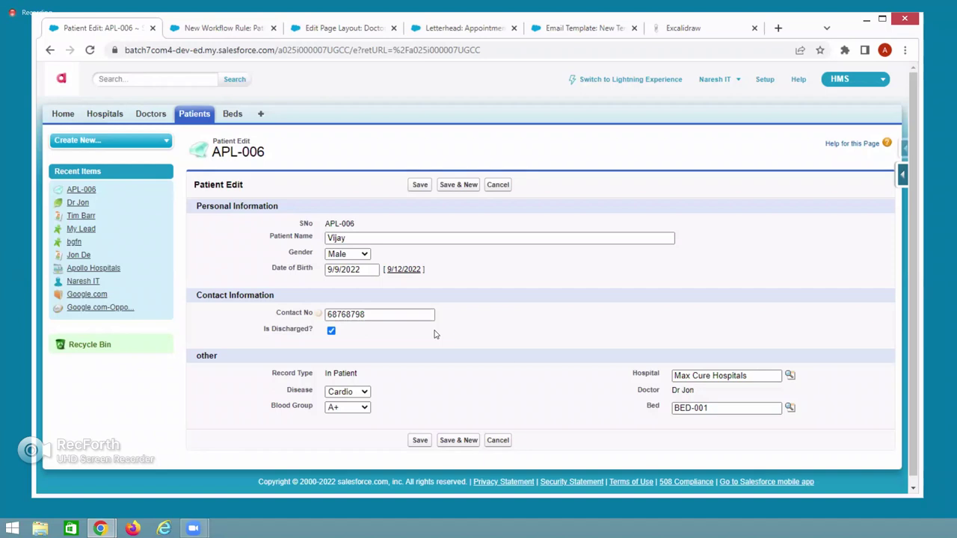
{"action": "left_click", "coordinate": [416, 30]}
{"action": "left_click", "coordinate": [544, 31]}
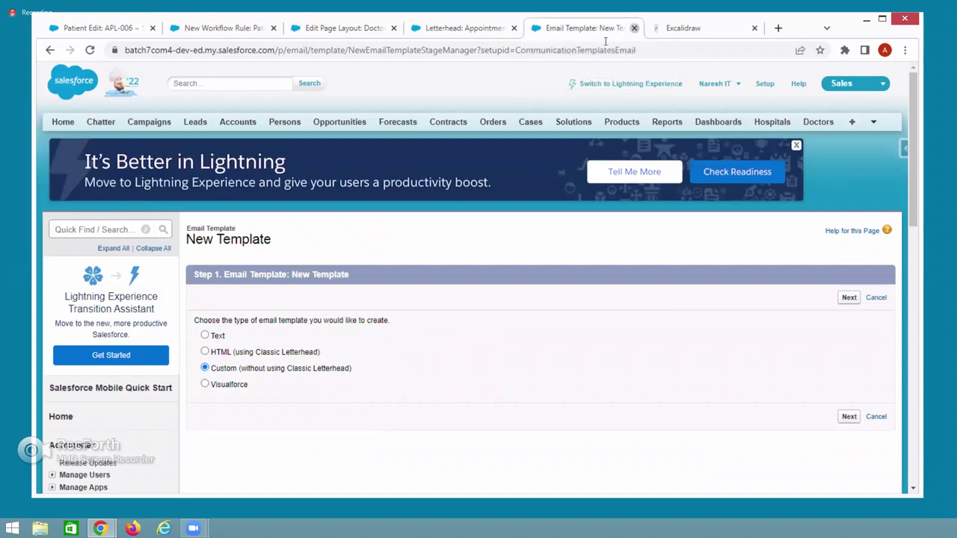
{"action": "left_click", "coordinate": [633, 30]}
{"action": "left_click", "coordinate": [487, 30]}
{"action": "left_click", "coordinate": [513, 28]}
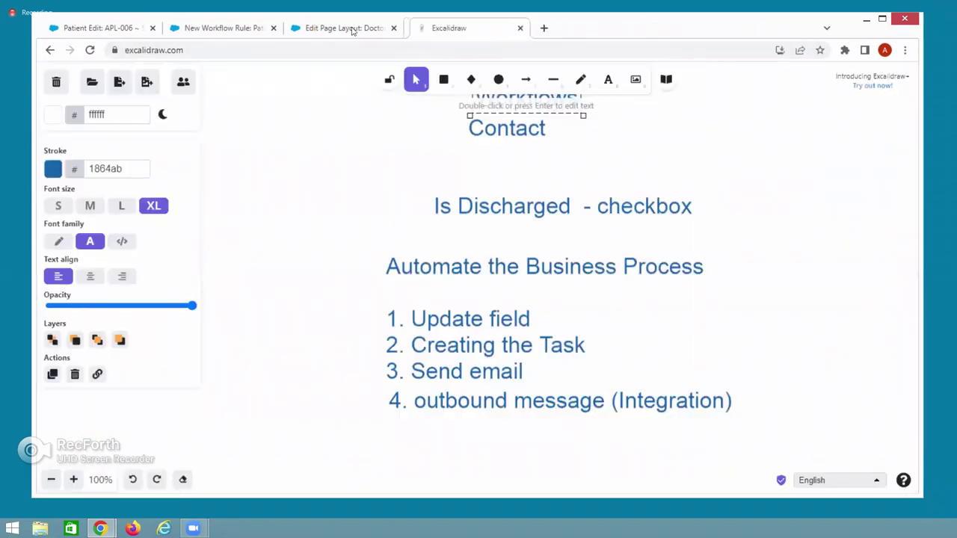
{"action": "left_click", "coordinate": [362, 32]}
{"action": "left_click", "coordinate": [393, 27]}
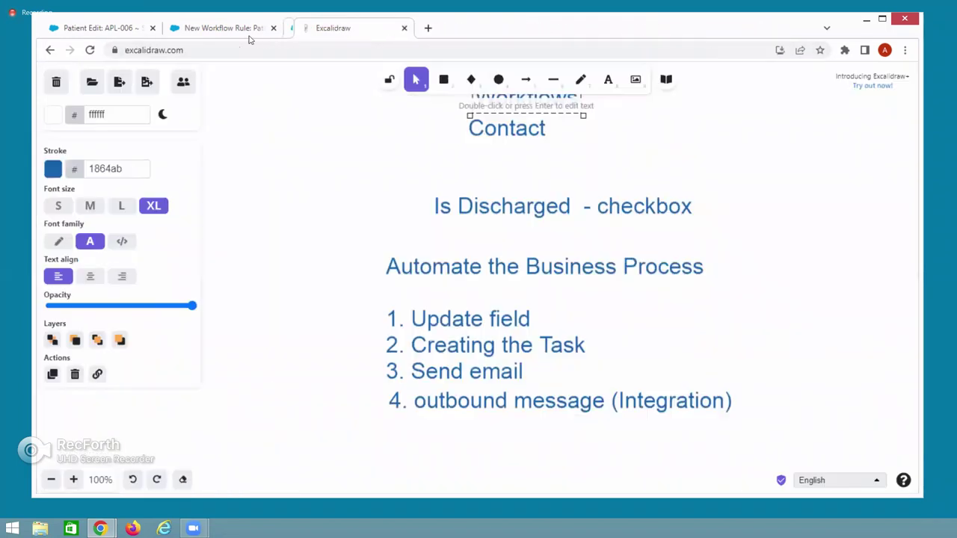
{"action": "left_click", "coordinate": [248, 31]}
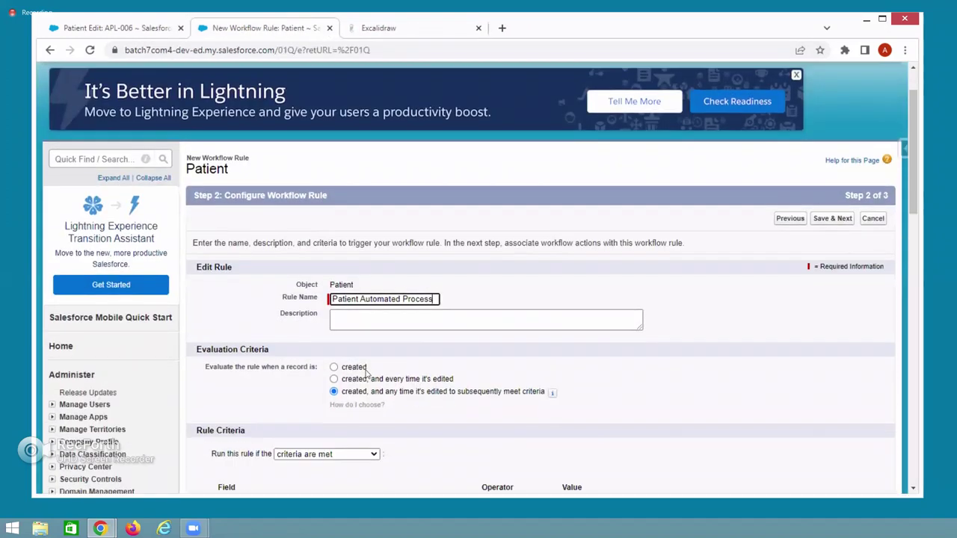
Set the rule's evaluation criteria to run when a record is created, and every time it's edited
{"action": "scroll", "coordinate": [340, 381], "scroll_direction": "down", "scroll_amount": 1}
{"action": "left_click_drag", "start_coordinate": [366, 368], "coordinate": [272, 353]}
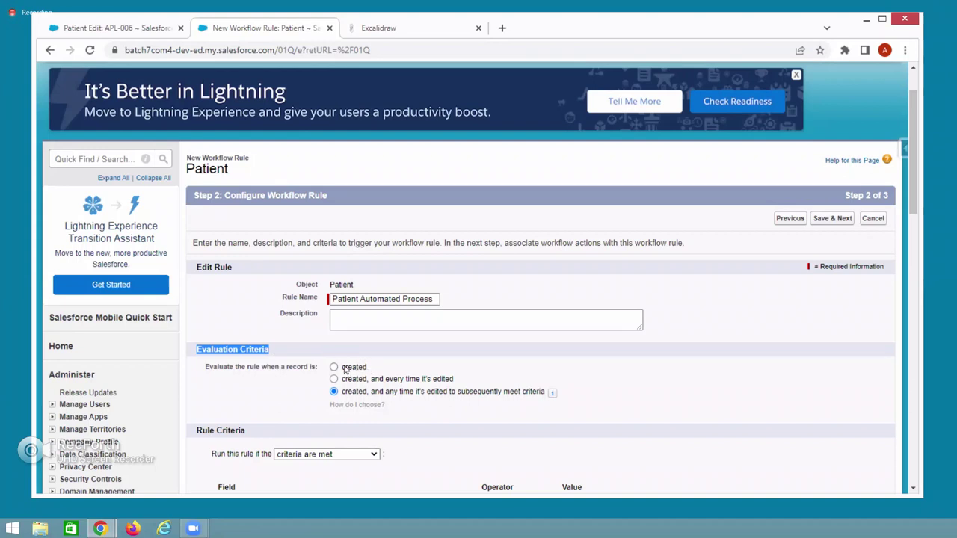
{"action": "left_click", "coordinate": [367, 369]}
{"action": "left_click_drag", "start_coordinate": [367, 369], "coordinate": [463, 382]}
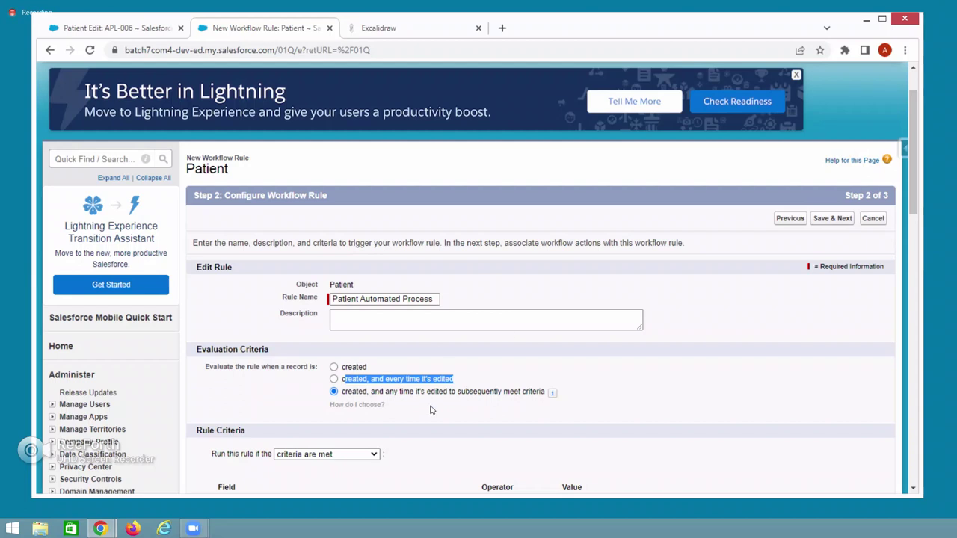
{"action": "left_click", "coordinate": [413, 367]}
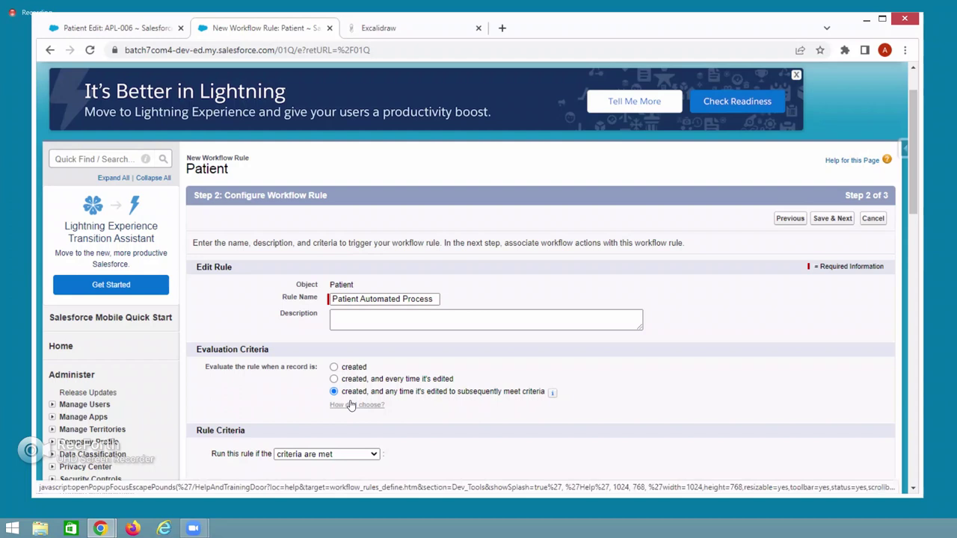
{"action": "left_click_drag", "start_coordinate": [389, 383], "coordinate": [455, 384]}
{"action": "left_click", "coordinate": [333, 379]}
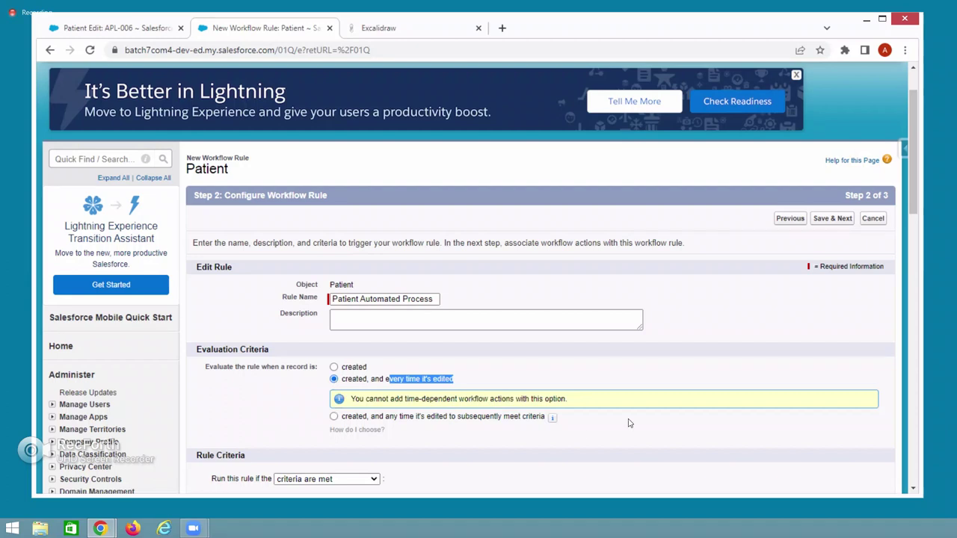
{"action": "left_click", "coordinate": [386, 381]}
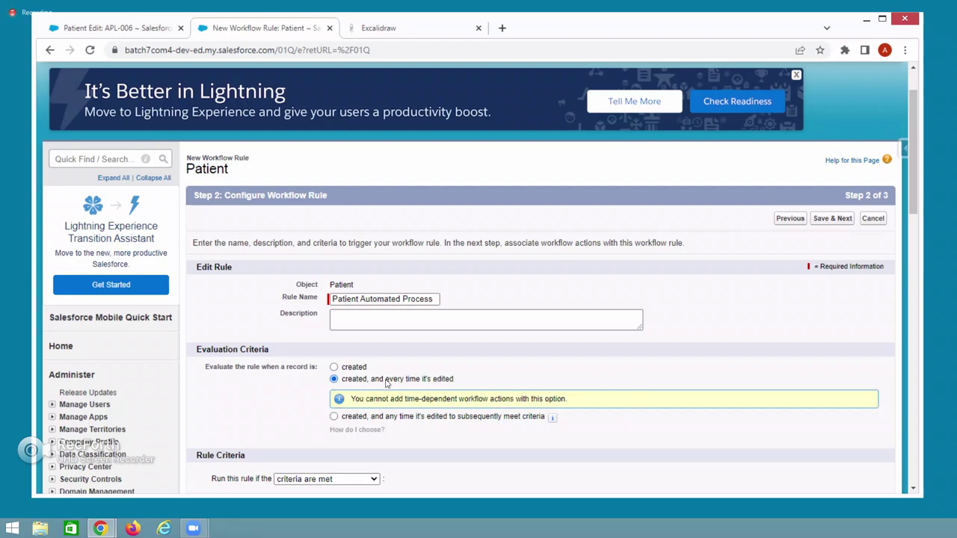
{"action": "left_click", "coordinate": [459, 385], "text": "shift"}
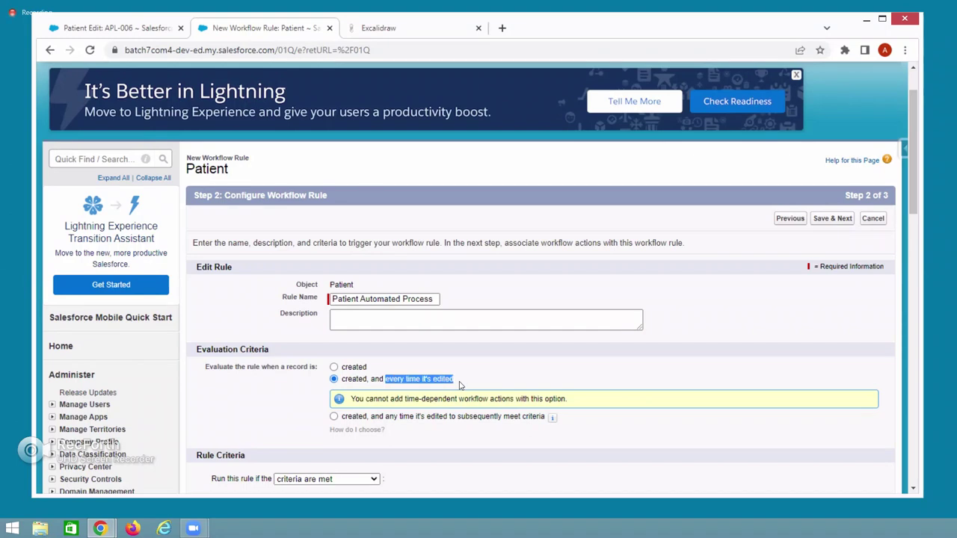
On the APL-006 patient edit form, clear the Is Discharged? checkbox and change the patient's contact number
{"action": "left_click", "coordinate": [116, 28]}
{"action": "left_click", "coordinate": [331, 330]}
{"action": "left_click_drag", "start_coordinate": [360, 315], "coordinate": [374, 314]}
{"action": "type", "text": "768797"}
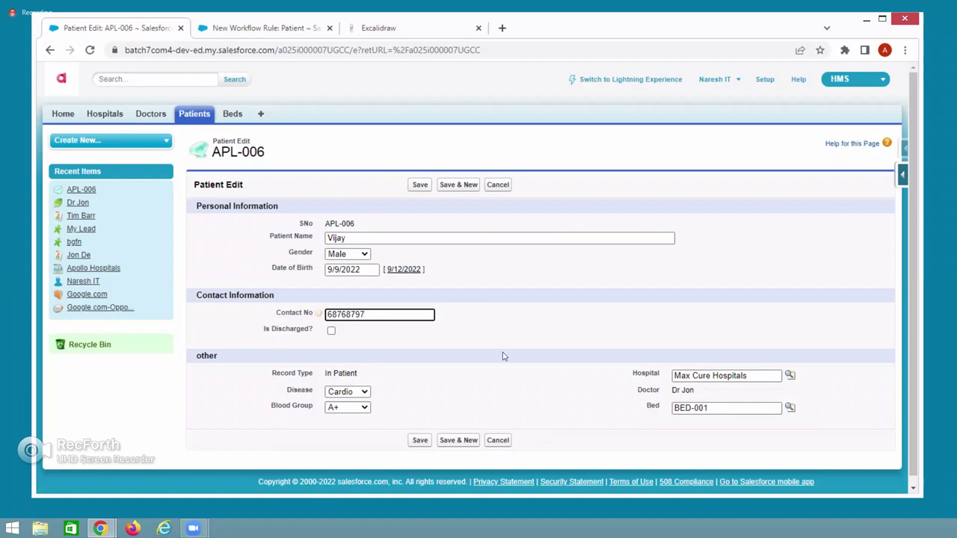
Review the workflow rule's Evaluation Criteria and Rule Criteria sections against the Is Discharged? checkbox on the APL-006 edit form
{"action": "left_click", "coordinate": [245, 28]}
{"action": "left_click_drag", "start_coordinate": [195, 350], "coordinate": [283, 360]}
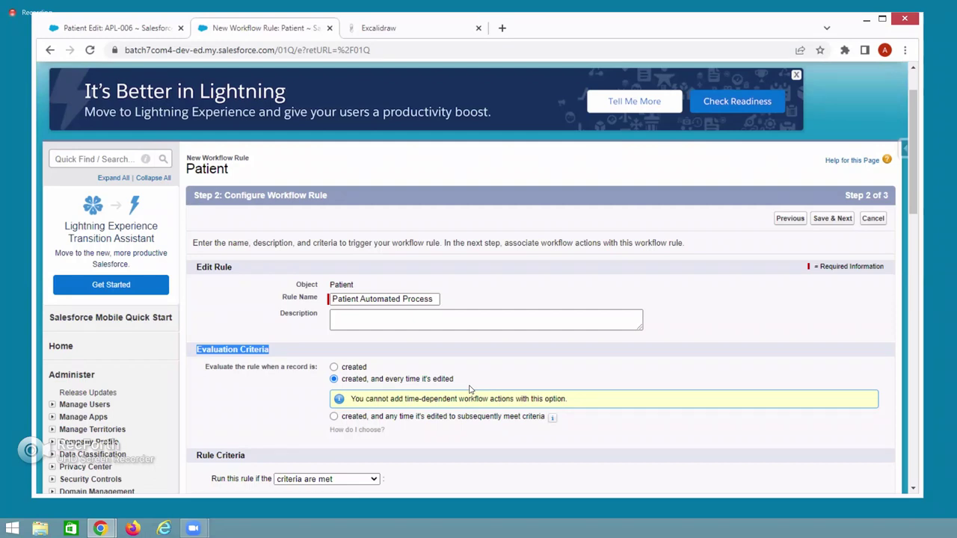
{"action": "left_click", "coordinate": [141, 30]}
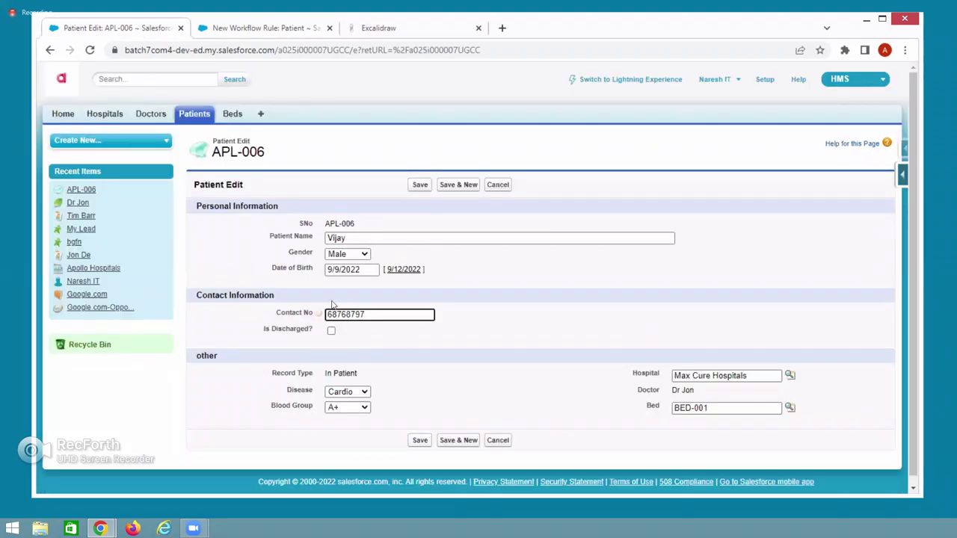
{"action": "double_click", "coordinate": [257, 331]}
{"action": "left_click_drag", "start_coordinate": [297, 336], "coordinate": [314, 337]}
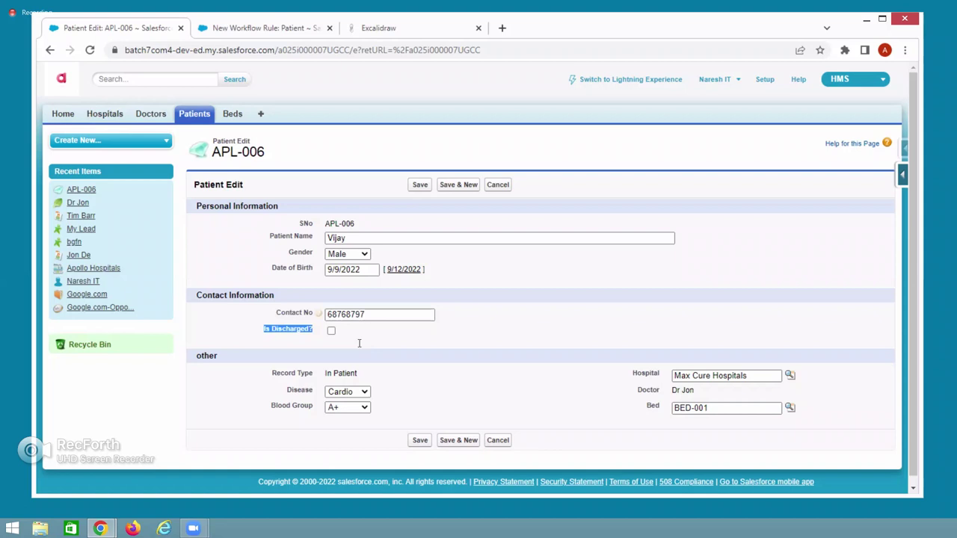
{"action": "key", "text": "ctrl+Tab"}
{"action": "left_click_drag", "start_coordinate": [197, 349], "coordinate": [273, 351]}
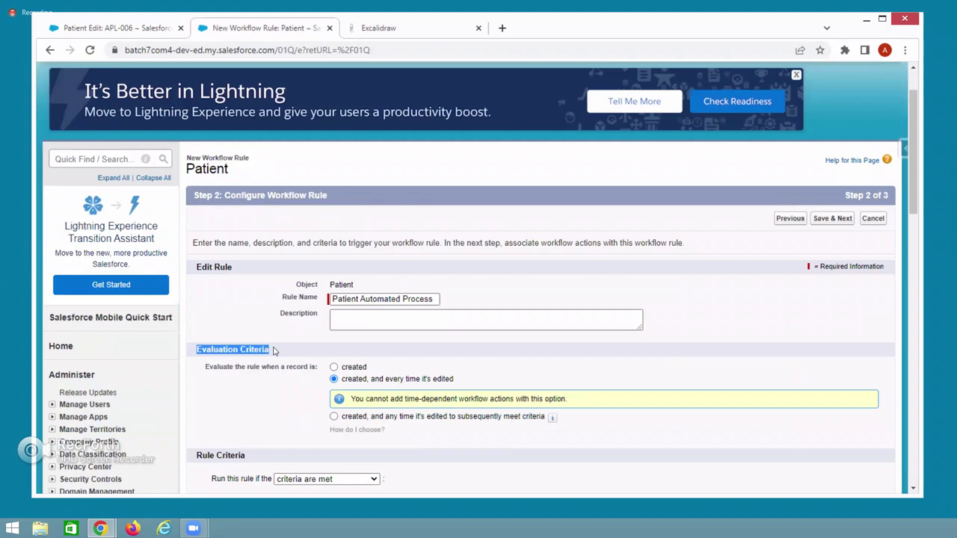
{"action": "scroll", "coordinate": [252, 423], "scroll_direction": "down", "scroll_amount": 2}
{"action": "left_click", "coordinate": [264, 332]}
{"action": "triple_click", "coordinate": [264, 331]}
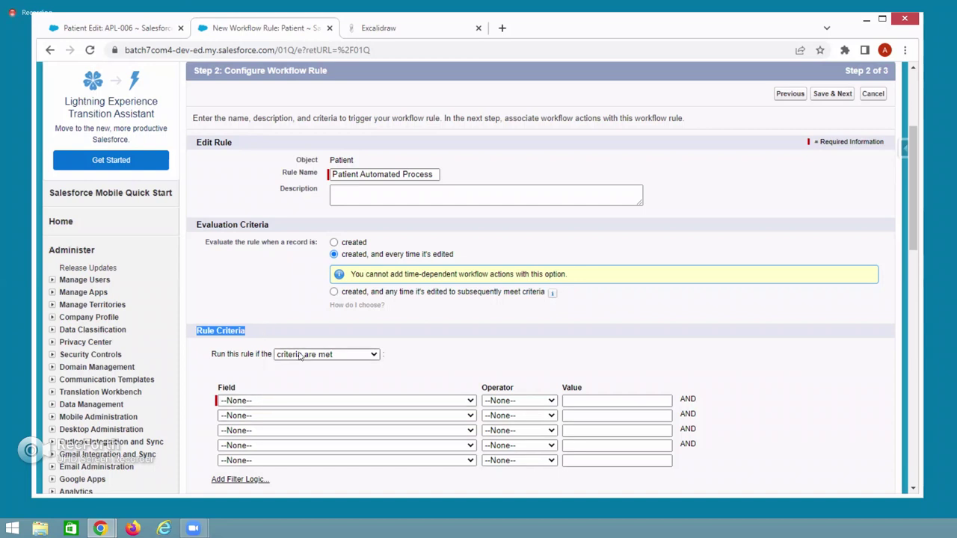
Try the formula evaluates to true option for the rule criteria and restore criteria are met
{"action": "left_click", "coordinate": [300, 356]}
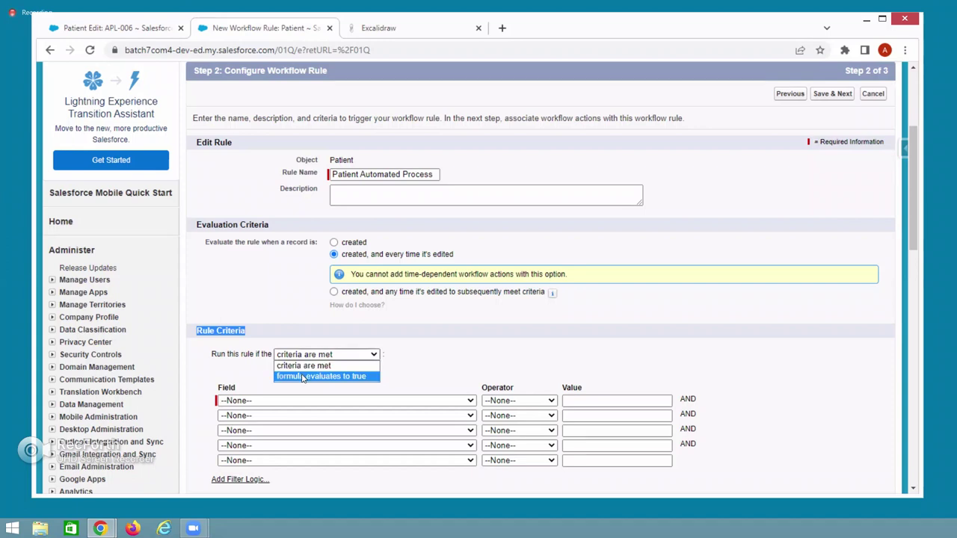
{"action": "left_click", "coordinate": [304, 377]}
{"action": "left_click", "coordinate": [227, 434]}
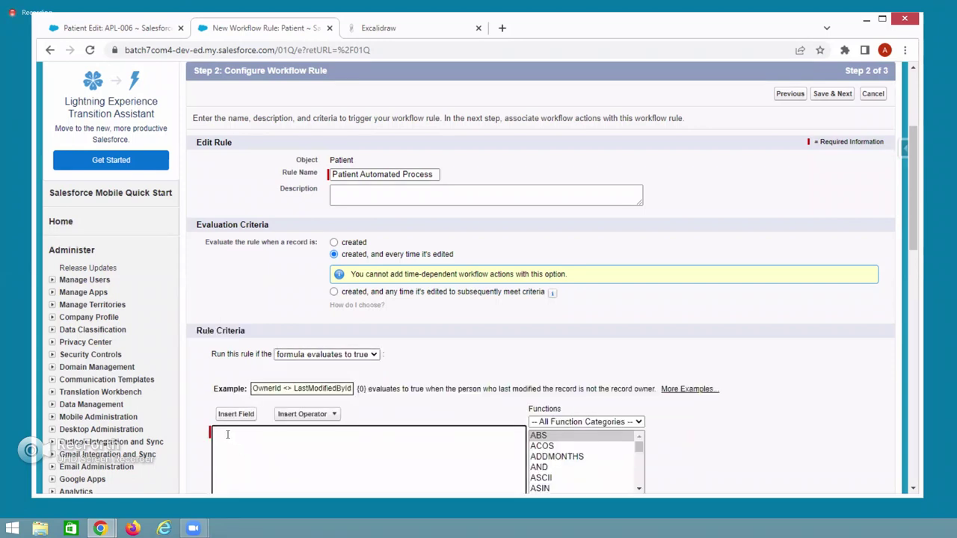
{"action": "left_click", "coordinate": [314, 355]}
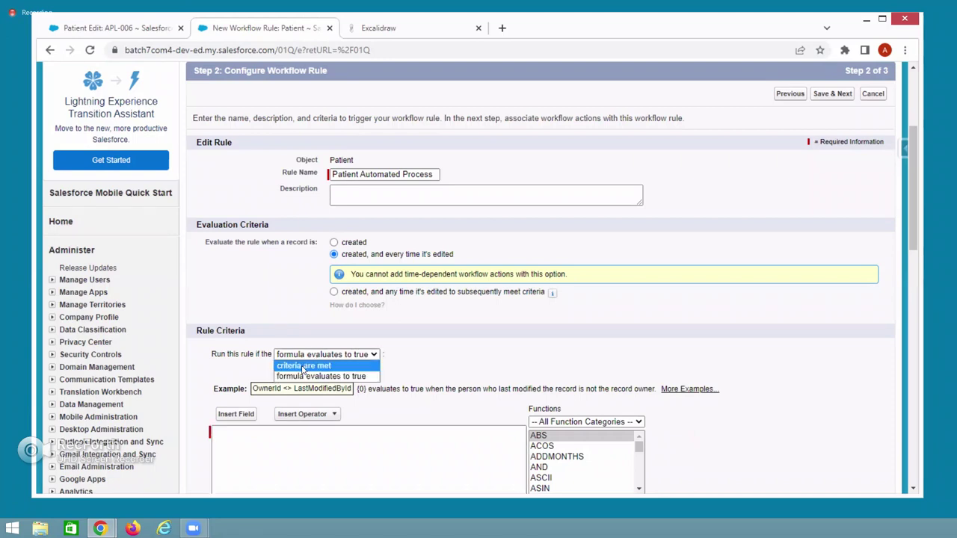
{"action": "left_click", "coordinate": [303, 366]}
Set the first rule criterion to Patient: Is Discharged? equals True, picking the value from the lookup
{"action": "left_click", "coordinate": [256, 400]}
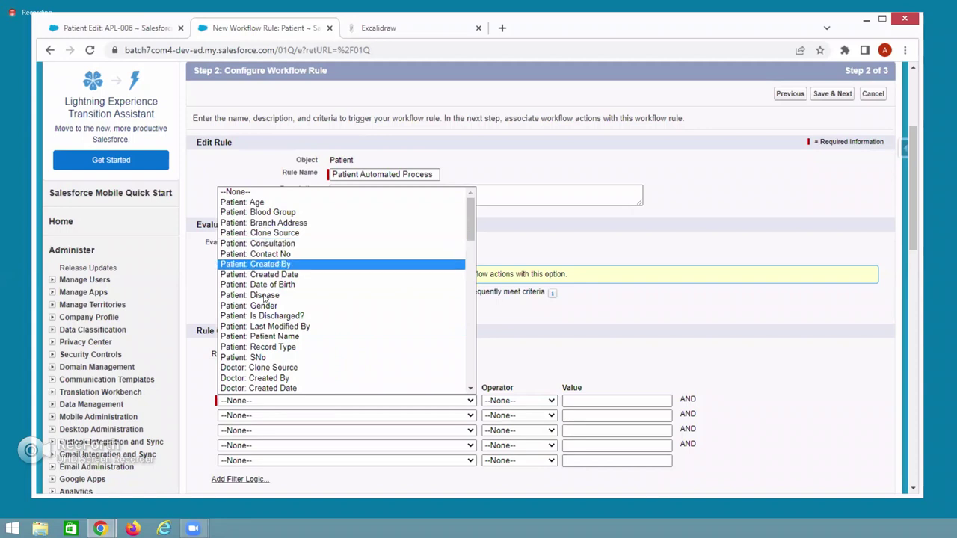
{"action": "scroll", "coordinate": [269, 364], "scroll_direction": "down", "scroll_amount": 10}
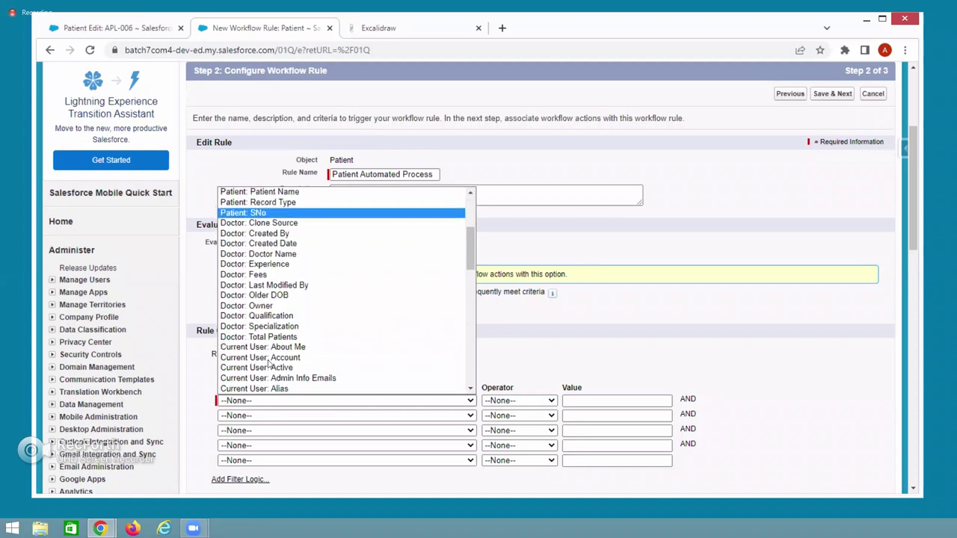
{"action": "scroll", "coordinate": [269, 365], "scroll_direction": "up", "scroll_amount": 10}
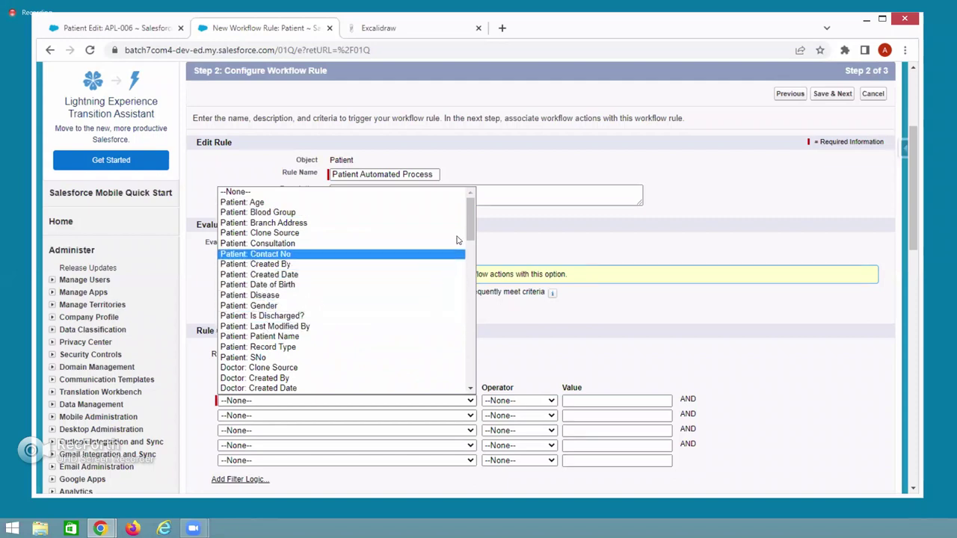
{"action": "mouse_move", "coordinate": [471, 235]}
{"action": "left_mouse_down"}
{"action": "mouse_move", "coordinate": [473, 250]}
{"action": "mouse_move", "coordinate": [470, 220]}
{"action": "left_mouse_up"}
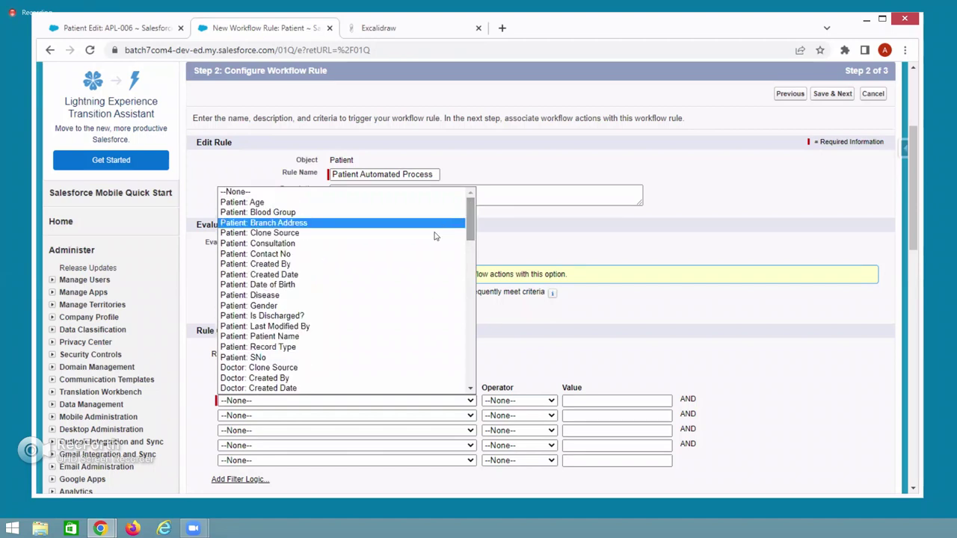
{"action": "left_click", "coordinate": [286, 316]}
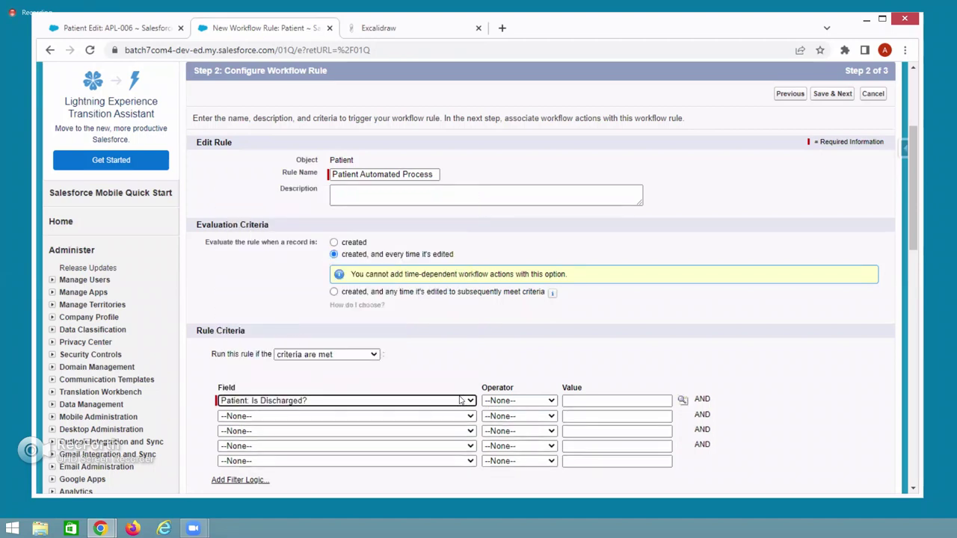
{"action": "left_click", "coordinate": [497, 400]}
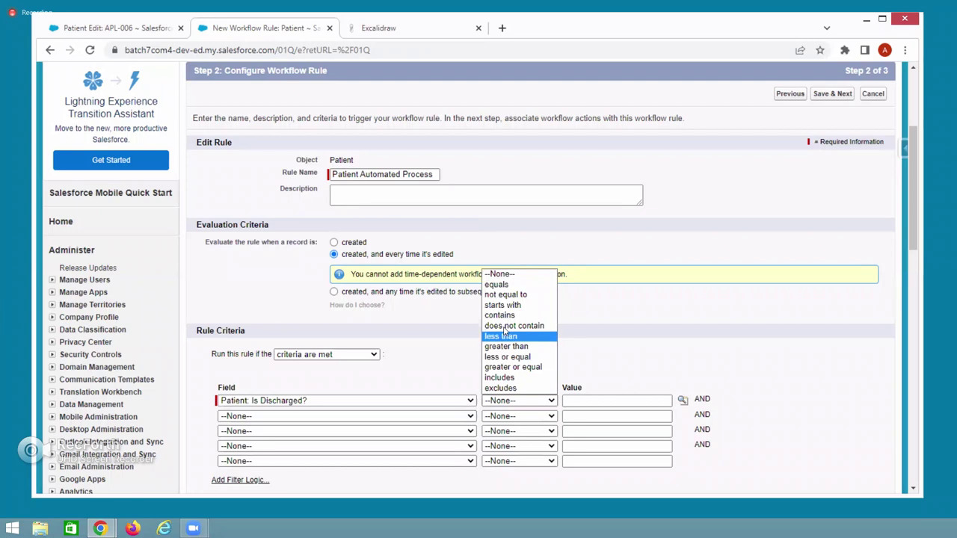
{"action": "left_click", "coordinate": [499, 285]}
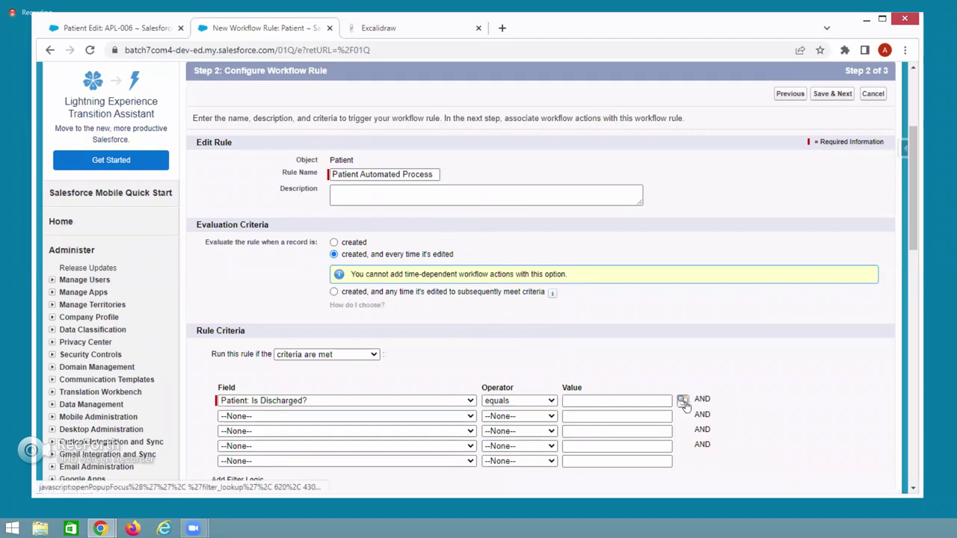
{"action": "left_click", "coordinate": [683, 402]}
{"action": "left_click", "coordinate": [23, 115]}
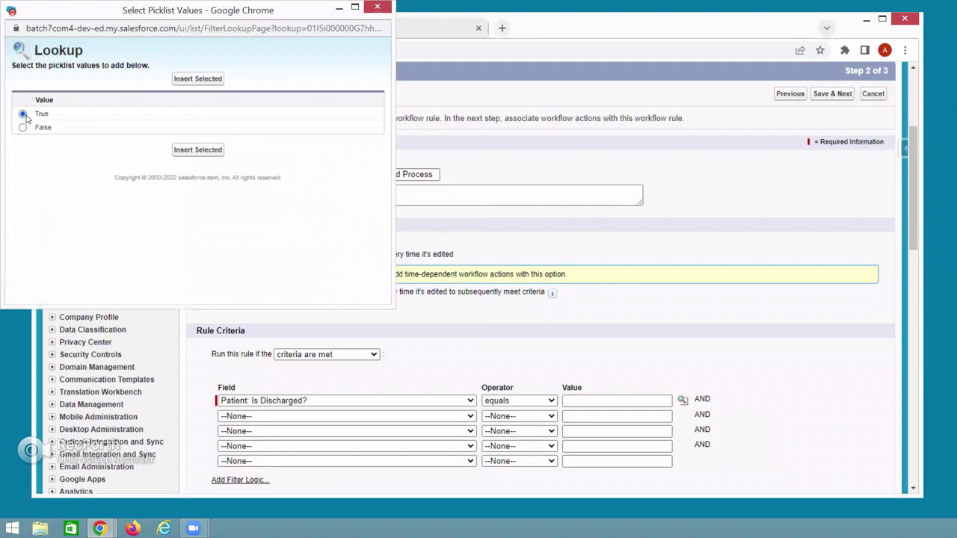
{"action": "left_click", "coordinate": [187, 151]}
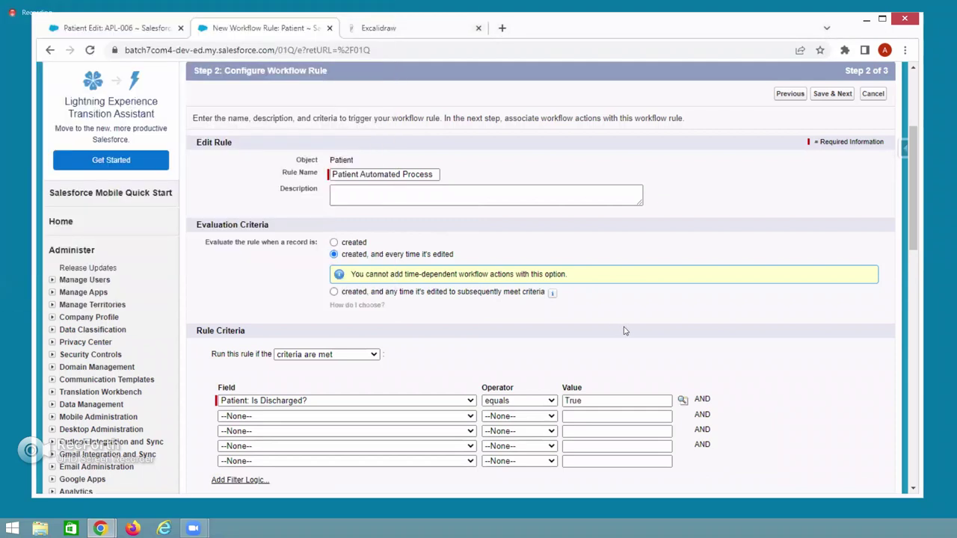
Review the chosen evaluation criteria option, created, and every time it's edited, together with the rule criterion
{"action": "scroll", "coordinate": [624, 331], "scroll_direction": "up", "scroll_amount": 1}
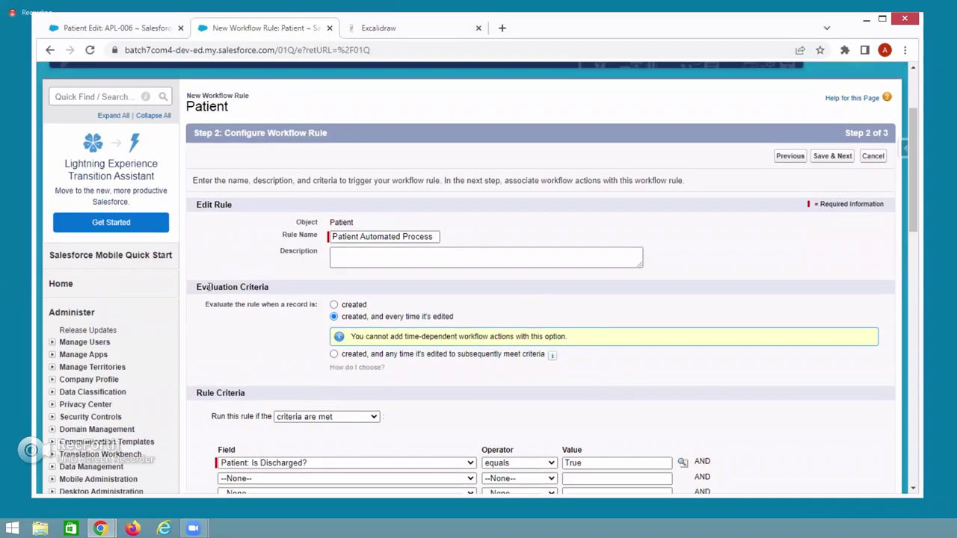
{"action": "left_click_drag", "start_coordinate": [200, 287], "coordinate": [280, 292]}
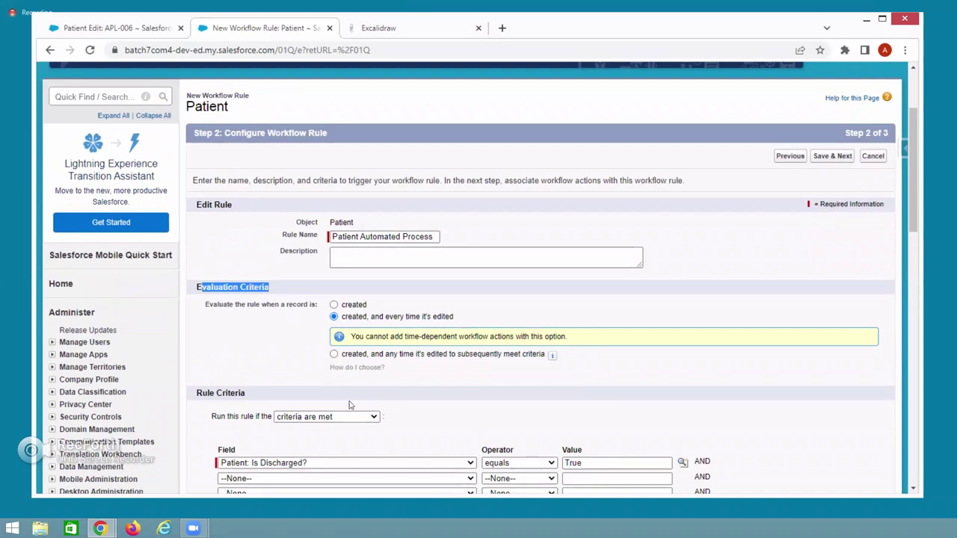
{"action": "left_click", "coordinate": [402, 318]}
{"action": "left_click_drag", "start_coordinate": [371, 317], "coordinate": [452, 317]}
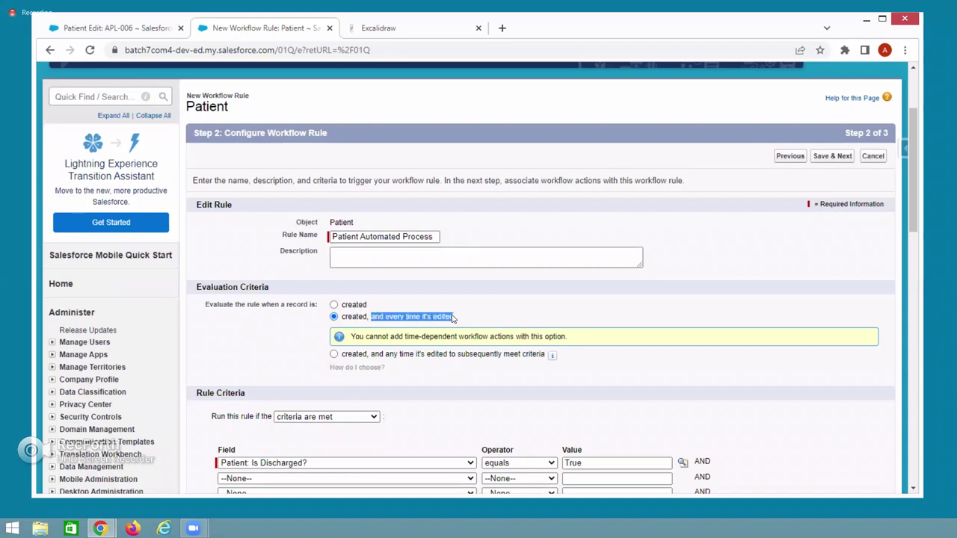
Compare the workflow rule's Evaluation Criteria and Rule Criteria with the Is Discharged? checkbox on the APL-006 edit form
{"action": "scroll", "coordinate": [390, 419], "scroll_direction": "down", "scroll_amount": 1}
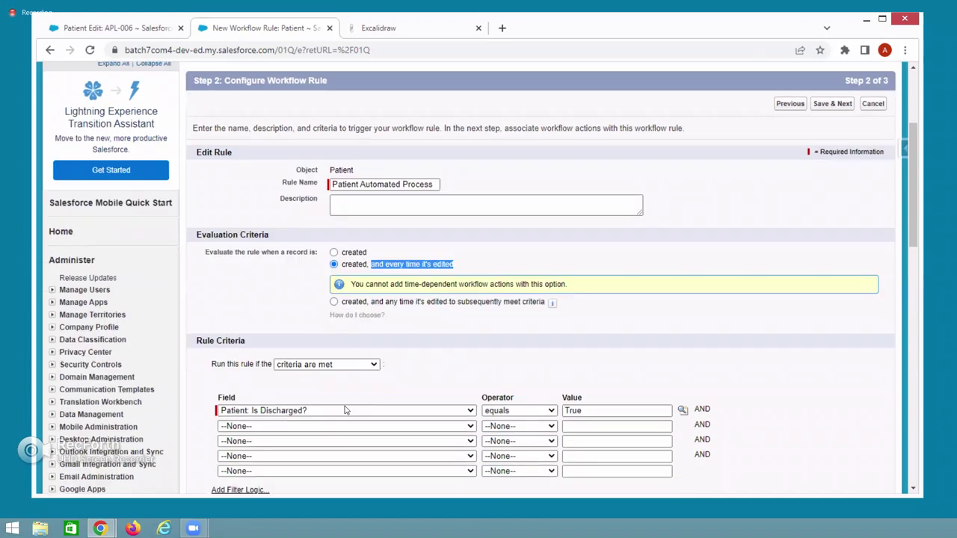
{"action": "triple_click", "coordinate": [295, 326]}
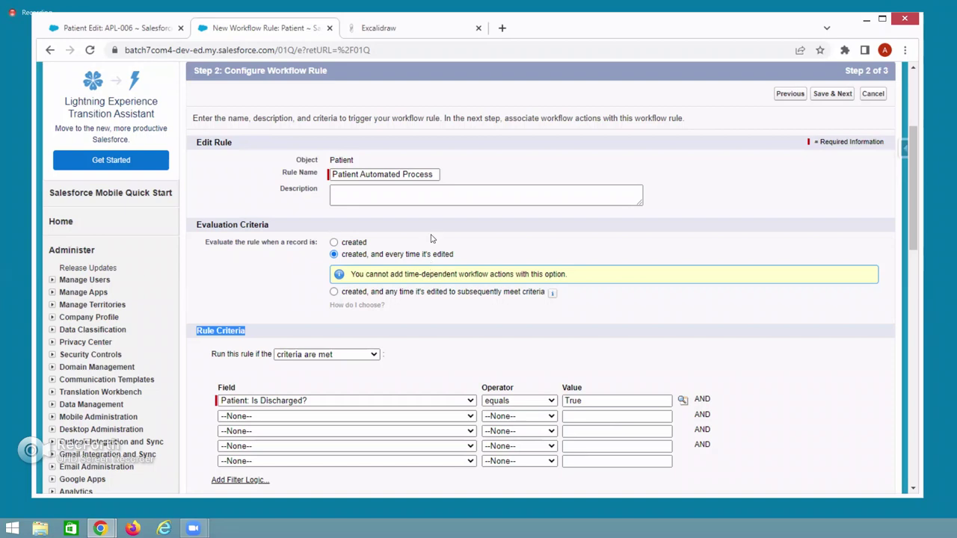
{"action": "left_click_drag", "start_coordinate": [196, 224], "coordinate": [283, 236]}
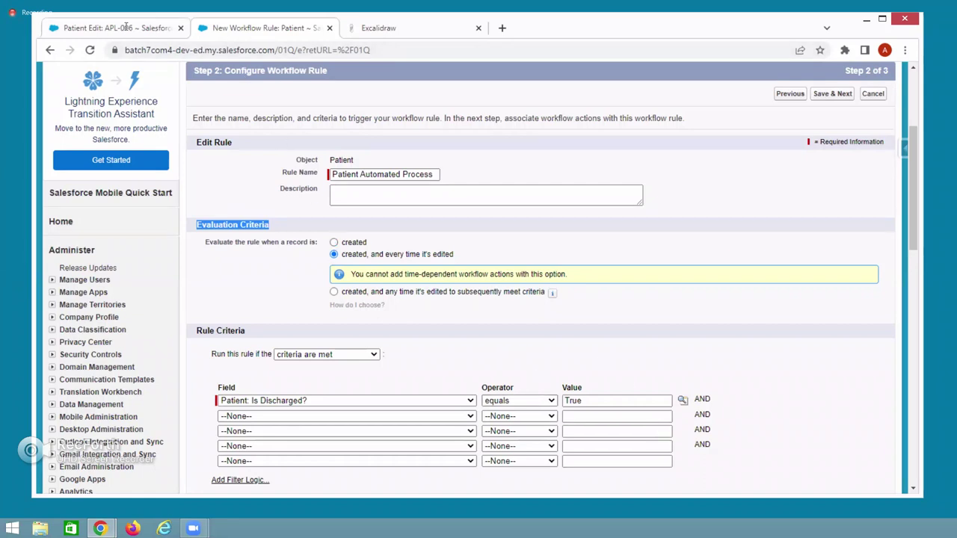
{"action": "left_click", "coordinate": [126, 28]}
{"action": "key", "text": "space"}
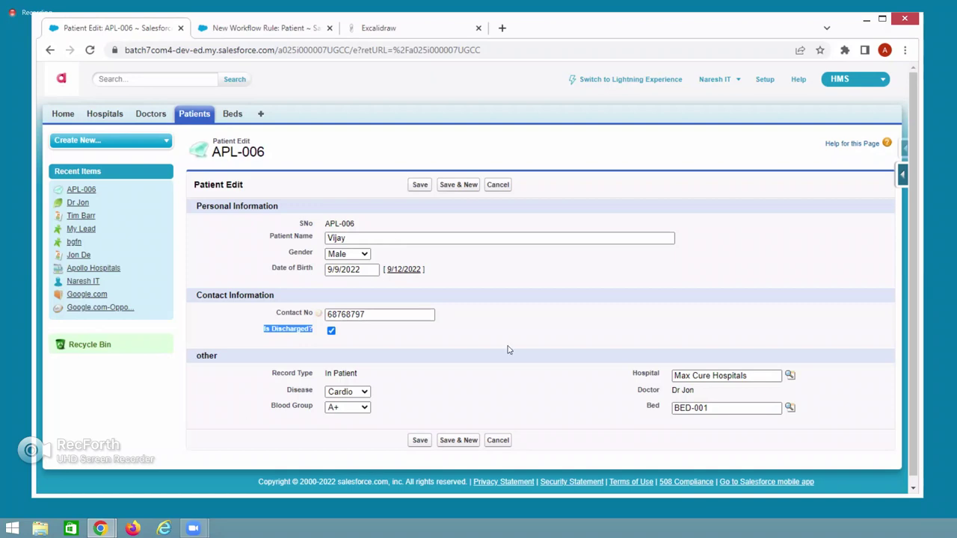
{"action": "left_click", "coordinate": [290, 33]}
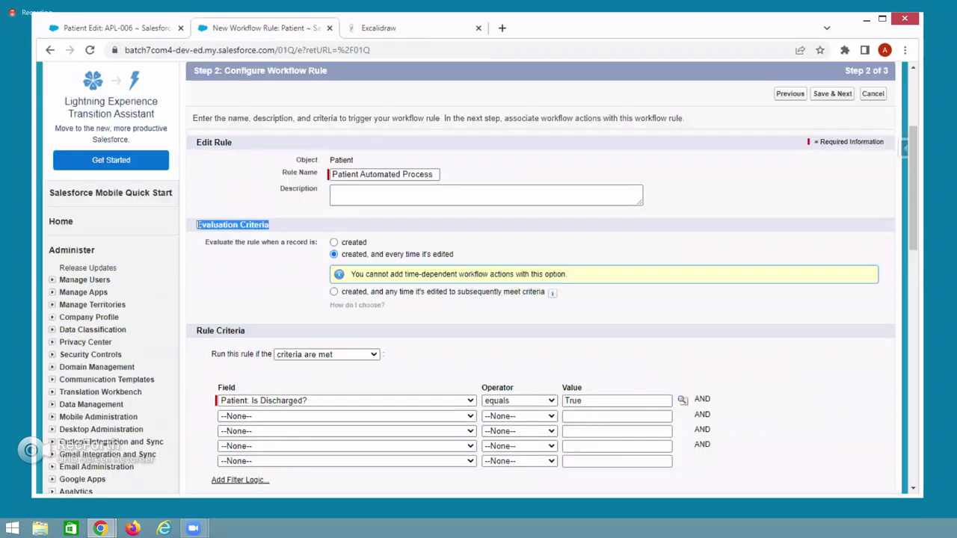
{"action": "left_click_drag", "start_coordinate": [388, 255], "coordinate": [464, 259]}
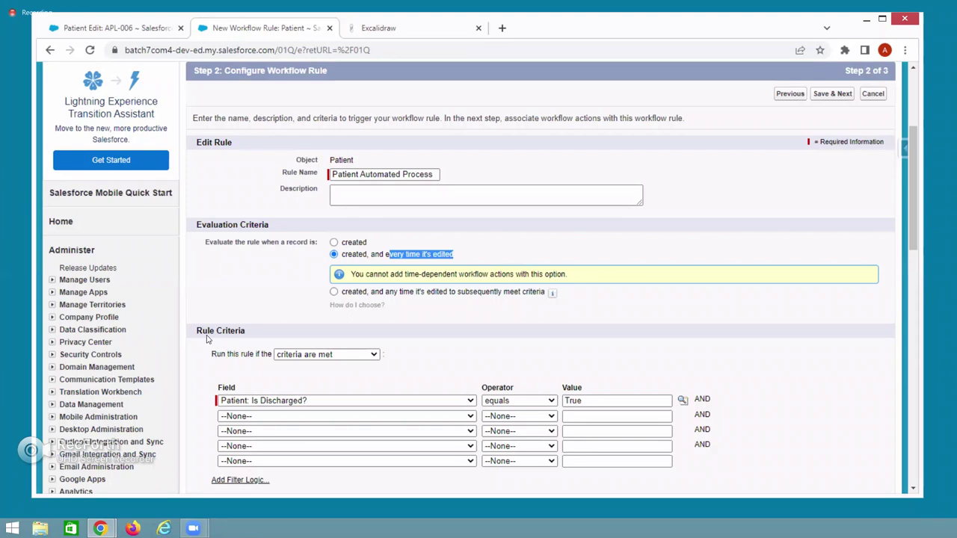
{"action": "left_click_drag", "start_coordinate": [201, 331], "coordinate": [253, 338]}
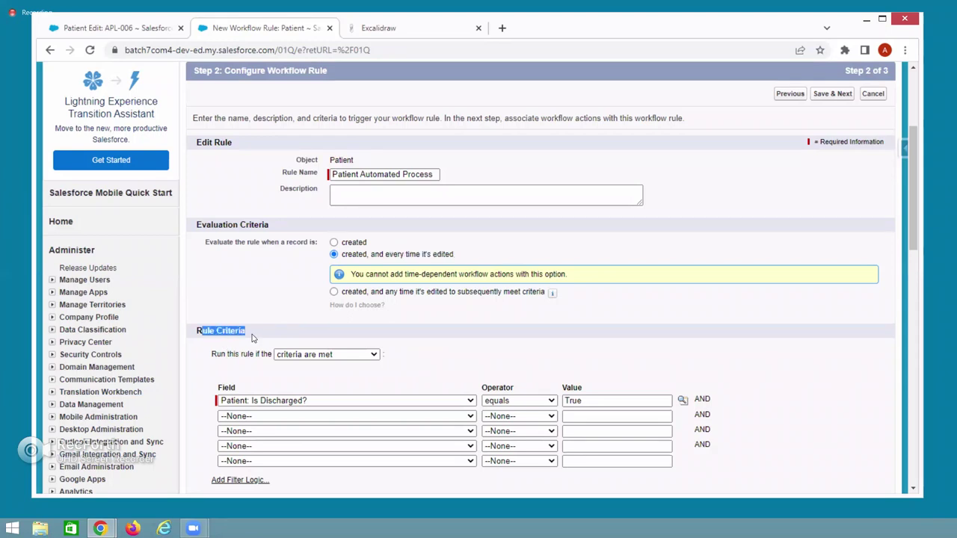
{"action": "left_click", "coordinate": [118, 30]}
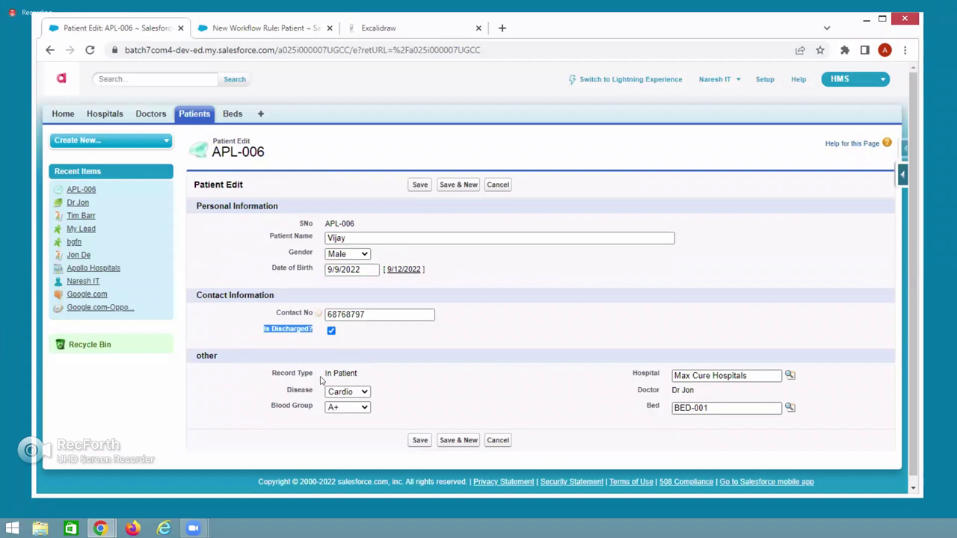
{"action": "left_click", "coordinate": [291, 34]}
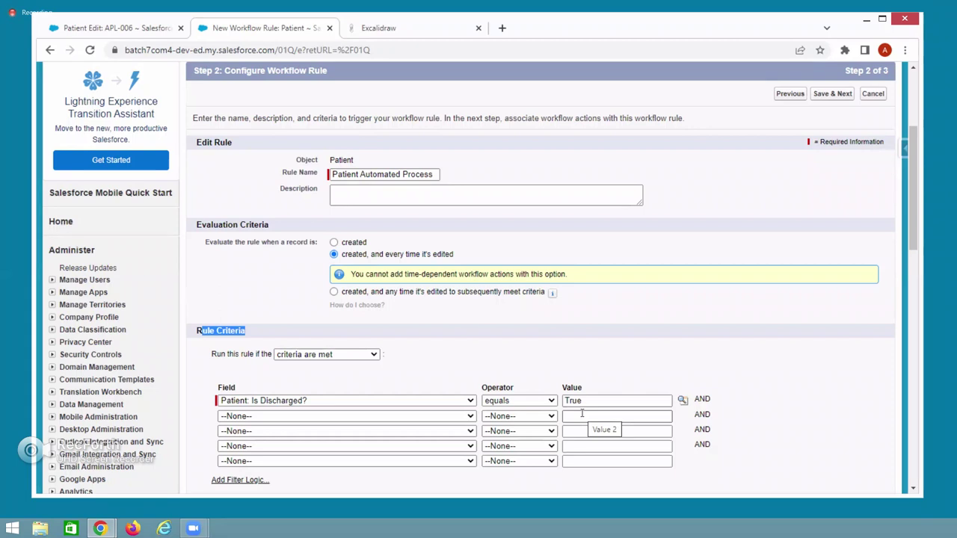
Save the Patient Automated Process rule's criteria and continue to the workflow actions step
{"action": "scroll", "coordinate": [751, 412], "scroll_direction": "down", "scroll_amount": 3}
{"action": "scroll", "coordinate": [756, 320], "scroll_direction": "up", "scroll_amount": 3}
{"action": "left_click", "coordinate": [827, 96]}
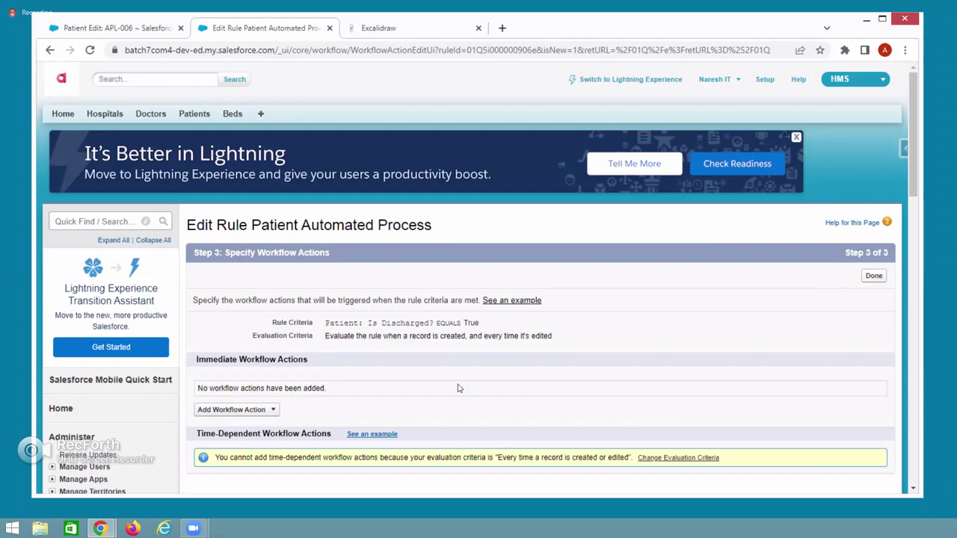
Review the rule and evaluation criteria summary on the workflow actions step, and check the list of automation actions in the Excalidraw notes
{"action": "left_click_drag", "start_coordinate": [333, 322], "coordinate": [482, 325]}
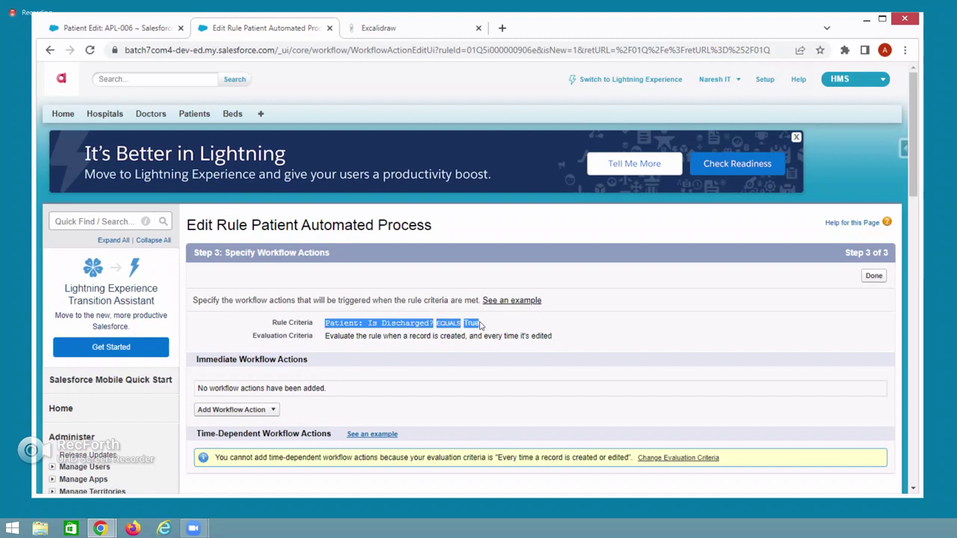
{"action": "triple_click", "coordinate": [300, 336]}
{"action": "left_click_drag", "start_coordinate": [368, 336], "coordinate": [544, 335]}
{"action": "double_click", "coordinate": [541, 335]}
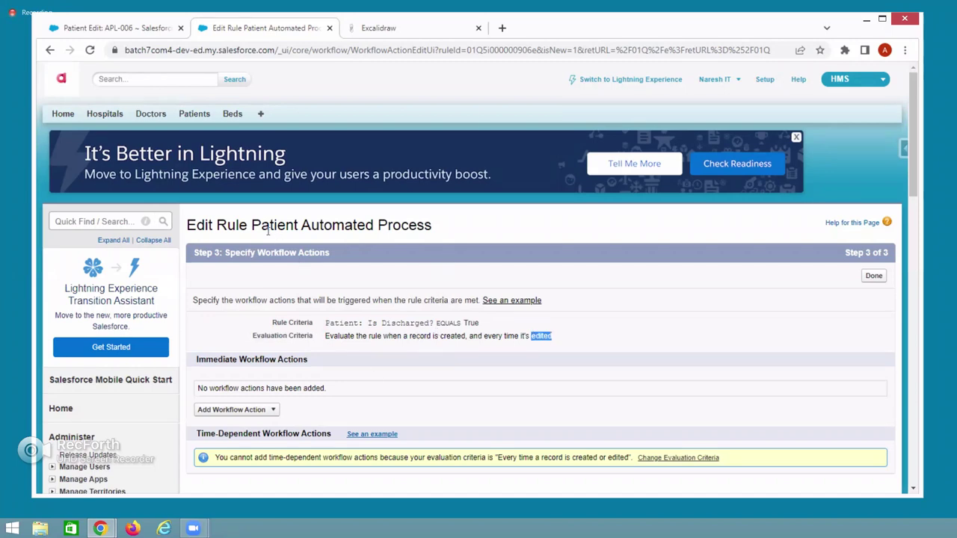
{"action": "triple_click", "coordinate": [364, 257]}
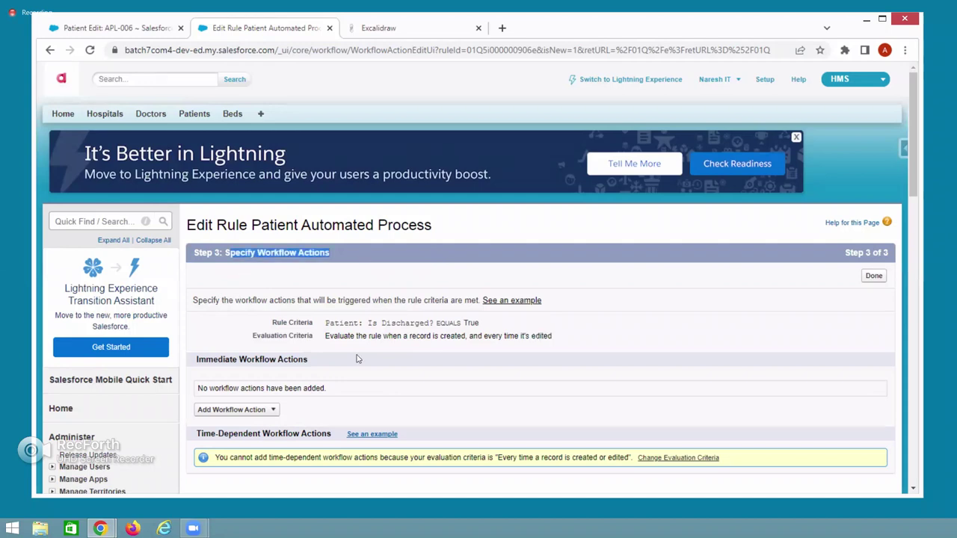
{"action": "scroll", "coordinate": [356, 360], "scroll_direction": "down", "scroll_amount": 1}
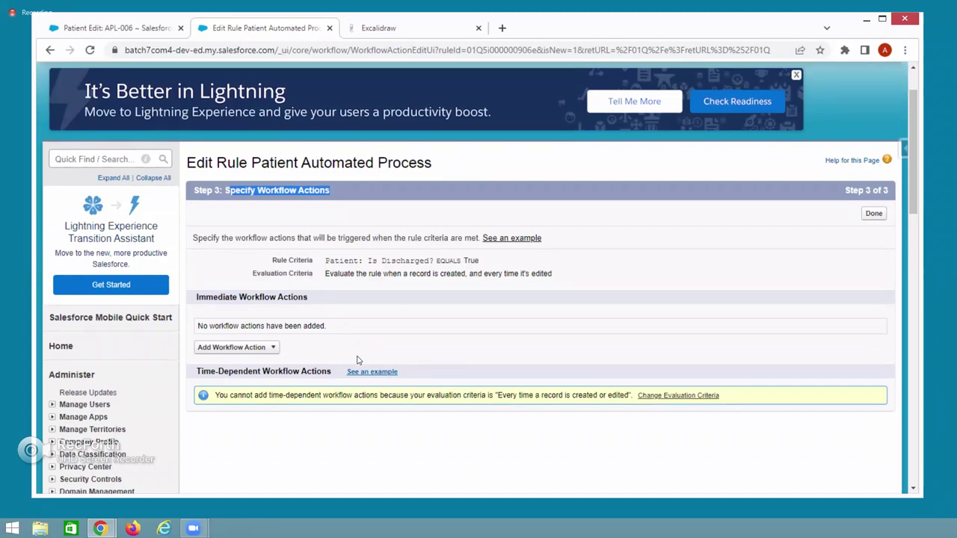
{"action": "left_click", "coordinate": [397, 29]}
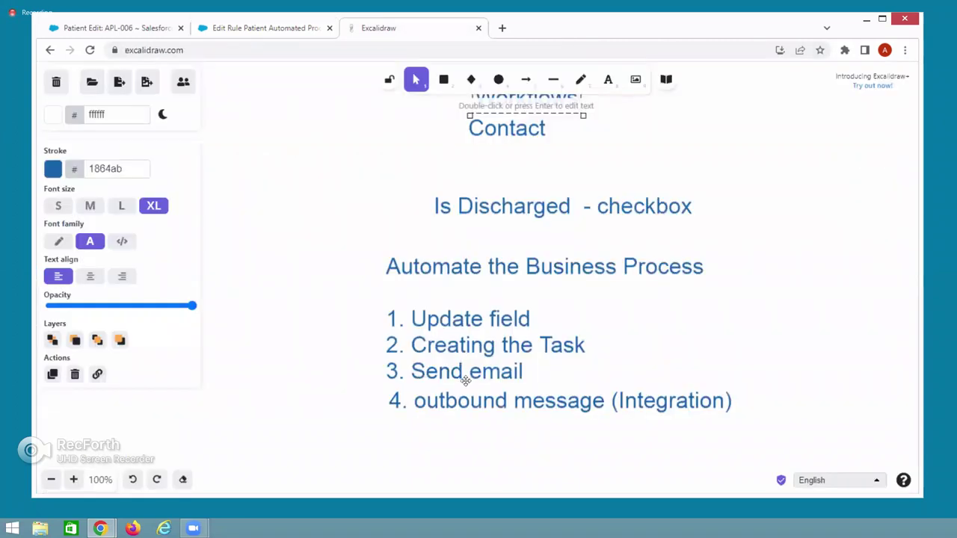
{"action": "left_click", "coordinate": [273, 29]}
Add a new field update as an immediate workflow action, name it Bed Is Empty and fill in its unique name
{"action": "left_click", "coordinate": [272, 348]}
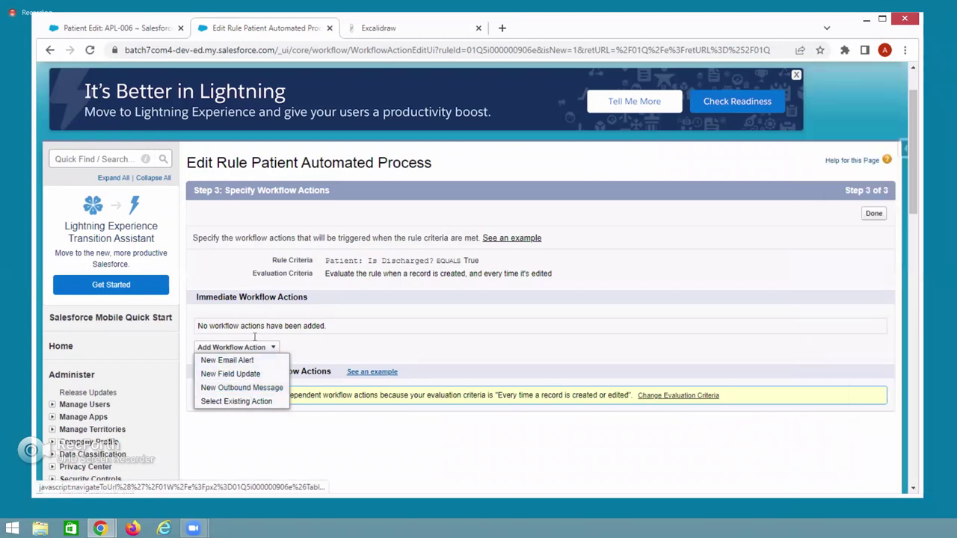
{"action": "left_click", "coordinate": [229, 373]}
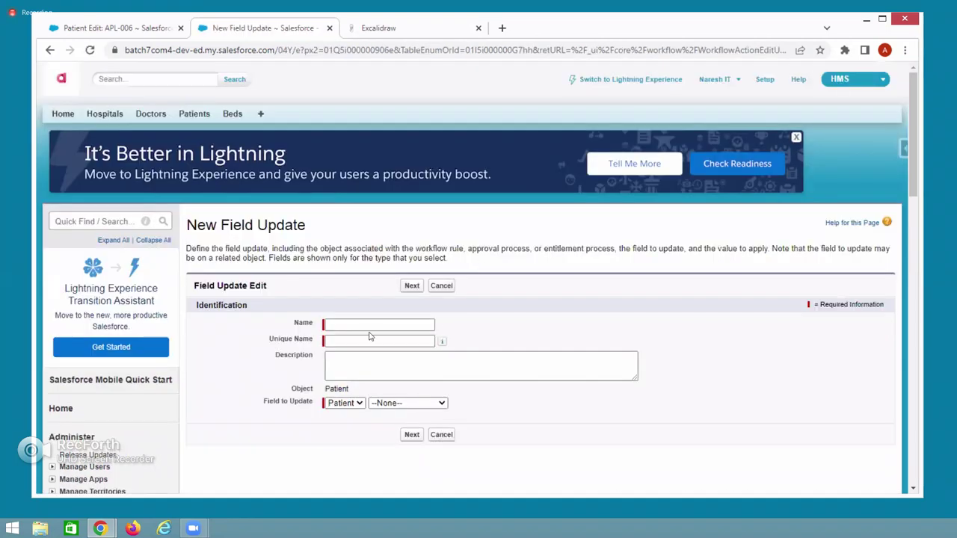
{"action": "left_click", "coordinate": [354, 325]}
{"action": "left_click", "coordinate": [355, 326]}
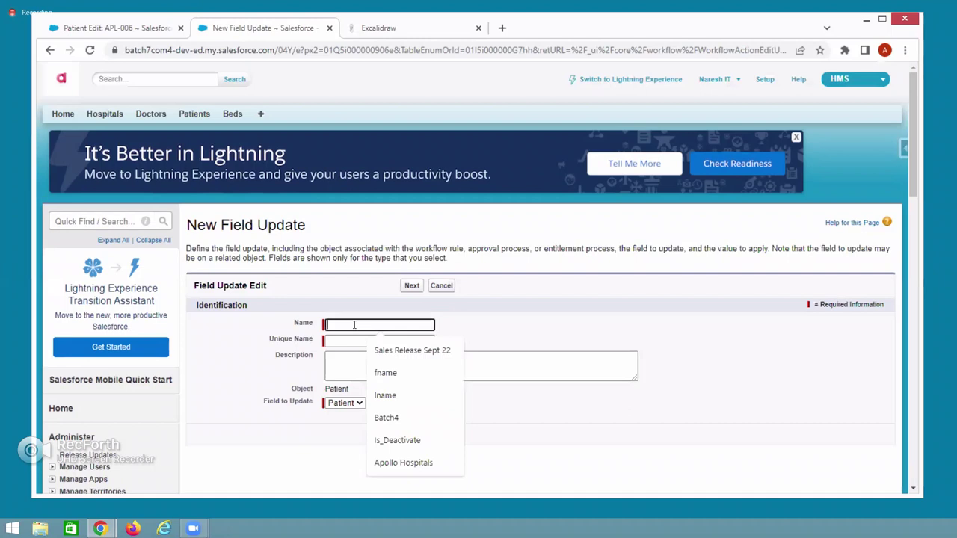
{"action": "type", "text": "Bed "}
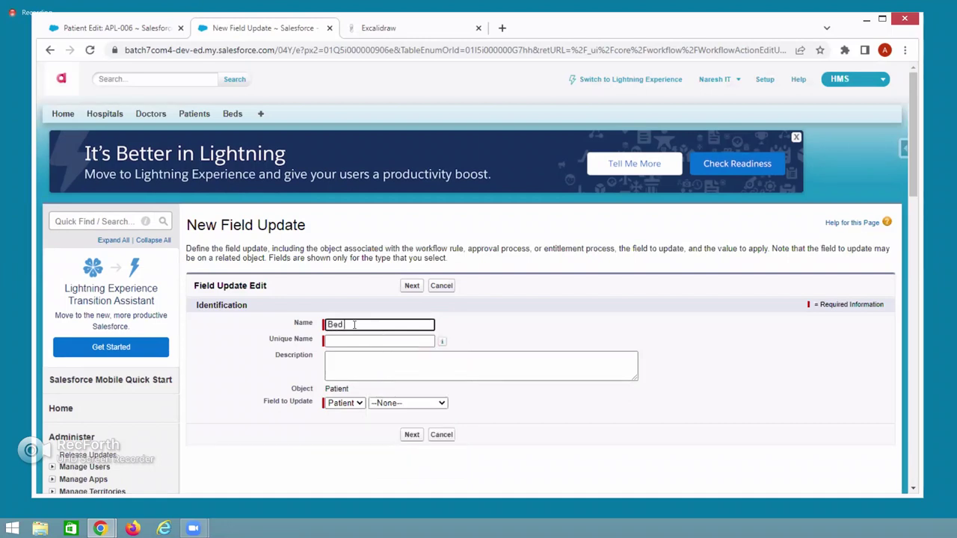
{"action": "type", "text": "Is Empty"}
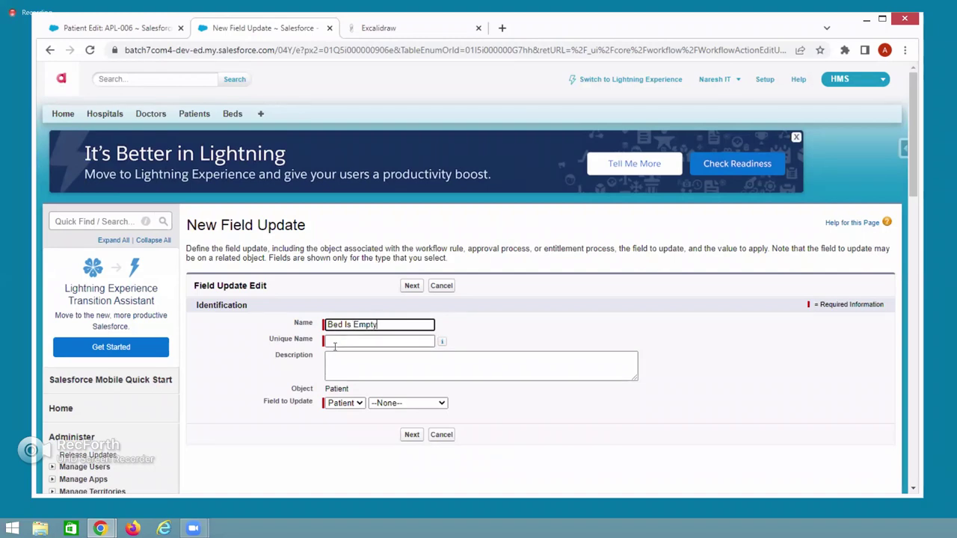
{"action": "left_click", "coordinate": [337, 343]}
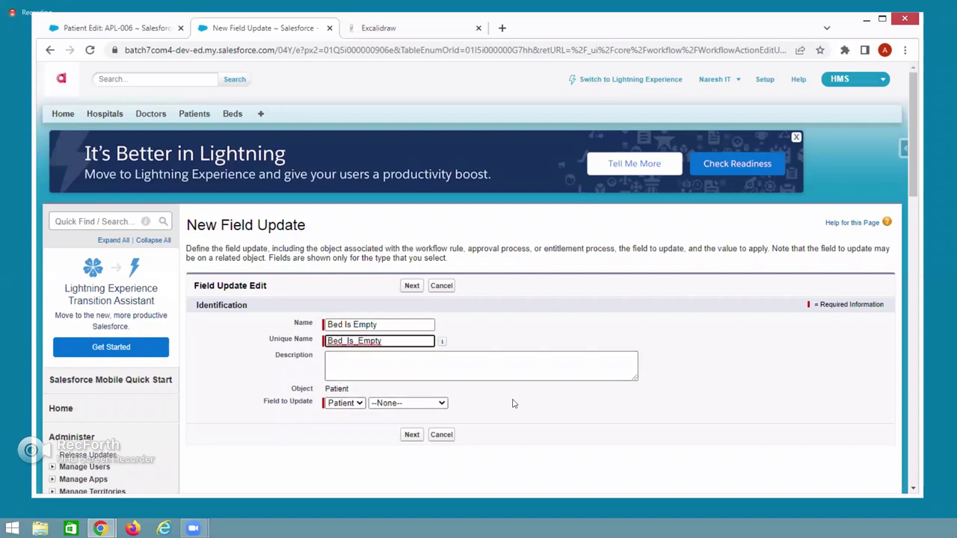
Examine the objects and Patient fields offered for Field to Update against the Bed and Hospital lookups on the APL-006 edit form
{"action": "scroll", "coordinate": [437, 291], "scroll_direction": "down", "scroll_amount": 2}
{"action": "left_click", "coordinate": [430, 283]}
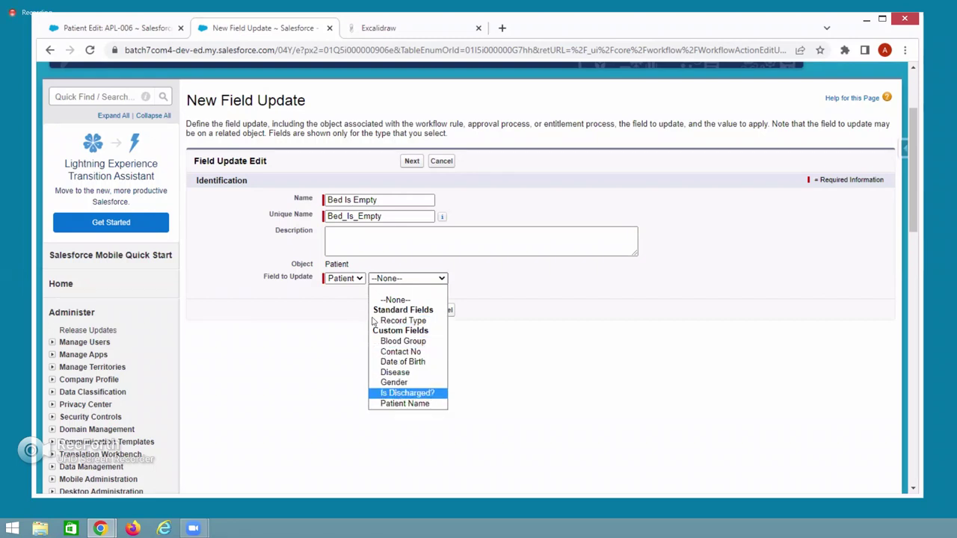
{"action": "left_click", "coordinate": [345, 278]}
{"action": "left_click", "coordinate": [345, 278]}
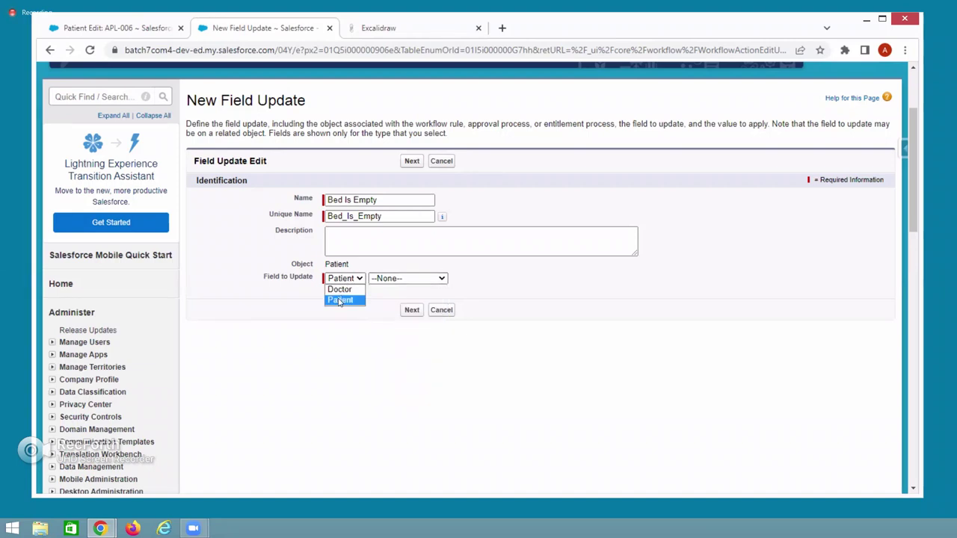
{"action": "left_click", "coordinate": [383, 288]}
{"action": "left_click", "coordinate": [386, 281]}
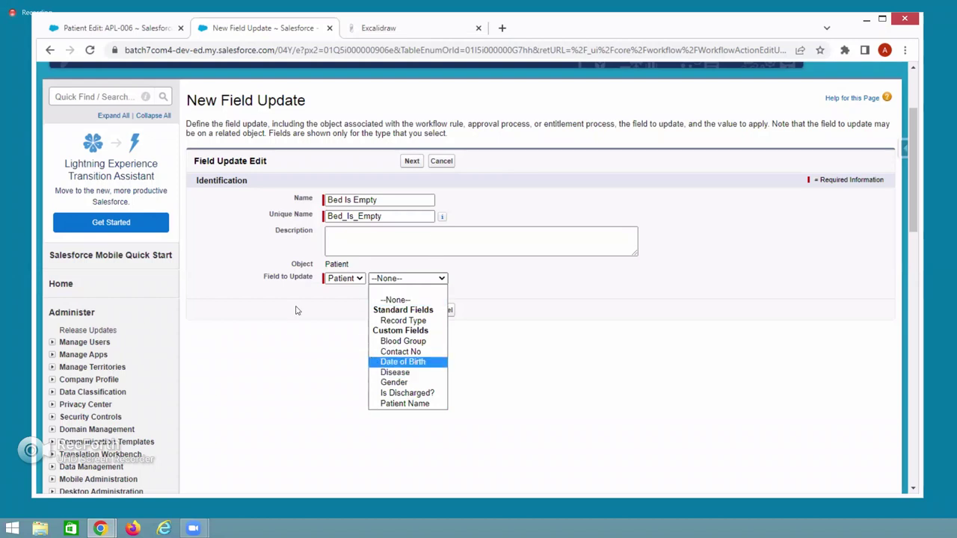
{"action": "left_click", "coordinate": [127, 28]}
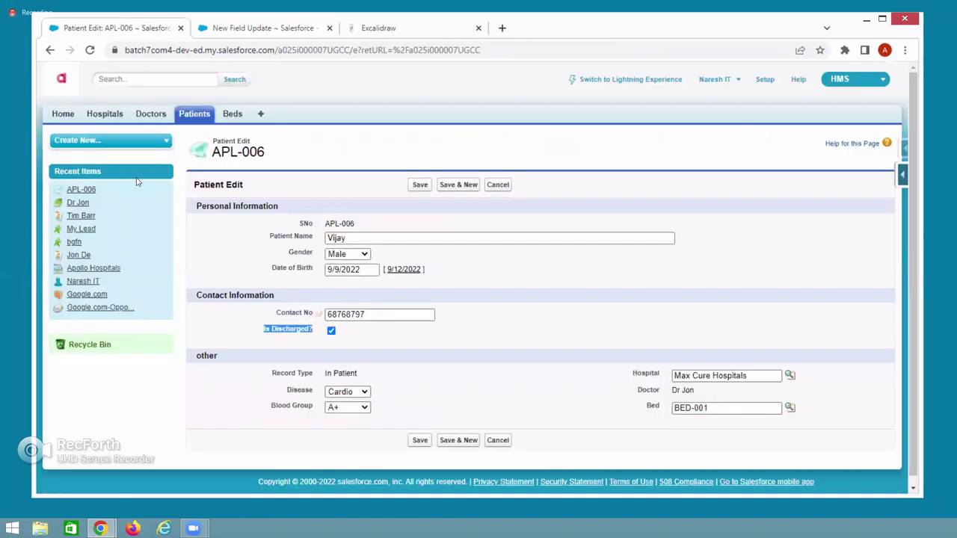
{"action": "double_click", "coordinate": [648, 407]}
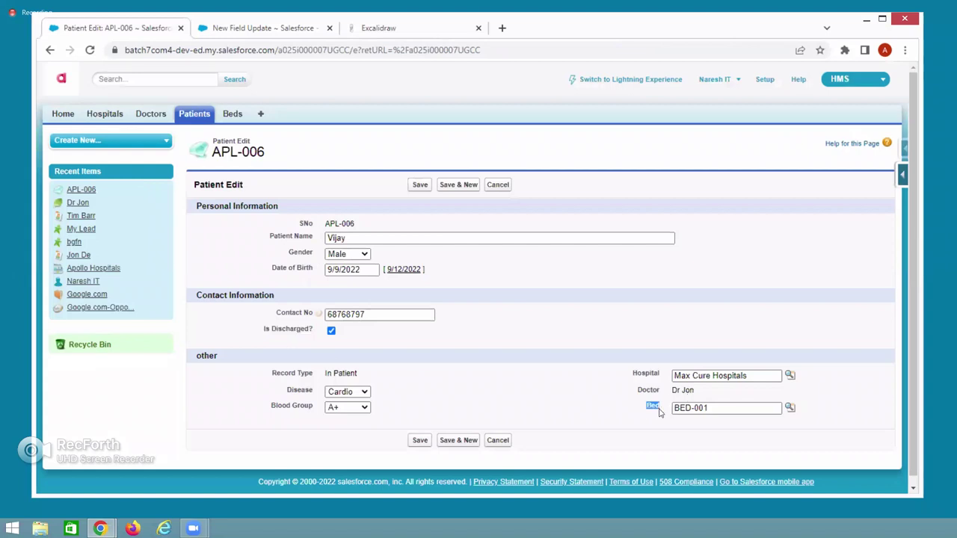
{"action": "left_click_drag", "start_coordinate": [714, 410], "coordinate": [669, 410]}
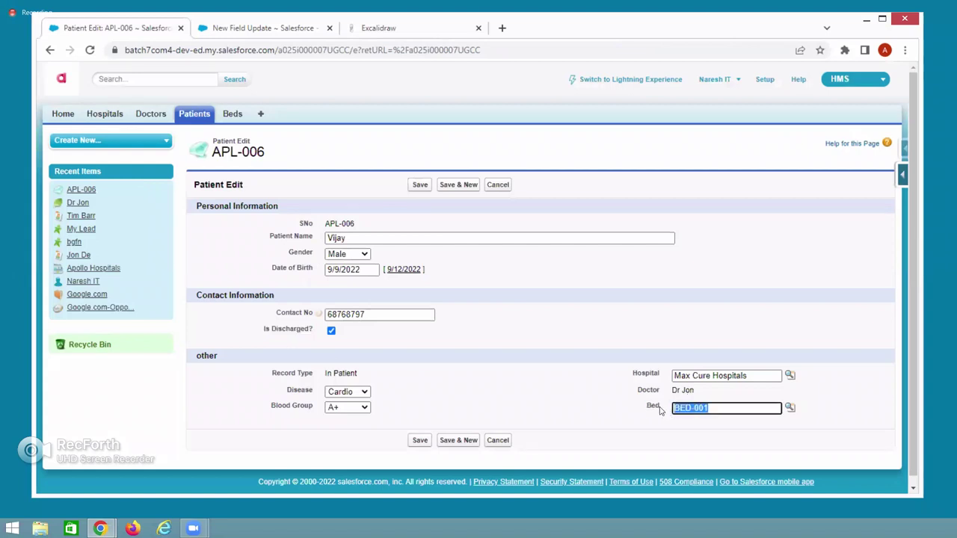
{"action": "double_click", "coordinate": [656, 406]}
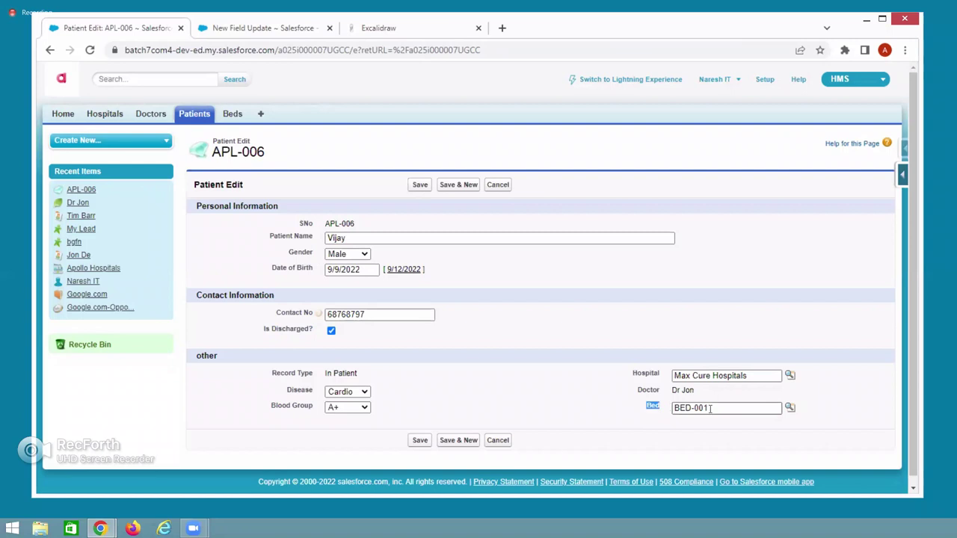
{"action": "double_click", "coordinate": [644, 373]}
{"action": "left_click_drag", "start_coordinate": [749, 376], "coordinate": [674, 377]}
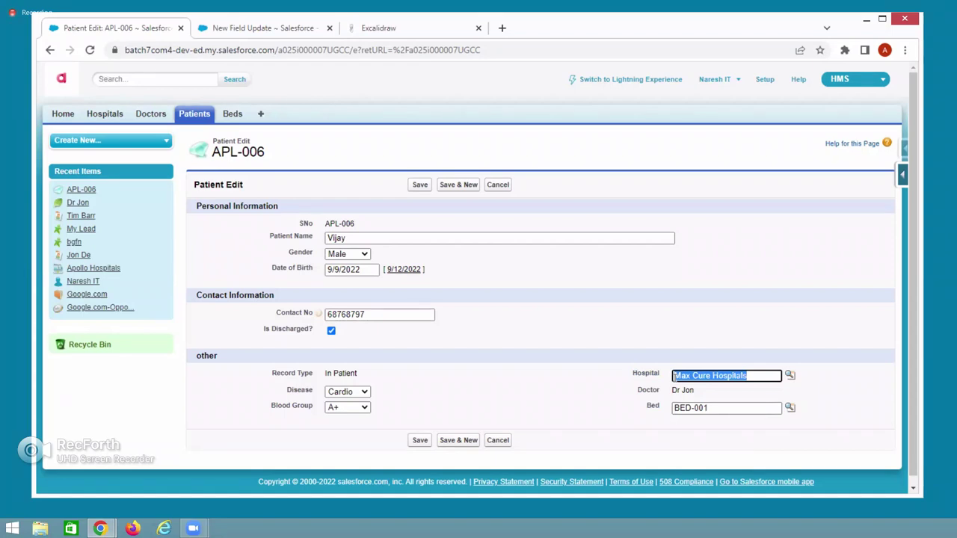
Switch to the Excalidraw notes and start a text block headed "Note :" below the list of automation actions
{"action": "left_click", "coordinate": [381, 28]}
{"action": "scroll", "coordinate": [345, 296], "scroll_direction": "down", "scroll_amount": 5}
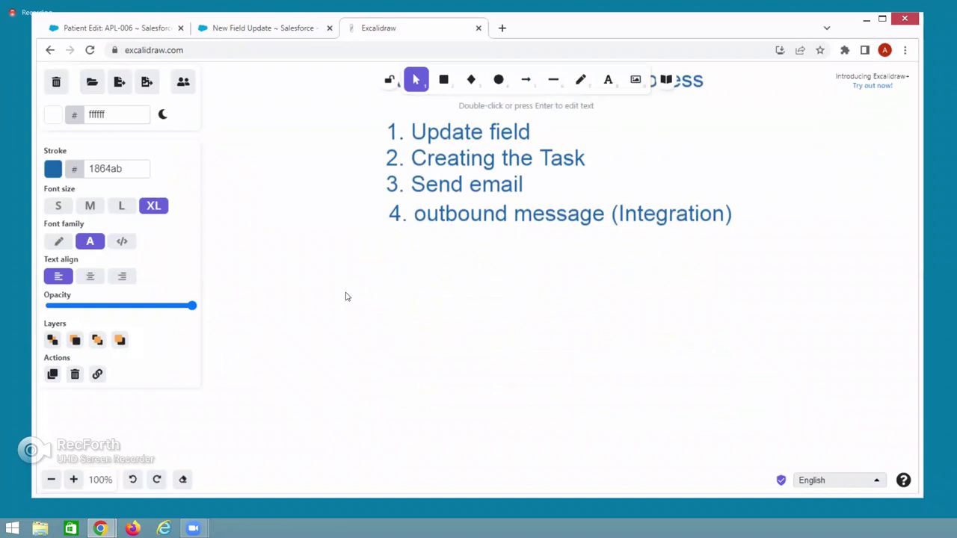
{"action": "double_click", "coordinate": [332, 281]}
{"action": "type", "text": "N"}
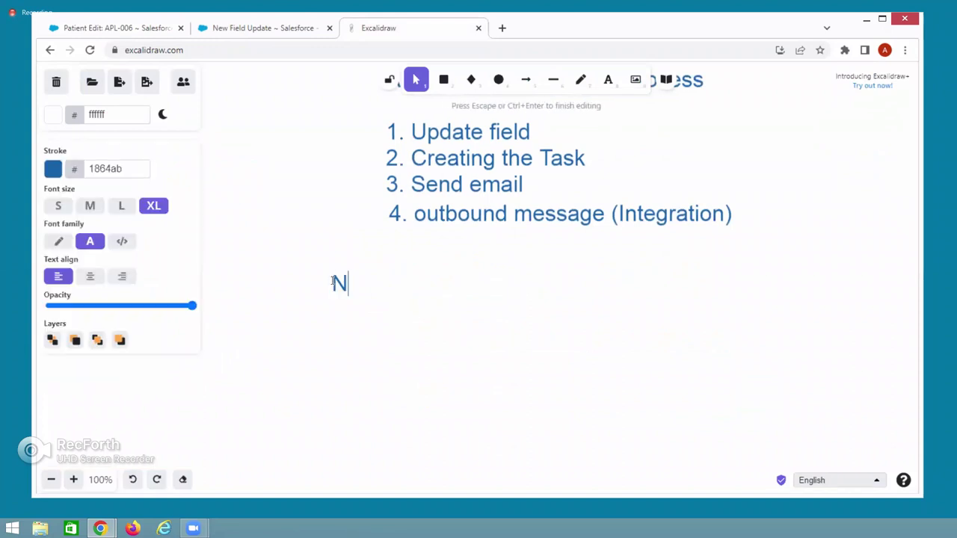
{"action": "type", "text": "ote :"}
{"action": "key", "text": "Return"}
{"action": "key", "text": "Return"}
Write "If object having any lookup fields those will not able to update" under the Note heading, followed by blank lines
{"action": "type", "text": "If o"}
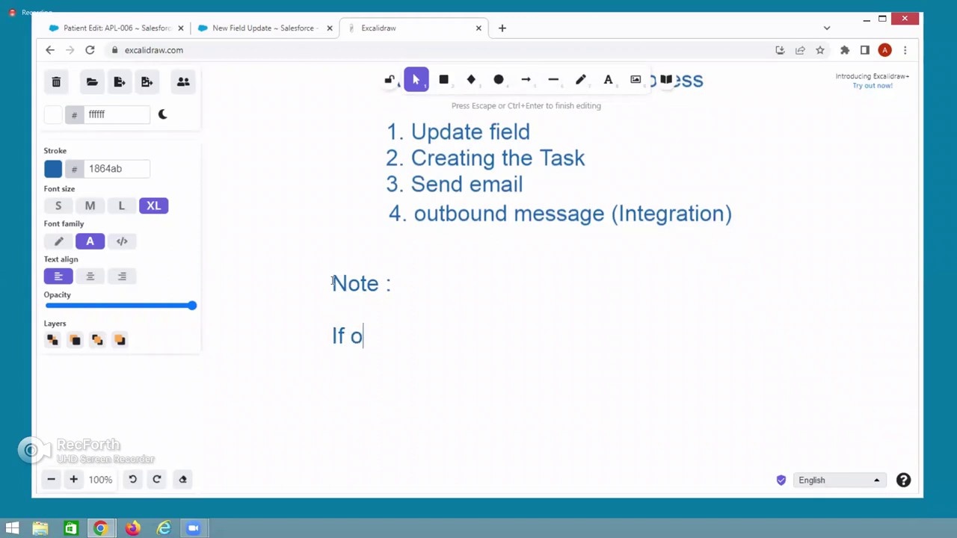
{"action": "type", "text": "bject hav"}
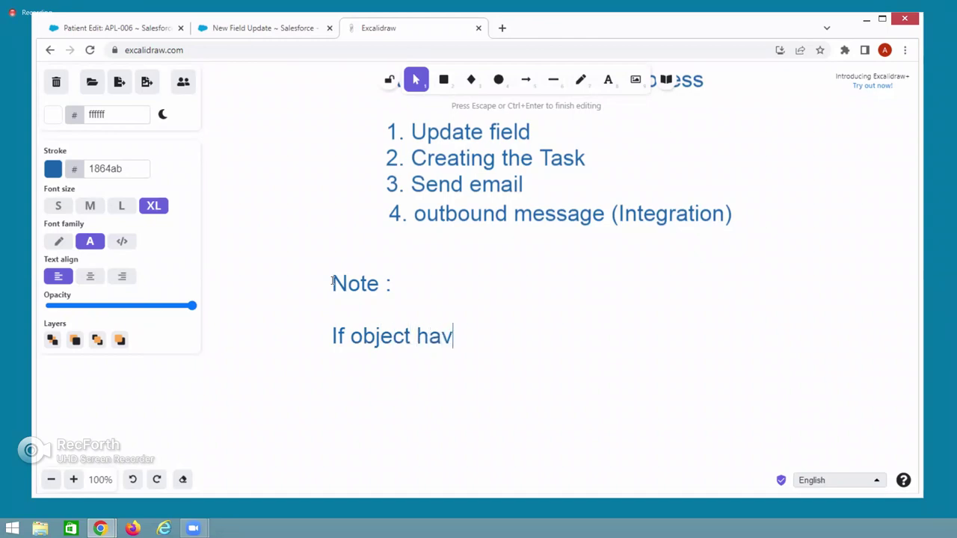
{"action": "type", "text": "ing any "}
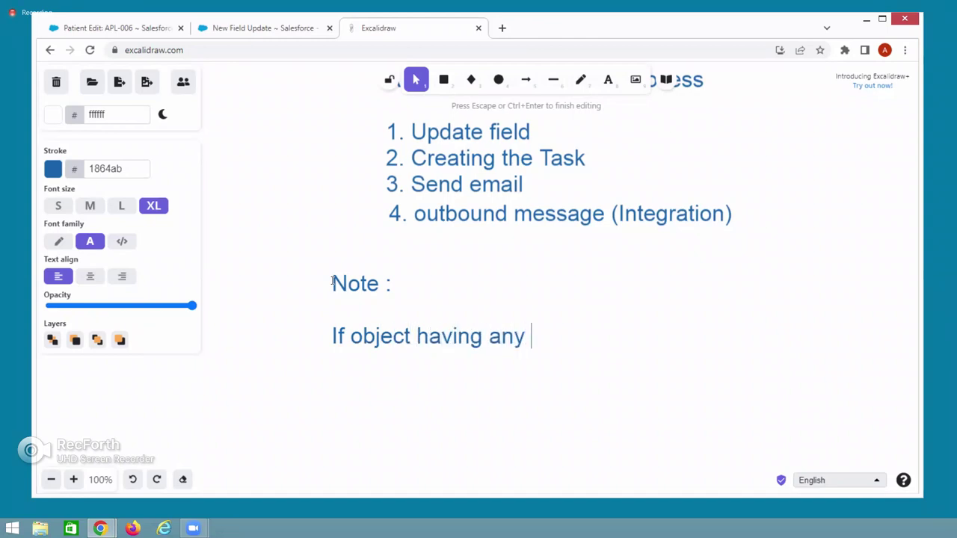
{"action": "type", "text": "looku"}
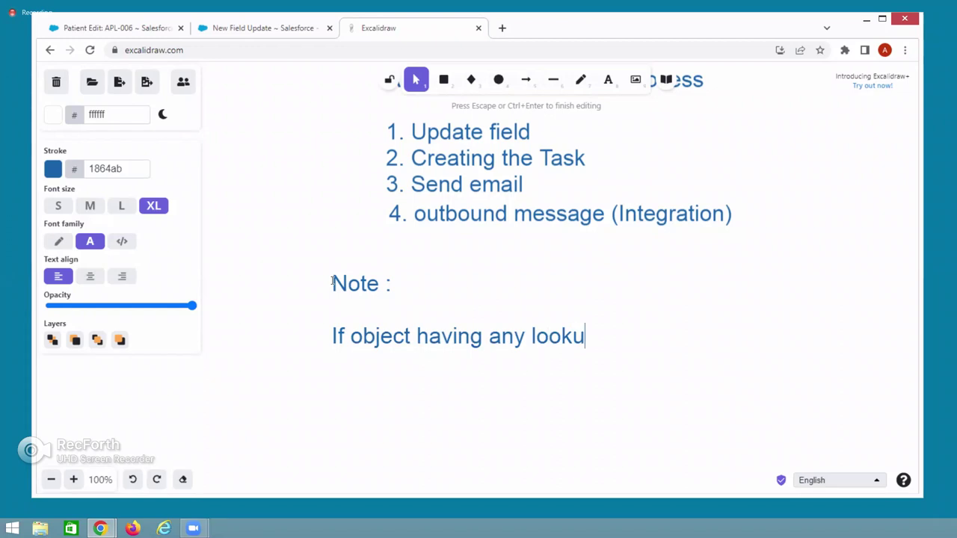
{"action": "type", "text": "p fields "}
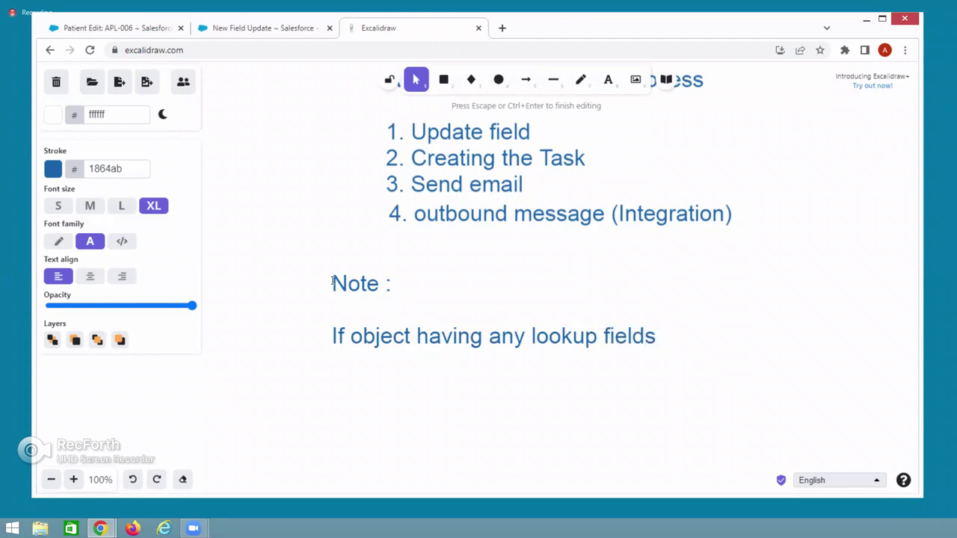
{"action": "type", "text": "those wil"}
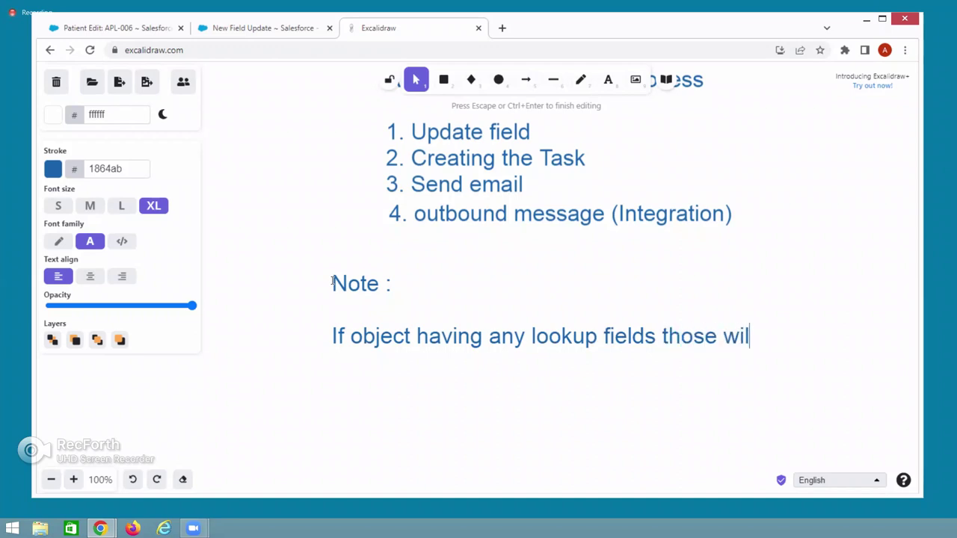
{"action": "type", "text": "l not able to update"}
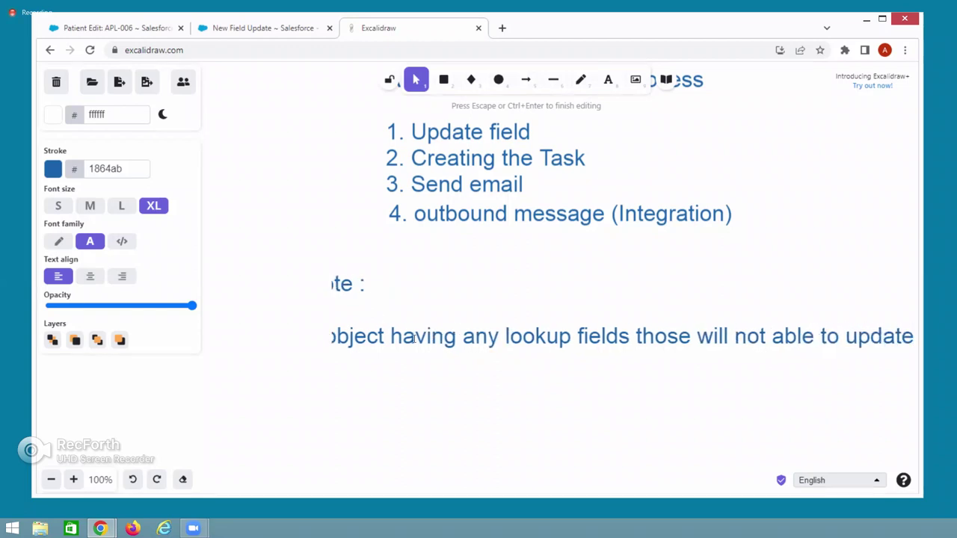
{"action": "left_click", "coordinate": [578, 336]}
{"action": "key", "text": "Return"}
{"action": "key", "text": "Return"}
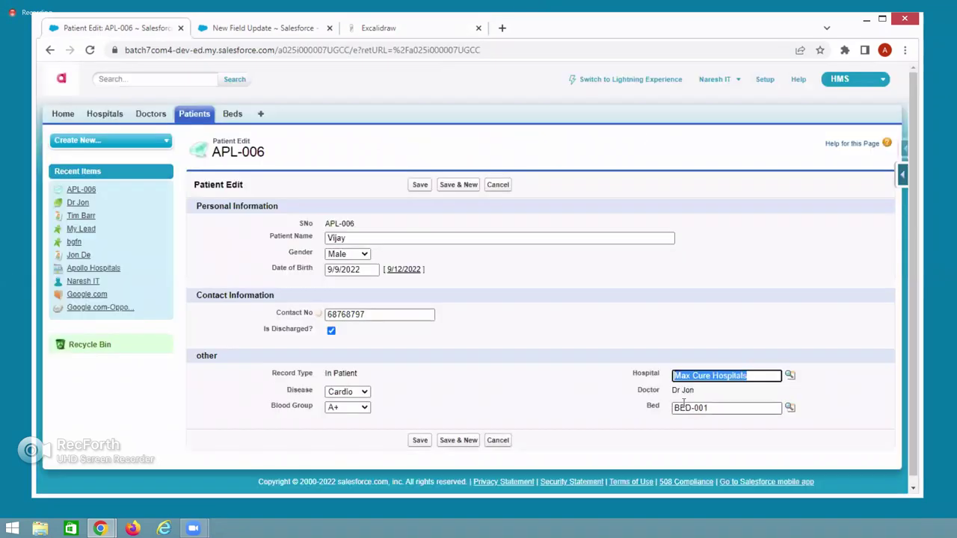
Clear the Bed lookup on the APL-006 patient edit form in Salesforce and point out the Bed and Hospital lookup fields
{"action": "left_click_drag", "start_coordinate": [716, 408], "coordinate": [664, 412]}
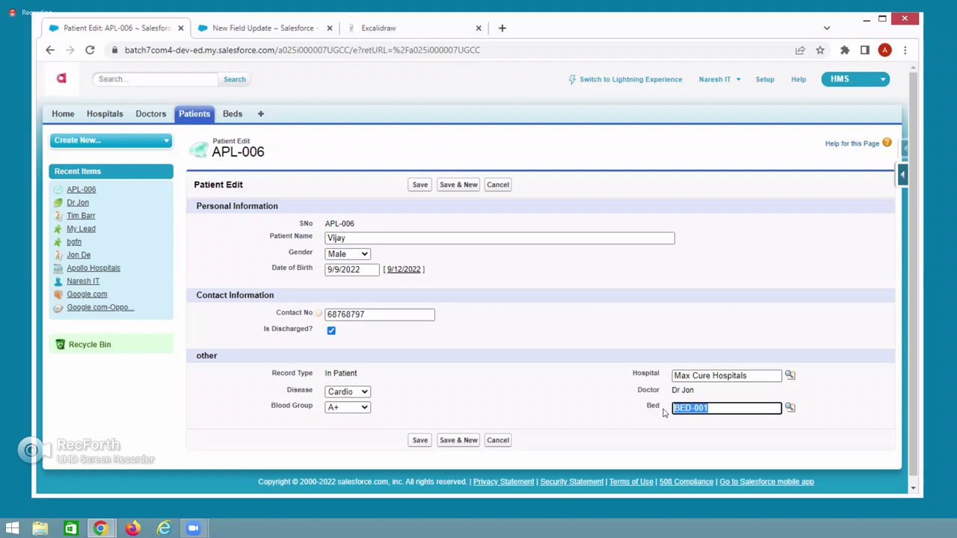
{"action": "key", "text": "BackSpace"}
{"action": "double_click", "coordinate": [652, 406]}
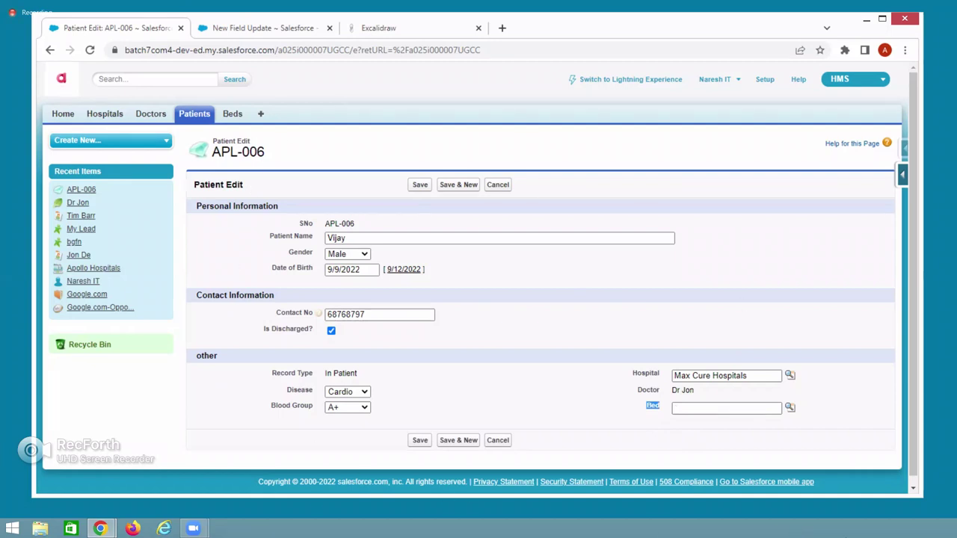
{"action": "left_click", "coordinate": [641, 410]}
{"action": "double_click", "coordinate": [691, 410]}
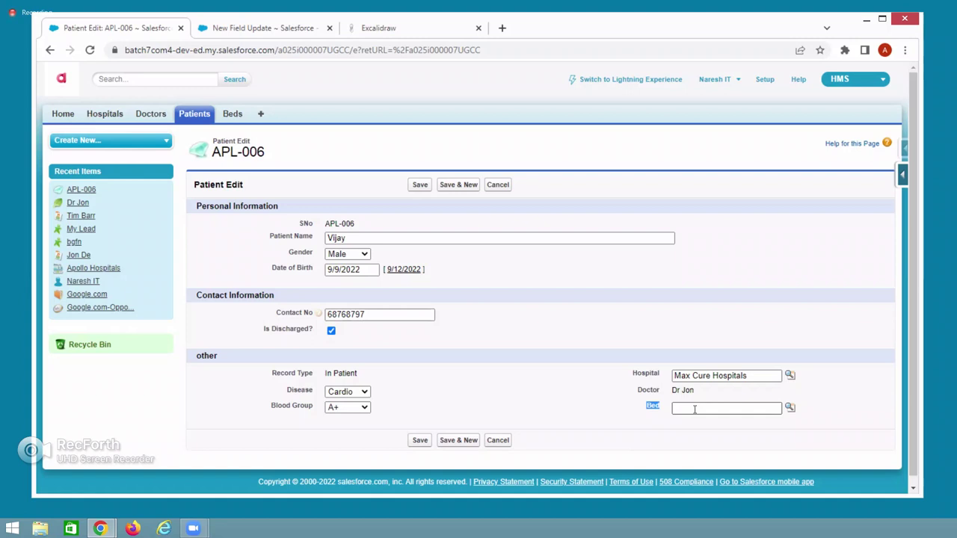
{"action": "left_click", "coordinate": [564, 386]}
{"action": "left_click_drag", "start_coordinate": [632, 373], "coordinate": [662, 379]}
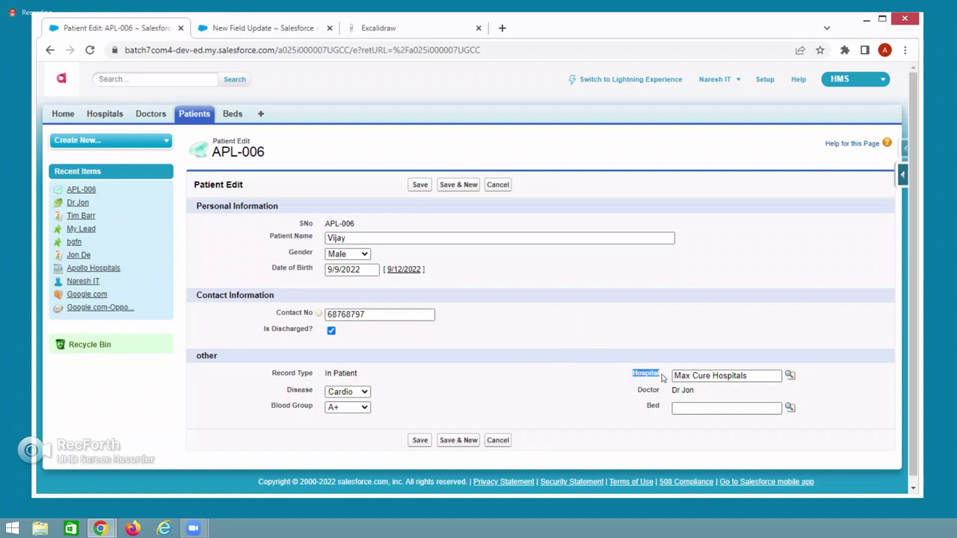